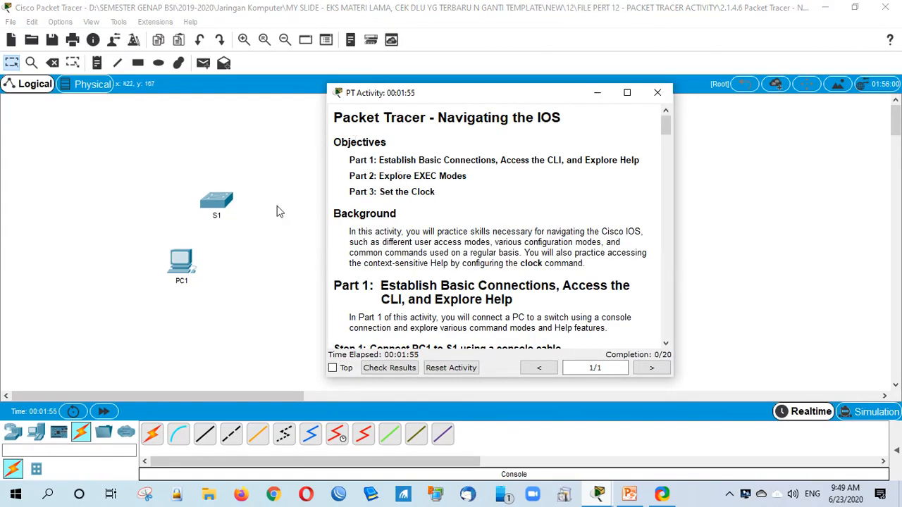
Step: Set the activity instructions aside and open switch S1's device window
{"action": "left_click", "coordinate": [276, 212]}
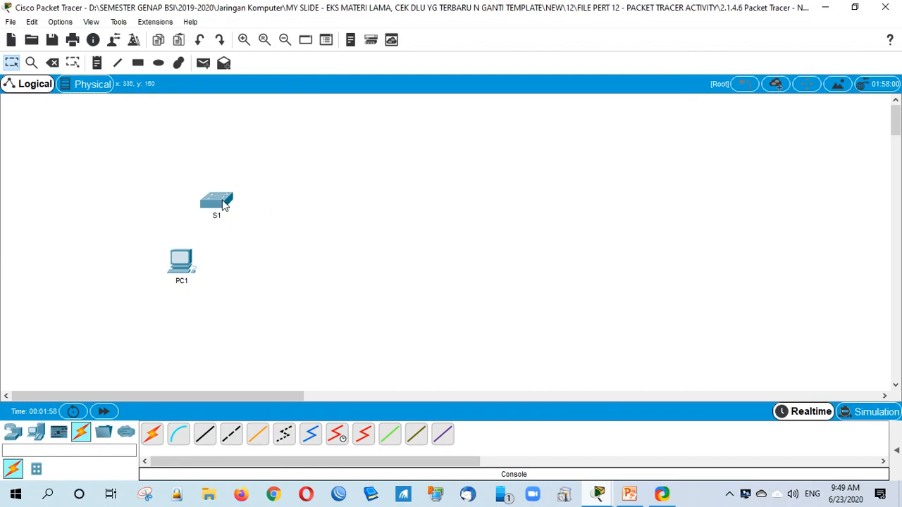
{"action": "mouse_move", "coordinate": [224, 203]}
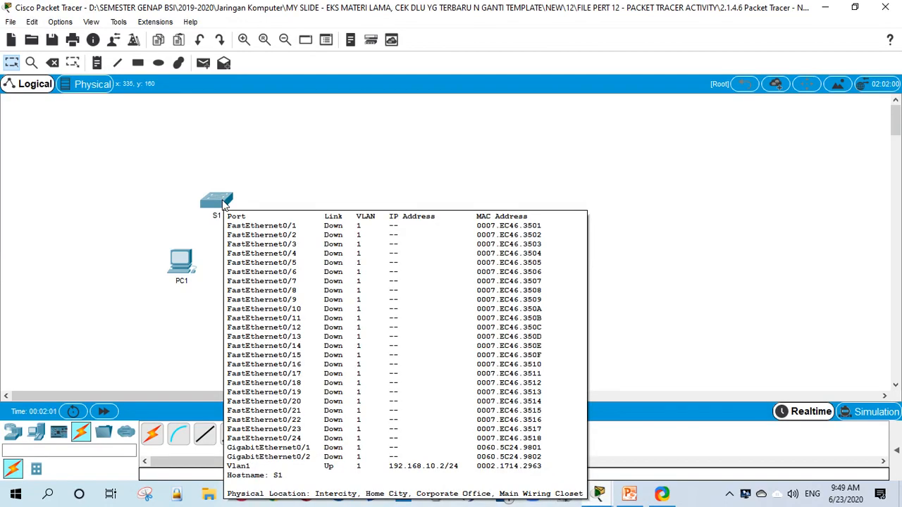
{"action": "left_click", "coordinate": [222, 204]}
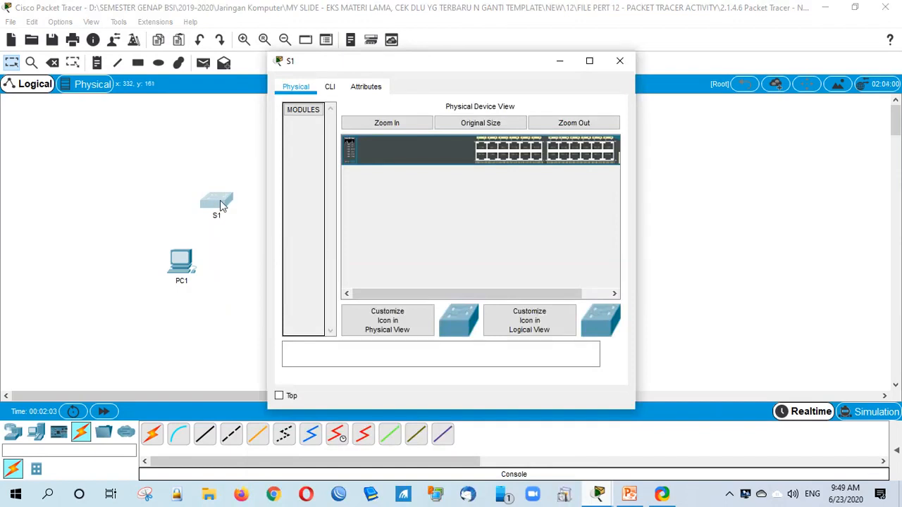
Step: Dismiss S1's locked-CLI warning, then move S1 right and down and PC1 slightly up-right
{"action": "left_click", "coordinate": [330, 86]}
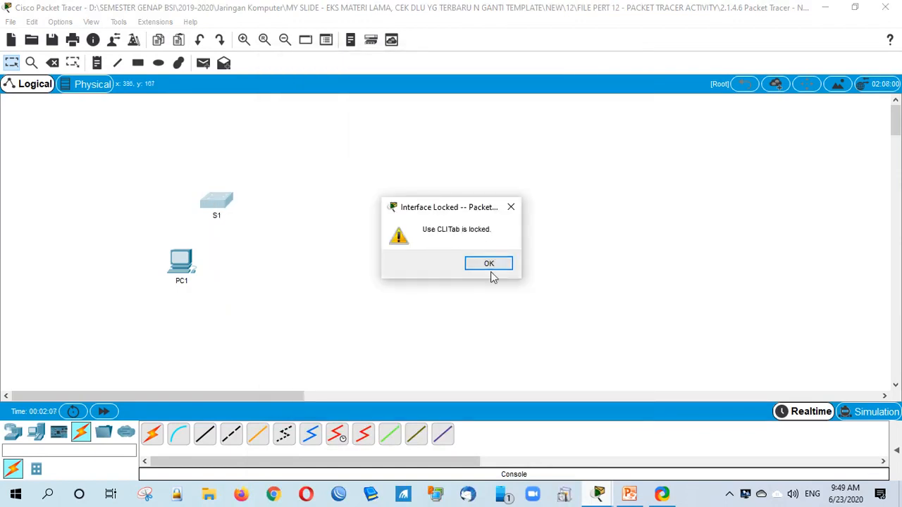
{"action": "left_click", "coordinate": [489, 264]}
{"action": "left_click_drag", "start_coordinate": [216, 203], "coordinate": [361, 227]}
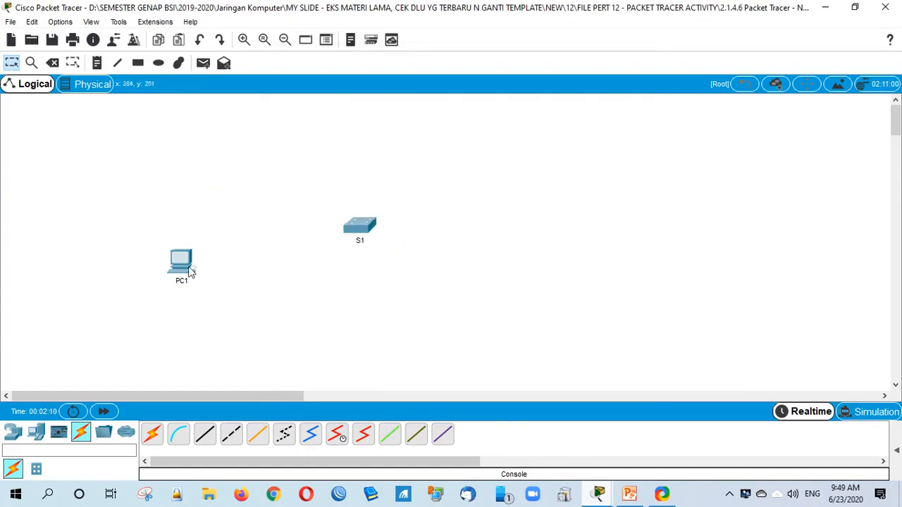
{"action": "left_click_drag", "start_coordinate": [189, 271], "coordinate": [230, 261]}
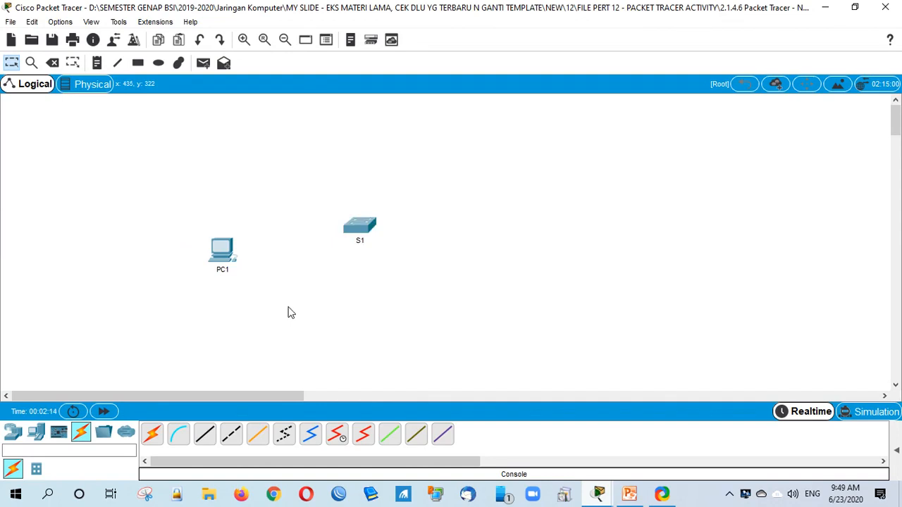
Step: Reopen the activity instructions at Part 1, Step 1 on cabling PC1 to S1
{"action": "mouse_move", "coordinate": [598, 493]}
{"action": "left_click", "coordinate": [613, 437]}
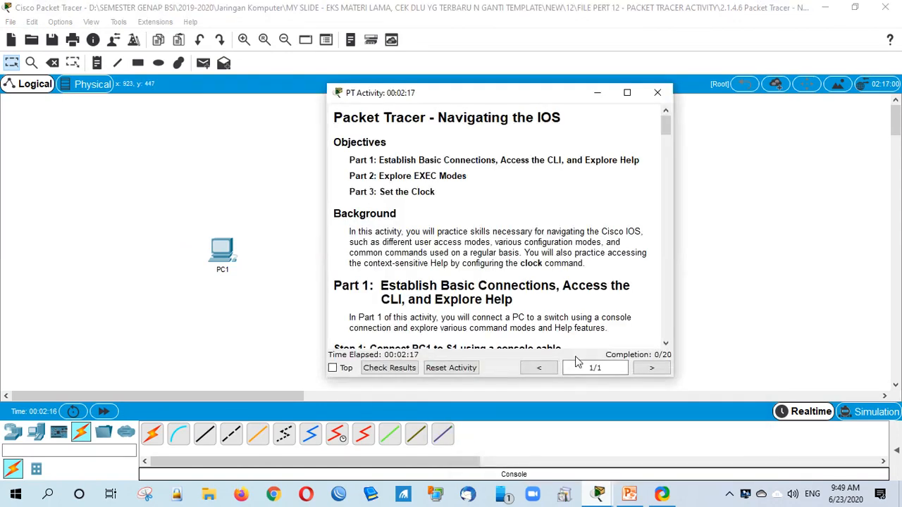
{"action": "scroll", "coordinate": [445, 258], "scroll_direction": "down", "scroll_amount": 5}
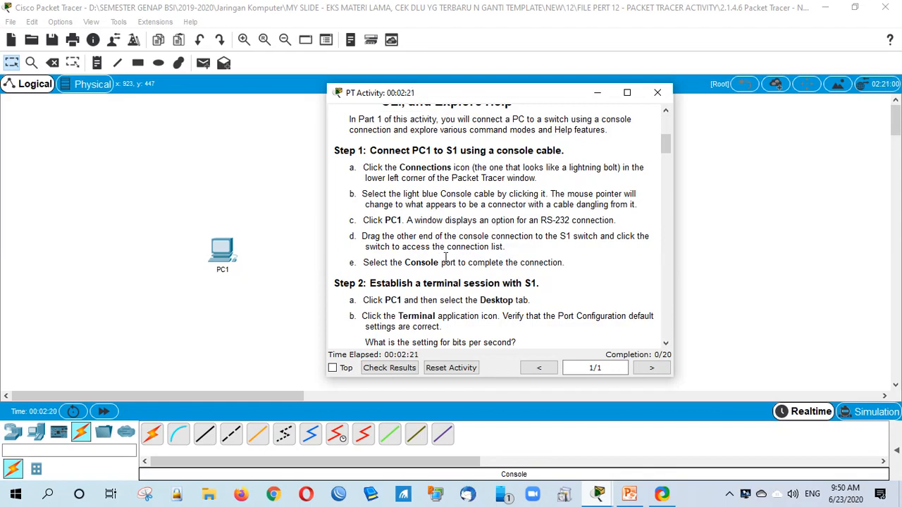
{"action": "scroll", "coordinate": [477, 281], "scroll_direction": "up", "scroll_amount": 2}
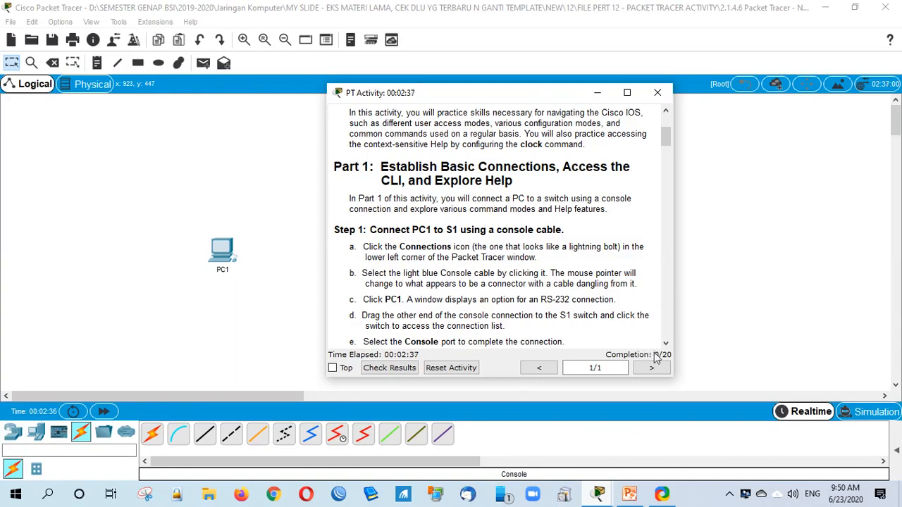
{"action": "left_click", "coordinate": [381, 370]}
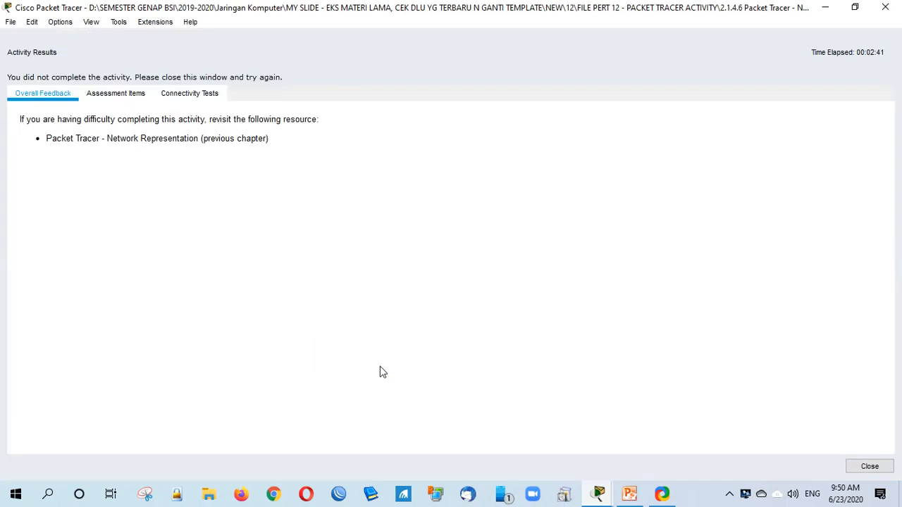
{"action": "left_click", "coordinate": [131, 100]}
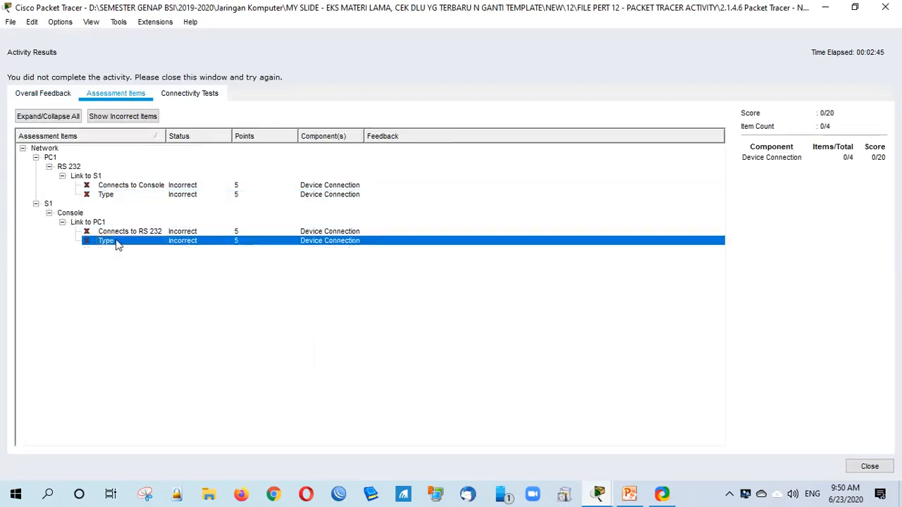
{"action": "left_click", "coordinate": [120, 232]}
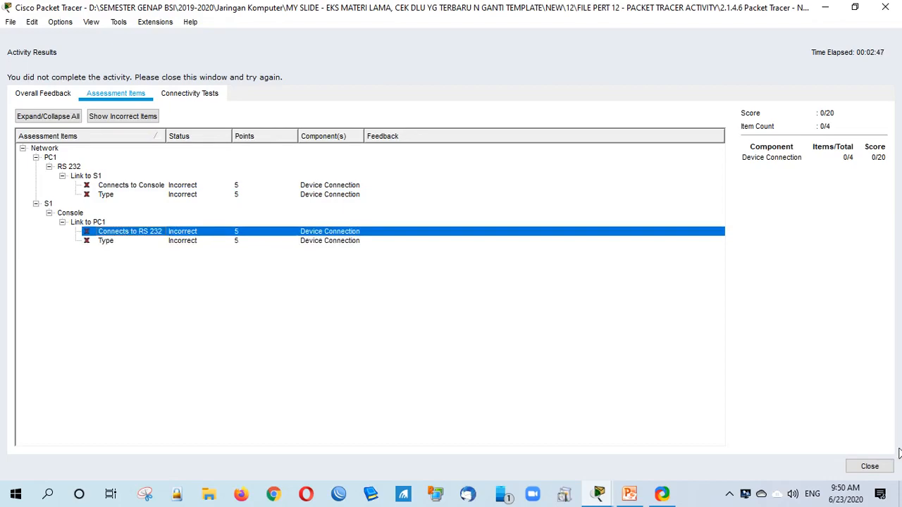
{"action": "left_click", "coordinate": [870, 466]}
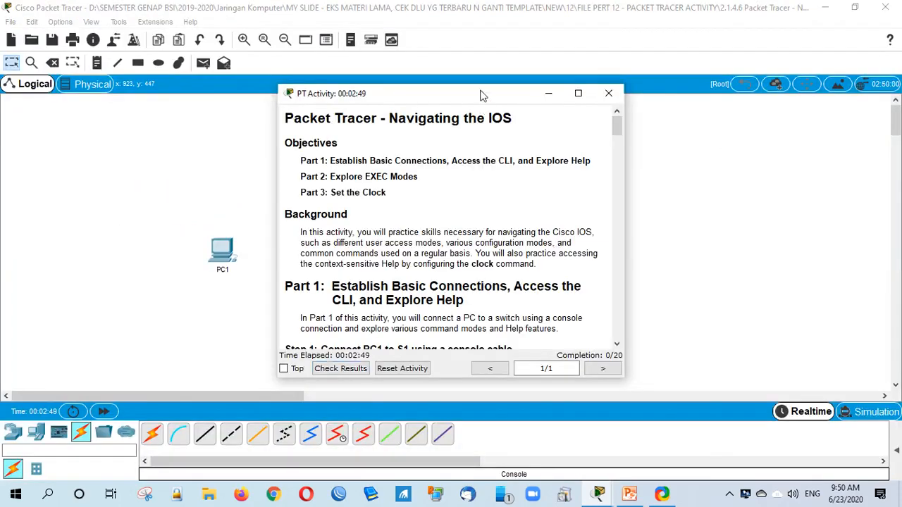
Step: Move the instructions window aside and review Step 1's console cabling instructions
{"action": "left_click_drag", "start_coordinate": [482, 95], "coordinate": [655, 122]}
{"action": "scroll", "coordinate": [627, 268], "scroll_direction": "down", "scroll_amount": 5}
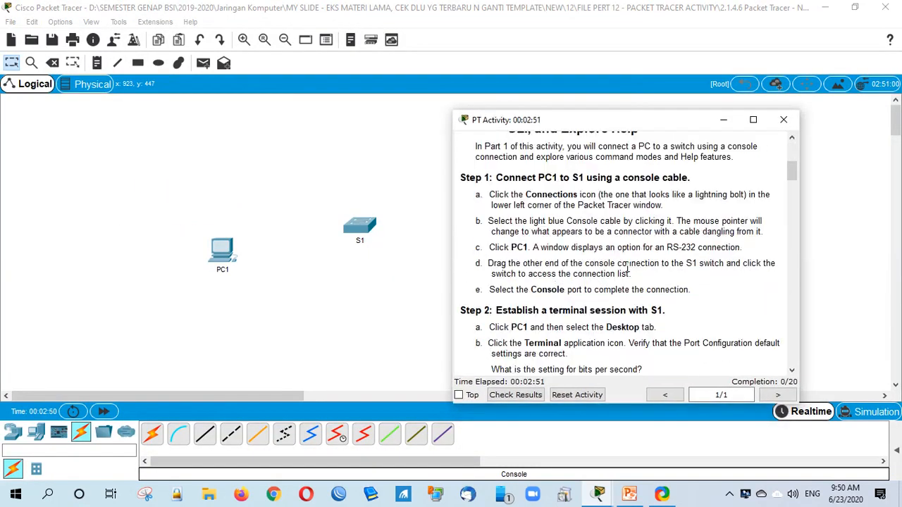
{"action": "scroll", "coordinate": [597, 243], "scroll_direction": "up", "scroll_amount": 3}
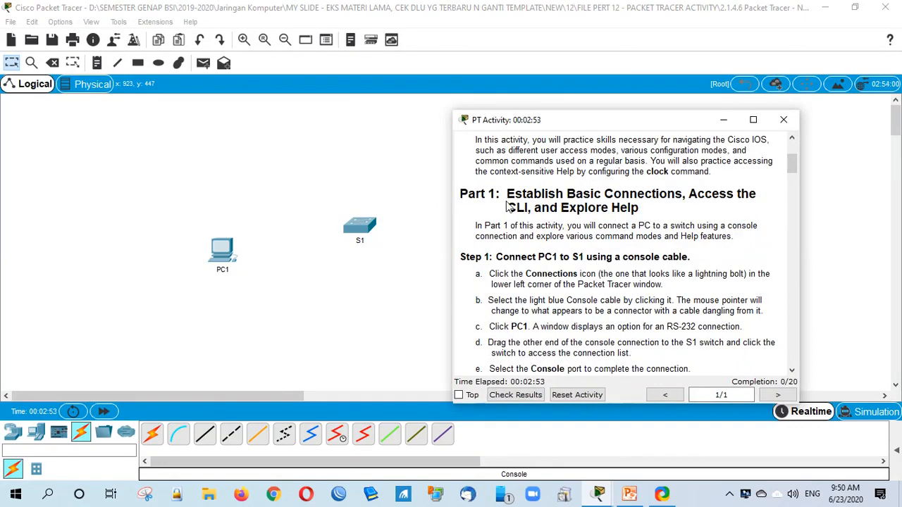
{"action": "scroll", "coordinate": [508, 204], "scroll_direction": "up", "scroll_amount": 3}
{"action": "scroll", "coordinate": [528, 254], "scroll_direction": "down", "scroll_amount": 6}
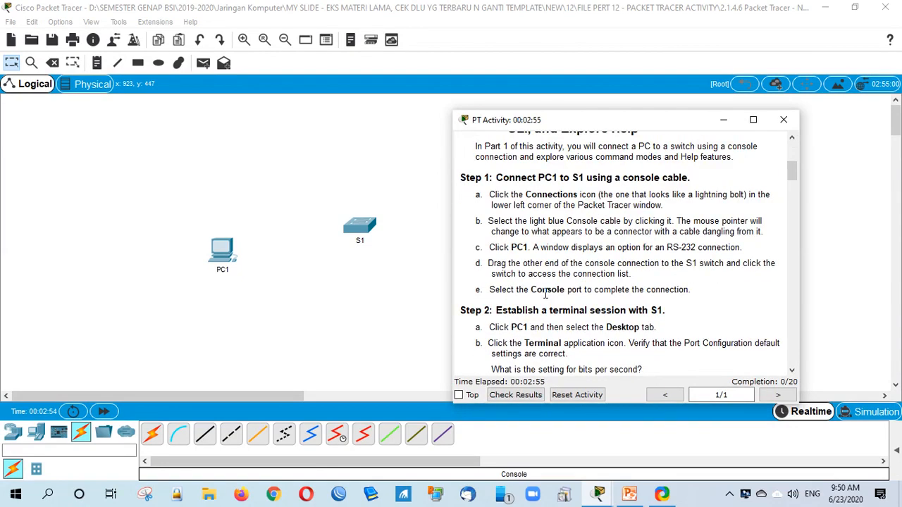
{"action": "left_click_drag", "start_coordinate": [499, 195], "coordinate": [603, 288]}
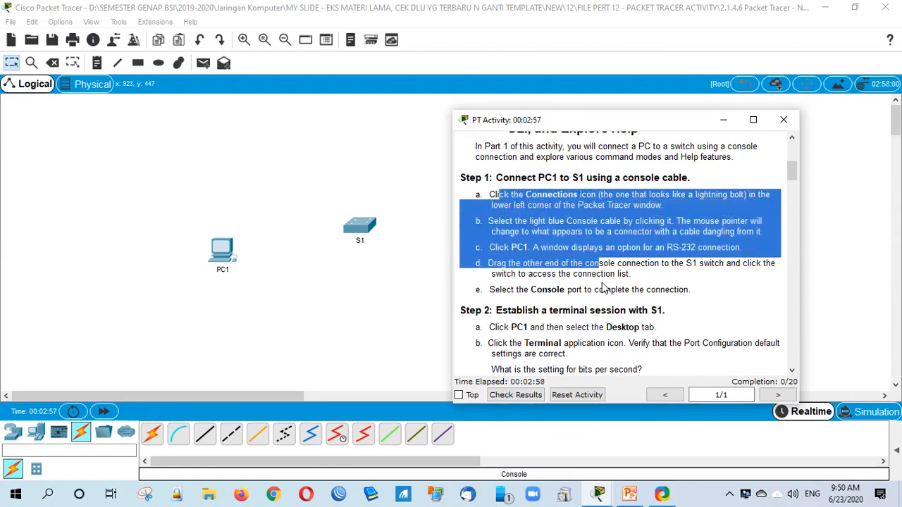
{"action": "left_click", "coordinate": [603, 289]}
Step: Read the ? help and t? examples, then bring the network workspace to the front
{"action": "scroll", "coordinate": [590, 313], "scroll_direction": "down", "scroll_amount": 3}
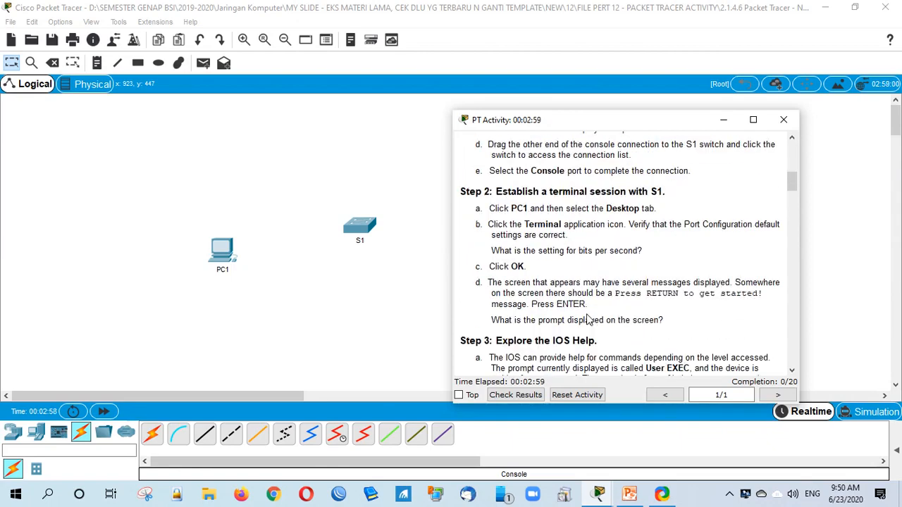
{"action": "scroll", "coordinate": [588, 319], "scroll_direction": "down", "scroll_amount": 1}
{"action": "scroll", "coordinate": [587, 315], "scroll_direction": "down", "scroll_amount": 2}
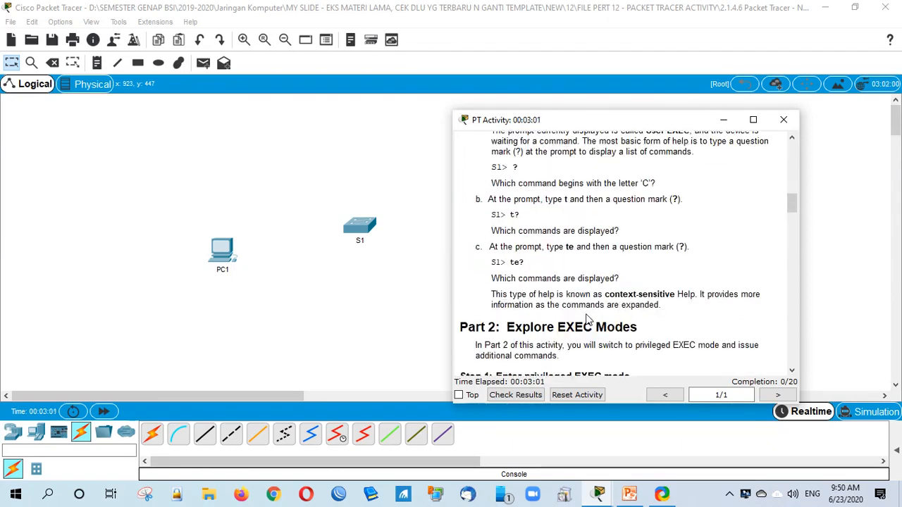
{"action": "left_click_drag", "start_coordinate": [514, 167], "coordinate": [524, 167]}
{"action": "left_click_drag", "start_coordinate": [509, 215], "coordinate": [521, 215]}
{"action": "left_click_drag", "start_coordinate": [513, 168], "coordinate": [527, 169]}
{"action": "left_click", "coordinate": [570, 228]}
{"action": "left_click_drag", "start_coordinate": [519, 122], "coordinate": [509, 114]}
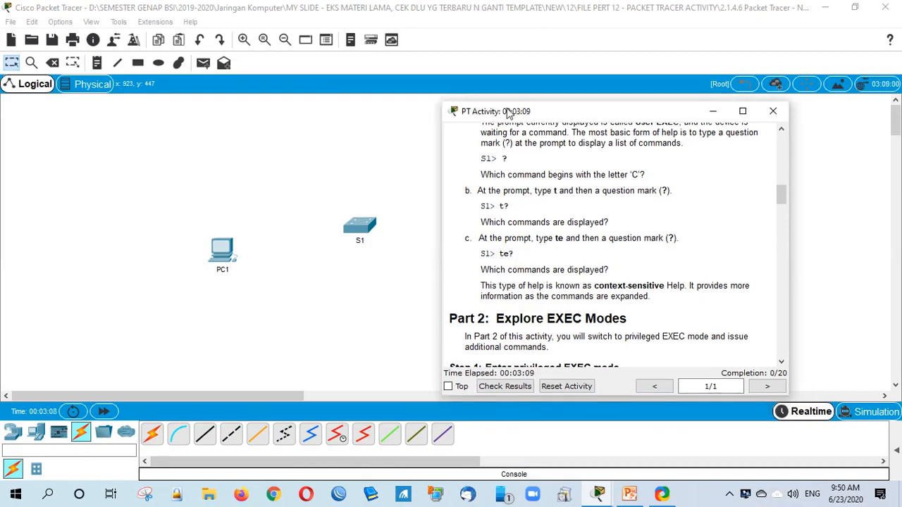
{"action": "left_click", "coordinate": [179, 436]}
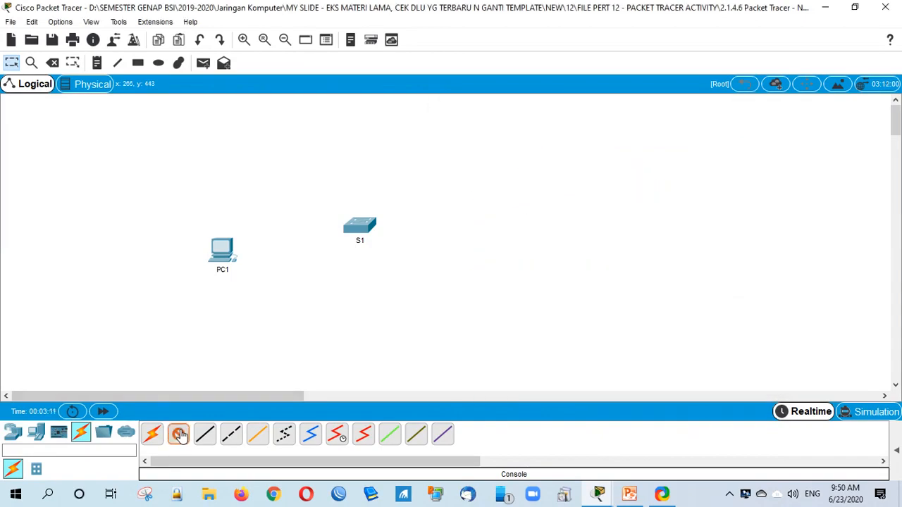
Step: Cable PC1's RS 232 port to S1's Console port, then move PC1 up and left
{"action": "left_click", "coordinate": [228, 258]}
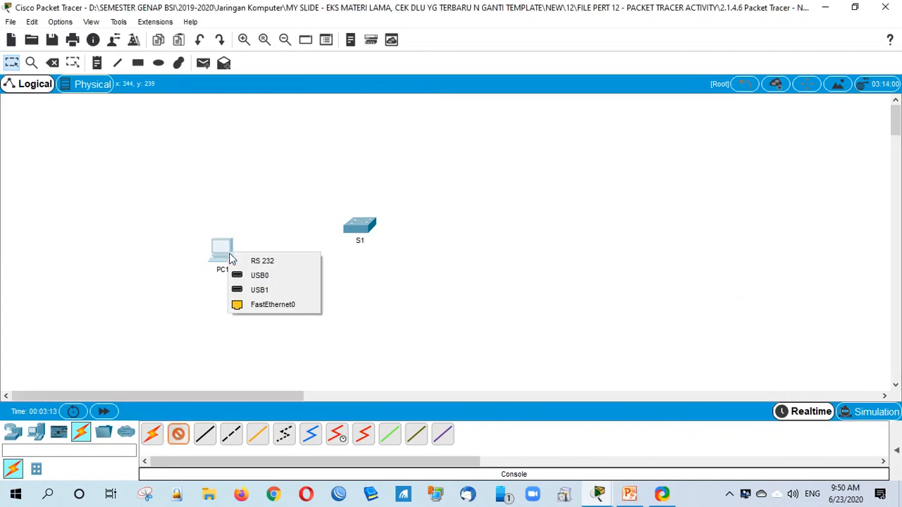
{"action": "left_click", "coordinate": [267, 262]}
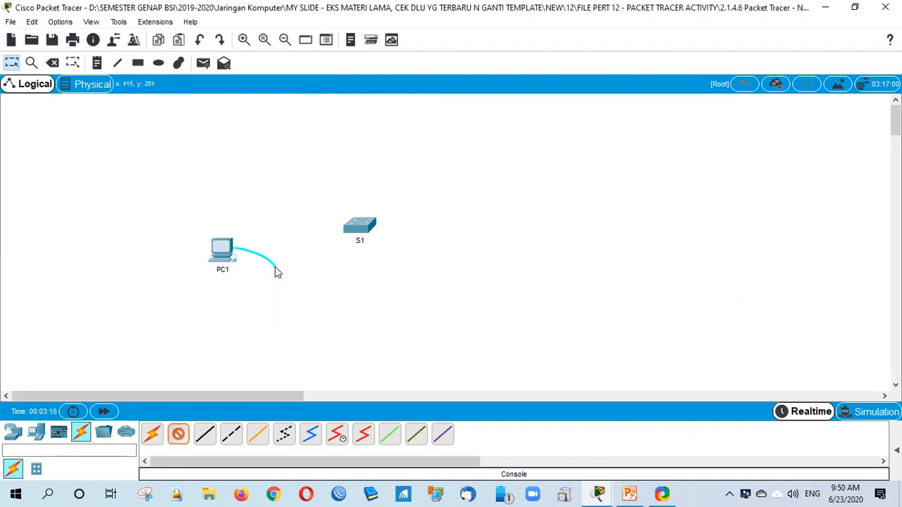
{"action": "left_click", "coordinate": [367, 232]}
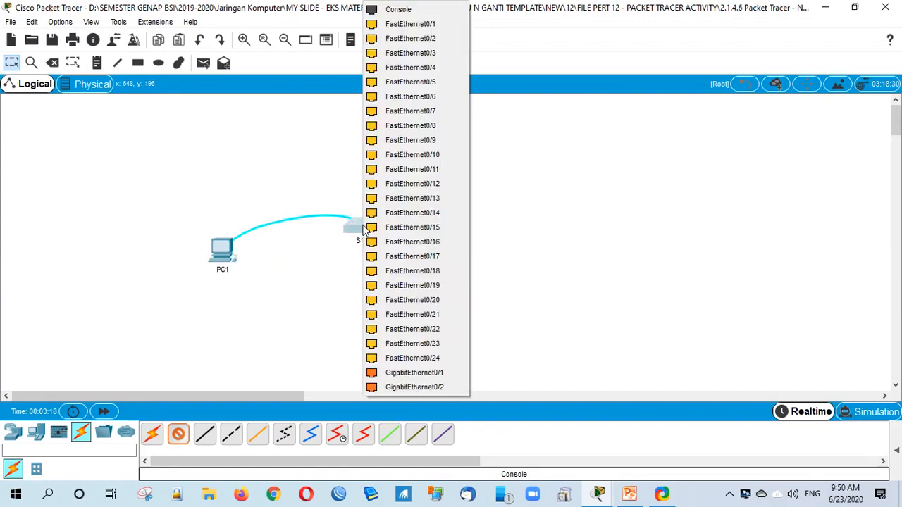
{"action": "left_click", "coordinate": [399, 9]}
{"action": "left_click_drag", "start_coordinate": [245, 262], "coordinate": [209, 230]}
Step: Start PC1's Terminal with default 9600-baud settings and press Enter to get the S1> prompt
{"action": "left_click", "coordinate": [240, 86]}
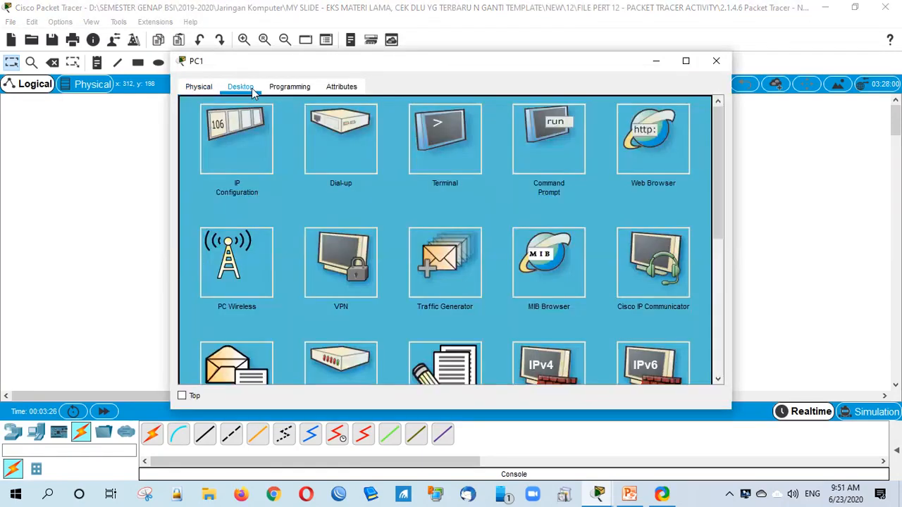
{"action": "left_click", "coordinate": [451, 137]}
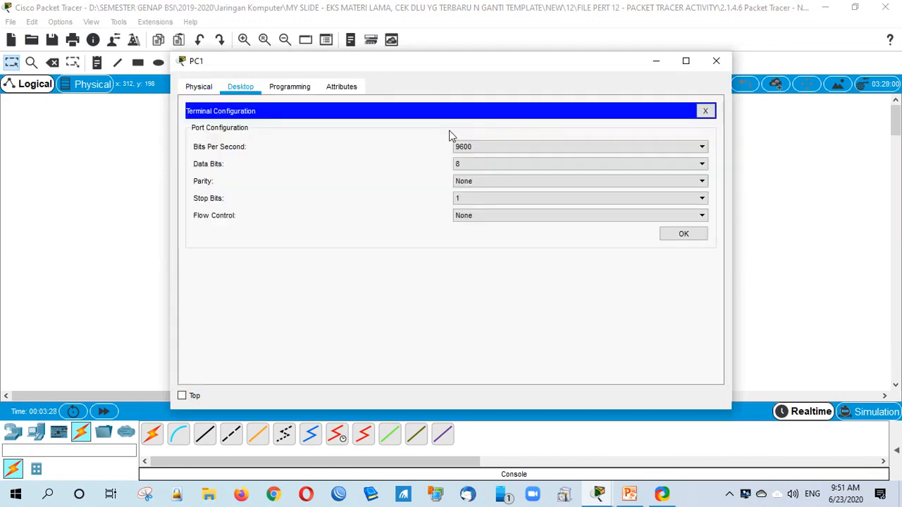
{"action": "left_click", "coordinate": [683, 234]}
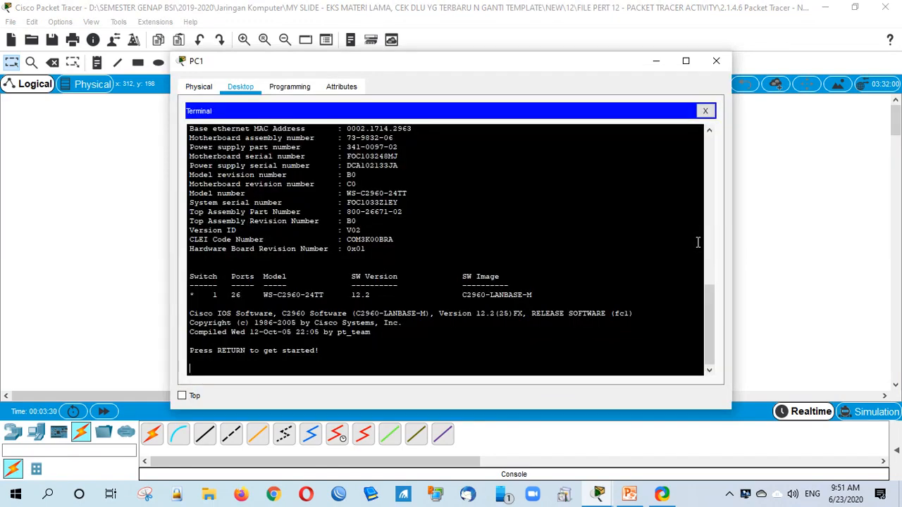
{"action": "key", "text": "Return"}
{"action": "key", "text": "Return"}
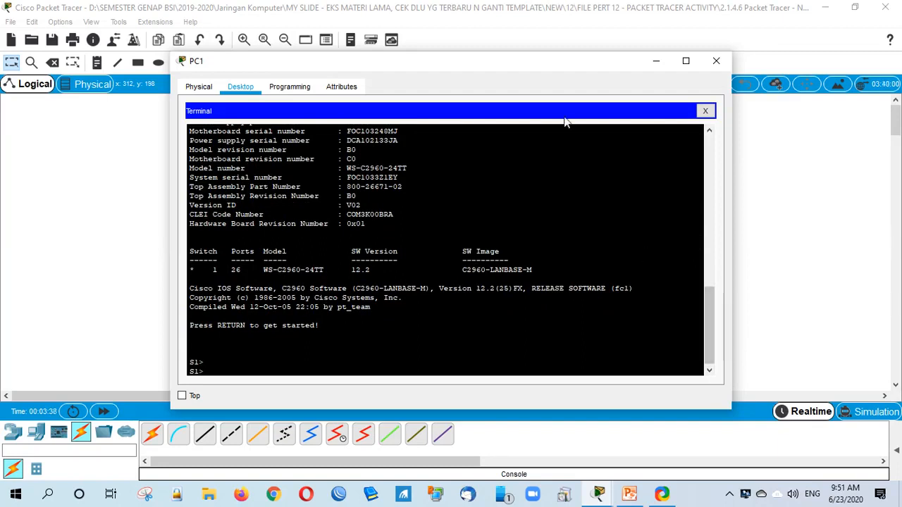
{"action": "left_click_drag", "start_coordinate": [540, 61], "coordinate": [446, 50]}
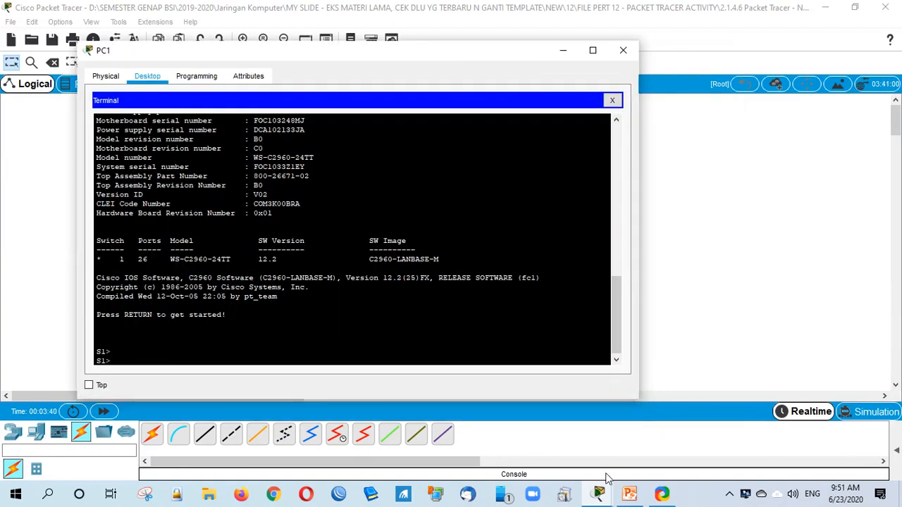
Step: Place the instructions beside PC1's terminal and list user EXEC commands with ? at S1>
{"action": "left_click", "coordinate": [598, 494]}
{"action": "left_click_drag", "start_coordinate": [599, 99], "coordinate": [648, 91]}
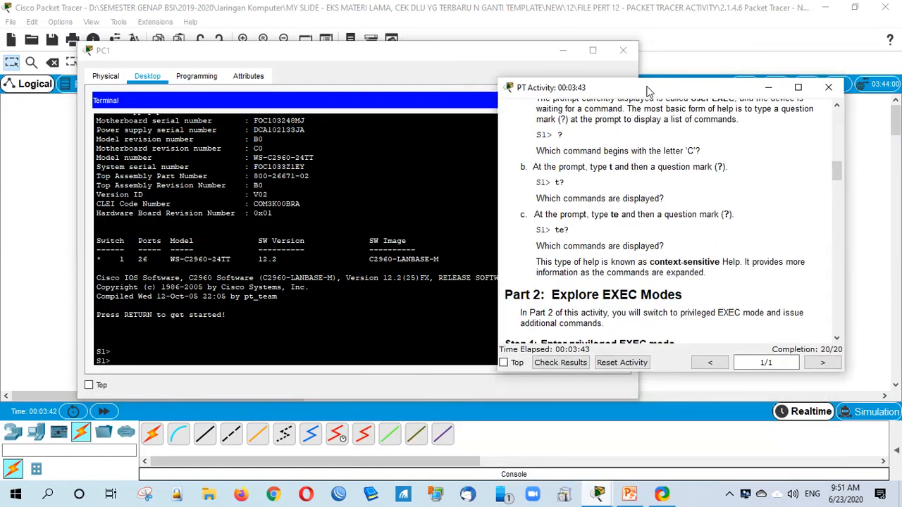
{"action": "scroll", "coordinate": [673, 299], "scroll_direction": "down", "scroll_amount": 3}
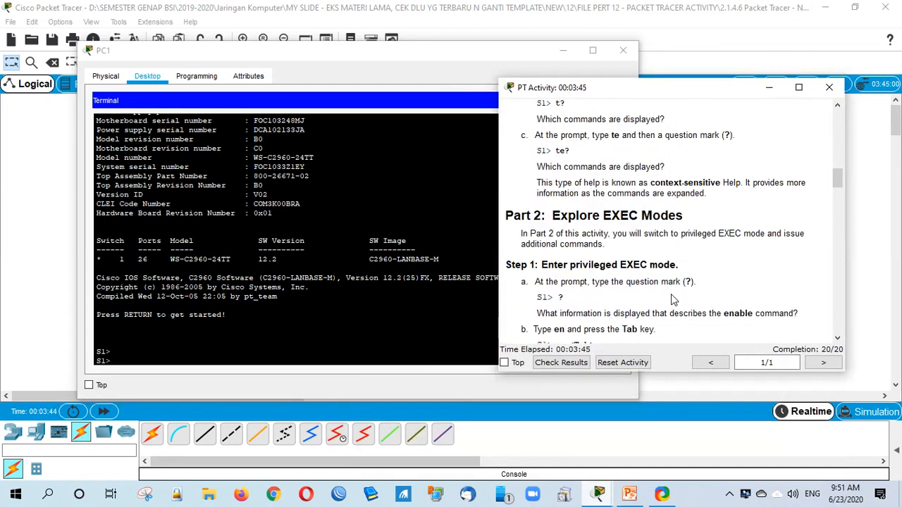
{"action": "scroll", "coordinate": [673, 299], "scroll_direction": "up", "scroll_amount": 3}
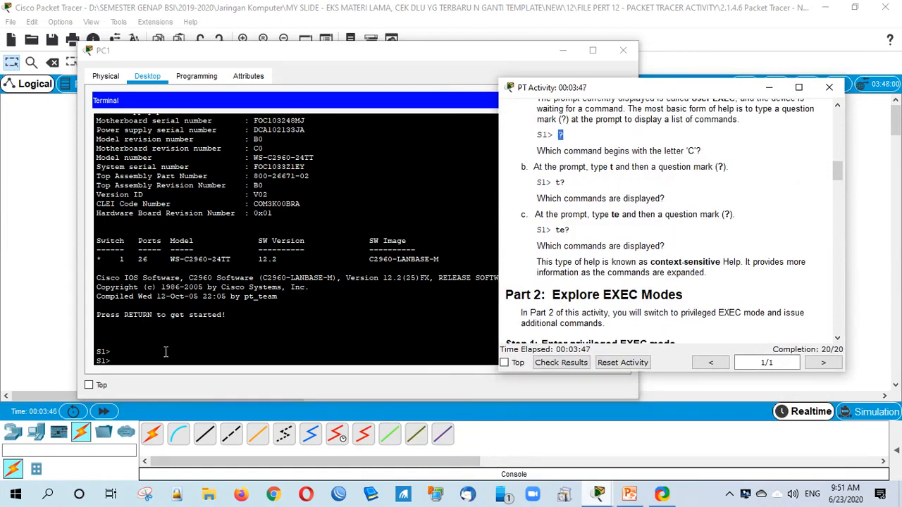
{"action": "left_click", "coordinate": [166, 352]}
{"action": "key", "text": "Return"}
{"action": "type", "text": "?"}
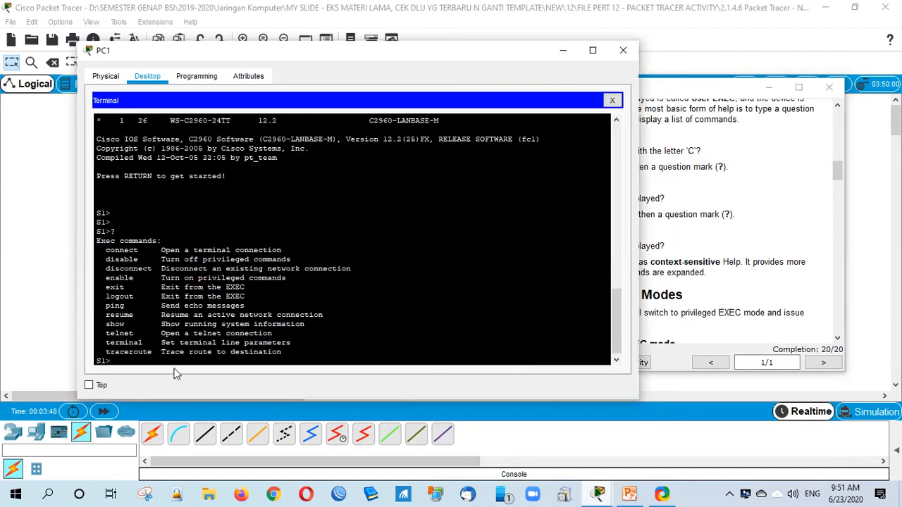
Step: Enter privileged EXEC mode with en and page through its ? command list
{"action": "left_click", "coordinate": [684, 257]}
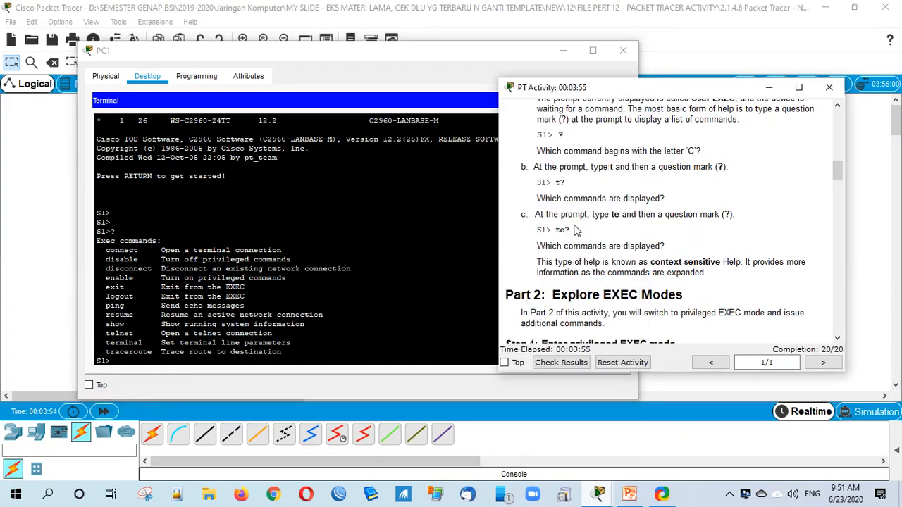
{"action": "left_click", "coordinate": [141, 356]}
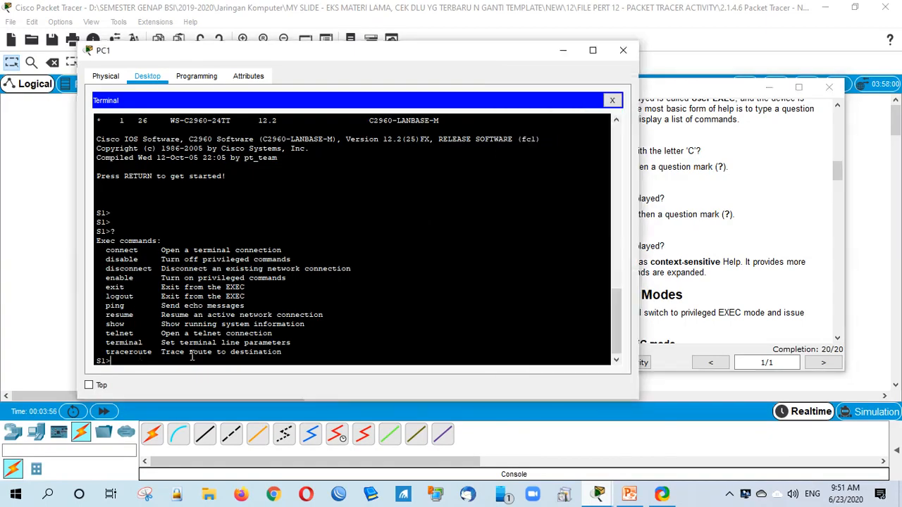
{"action": "type", "text": "en"}
{"action": "key", "text": "Return"}
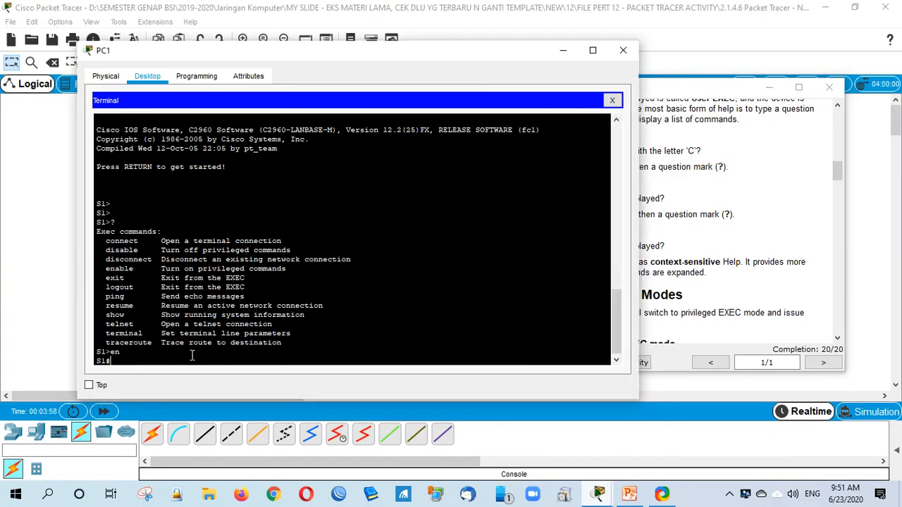
{"action": "type", "text": "?"}
{"action": "key", "text": "Return"}
{"action": "key", "text": "Return"}
{"action": "key", "text": "Return"}
{"action": "key", "text": "Return"}
{"action": "key", "text": "Return"}
{"action": "key", "text": "Return"}
{"action": "key", "text": "Return"}
{"action": "key", "text": "Return"}
{"action": "key", "text": "Return"}
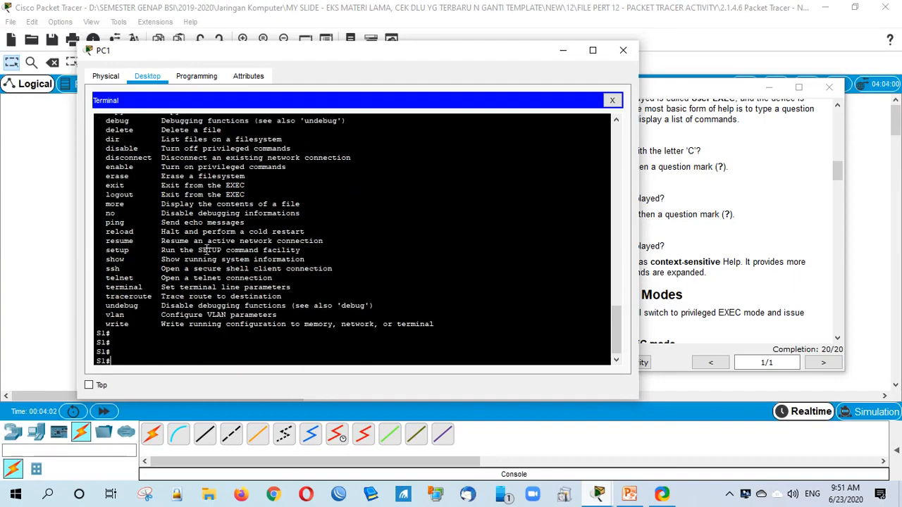
Step: Note the te? example, exit and restart the console session, then type te?
{"action": "left_click", "coordinate": [678, 266]}
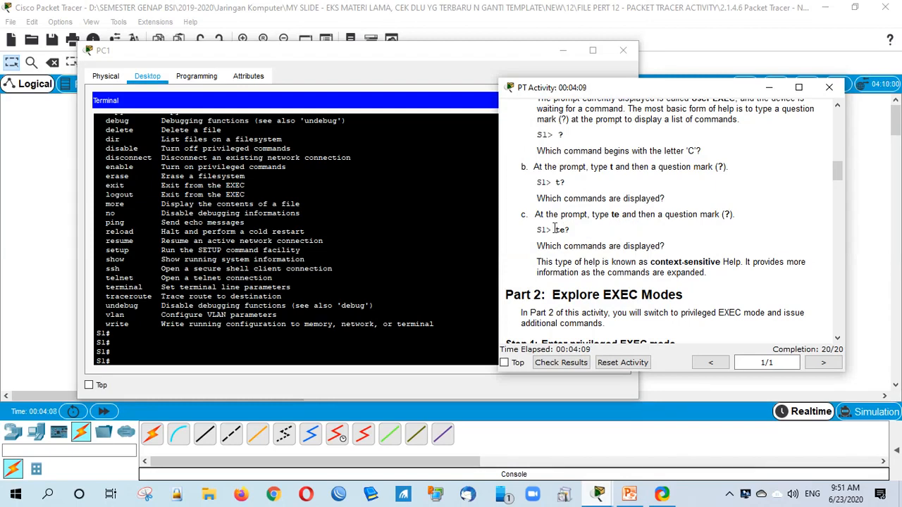
{"action": "left_click_drag", "start_coordinate": [555, 230], "coordinate": [578, 231]}
{"action": "left_click", "coordinate": [152, 361]}
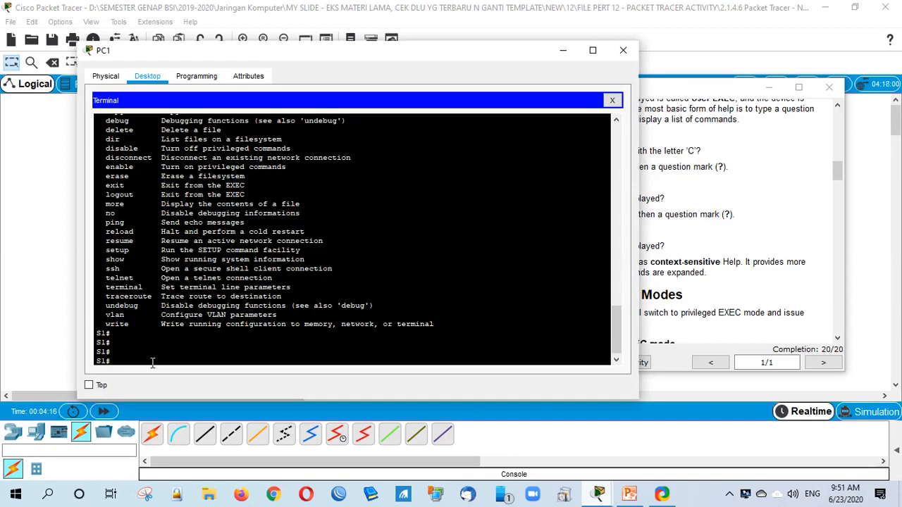
{"action": "type", "text": "en"}
{"action": "key", "text": "BackSpace"}
{"action": "type", "text": "x"}
{"action": "key", "text": "Return"}
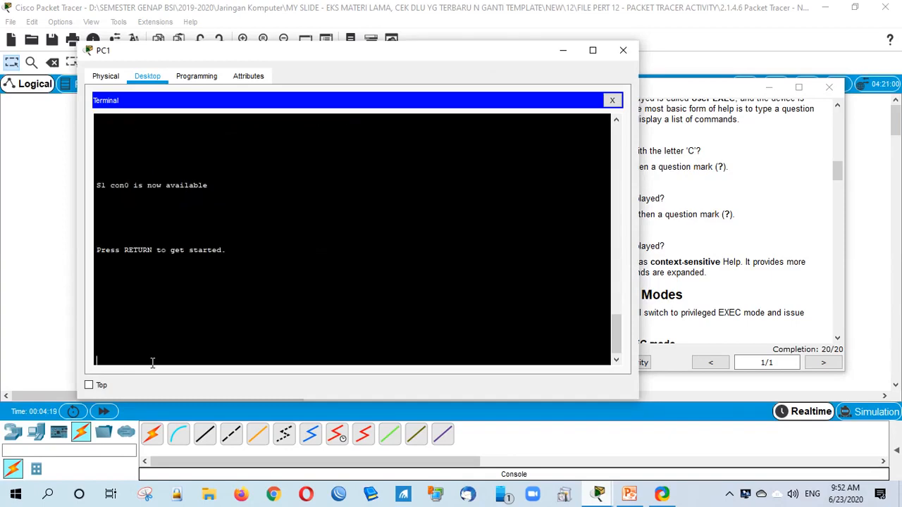
{"action": "key", "text": "Return"}
{"action": "key", "text": "Return"}
{"action": "type", "text": "te?"}
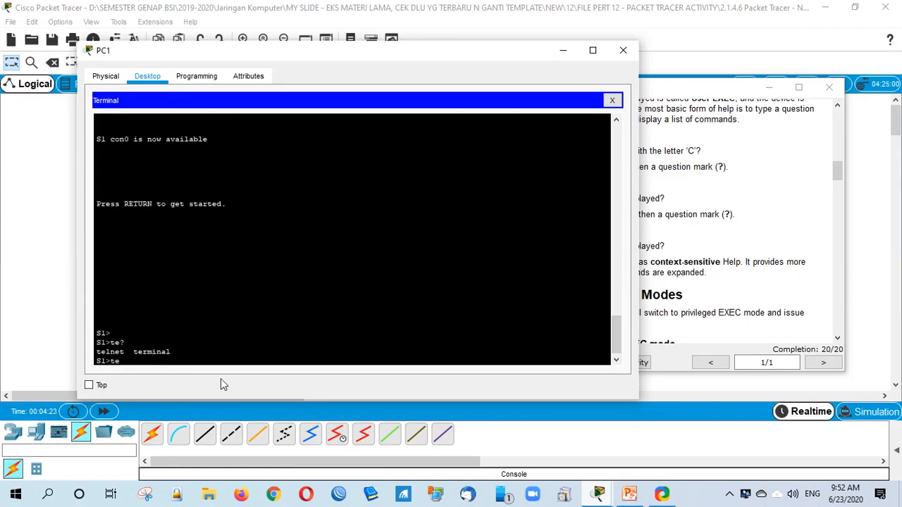
Step: Scroll the instructions down to Part 3: Set the Clock and highlight the show clock example
{"action": "left_click", "coordinate": [703, 287]}
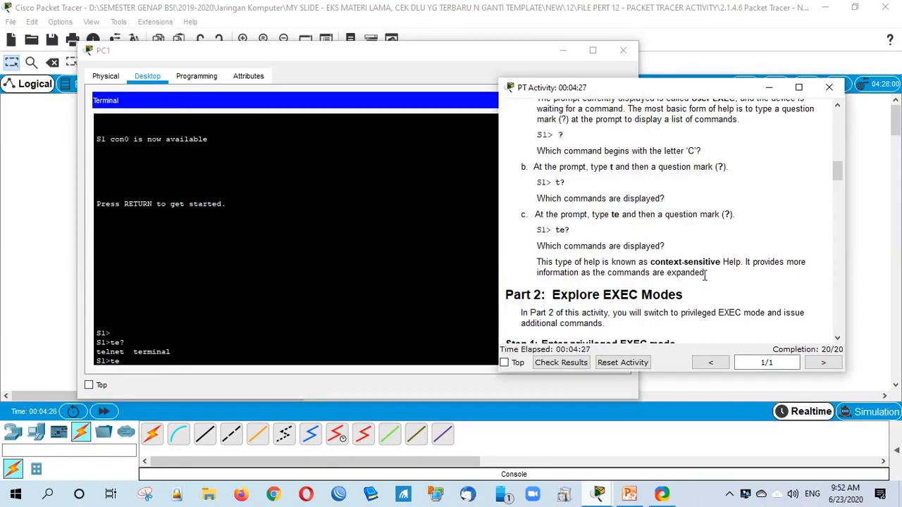
{"action": "scroll", "coordinate": [650, 280], "scroll_direction": "down", "scroll_amount": 2}
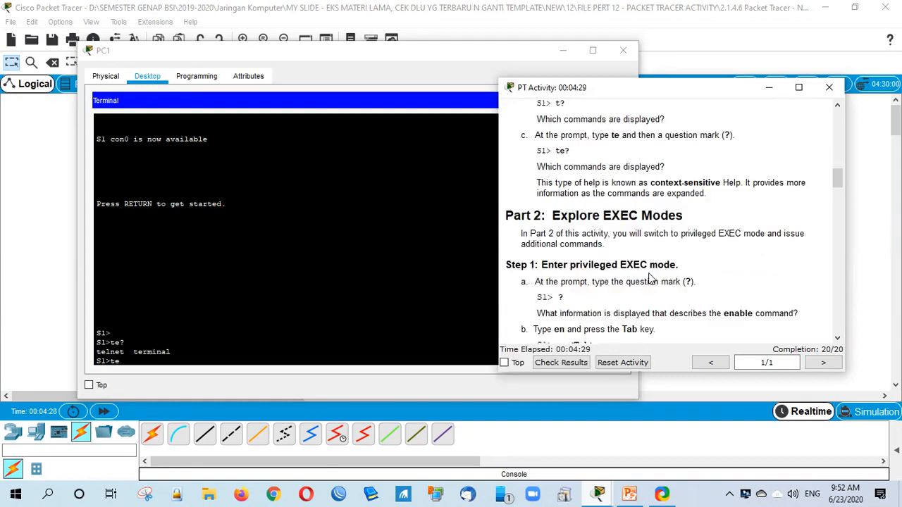
{"action": "scroll", "coordinate": [650, 280], "scroll_direction": "down", "scroll_amount": 4}
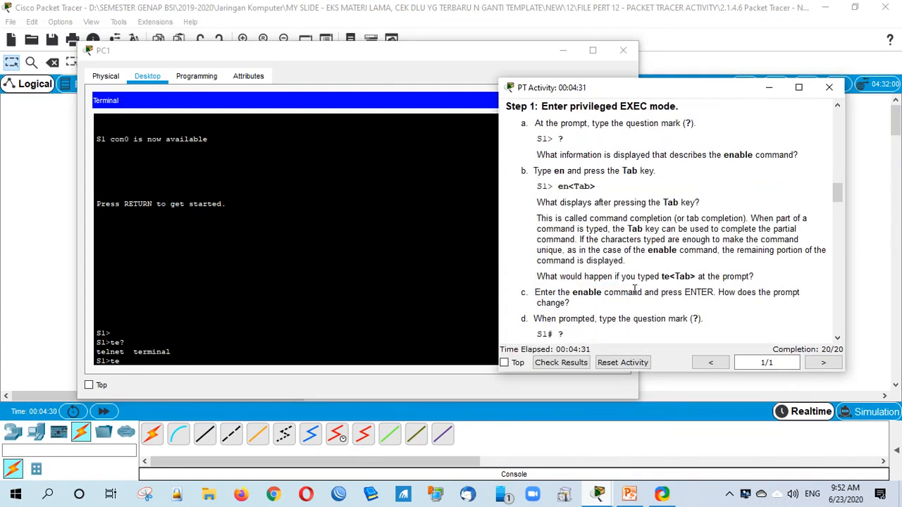
{"action": "scroll", "coordinate": [588, 308], "scroll_direction": "down", "scroll_amount": 2}
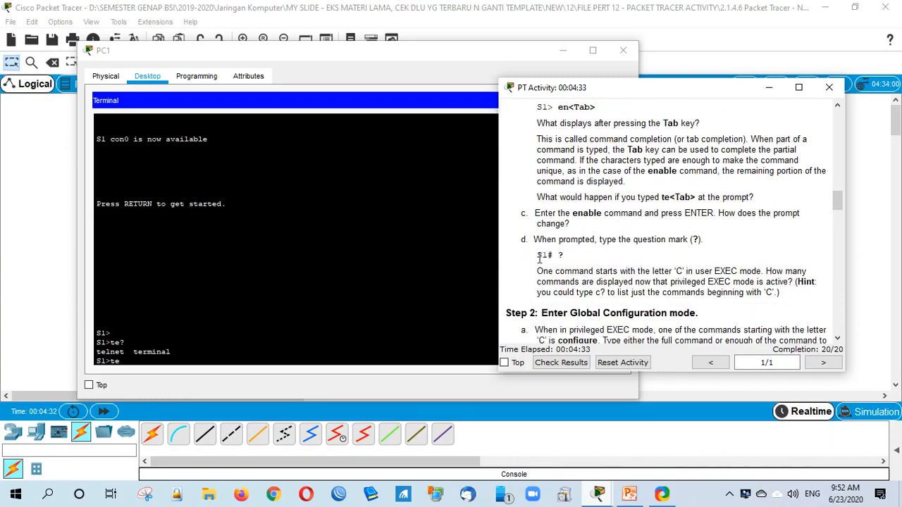
{"action": "scroll", "coordinate": [585, 308], "scroll_direction": "down", "scroll_amount": 3}
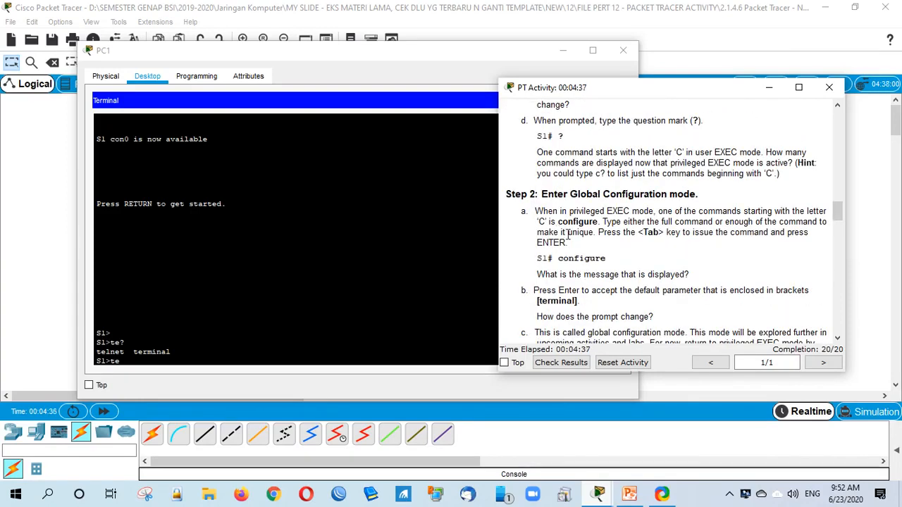
{"action": "scroll", "coordinate": [571, 274], "scroll_direction": "down", "scroll_amount": 1}
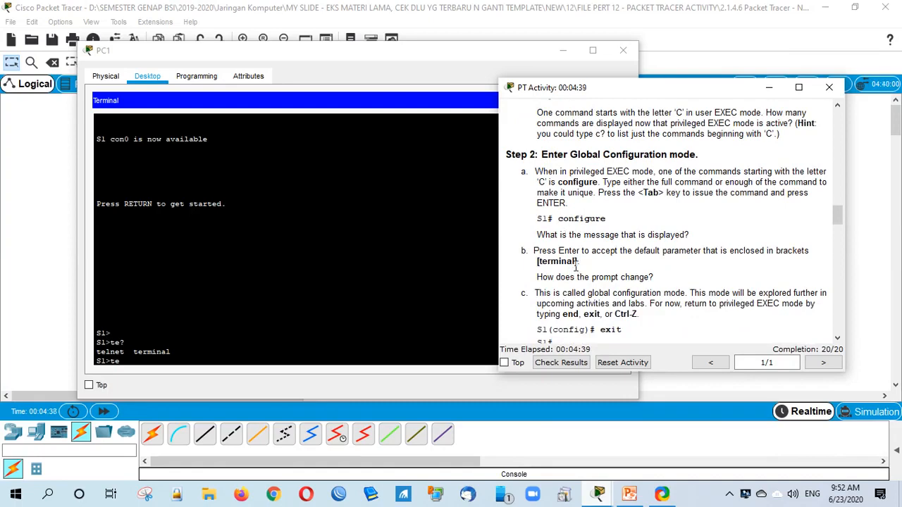
{"action": "scroll", "coordinate": [576, 267], "scroll_direction": "down", "scroll_amount": 2}
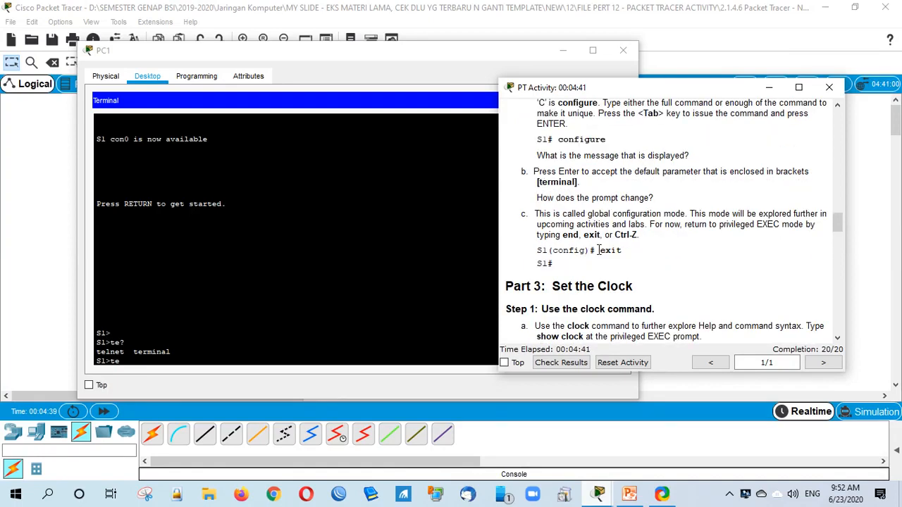
{"action": "scroll", "coordinate": [598, 250], "scroll_direction": "down", "scroll_amount": 3}
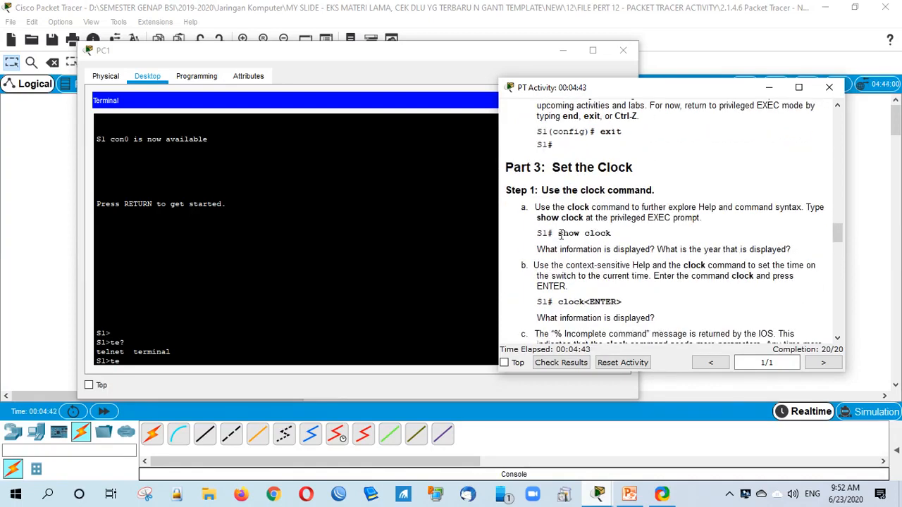
{"action": "left_click_drag", "start_coordinate": [560, 234], "coordinate": [621, 237]}
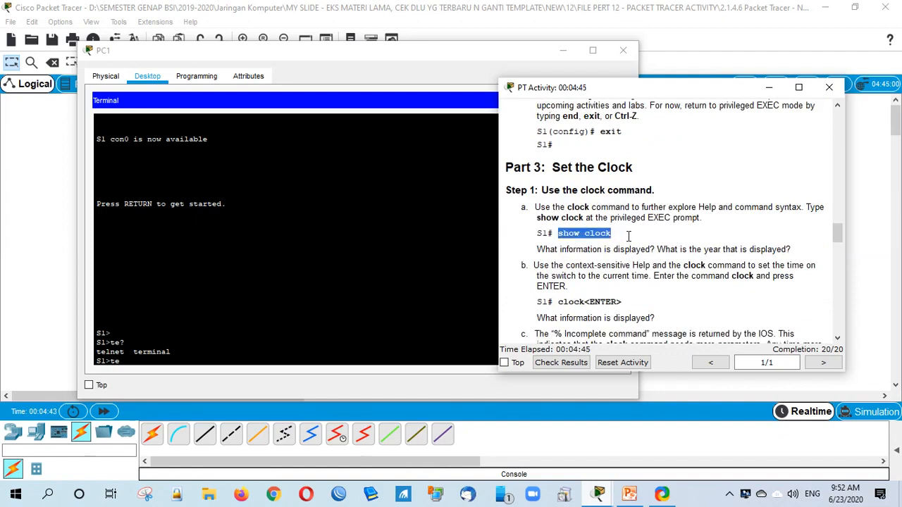
Step: Submit the ambiguous te command and narrow the PC1 window beside the instructions
{"action": "left_click", "coordinate": [411, 306]}
{"action": "key", "text": "Return"}
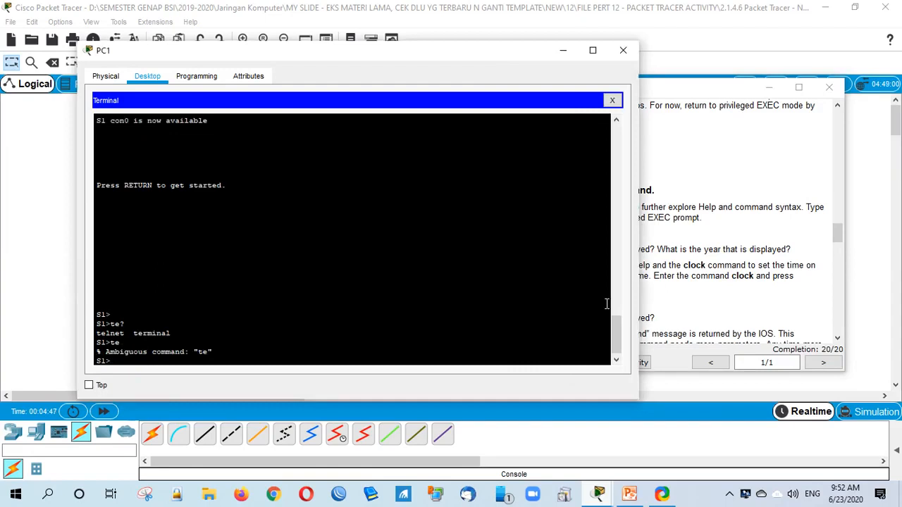
{"action": "left_click_drag", "start_coordinate": [637, 253], "coordinate": [479, 224]}
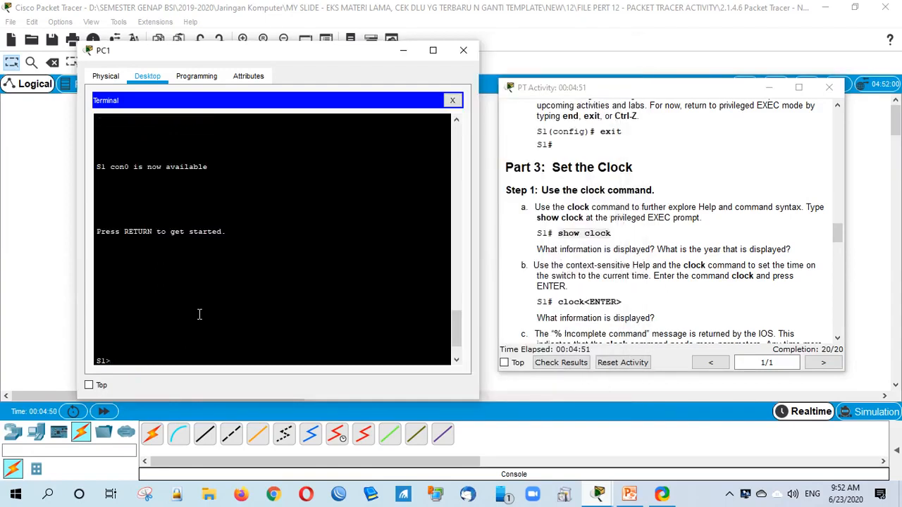
Step: Run show clock on S1, displaying 0:4:55.651 UTC Mon Mar 1 1993
{"action": "key", "text": "Return"}
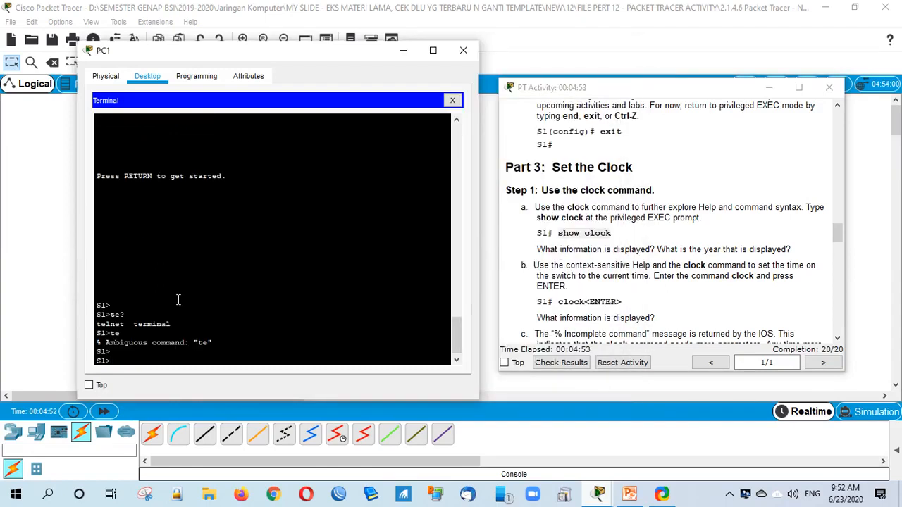
{"action": "type", "text": "show cl"}
{"action": "key", "text": "Tab"}
{"action": "key", "text": "Return"}
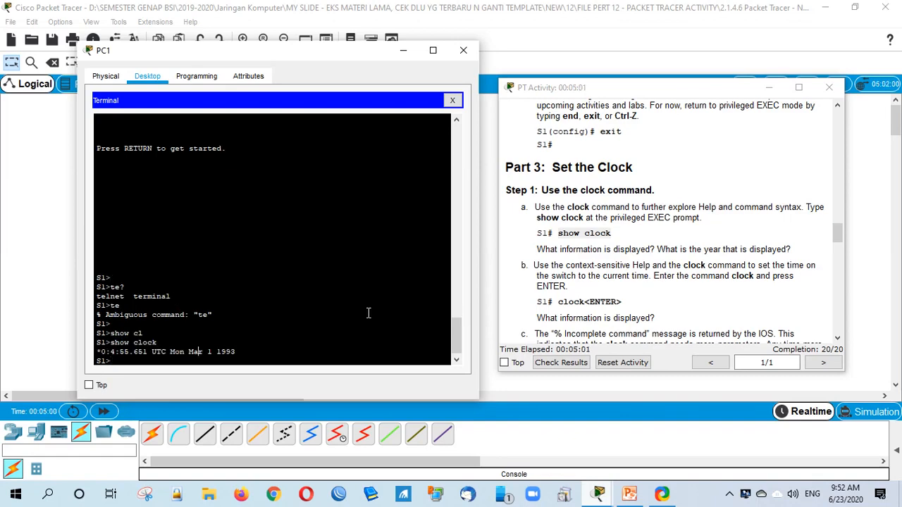
{"action": "left_click", "coordinate": [781, 319]}
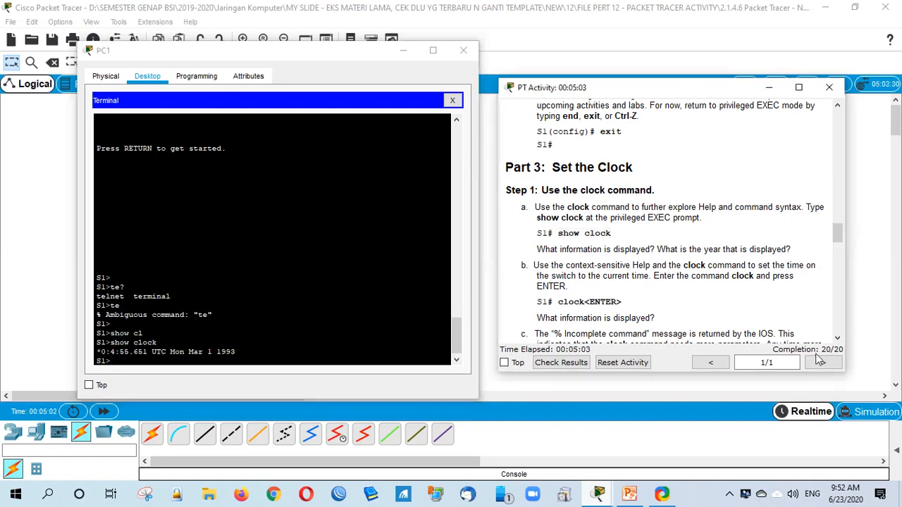
Step: Check results, confirming 20/20 with all Link to S1 items correct, then close them
{"action": "left_click", "coordinate": [576, 365]}
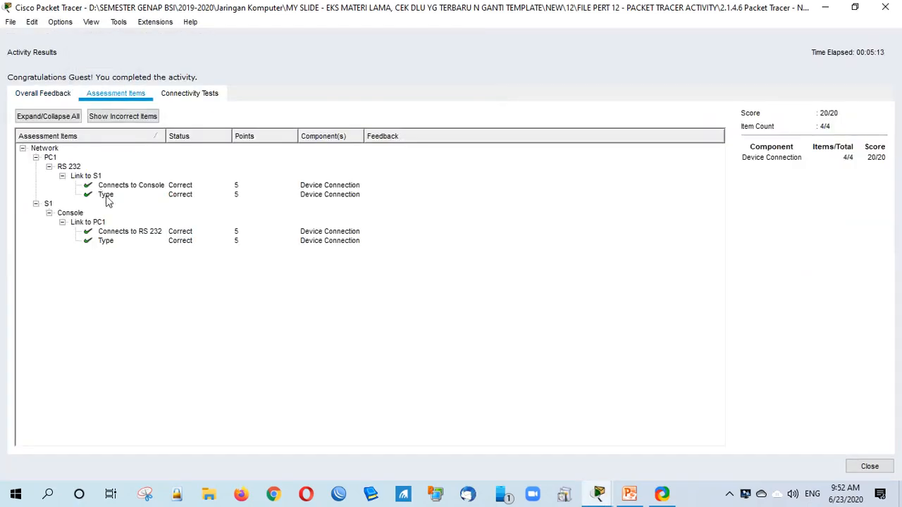
{"action": "left_click", "coordinate": [108, 198]}
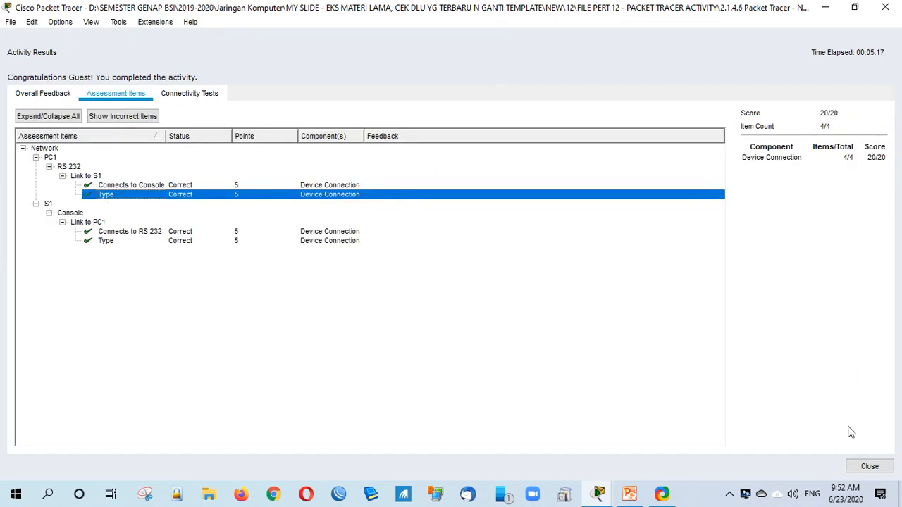
{"action": "left_click", "coordinate": [884, 468]}
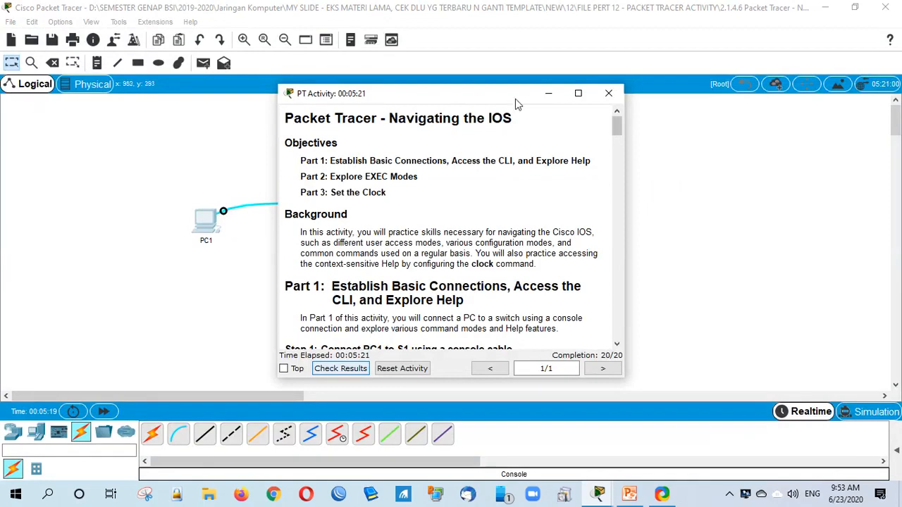
Step: Scroll the instructions to Part 3 step g and highlight 'clock set 15:00:00 31 Jan 2035'
{"action": "left_click_drag", "start_coordinate": [515, 98], "coordinate": [620, 98]}
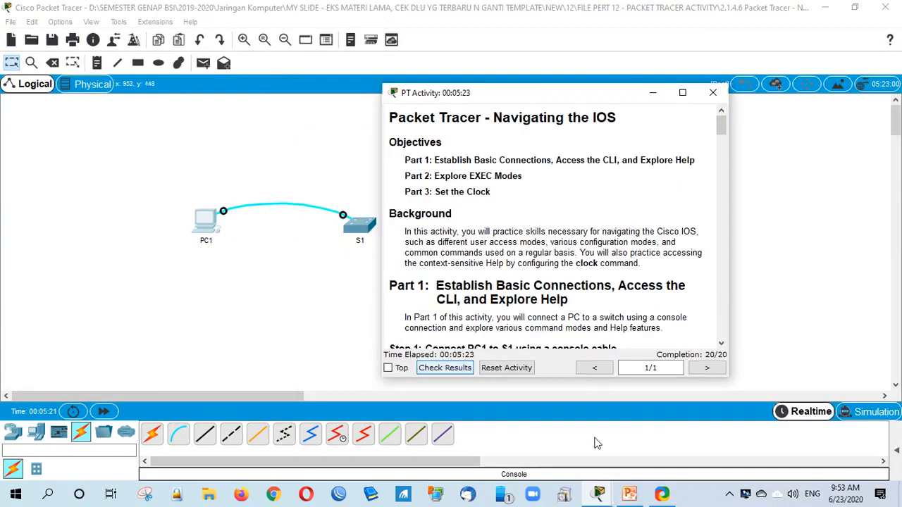
{"action": "scroll", "coordinate": [654, 314], "scroll_direction": "down", "scroll_amount": 10}
{"action": "scroll", "coordinate": [595, 255], "scroll_direction": "down", "scroll_amount": 10}
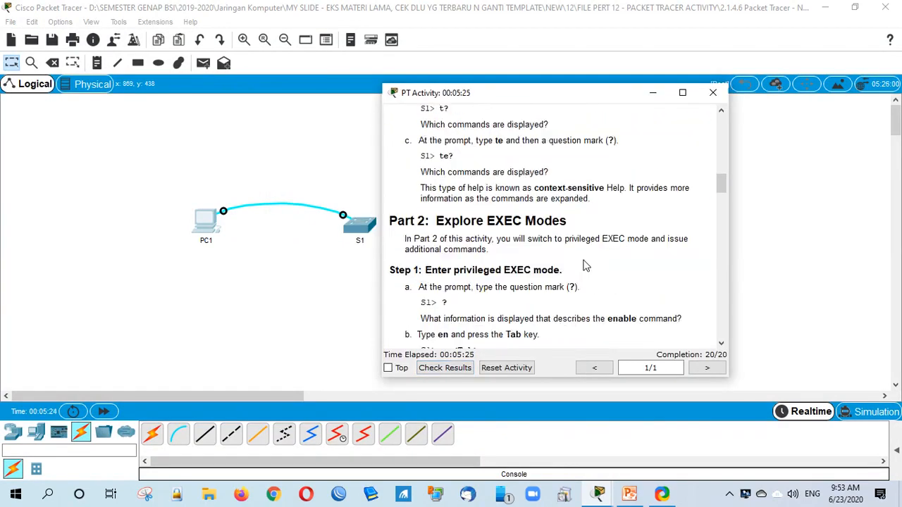
{"action": "scroll", "coordinate": [590, 278], "scroll_direction": "down", "scroll_amount": 10}
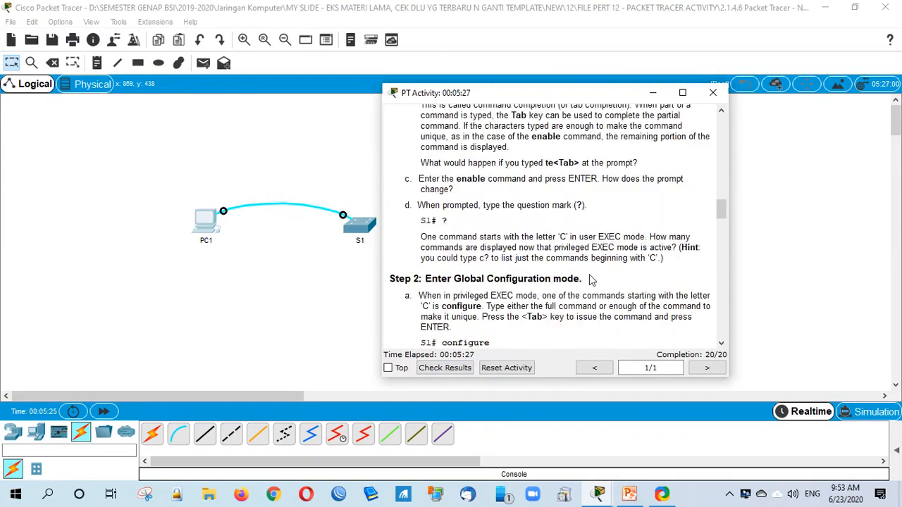
{"action": "scroll", "coordinate": [589, 272], "scroll_direction": "down", "scroll_amount": 10}
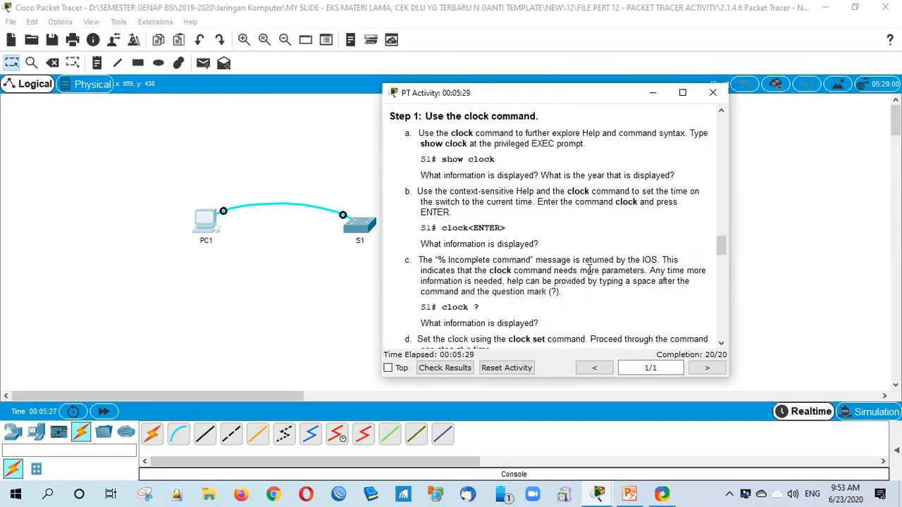
{"action": "scroll", "coordinate": [591, 275], "scroll_direction": "down", "scroll_amount": 3}
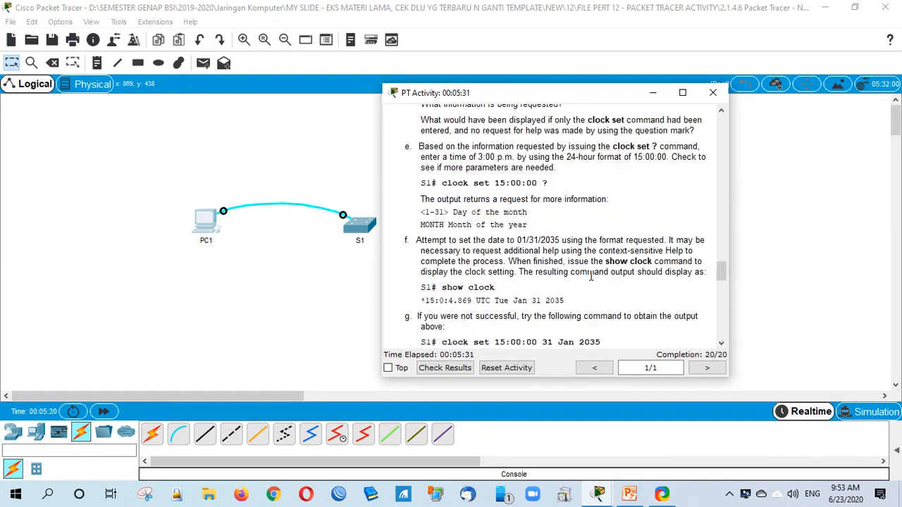
{"action": "scroll", "coordinate": [602, 302], "scroll_direction": "down", "scroll_amount": 1}
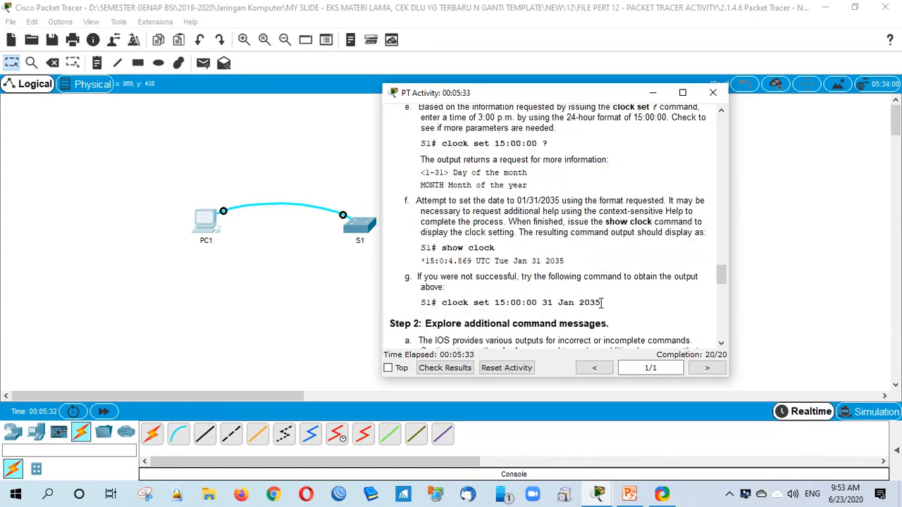
{"action": "left_click_drag", "start_coordinate": [442, 302], "coordinate": [606, 301]}
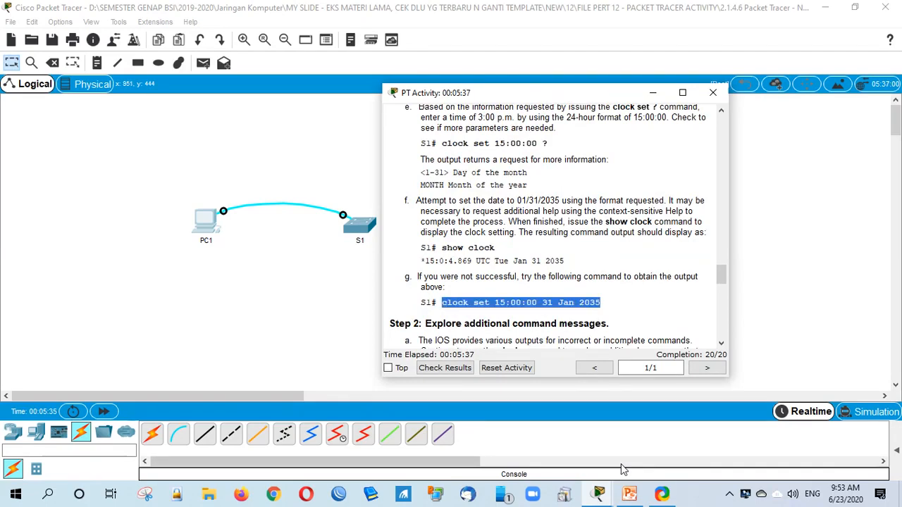
{"action": "left_click", "coordinate": [597, 494]}
Step: Arrange the PC1 terminal beside the activity instructions, noting the switch's current date Mar 1 1993
{"action": "left_click", "coordinate": [576, 408]}
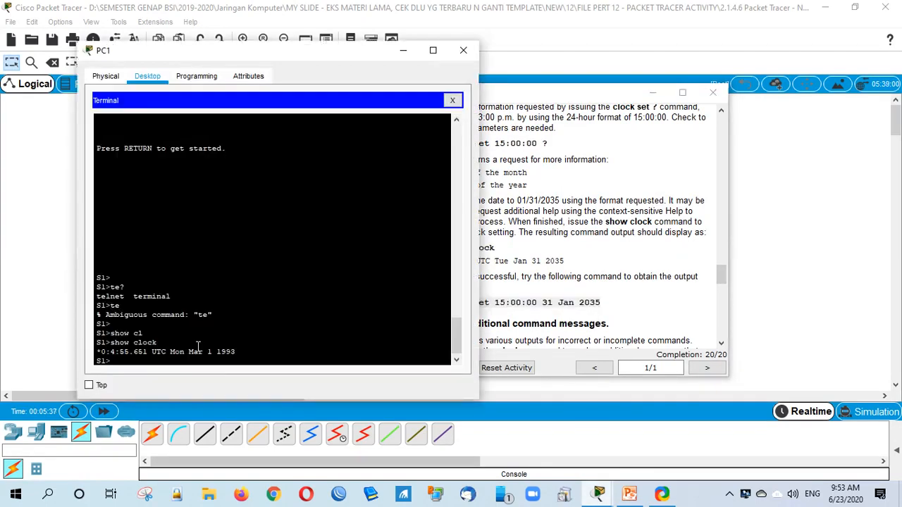
{"action": "left_click_drag", "start_coordinate": [190, 353], "coordinate": [243, 362]}
{"action": "left_click", "coordinate": [107, 364]}
{"action": "left_click_drag", "start_coordinate": [317, 54], "coordinate": [278, 53]}
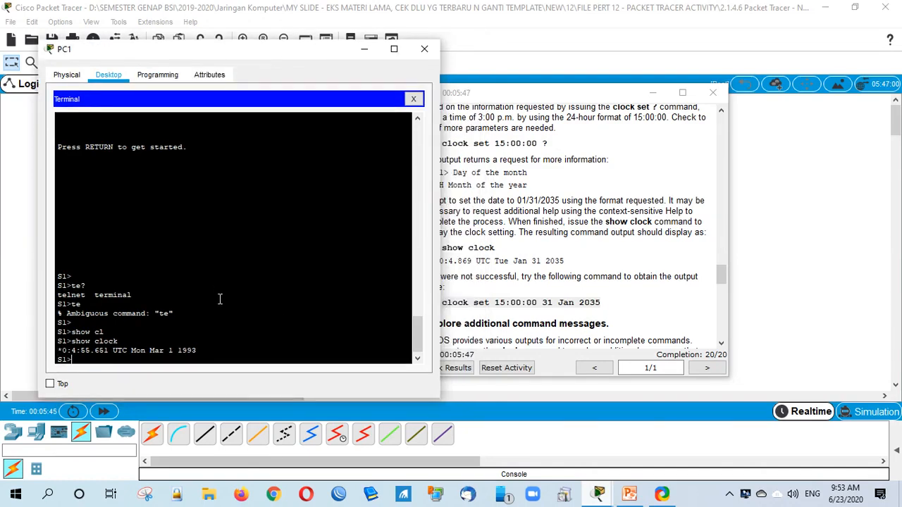
{"action": "left_click_drag", "start_coordinate": [481, 92], "coordinate": [518, 92]}
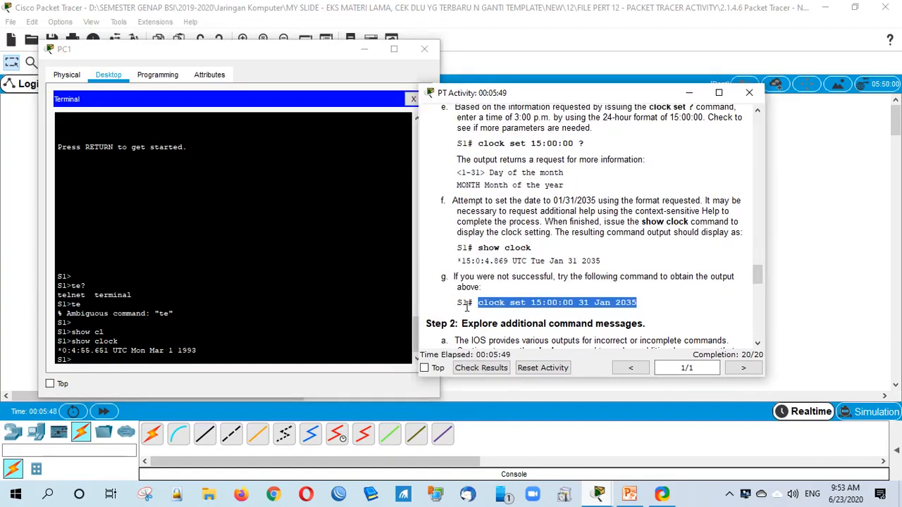
{"action": "left_click_drag", "start_coordinate": [468, 303], "coordinate": [486, 307]}
{"action": "left_click", "coordinate": [88, 361]}
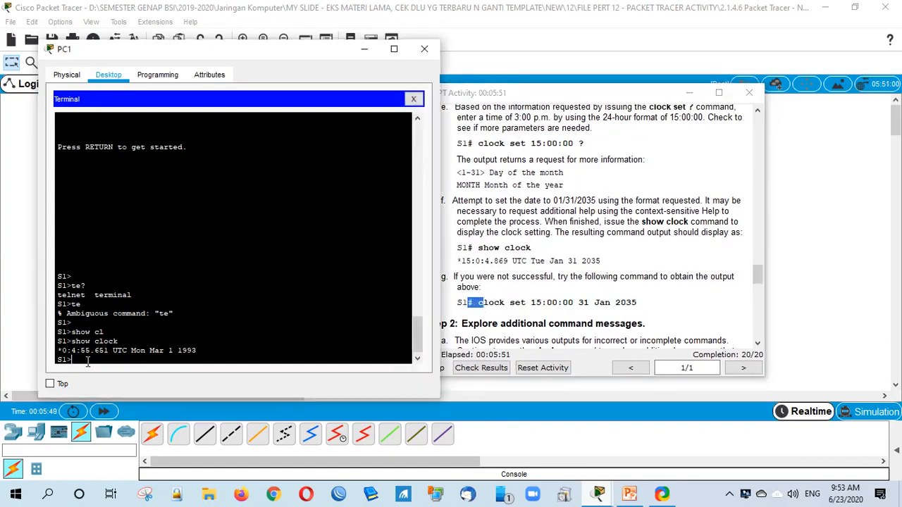
Step: Enter privileged mode and run a mistaken 'show clock set 09:53:00 23 Jun 2020' command
{"action": "type", "text": "en"}
{"action": "key", "text": "Return"}
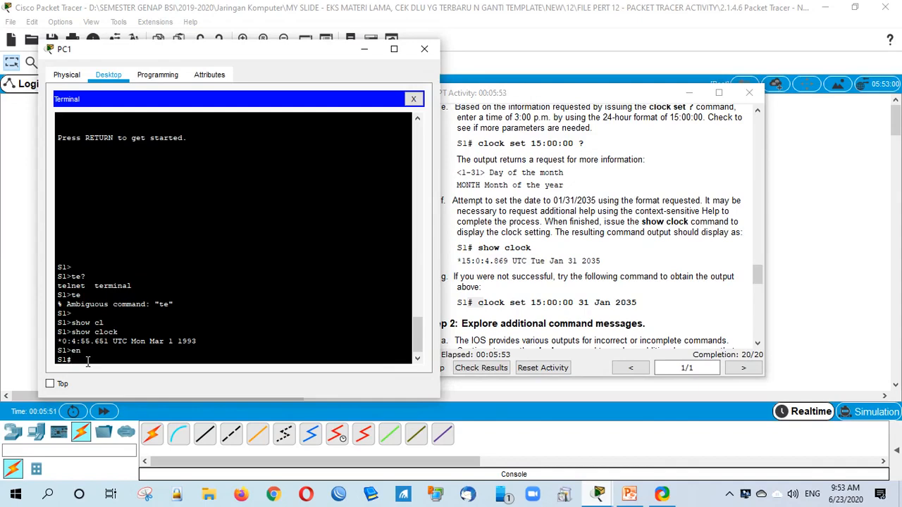
{"action": "type", "text": "sho"}
{"action": "key", "text": "Tab"}
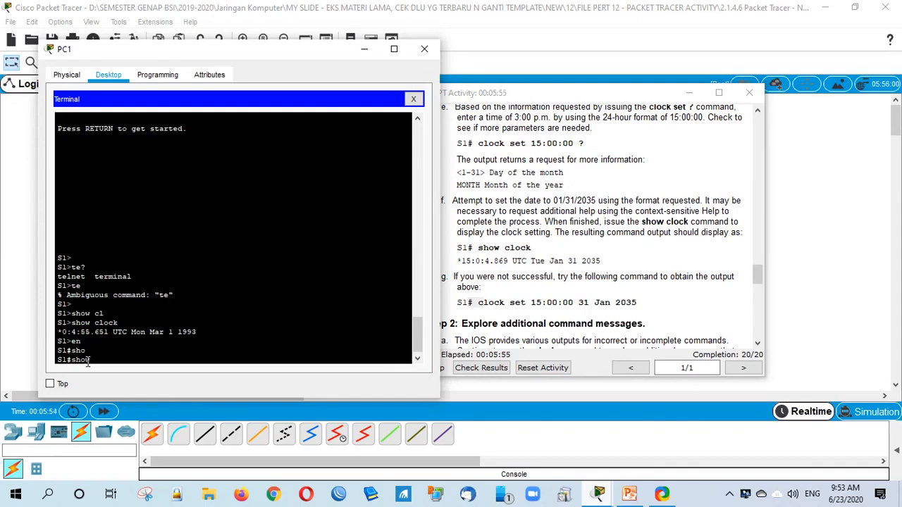
{"action": "type", "text": "cl"}
{"action": "key", "text": "Tab"}
{"action": "type", "text": "s"}
{"action": "key", "text": "Tab"}
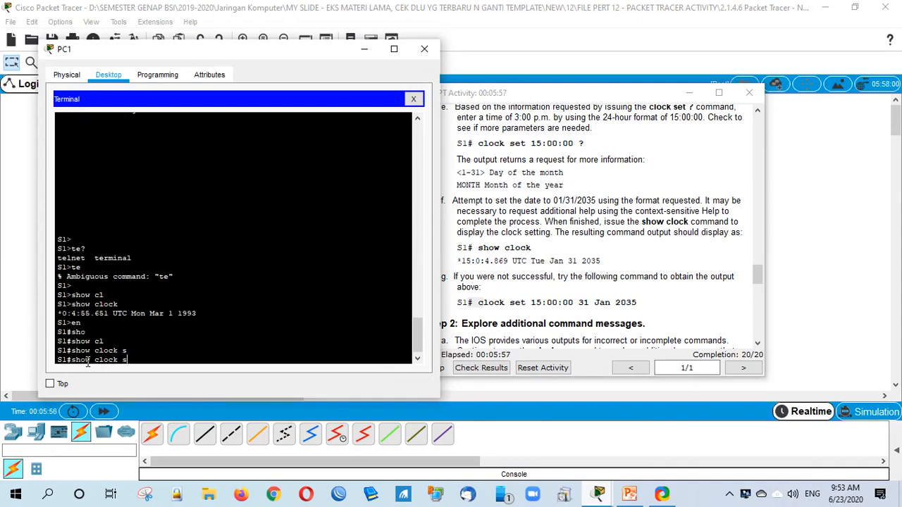
{"action": "type", "text": "e"}
{"action": "key", "text": "Tab"}
{"action": "type", "text": "t"}
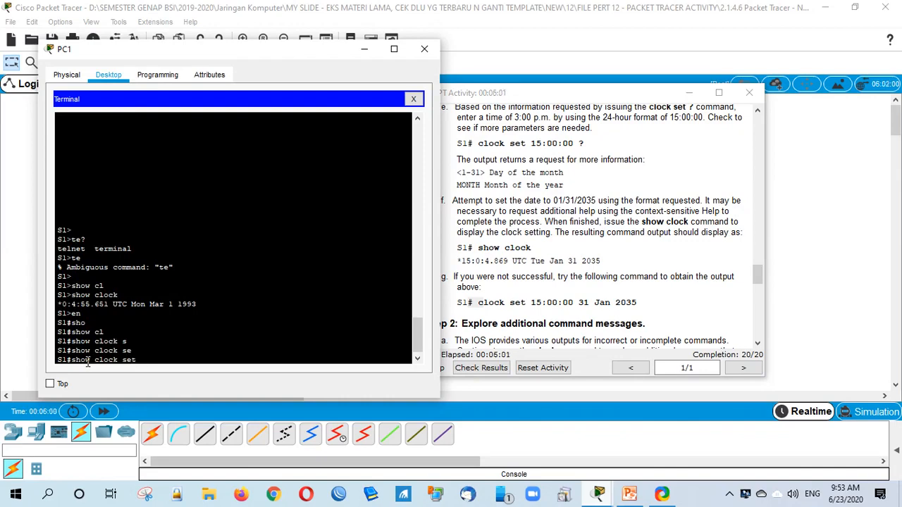
{"action": "type", "text": " 09:53:00 23 Jun 2020"}
{"action": "key", "text": "Return"}
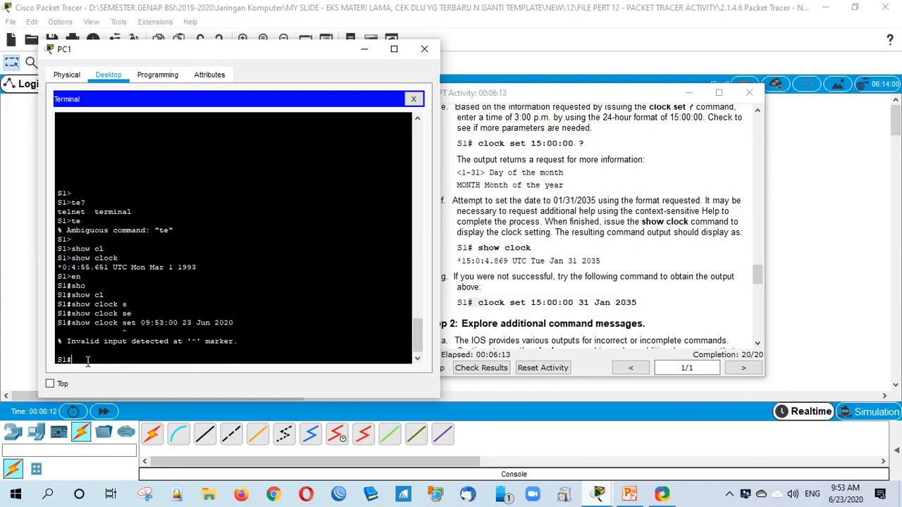
Step: Correct the recalled command to 'clock set 09:53:00 23 Jun 2020' and run it
{"action": "key", "text": "Up"}
{"action": "key", "text": "Left"}
{"action": "key", "text": "Left"}
{"action": "key", "text": "Left"}
{"action": "key", "text": "Left"}
{"action": "key", "text": "Left"}
{"action": "key", "text": "Left"}
{"action": "key", "text": "Left"}
{"action": "key", "text": "Left"}
{"action": "key", "text": "Left"}
{"action": "key", "text": "Left"}
{"action": "key", "text": "Left"}
{"action": "key", "text": "Left"}
{"action": "key", "text": "Left"}
{"action": "key", "text": "Left"}
{"action": "key", "text": "Left"}
{"action": "key", "text": "Left"}
{"action": "key", "text": "Left"}
{"action": "key", "text": "Left"}
{"action": "key", "text": "Left"}
{"action": "key", "text": "Left"}
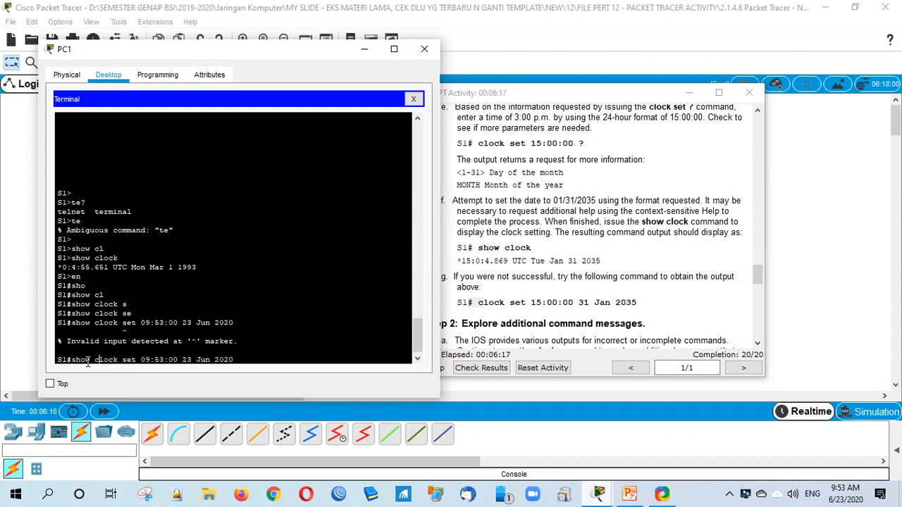
{"action": "key", "text": "BackSpace"}
{"action": "key", "text": "BackSpace"}
{"action": "key", "text": "BackSpace"}
{"action": "key", "text": "BackSpace"}
{"action": "key", "text": "BackSpace"}
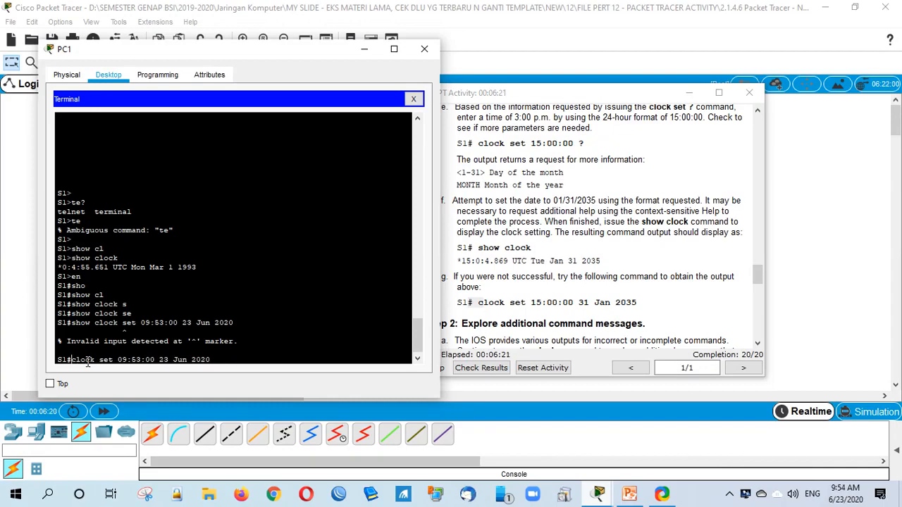
{"action": "key", "text": "Return"}
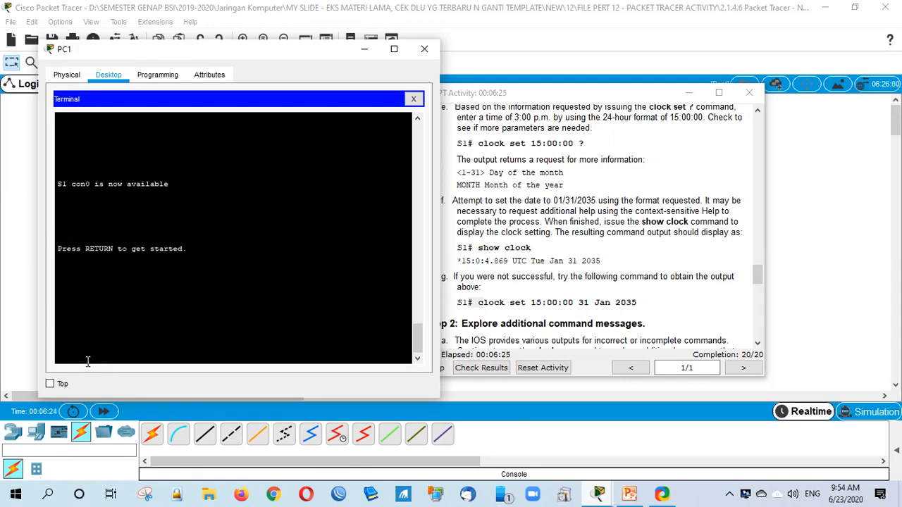
Step: Reconnect the console and run show clock to confirm Tue Jun 23 2020
{"action": "key", "text": "Return"}
{"action": "type", "text": "sho"}
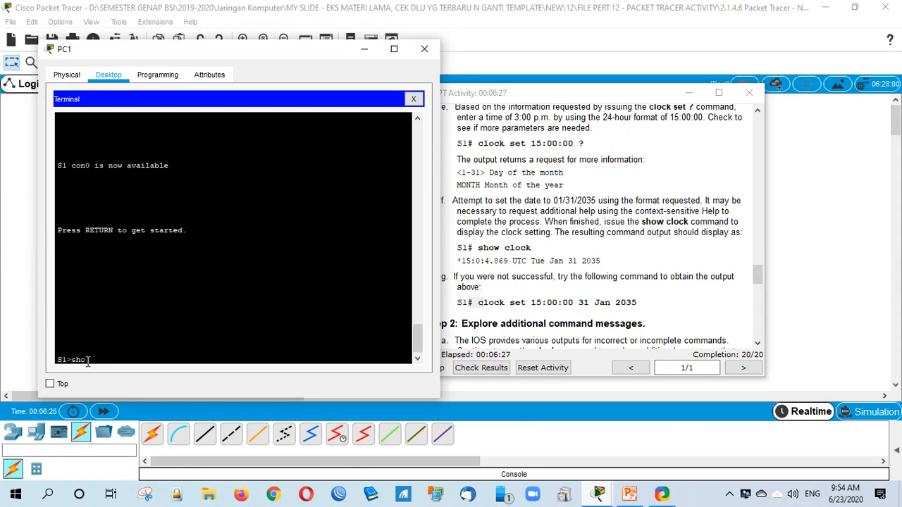
{"action": "type", "text": " cl"}
{"action": "key", "text": "Tab"}
{"action": "key", "text": "Return"}
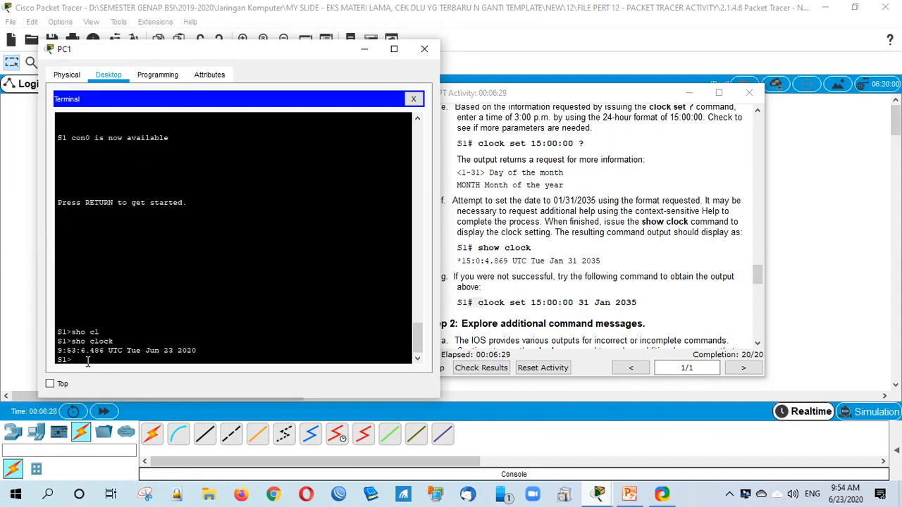
{"action": "double_click", "coordinate": [82, 357]}
{"action": "left_click", "coordinate": [627, 286]}
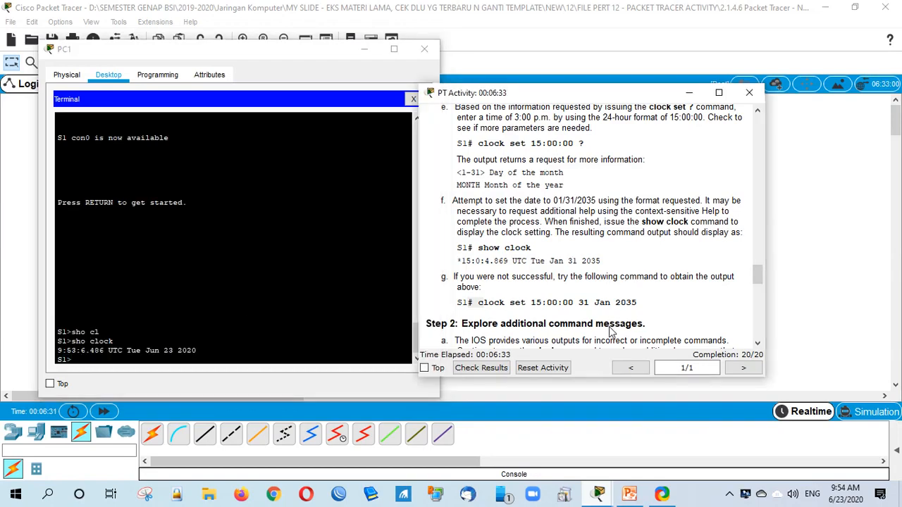
{"action": "scroll", "coordinate": [621, 282], "scroll_direction": "down", "scroll_amount": 5}
{"action": "scroll", "coordinate": [619, 273], "scroll_direction": "down", "scroll_amount": 15}
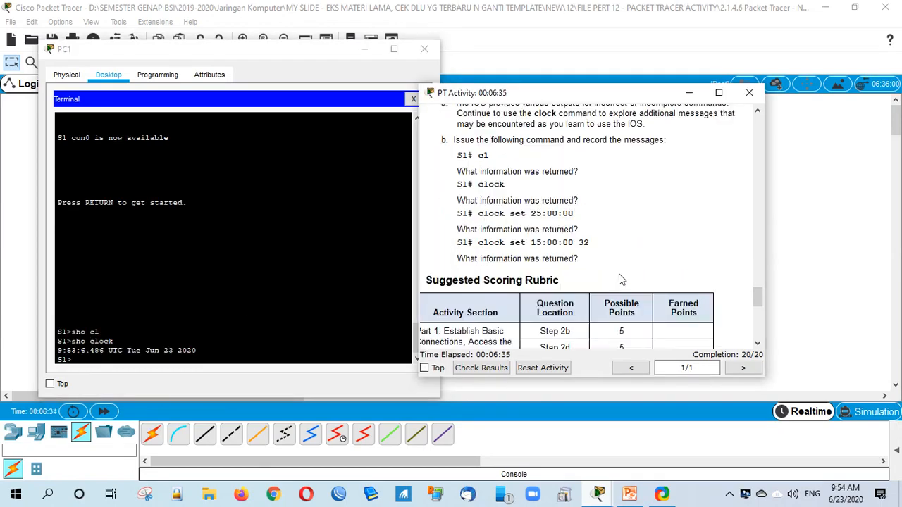
{"action": "scroll", "coordinate": [621, 276], "scroll_direction": "up", "scroll_amount": 12}
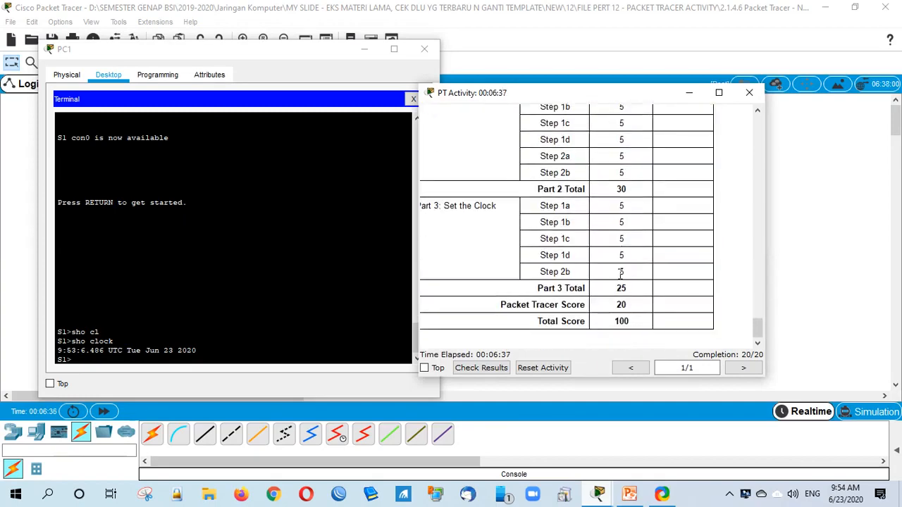
{"action": "scroll", "coordinate": [619, 274], "scroll_direction": "down", "scroll_amount": 2}
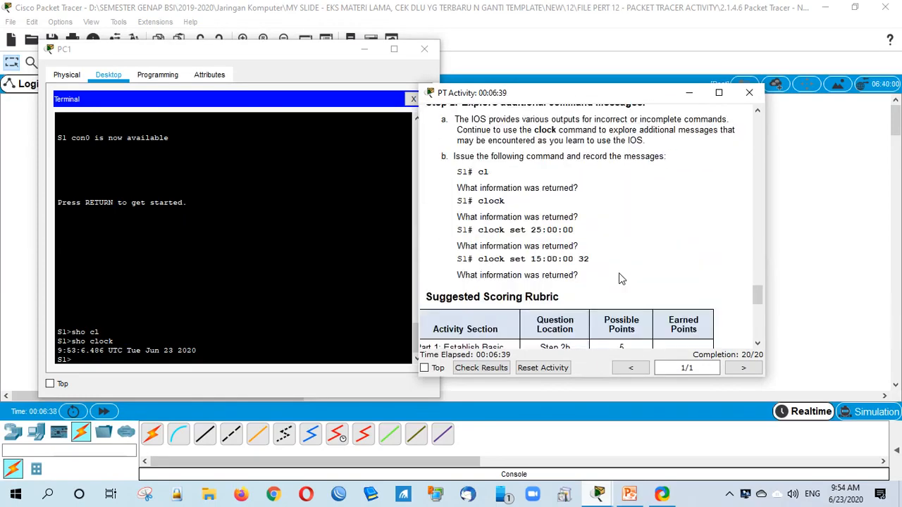
{"action": "scroll", "coordinate": [619, 274], "scroll_direction": "up", "scroll_amount": 2}
{"action": "left_click", "coordinate": [314, 213]}
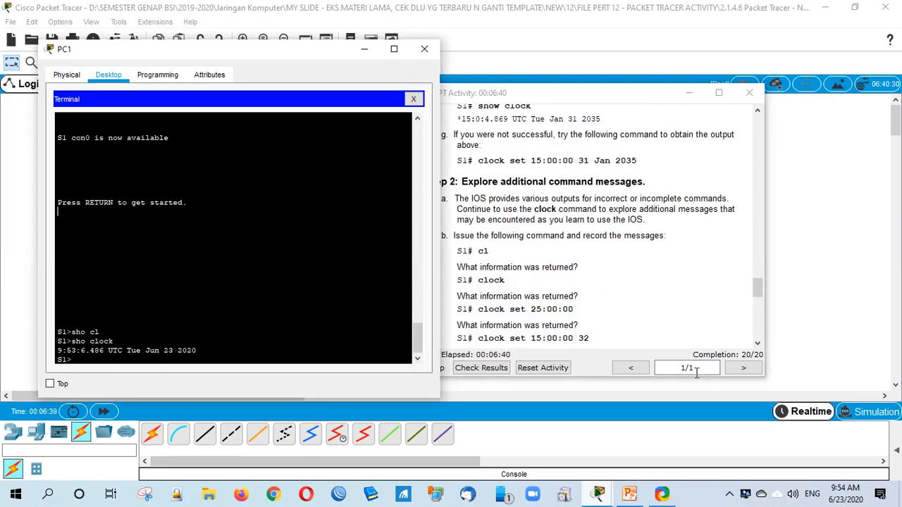
{"action": "left_click", "coordinate": [629, 494]}
Step: View slide 4 'Configuring Initial Switch Setting', then return to the main Packet Tracer network window
{"action": "left_click", "coordinate": [83, 402]}
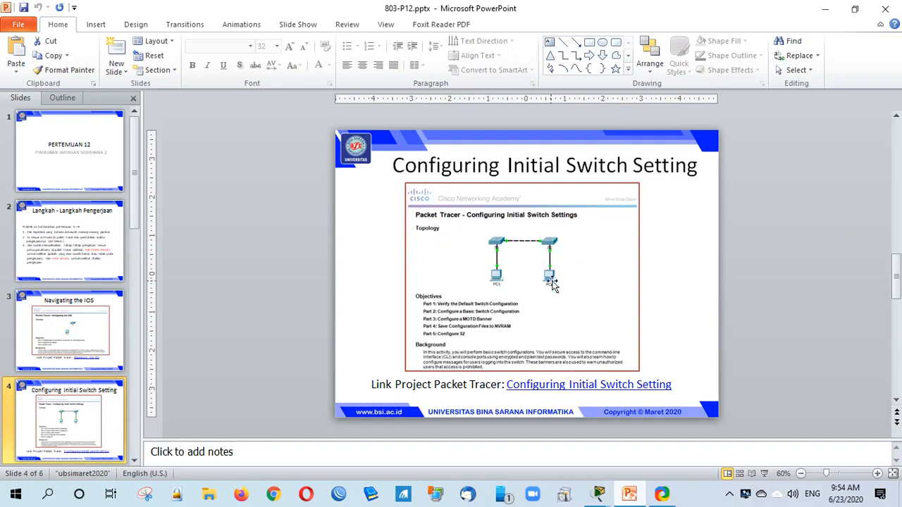
{"action": "left_click", "coordinate": [598, 493]}
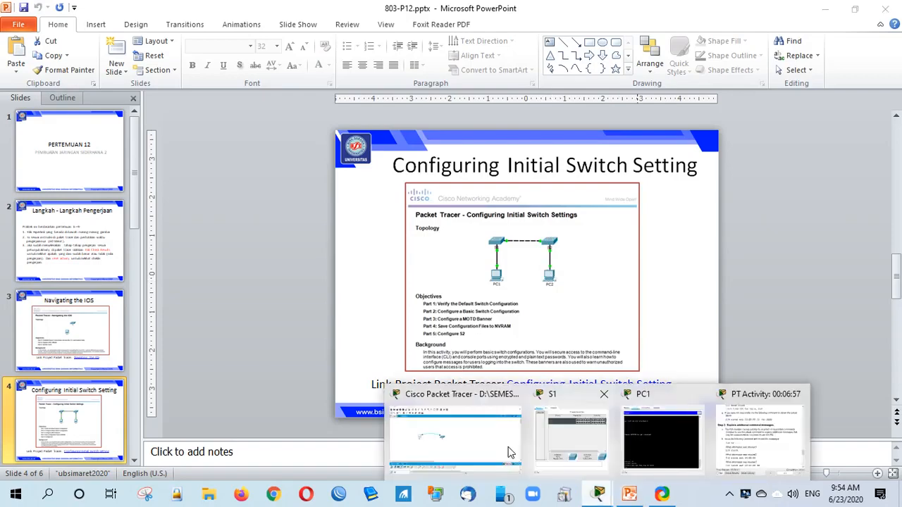
{"action": "left_click", "coordinate": [511, 453]}
Step: Open '2.2.3.4 Packet Tracer - Configuring Initial Switch Settings.pka', discarding the current network unsaved
{"action": "left_click", "coordinate": [11, 22]}
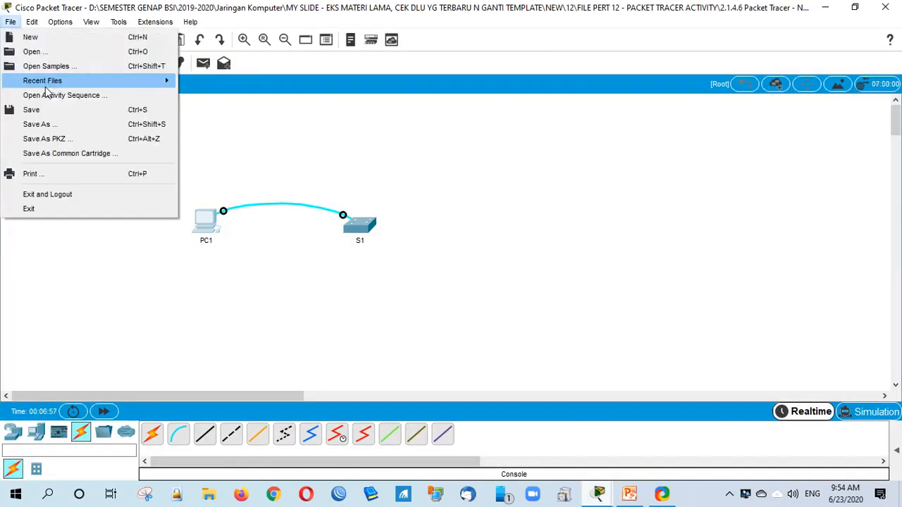
{"action": "left_click", "coordinate": [53, 55]}
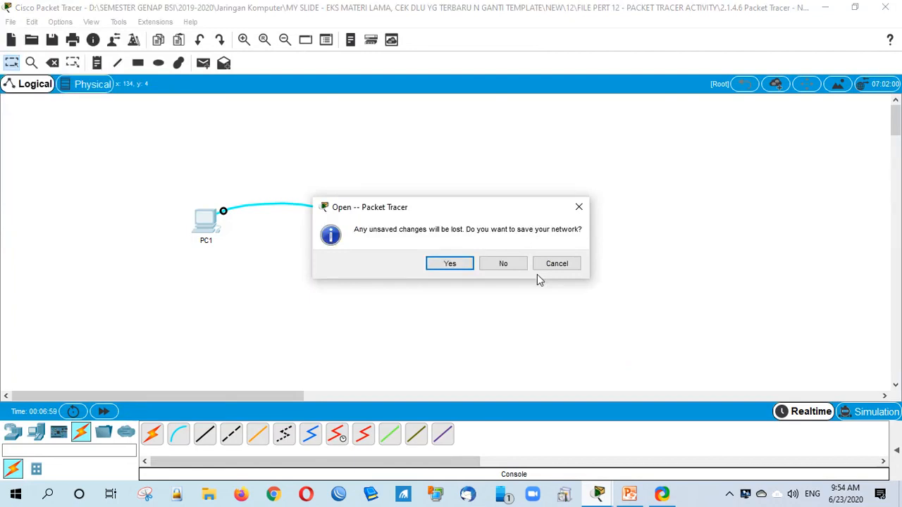
{"action": "left_click", "coordinate": [503, 263]}
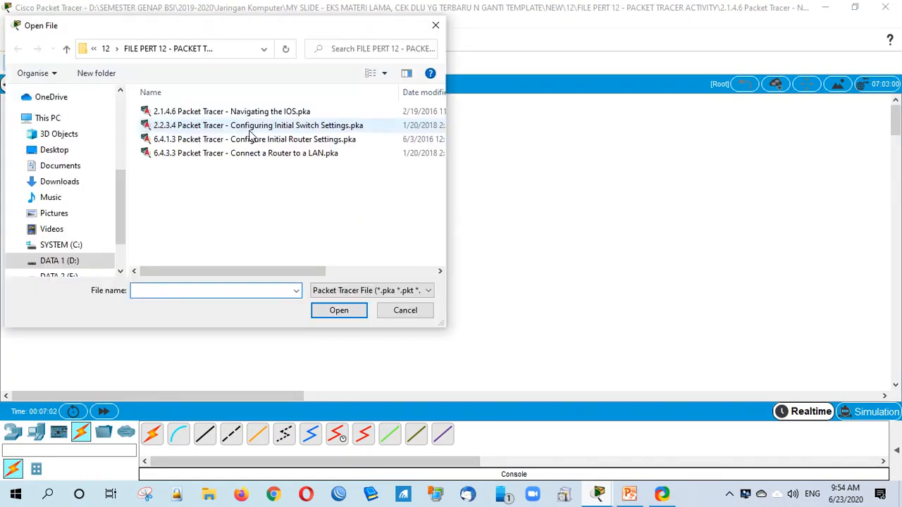
{"action": "double_click", "coordinate": [250, 131]}
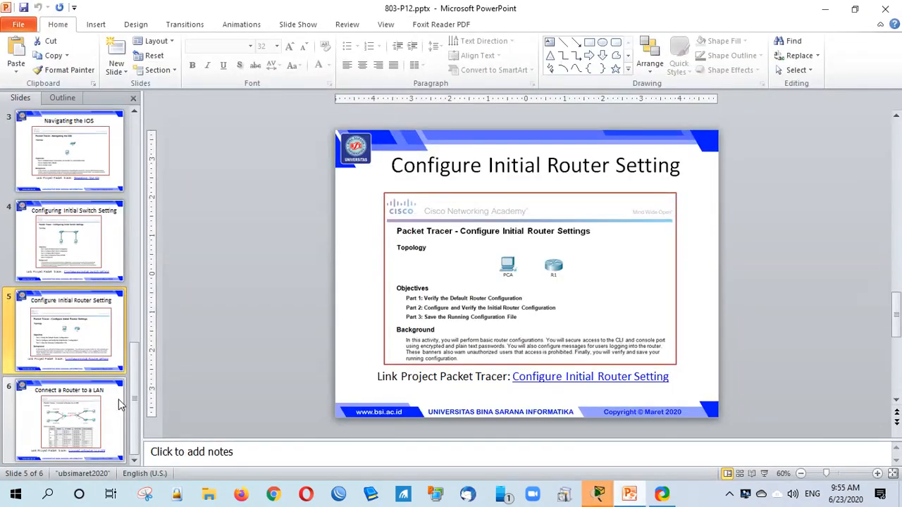
Step: Show slide 6 'Connect a Router to a LAN' in PowerPoint
{"action": "left_click", "coordinate": [120, 405]}
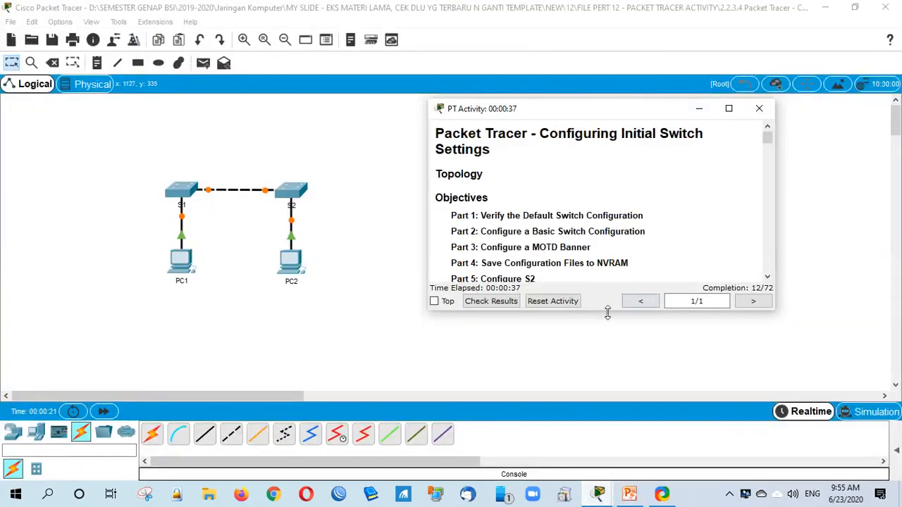
Step: Review the S1 and S2 Banner MOTD and Console Line results at 12/72, then close them
{"action": "left_click_drag", "start_coordinate": [607, 313], "coordinate": [607, 413]}
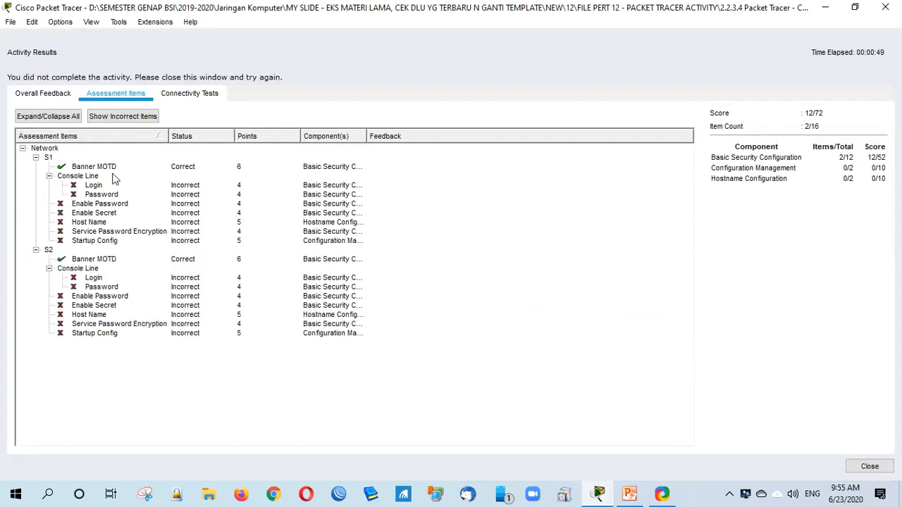
{"action": "left_click", "coordinate": [111, 169]}
{"action": "left_click", "coordinate": [116, 260]}
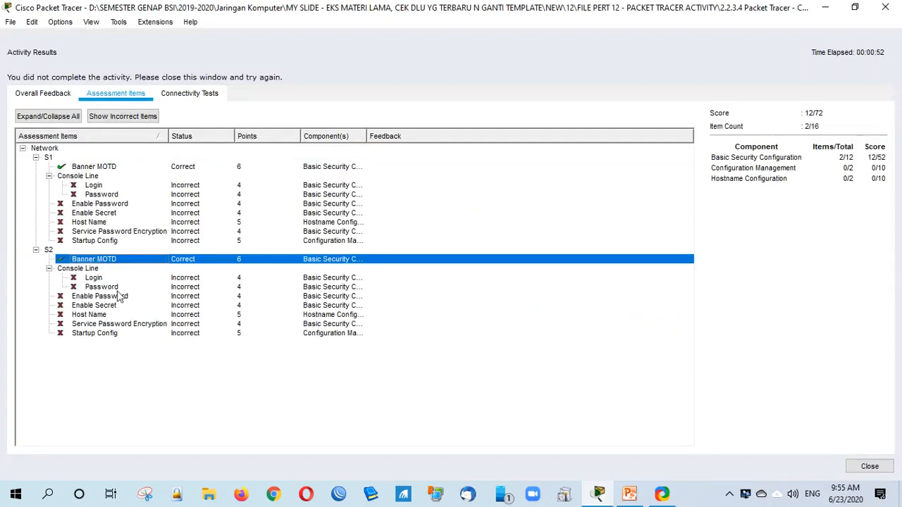
{"action": "key", "text": "Down"}
{"action": "key", "text": "Down"}
{"action": "key", "text": "Down"}
{"action": "key", "text": "Down"}
{"action": "key", "text": "Down"}
{"action": "key", "text": "Down"}
{"action": "key", "text": "Down"}
{"action": "left_click", "coordinate": [104, 269]}
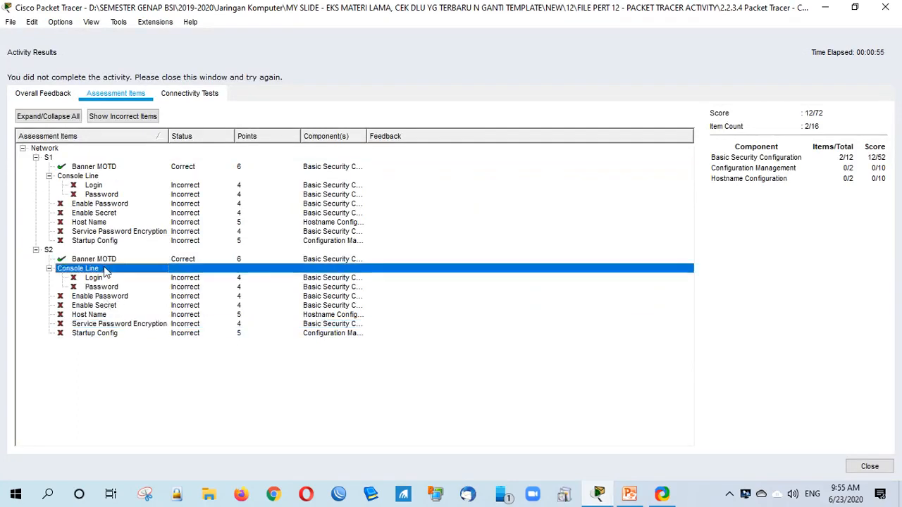
{"action": "key", "text": "Up"}
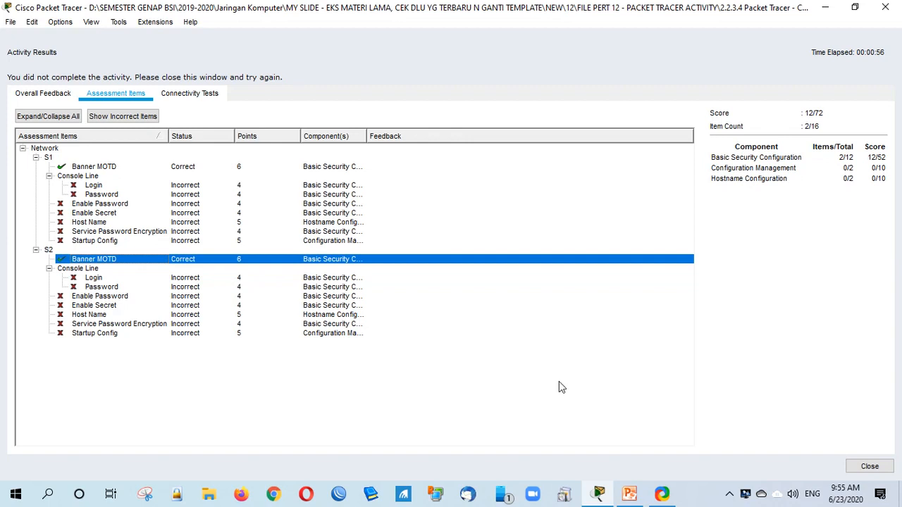
{"action": "key", "text": "Escape"}
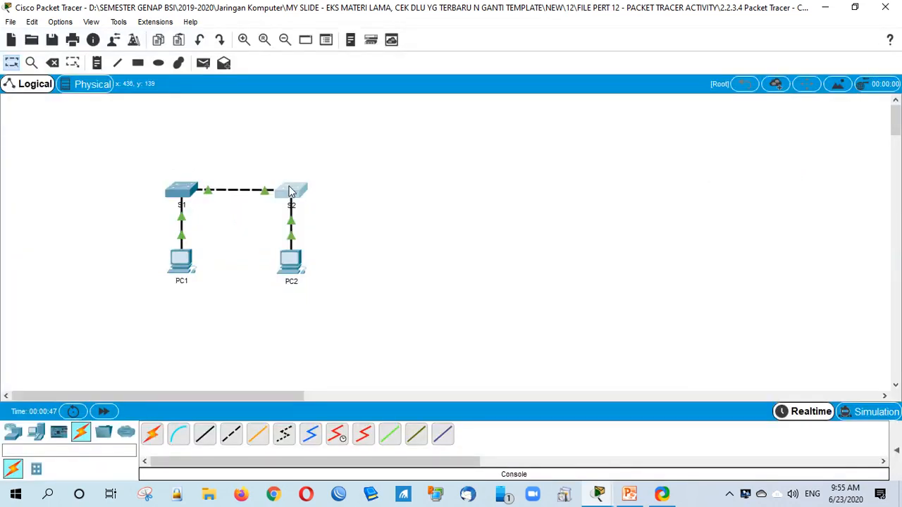
Step: Close S2's window and dismiss the locked-movement warnings after trying to move PC2 and S2
{"action": "left_click", "coordinate": [290, 191]}
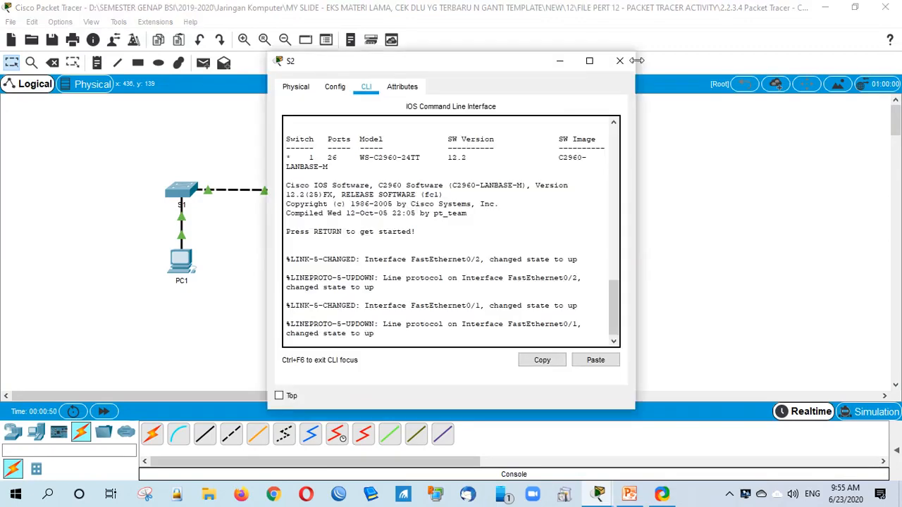
{"action": "left_click", "coordinate": [620, 61]}
{"action": "left_click_drag", "start_coordinate": [304, 266], "coordinate": [310, 264]}
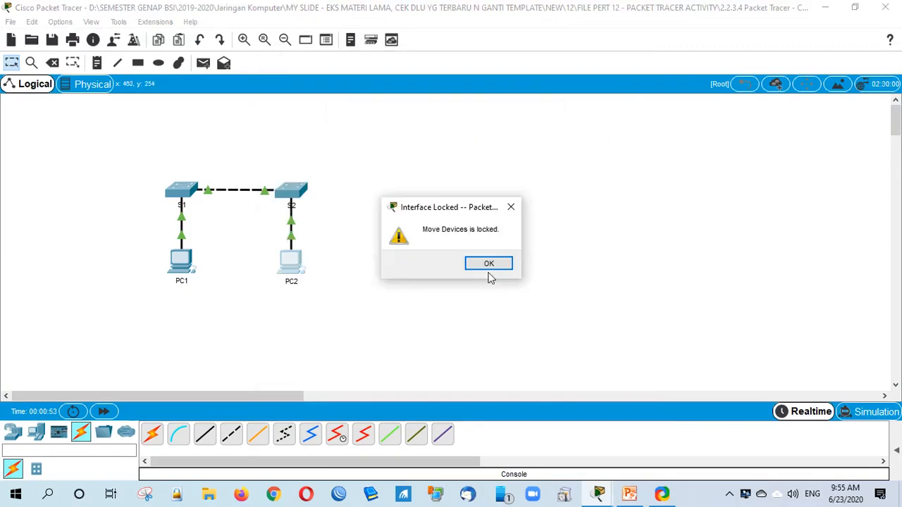
{"action": "left_click", "coordinate": [487, 275]}
{"action": "left_click_drag", "start_coordinate": [291, 190], "coordinate": [353, 196]}
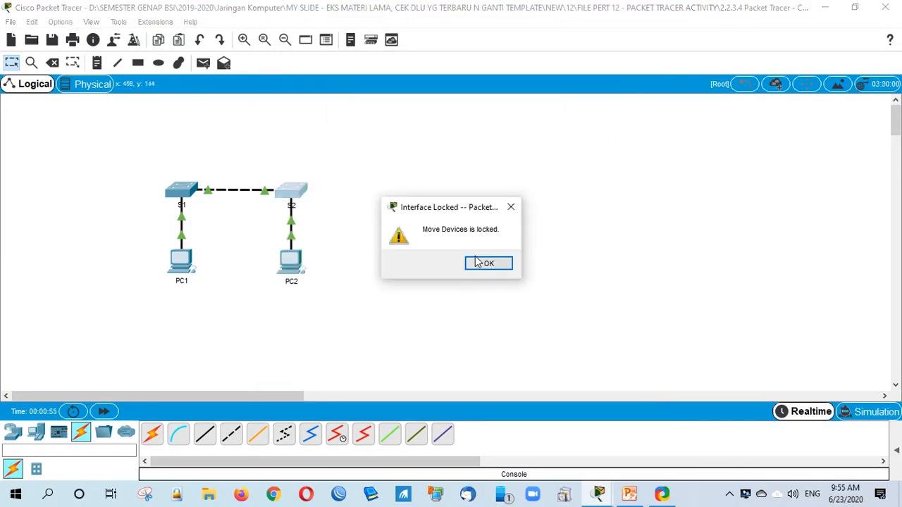
{"action": "left_click", "coordinate": [482, 263]}
{"action": "left_click", "coordinate": [292, 188]}
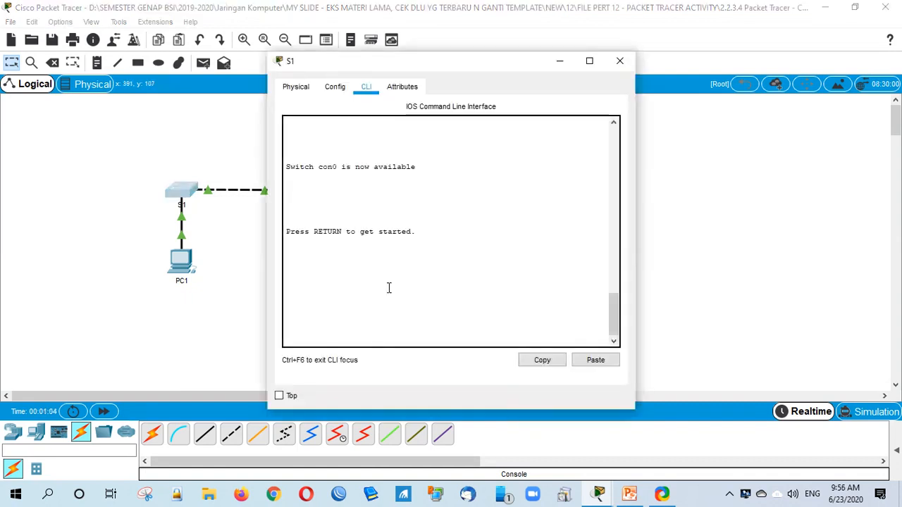
Step: Wake S1's console to a Switch> prompt and bring the activity instructions forward
{"action": "key", "text": "Return"}
{"action": "key", "text": "Return"}
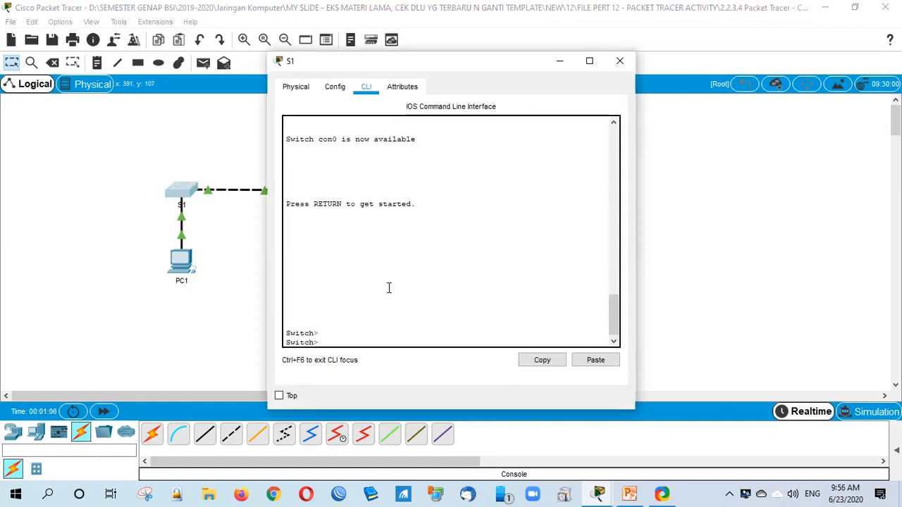
{"action": "key", "text": "Return"}
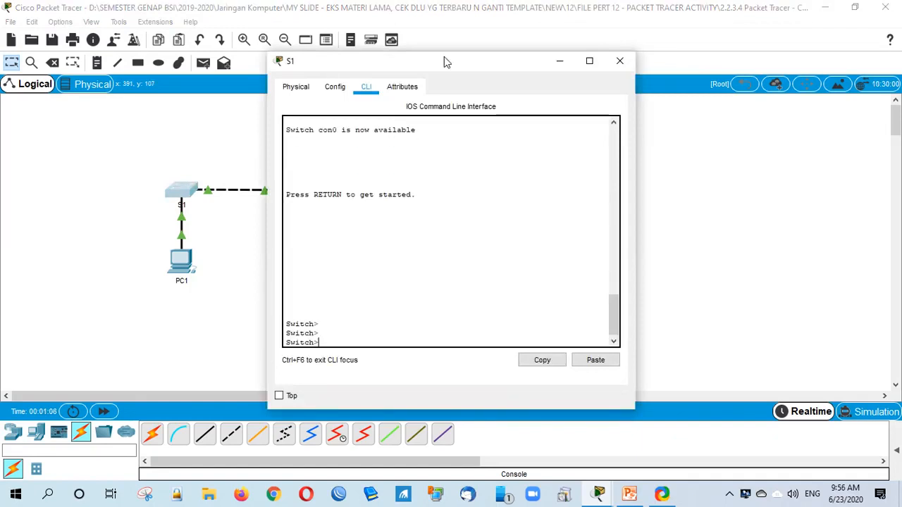
{"action": "left_click_drag", "start_coordinate": [444, 62], "coordinate": [532, 63]}
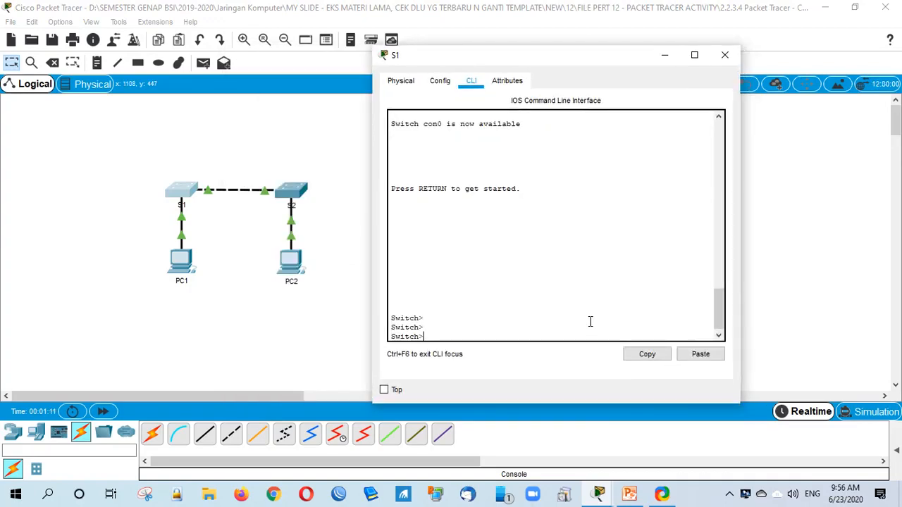
{"action": "mouse_move", "coordinate": [598, 494]}
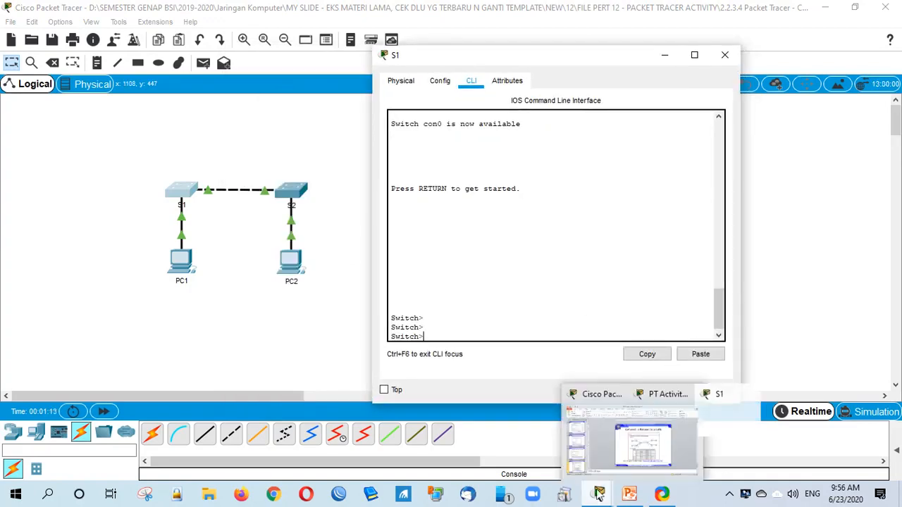
{"action": "left_click", "coordinate": [656, 430]}
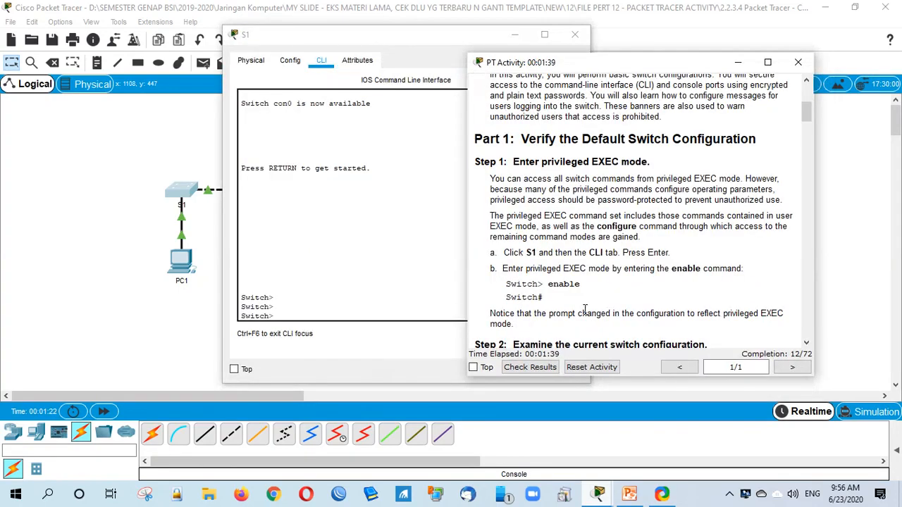
Step: Scroll through the activity instructions, noting the show running-config command
{"action": "scroll", "coordinate": [584, 314], "scroll_direction": "down", "scroll_amount": 5}
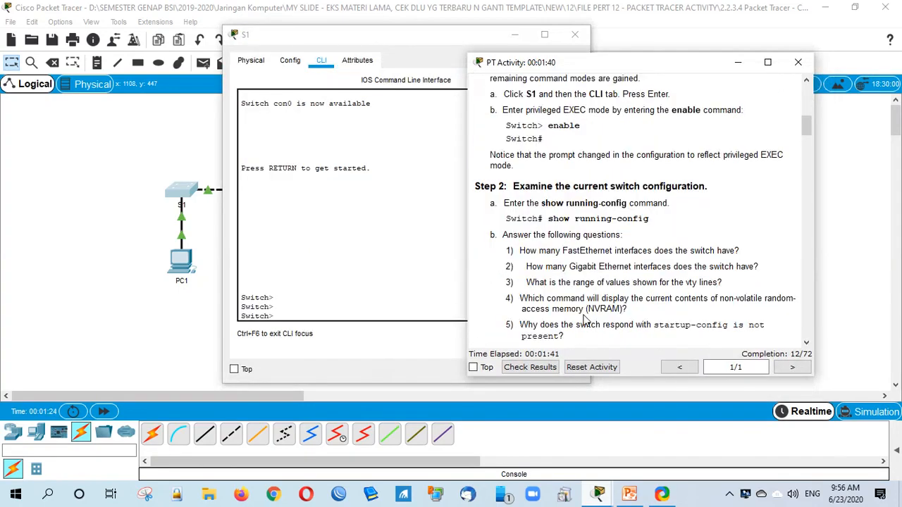
{"action": "left_click_drag", "start_coordinate": [548, 218], "coordinate": [664, 210]}
{"action": "left_click", "coordinate": [665, 219]}
{"action": "scroll", "coordinate": [580, 314], "scroll_direction": "down", "scroll_amount": 2}
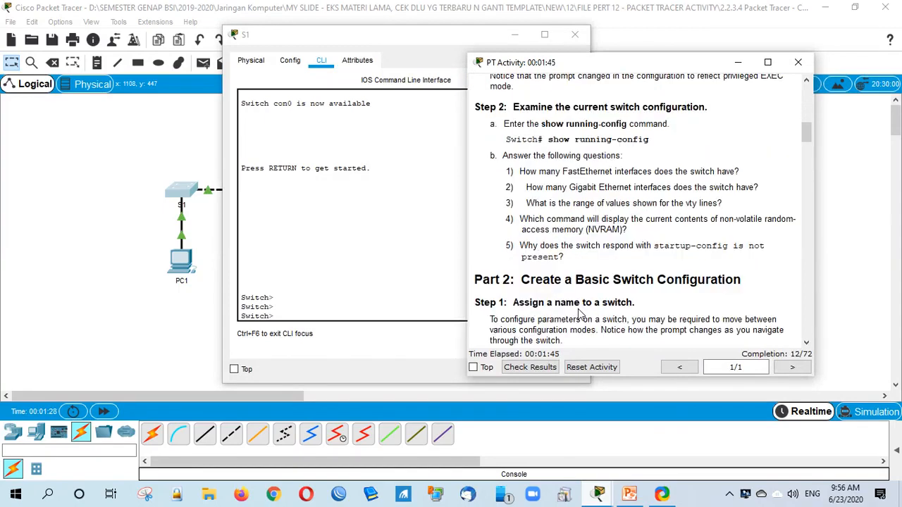
{"action": "scroll", "coordinate": [579, 314], "scroll_direction": "down", "scroll_amount": 2}
{"action": "scroll", "coordinate": [579, 314], "scroll_direction": "down", "scroll_amount": 1}
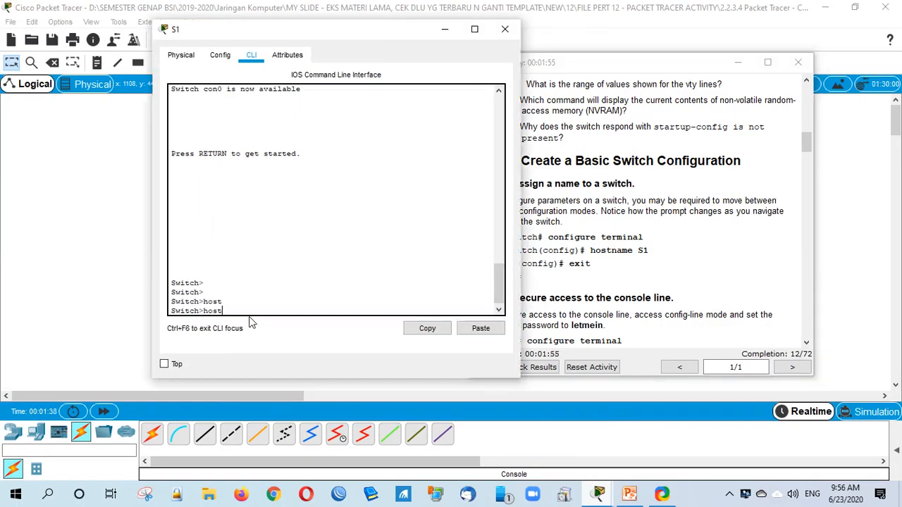
Step: On the switch, run enable and conf t, then set hostname S1
{"action": "key", "text": "BackSpace"}
{"action": "key", "text": "BackSpace"}
{"action": "key", "text": "BackSpace"}
{"action": "key", "text": "BackSpace"}
{"action": "type", "text": "en"}
{"action": "key", "text": "Return"}
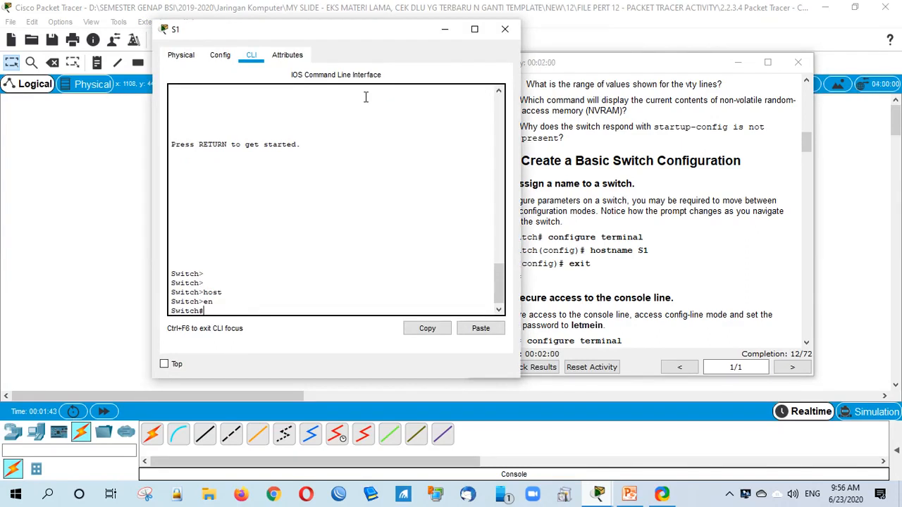
{"action": "type", "text": "conf t"}
{"action": "key", "text": "Return"}
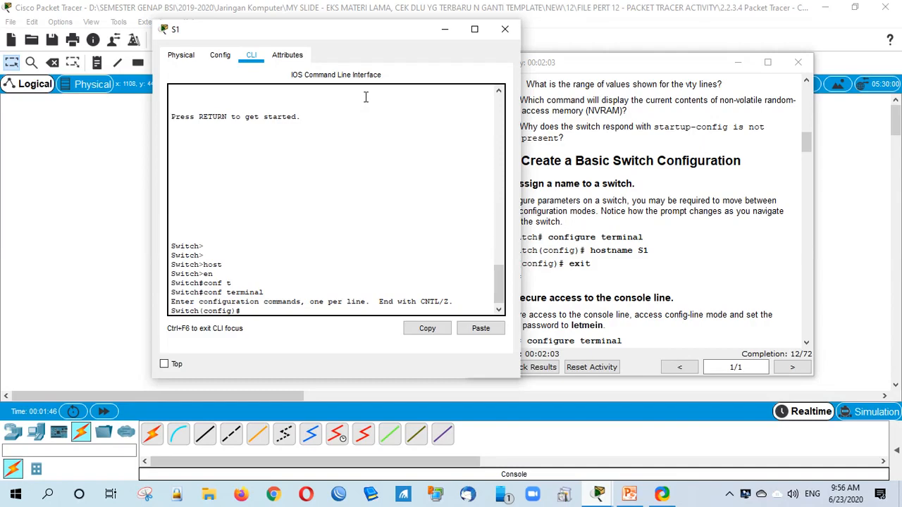
{"action": "type", "text": "host"}
{"action": "key", "text": "Tab"}
{"action": "type", "text": "S1"}
{"action": "key", "text": "Return"}
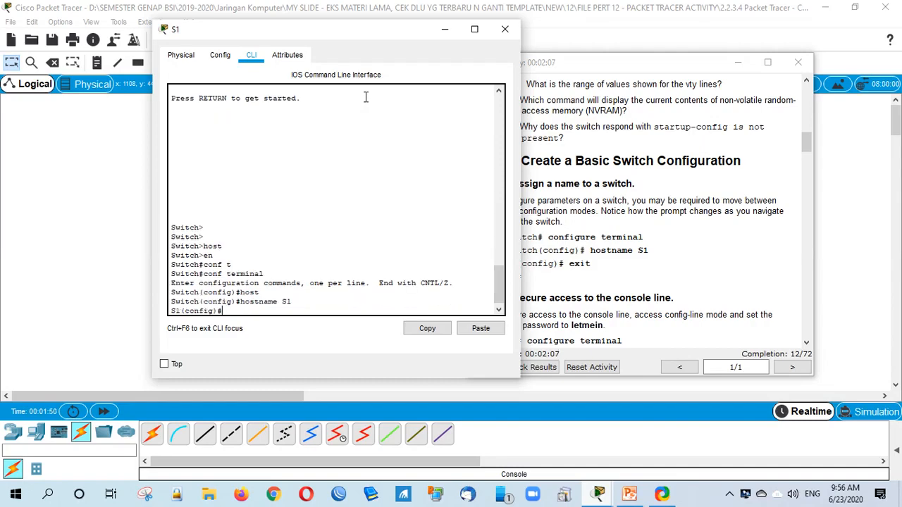
Step: Move the S1 console further left beside the activity instructions
{"action": "left_click", "coordinate": [726, 158]}
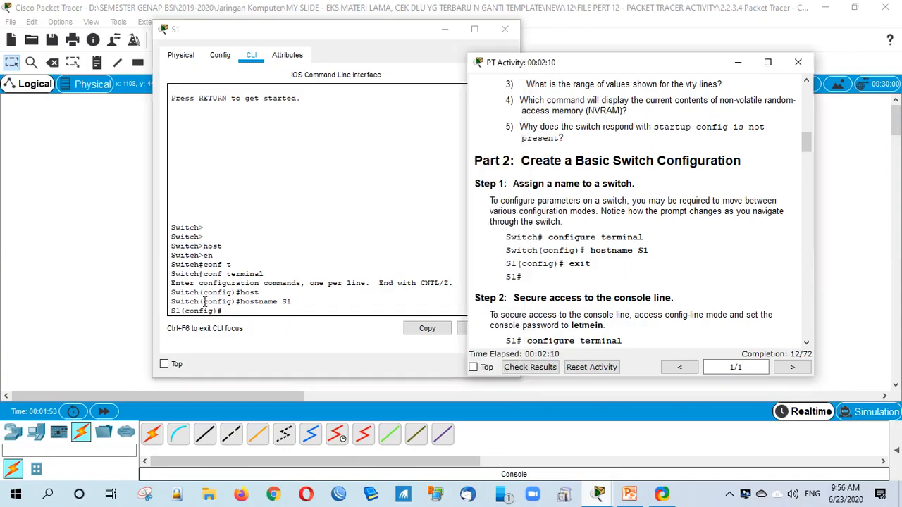
{"action": "left_click", "coordinate": [398, 36]}
{"action": "left_click_drag", "start_coordinate": [370, 29], "coordinate": [272, 26]}
{"action": "left_click", "coordinate": [540, 370]}
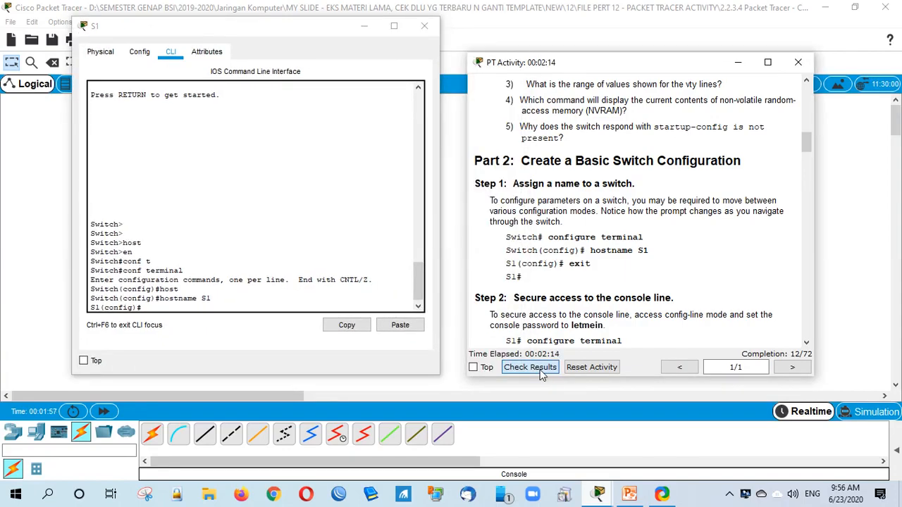
{"action": "left_click", "coordinate": [541, 371]}
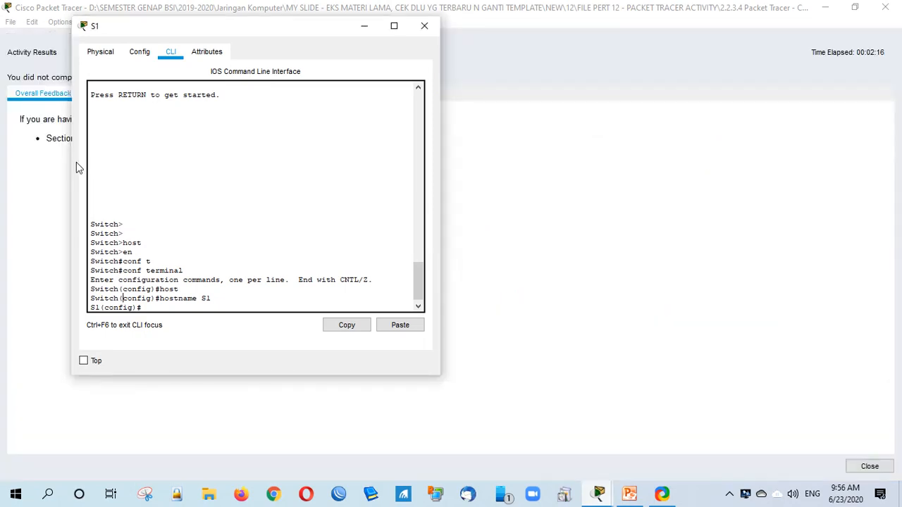
{"action": "left_click", "coordinate": [99, 222]}
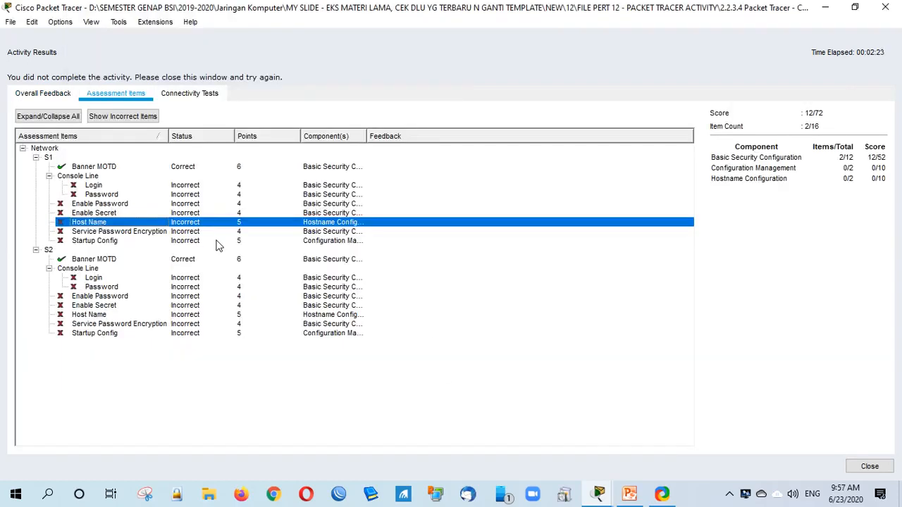
{"action": "left_click", "coordinate": [521, 324]}
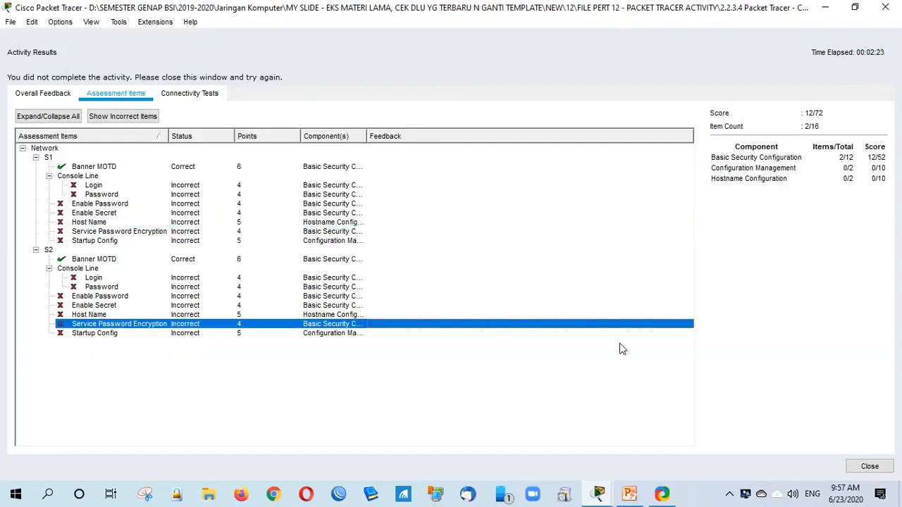
{"action": "left_click", "coordinate": [98, 222]}
{"action": "left_click", "coordinate": [102, 232]}
{"action": "left_click", "coordinate": [100, 226]}
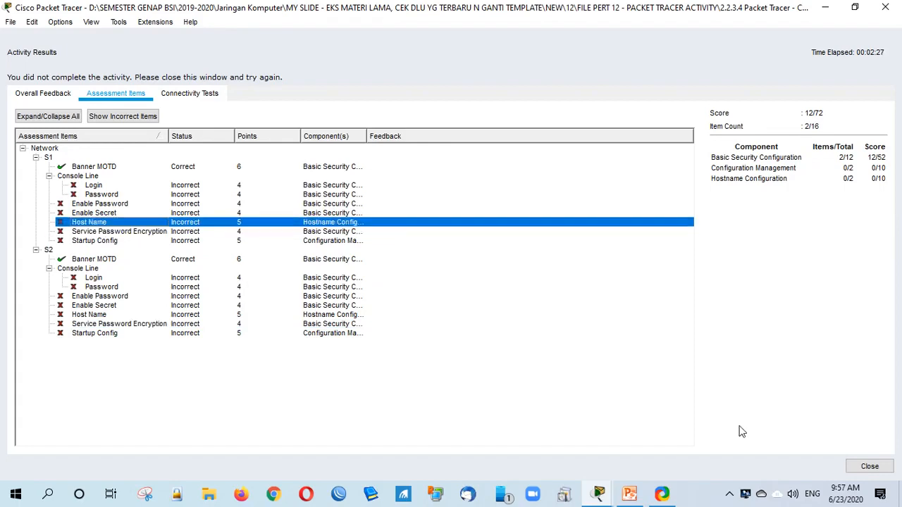
{"action": "left_click", "coordinate": [870, 467]}
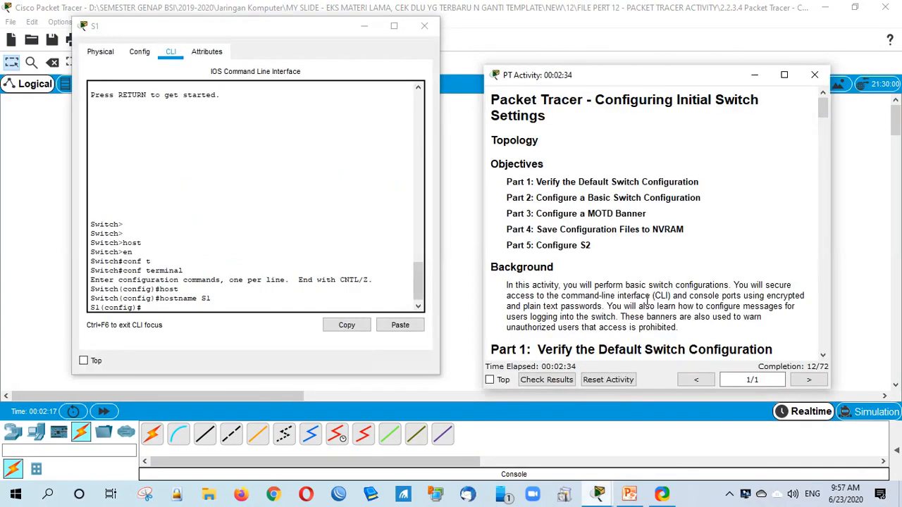
Step: Scroll the instructions to Part 2 Step 2 and highlight the console password and login commands
{"action": "scroll", "coordinate": [647, 300], "scroll_direction": "down", "scroll_amount": 8}
{"action": "scroll", "coordinate": [647, 304], "scroll_direction": "down", "scroll_amount": 5}
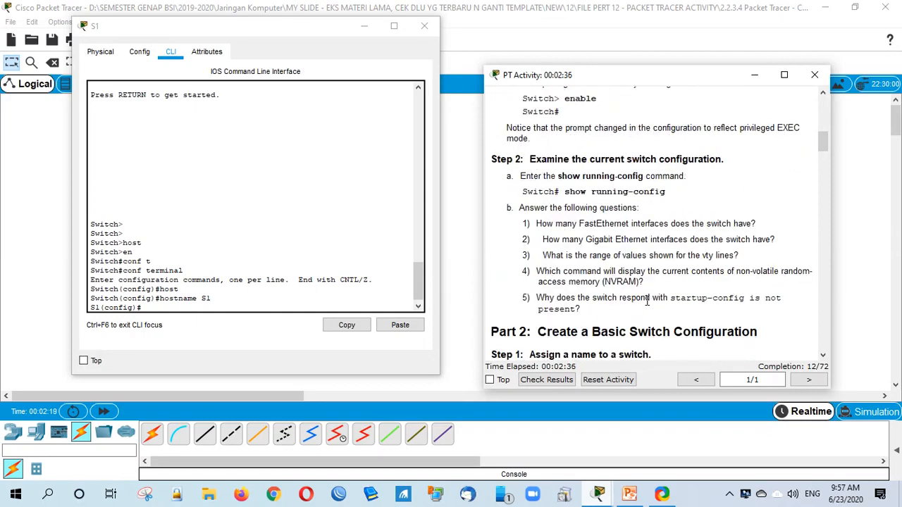
{"action": "scroll", "coordinate": [647, 299], "scroll_direction": "down", "scroll_amount": 5}
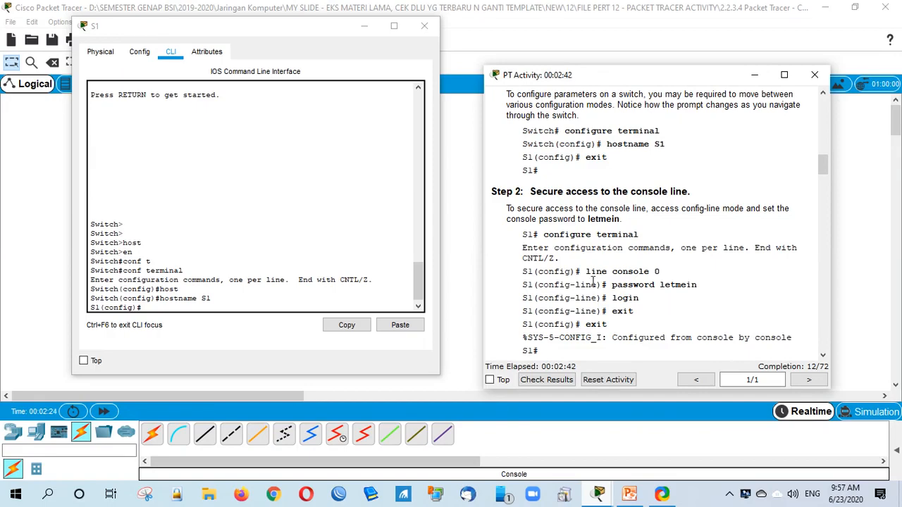
{"action": "scroll", "coordinate": [592, 281], "scroll_direction": "down", "scroll_amount": 1}
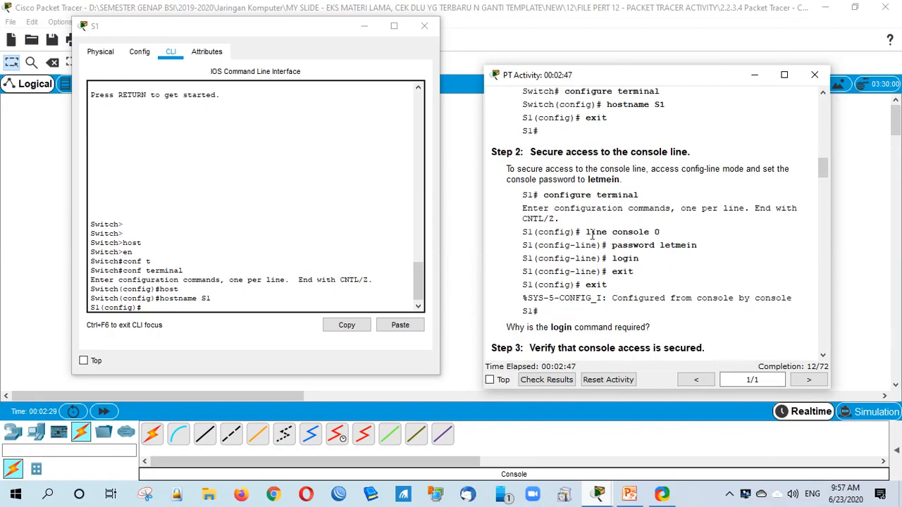
{"action": "left_click_drag", "start_coordinate": [612, 245], "coordinate": [703, 255]}
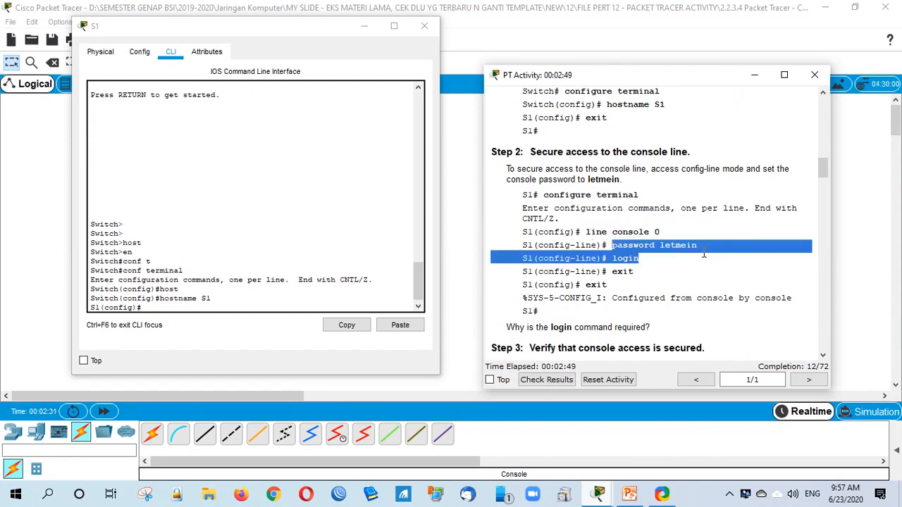
{"action": "left_click", "coordinate": [703, 255]}
Step: Enter line console 0 on S1 and set its console password
{"action": "left_click", "coordinate": [169, 307]}
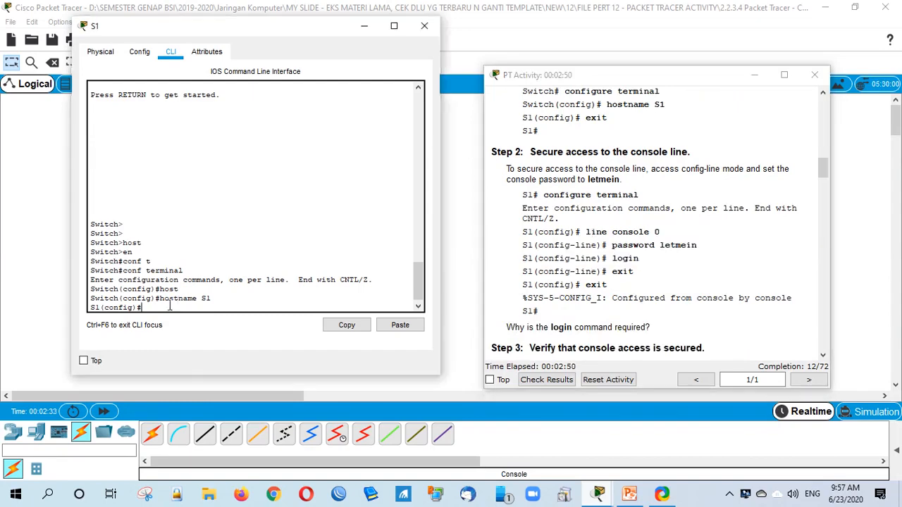
{"action": "type", "text": "lin"}
{"action": "key", "text": "Tab"}
{"action": "type", "text": "c"}
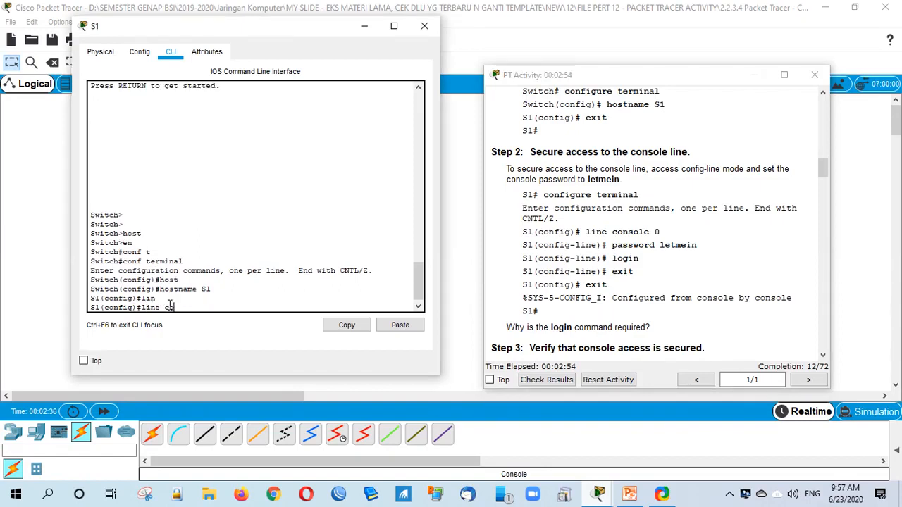
{"action": "type", "text": "o"}
{"action": "key", "text": "Tab"}
{"action": "type", "text": "0"}
{"action": "key", "text": "Return"}
{"action": "type", "text": "password"}
{"action": "key", "text": "Tab"}
{"action": "type", "text": "l"}
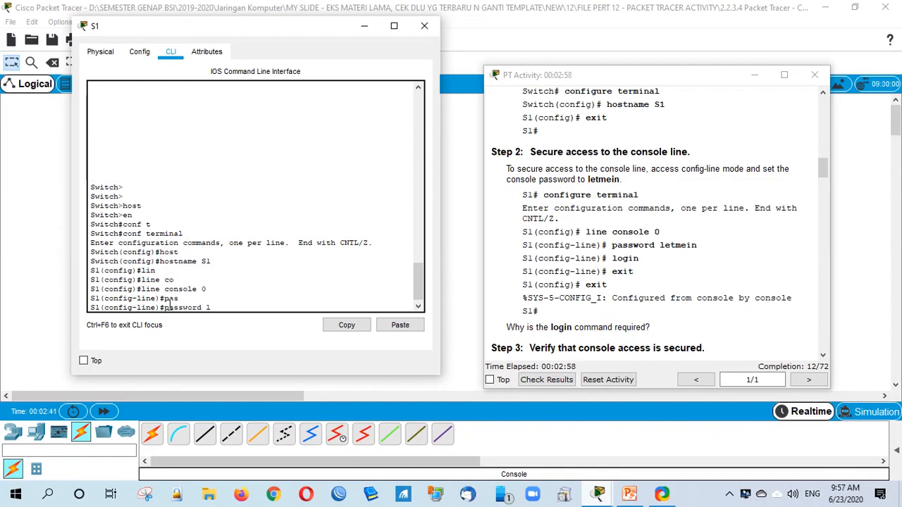
{"action": "type", "text": "etmein"}
{"action": "key", "text": "Return"}
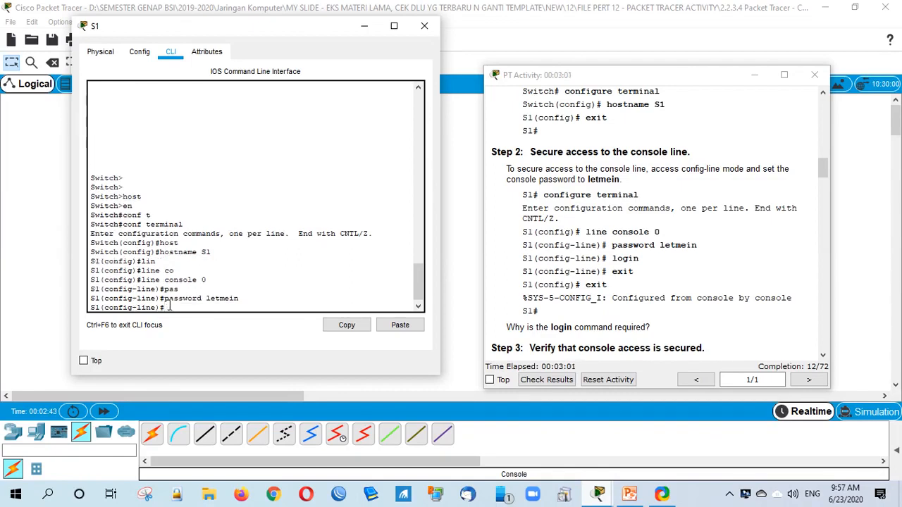
Step: Enable login on the console line and exit back to S1(config)#
{"action": "type", "text": "login"}
{"action": "key", "text": "Return"}
{"action": "type", "text": "ex"}
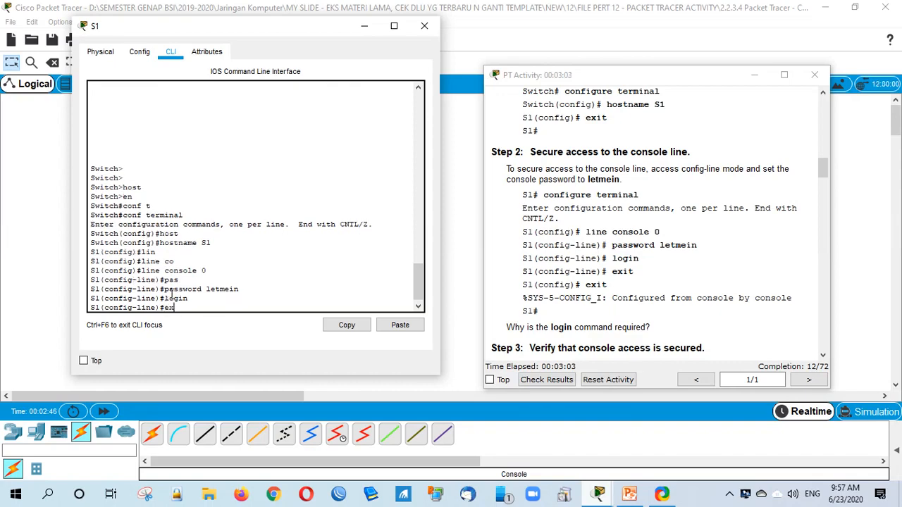
{"action": "key", "text": "Return"}
{"action": "key", "text": "Return"}
{"action": "type", "text": "exit"}
{"action": "key", "text": "Return"}
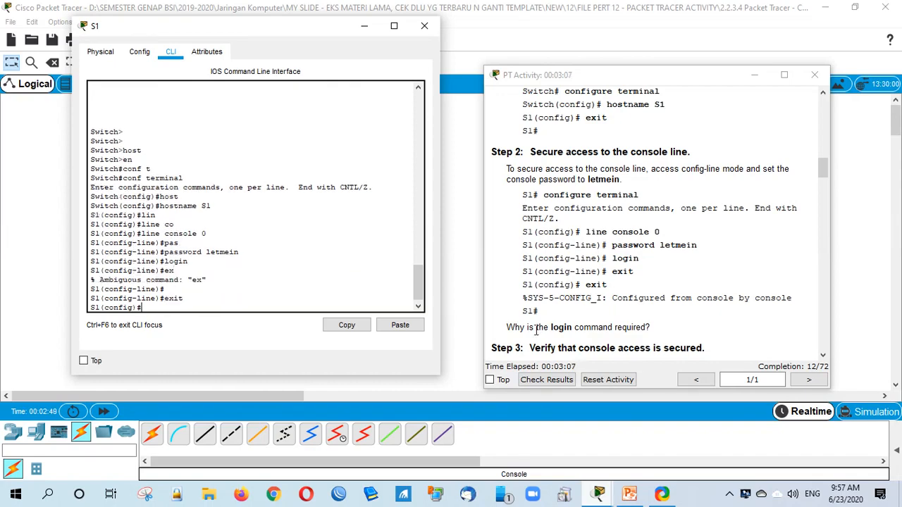
Step: Scroll the activity instructions down to Step 3
{"action": "left_click", "coordinate": [589, 321]}
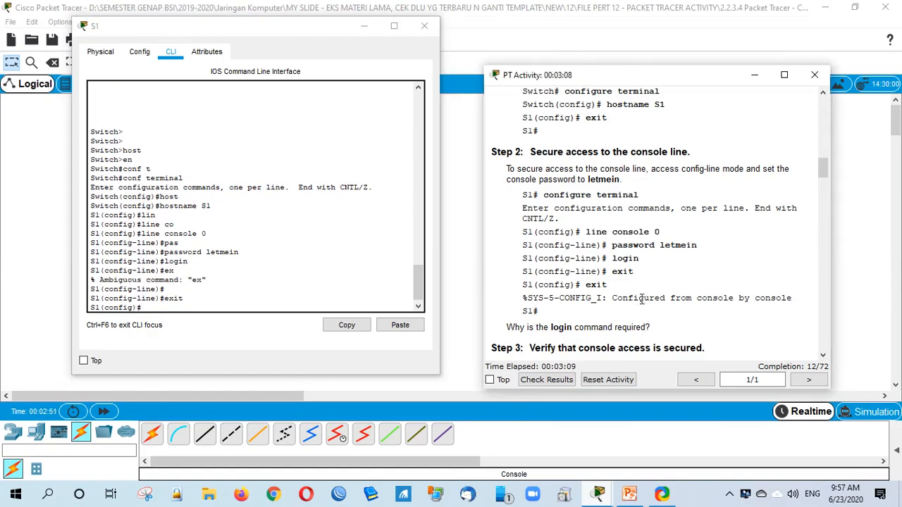
{"action": "scroll", "coordinate": [643, 303], "scroll_direction": "down", "scroll_amount": 2}
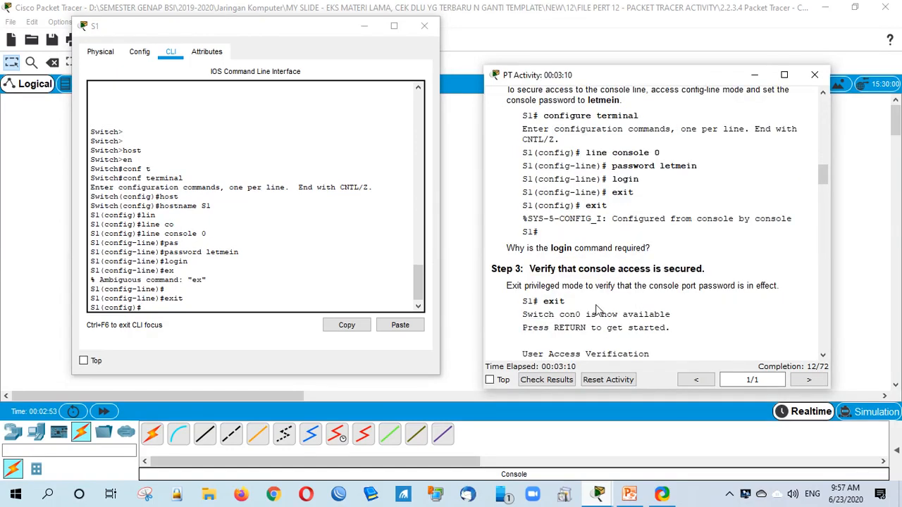
{"action": "scroll", "coordinate": [596, 310], "scroll_direction": "down", "scroll_amount": 1}
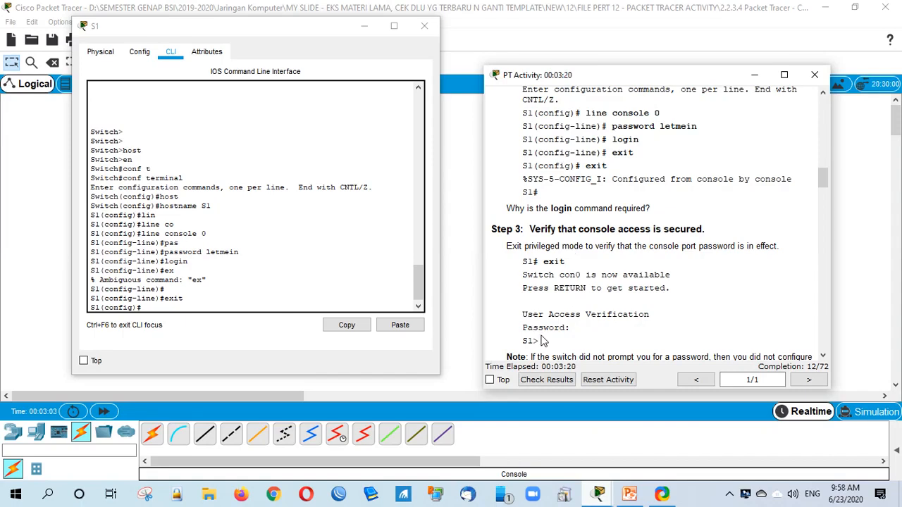
{"action": "scroll", "coordinate": [560, 307], "scroll_direction": "down", "scroll_amount": 1}
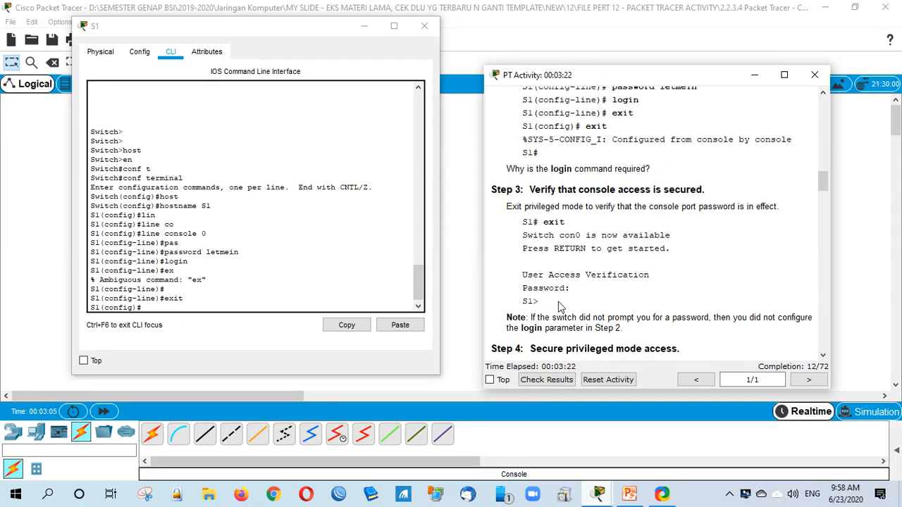
Step: Exit S1's configuration and log out, then log back in with the console password
{"action": "left_click", "coordinate": [213, 302]}
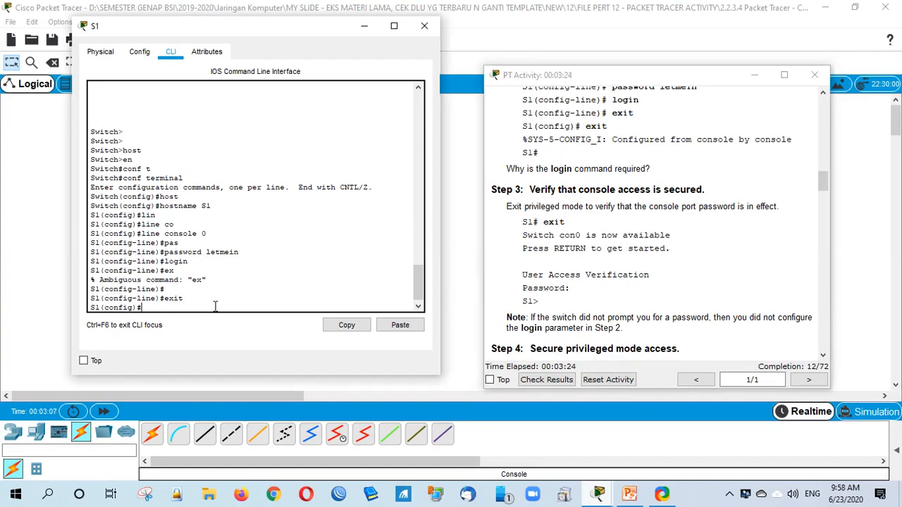
{"action": "key", "text": "Return"}
{"action": "type", "text": "ex"}
{"action": "key", "text": "Return"}
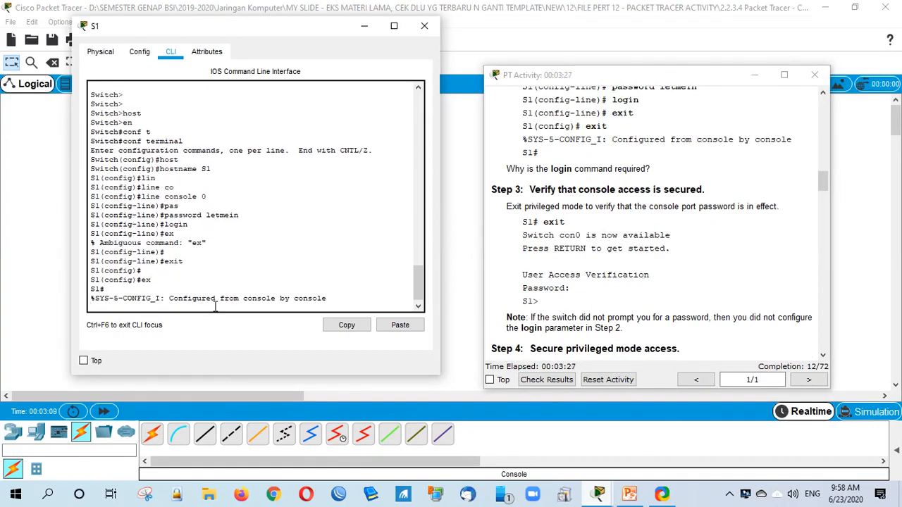
{"action": "type", "text": "ex"}
{"action": "key", "text": "Return"}
{"action": "key", "text": "Return"}
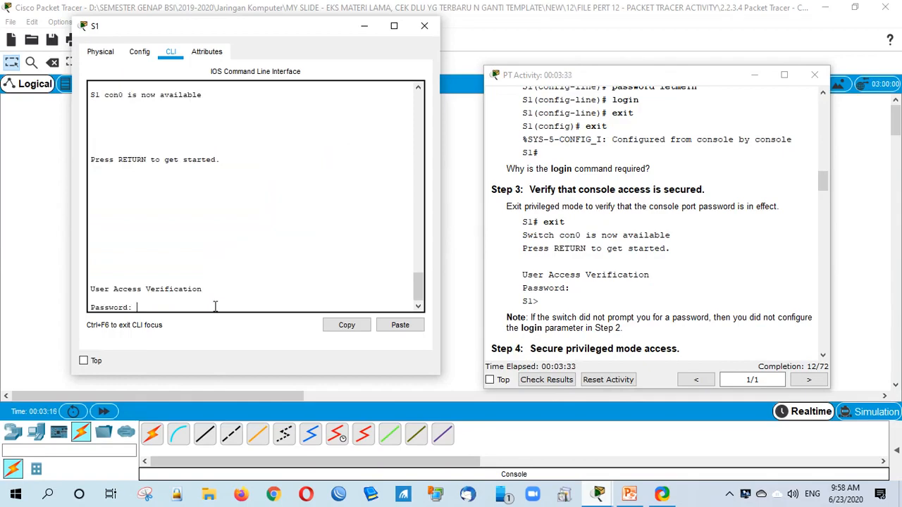
{"action": "key", "text": "Return"}
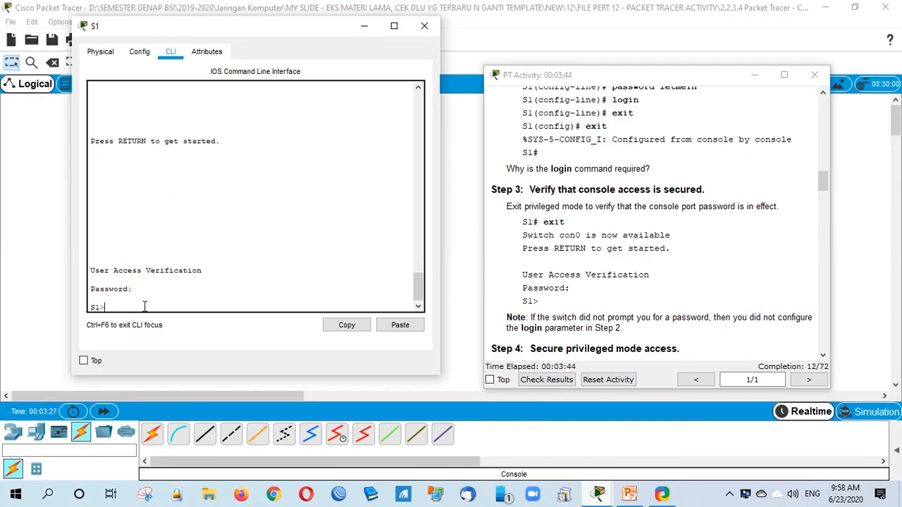
{"action": "left_click", "coordinate": [589, 312]}
{"action": "scroll", "coordinate": [589, 312], "scroll_direction": "down", "scroll_amount": 2}
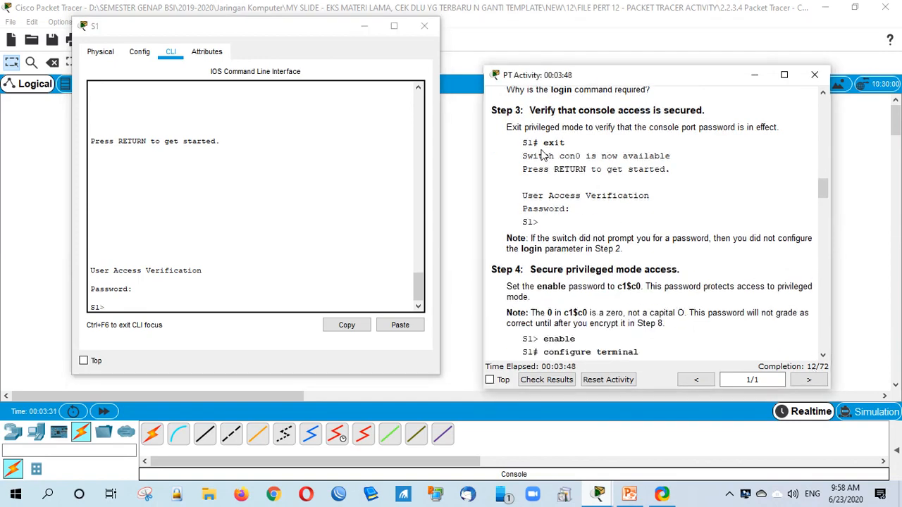
{"action": "scroll", "coordinate": [633, 301], "scroll_direction": "down", "scroll_amount": 1}
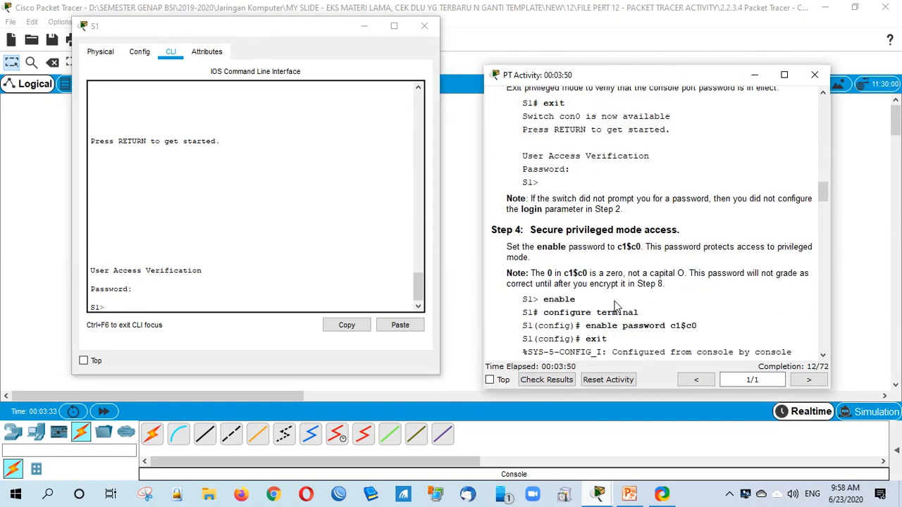
{"action": "scroll", "coordinate": [649, 309], "scroll_direction": "down", "scroll_amount": 2}
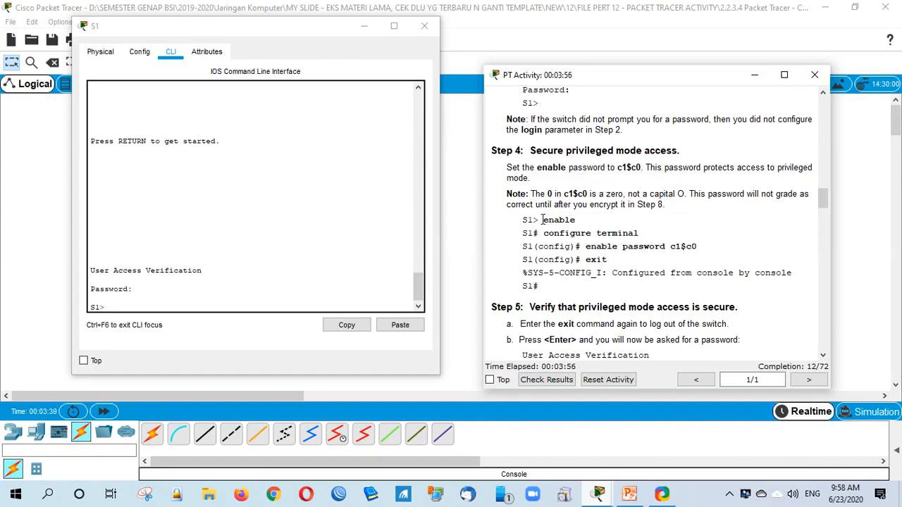
{"action": "left_click_drag", "start_coordinate": [541, 220], "coordinate": [579, 221]}
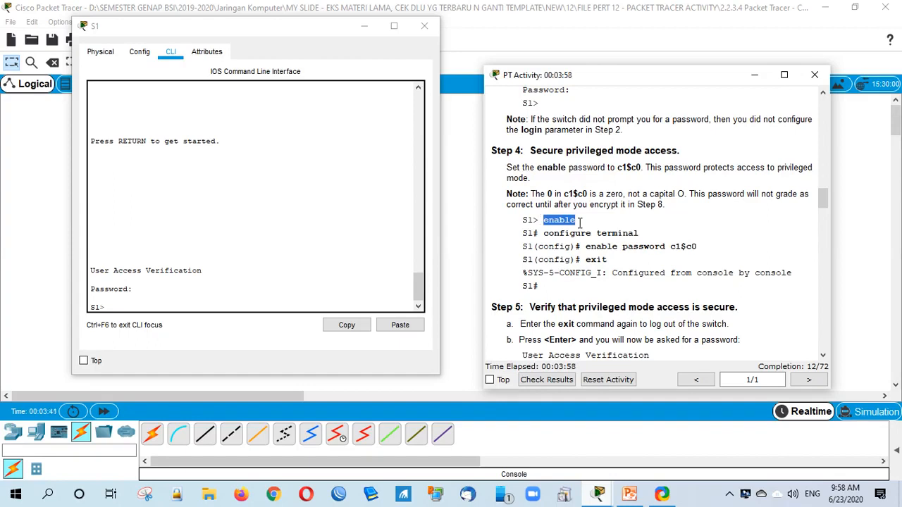
{"action": "left_click", "coordinate": [609, 244]}
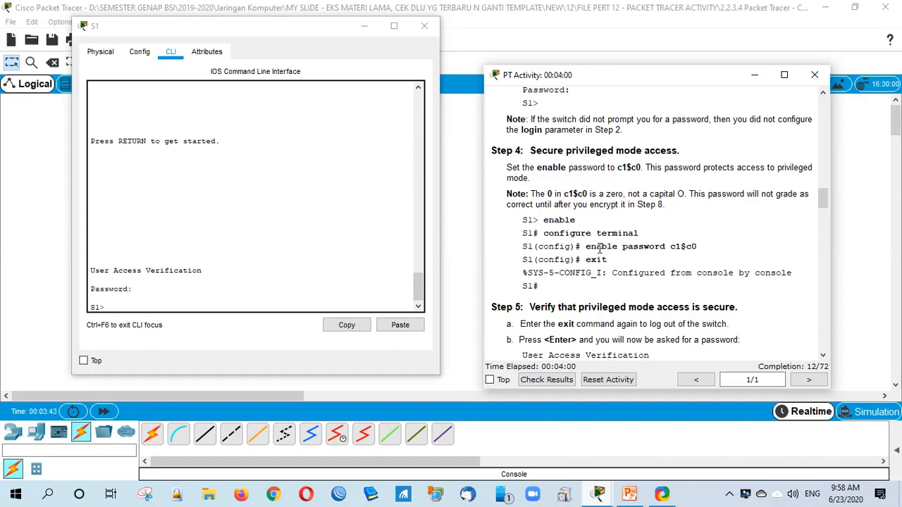
{"action": "left_click_drag", "start_coordinate": [582, 246], "coordinate": [660, 248]}
{"action": "left_click", "coordinate": [673, 276]}
{"action": "left_click", "coordinate": [165, 302]}
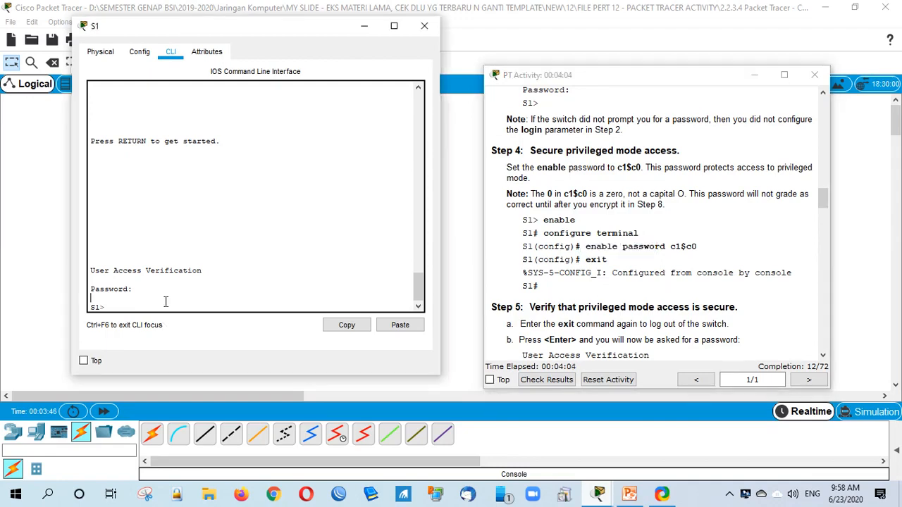
Step: Set a new enable password on S1 from global configuration mode
{"action": "key", "text": "Return"}
{"action": "type", "text": "e"}
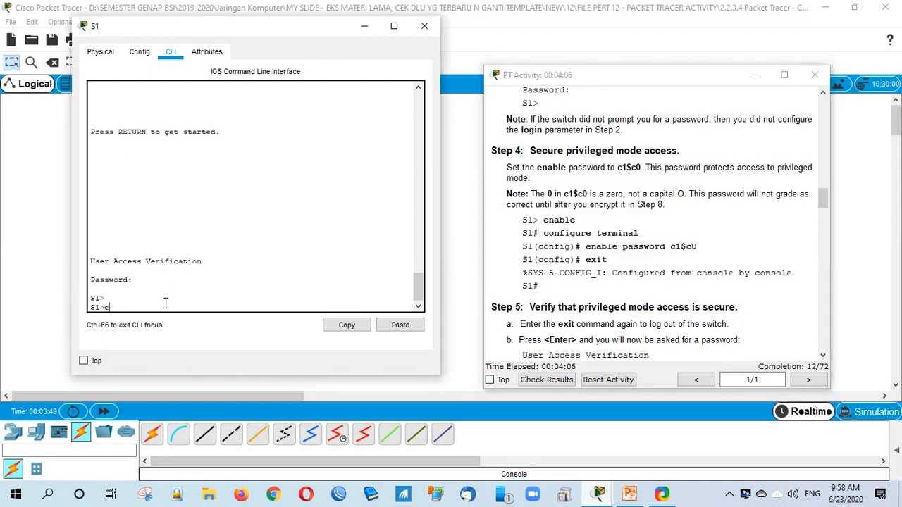
{"action": "type", "text": "n"}
{"action": "key", "text": "Return"}
{"action": "type", "text": "conf"}
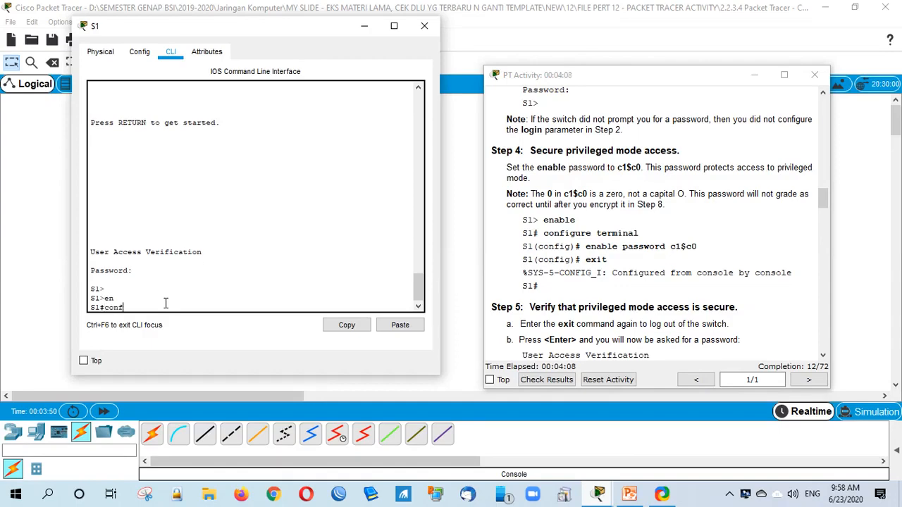
{"action": "type", "text": " t"}
{"action": "key", "text": "Tab"}
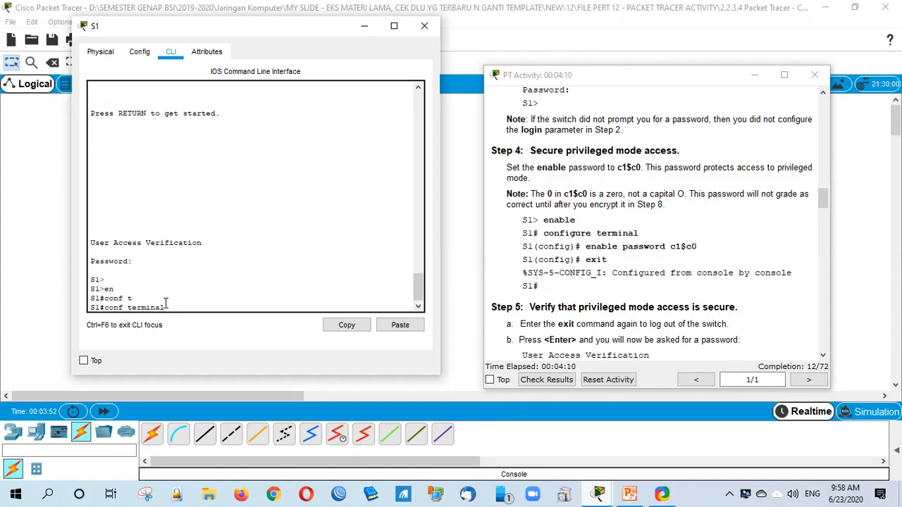
{"action": "key", "text": "Return"}
{"action": "type", "text": "en"}
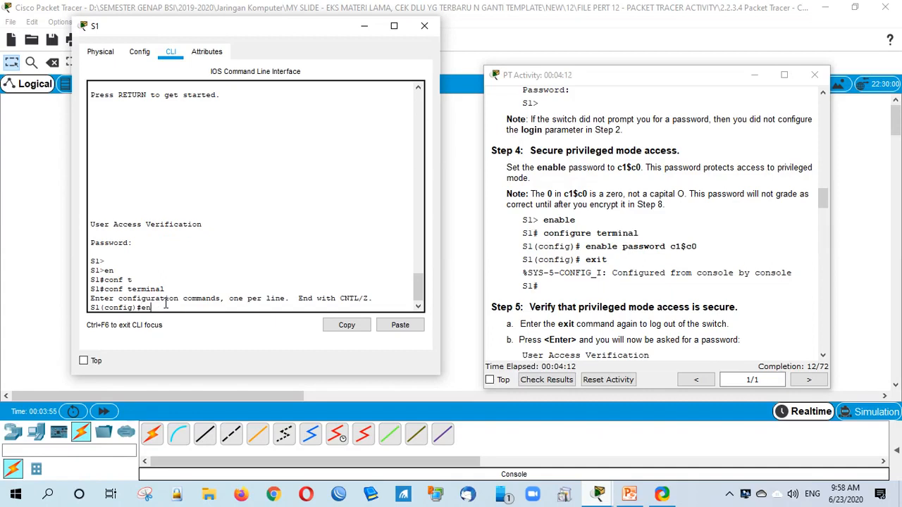
{"action": "key", "text": "Tab"}
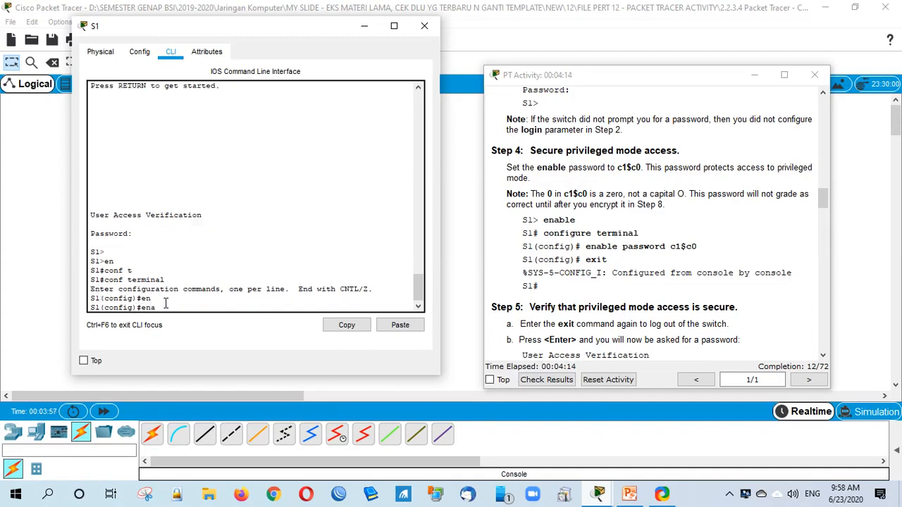
{"action": "key", "text": "BackSpace"}
{"action": "key", "text": "BackSpace"}
{"action": "type", "text": "enable password c1$c"}
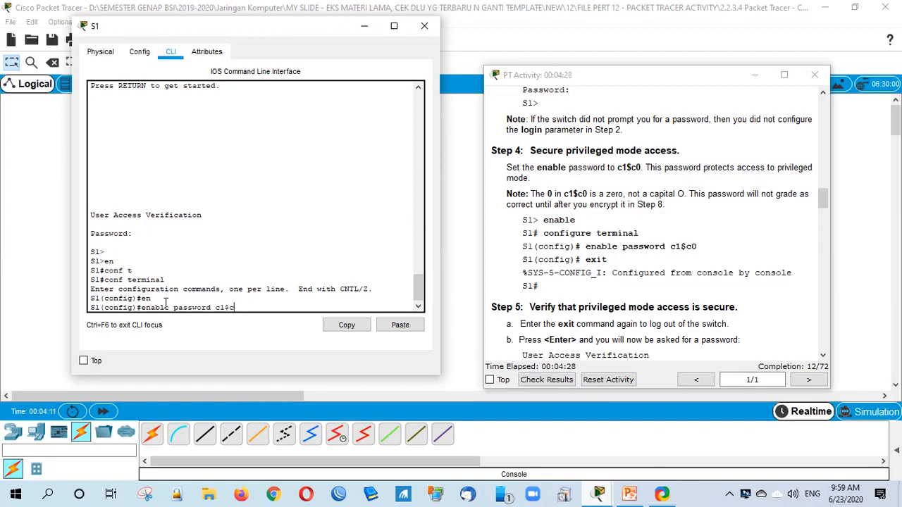
{"action": "type", "text": "0"}
{"action": "key", "text": "Return"}
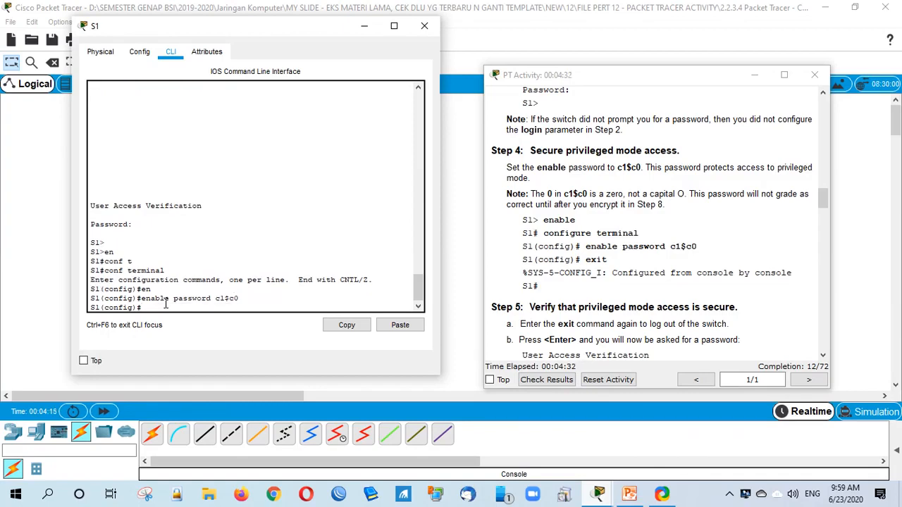
Step: Log out of S1, log back in with the console password, and reach S1# with the new enable password
{"action": "type", "text": "ex"}
{"action": "key", "text": "Return"}
{"action": "key", "text": "Return"}
{"action": "type", "text": "ex"}
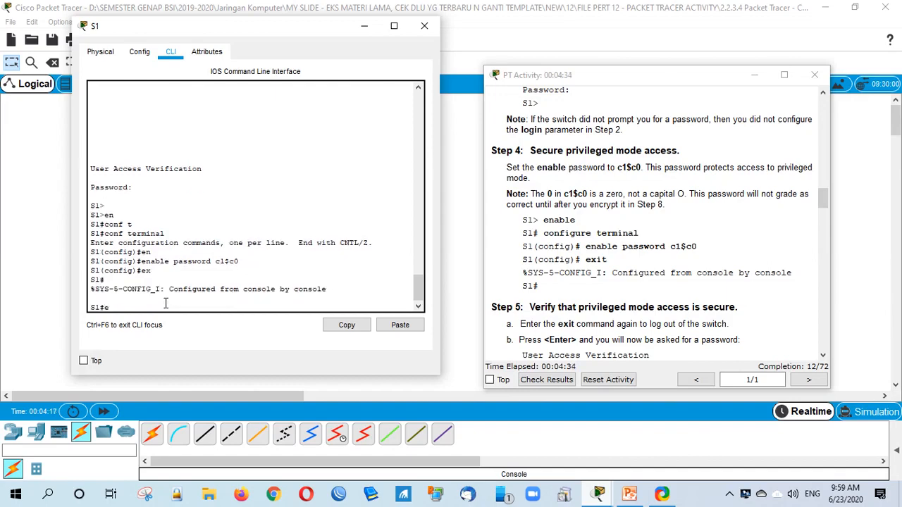
{"action": "key", "text": "Return"}
{"action": "key", "text": "Return"}
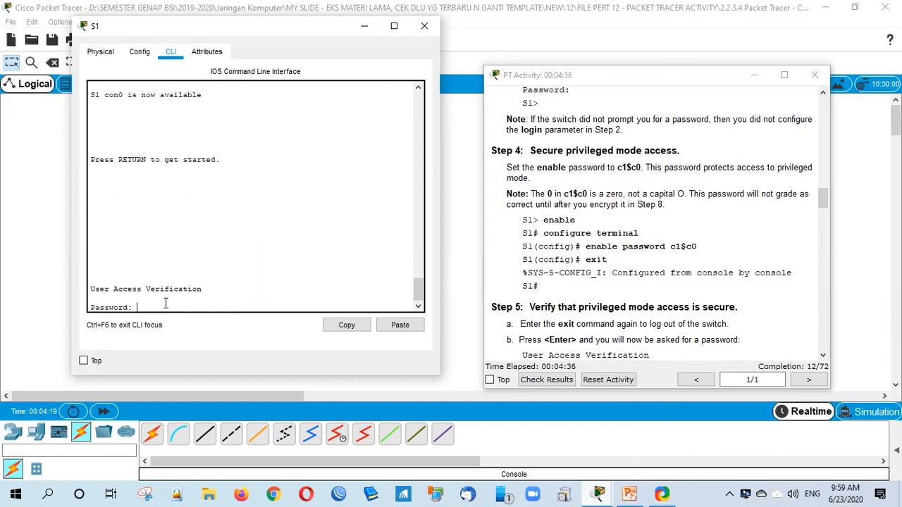
{"action": "type", "text": "cisco"}
{"action": "key", "text": "Return"}
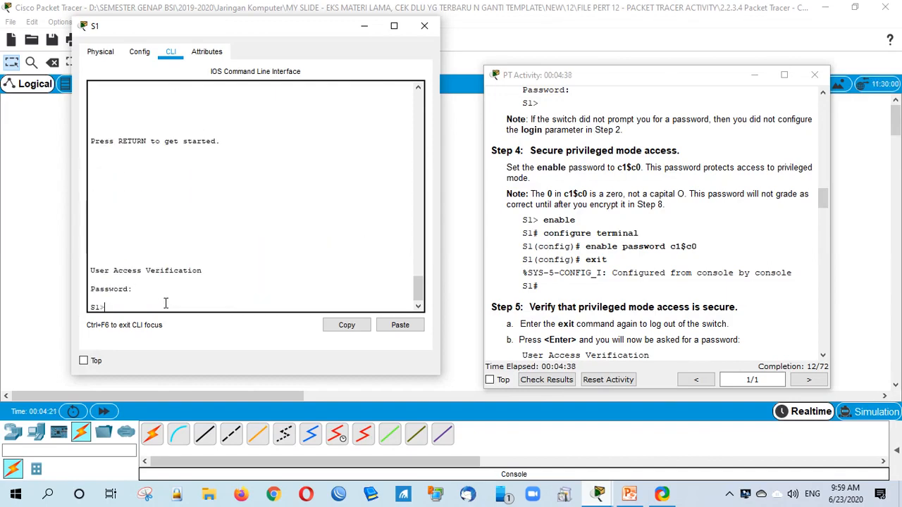
{"action": "type", "text": "en"}
{"action": "key", "text": "Return"}
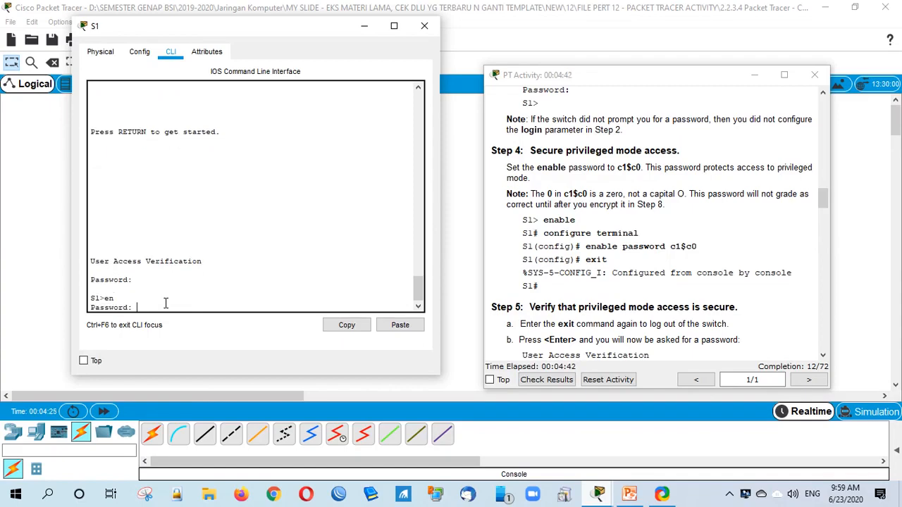
{"action": "type", "text": "c1$c0"}
{"action": "key", "text": "Return"}
{"action": "key", "text": "Return"}
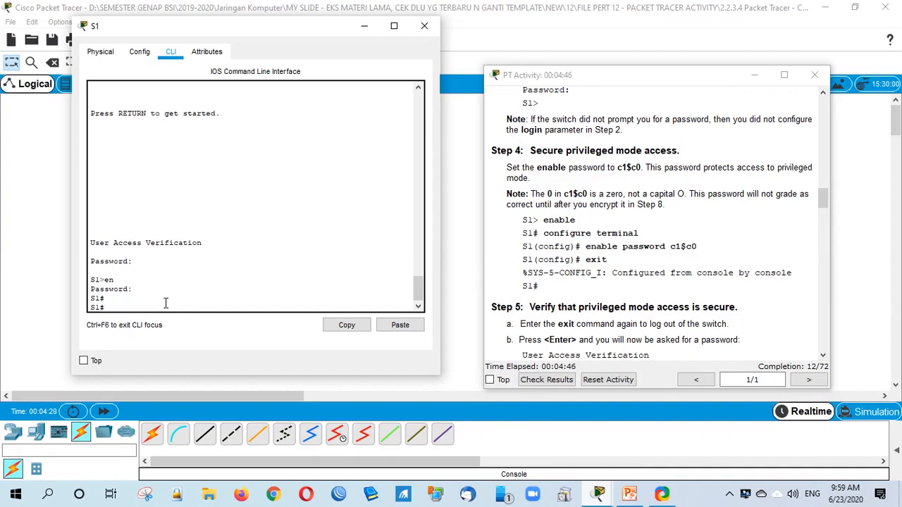
{"action": "left_click", "coordinate": [573, 367]}
{"action": "scroll", "coordinate": [635, 304], "scroll_direction": "down", "scroll_amount": 5}
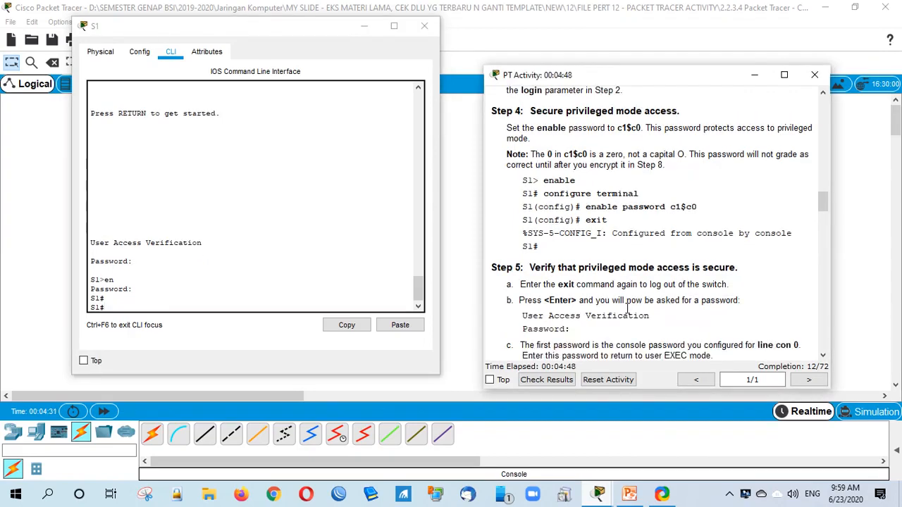
{"action": "scroll", "coordinate": [627, 310], "scroll_direction": "down", "scroll_amount": 2}
{"action": "scroll", "coordinate": [627, 312], "scroll_direction": "down", "scroll_amount": 3}
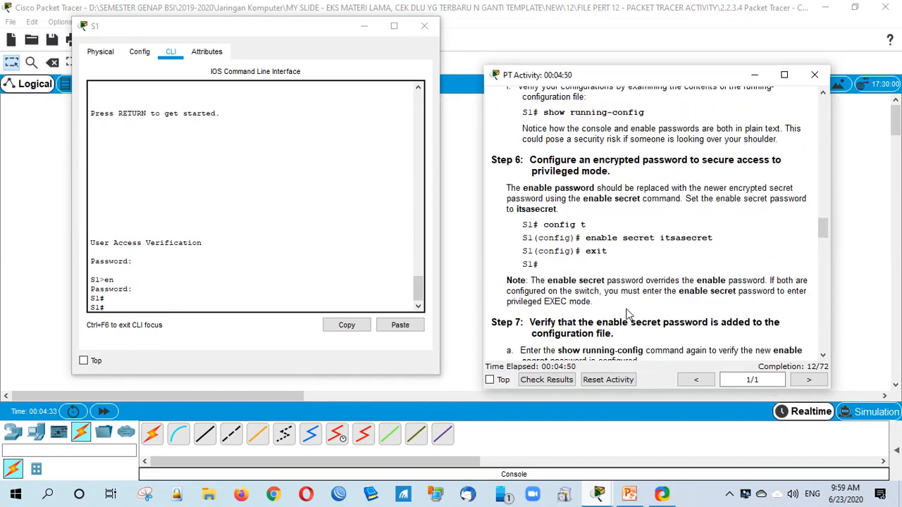
{"action": "scroll", "coordinate": [627, 312], "scroll_direction": "down", "scroll_amount": 1}
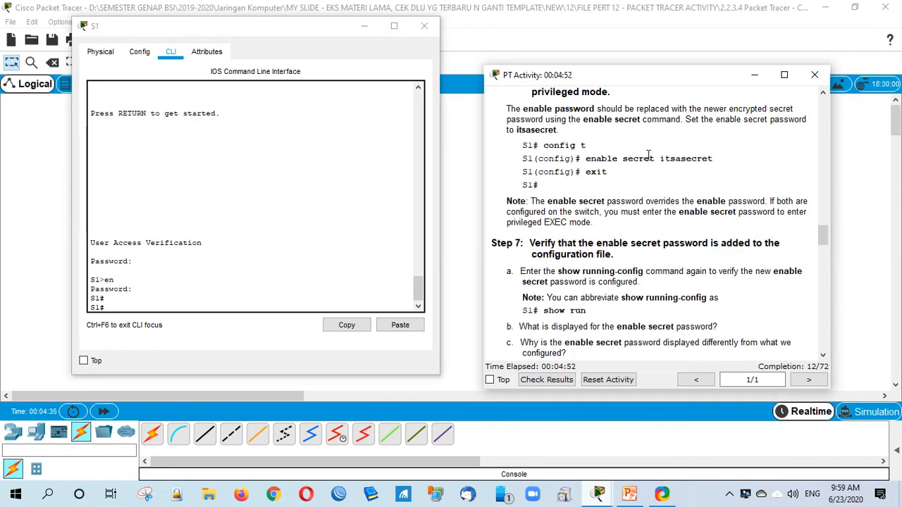
{"action": "scroll", "coordinate": [622, 176], "scroll_direction": "up", "scroll_amount": 1}
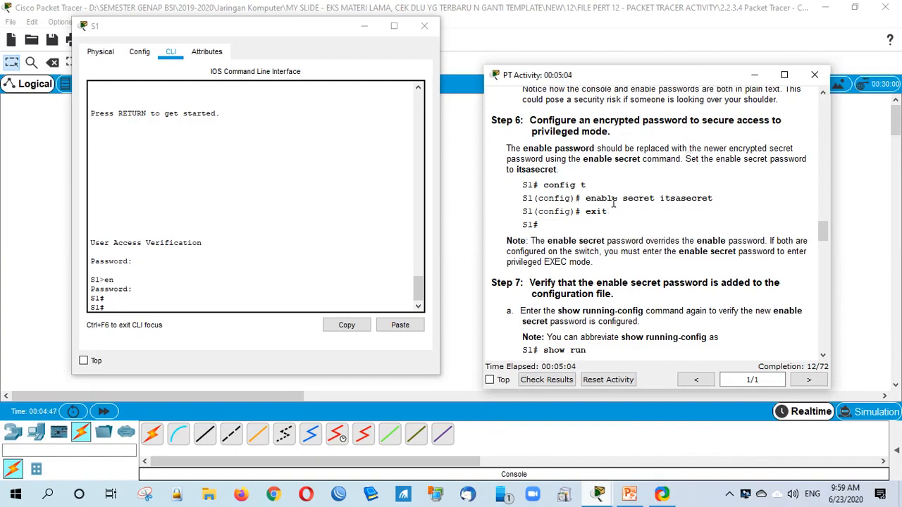
{"action": "left_click_drag", "start_coordinate": [583, 198], "coordinate": [717, 198]}
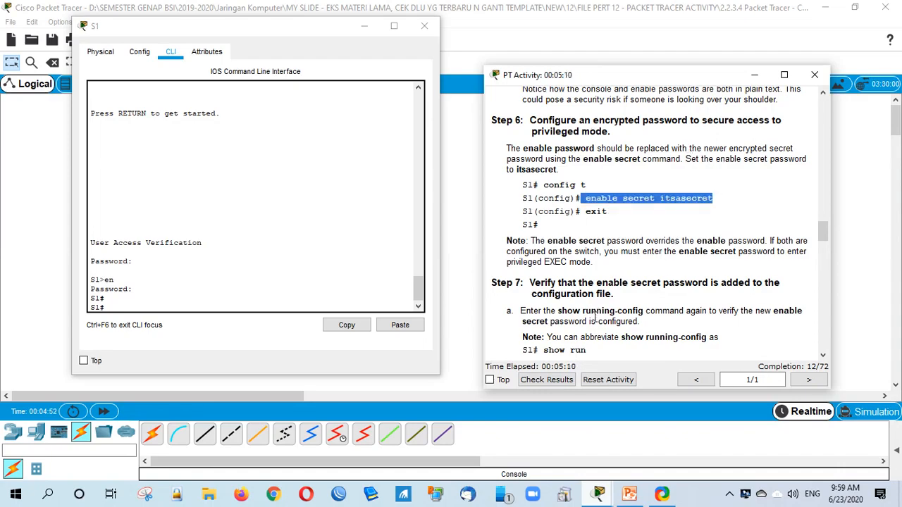
{"action": "scroll", "coordinate": [594, 318], "scroll_direction": "down", "scroll_amount": 1}
{"action": "left_click", "coordinate": [654, 266]}
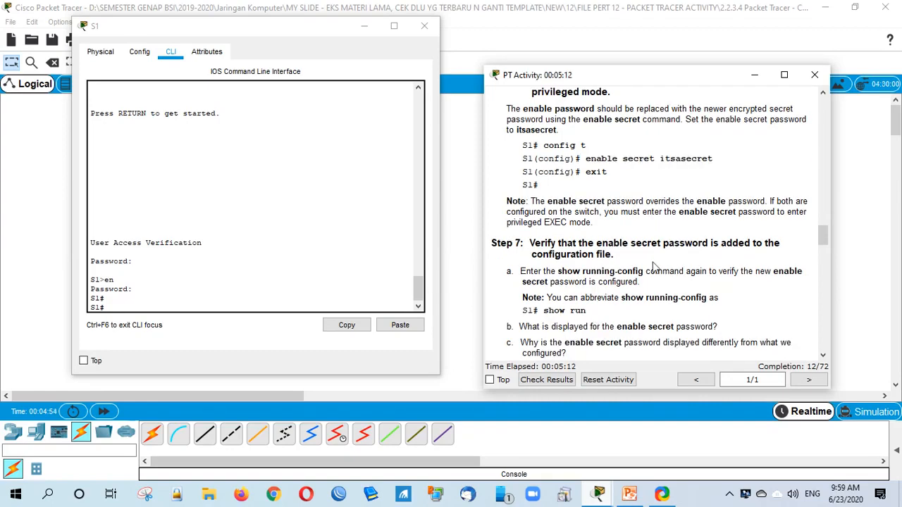
{"action": "left_click", "coordinate": [189, 307]}
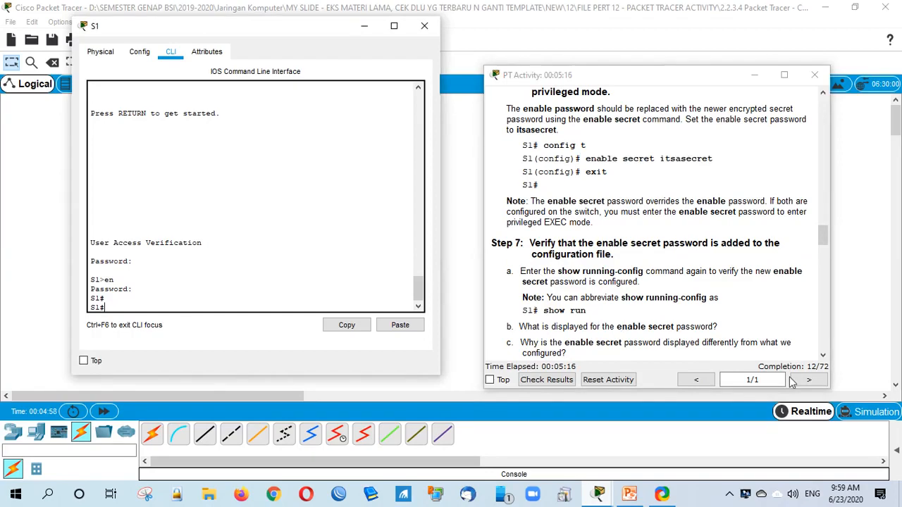
{"action": "scroll", "coordinate": [607, 327], "scroll_direction": "down", "scroll_amount": 3}
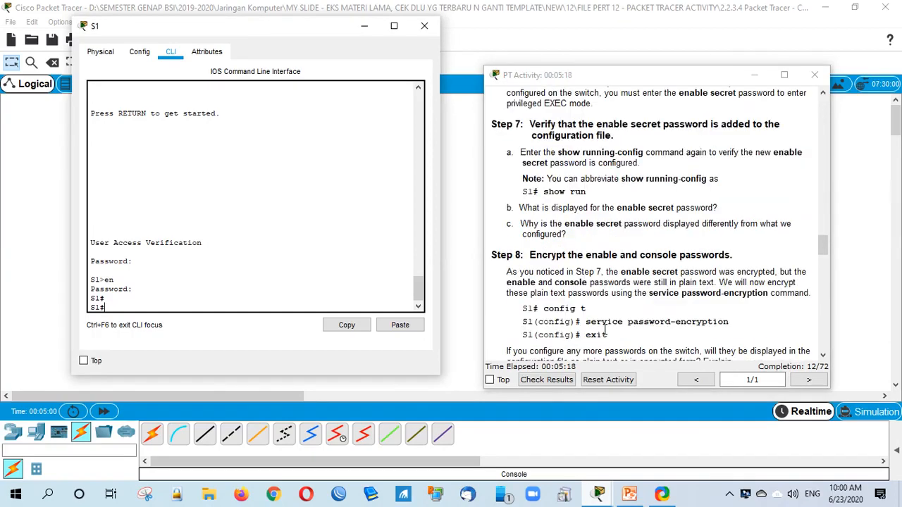
{"action": "scroll", "coordinate": [606, 331], "scroll_direction": "down", "scroll_amount": 2}
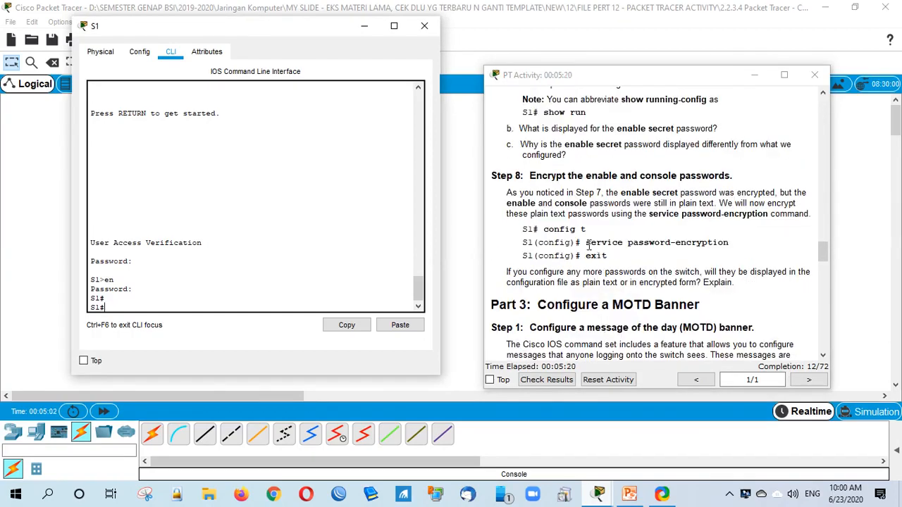
{"action": "left_click_drag", "start_coordinate": [589, 243], "coordinate": [719, 265]}
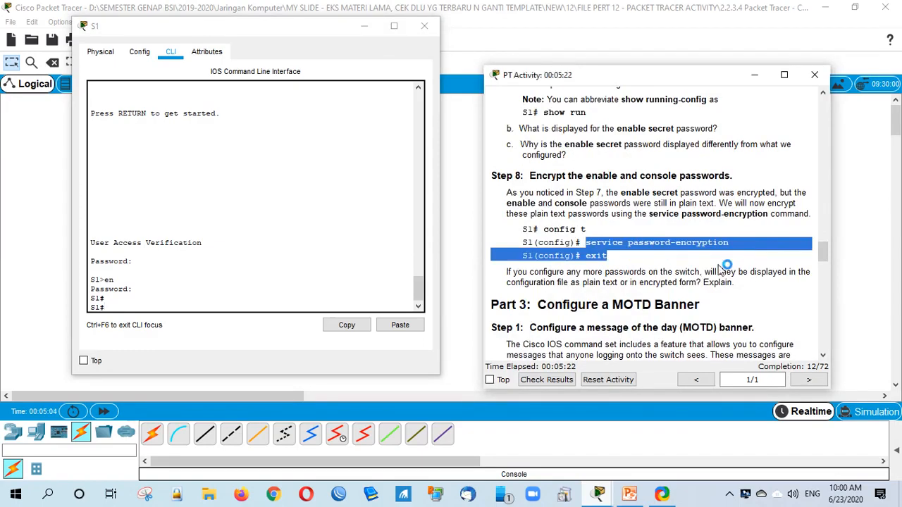
{"action": "left_click", "coordinate": [719, 265]}
{"action": "scroll", "coordinate": [654, 338], "scroll_direction": "down", "scroll_amount": 4}
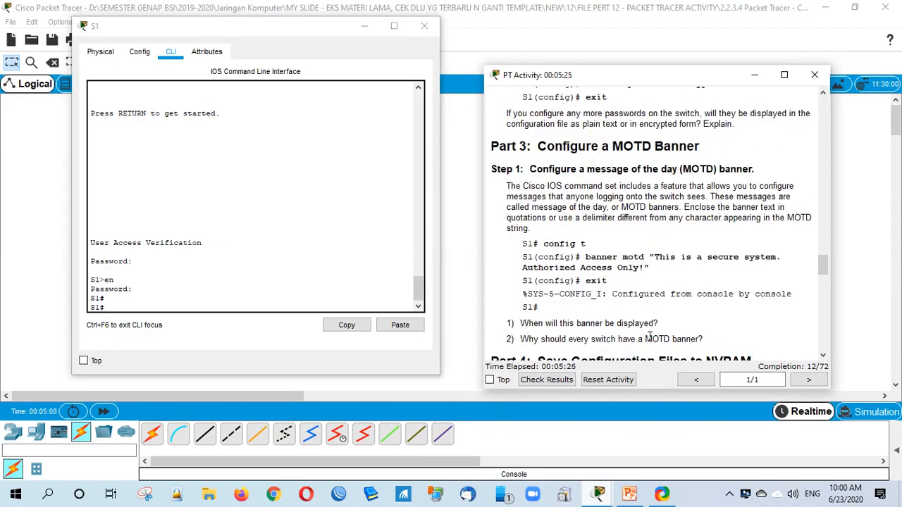
{"action": "scroll", "coordinate": [699, 315], "scroll_direction": "down", "scroll_amount": 3}
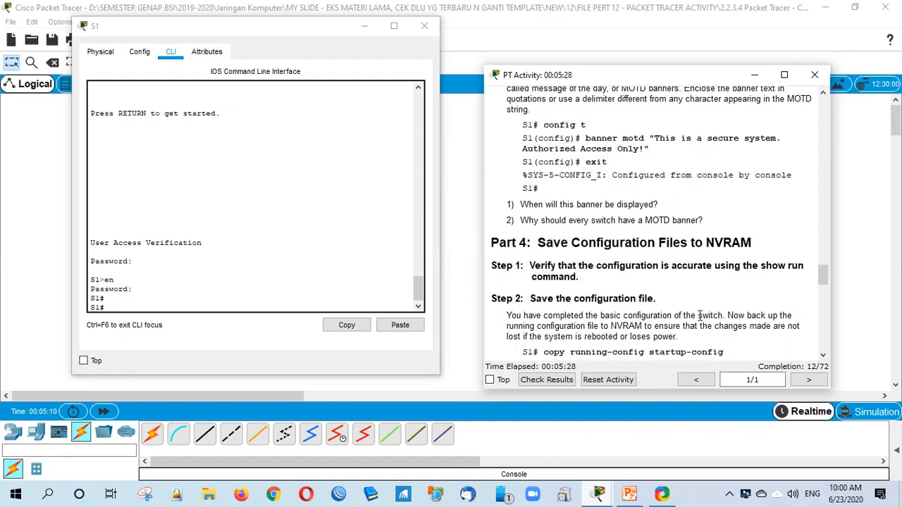
{"action": "scroll", "coordinate": [700, 315], "scroll_direction": "down", "scroll_amount": 1}
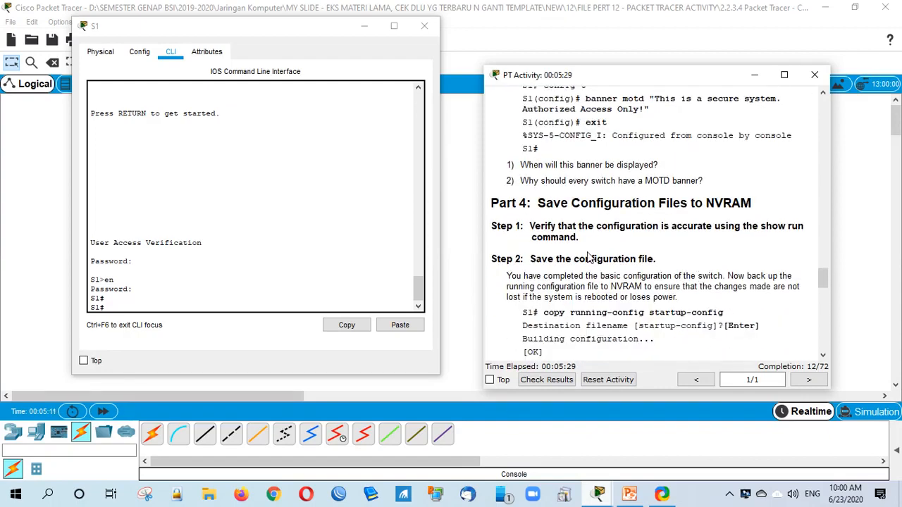
{"action": "scroll", "coordinate": [589, 258], "scroll_direction": "down", "scroll_amount": 3}
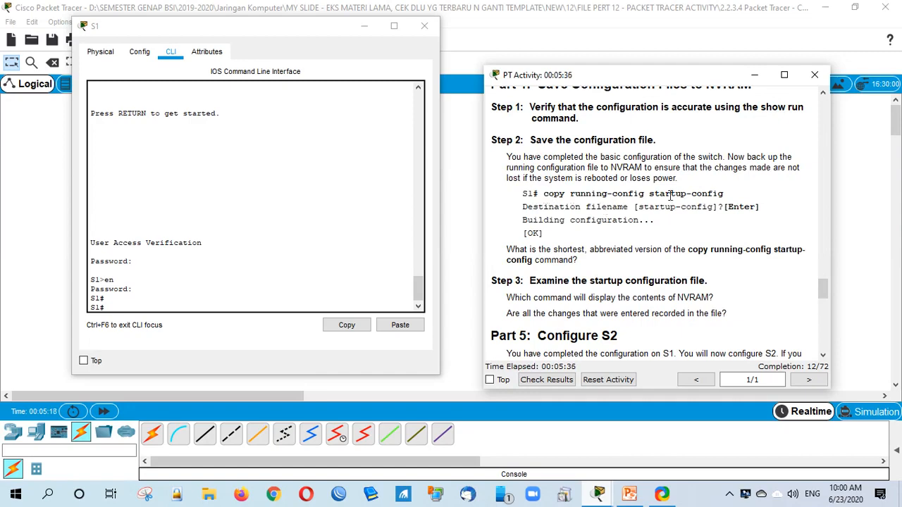
{"action": "left_click_drag", "start_coordinate": [543, 194], "coordinate": [734, 189]}
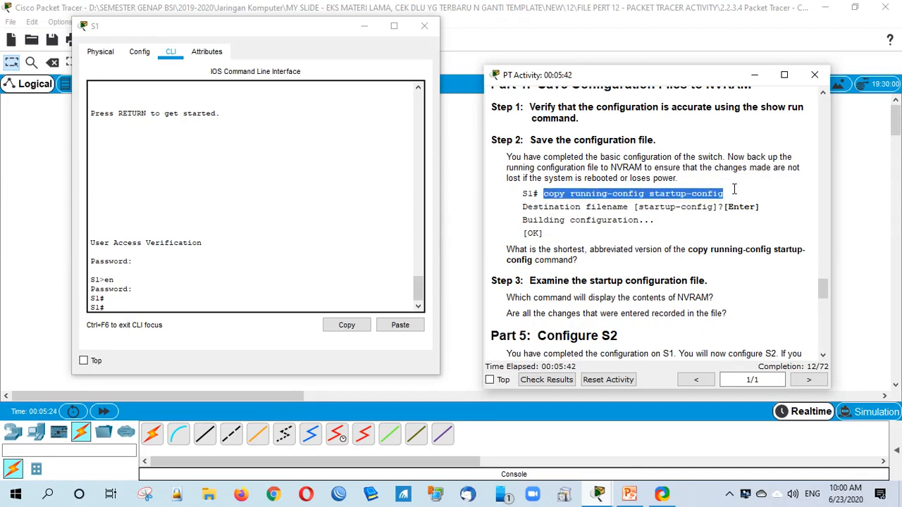
{"action": "left_click", "coordinate": [634, 255]}
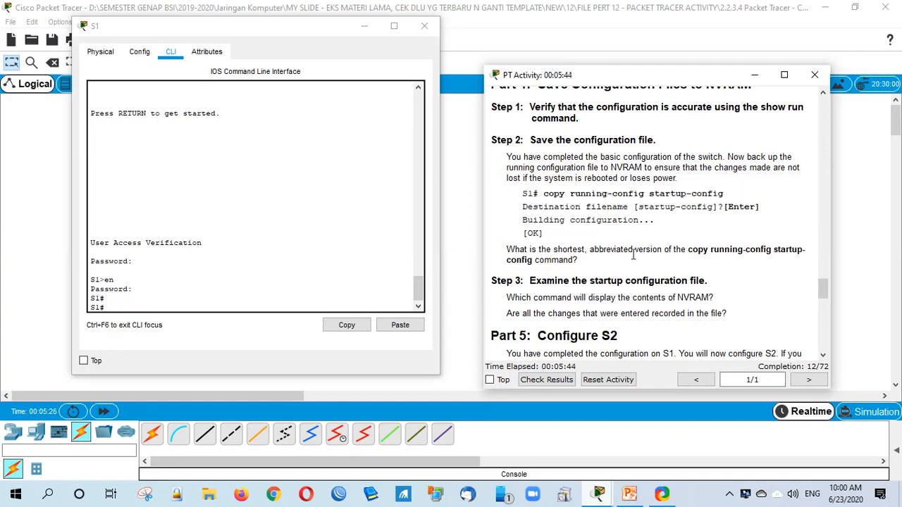
{"action": "scroll", "coordinate": [633, 255], "scroll_direction": "down", "scroll_amount": 3}
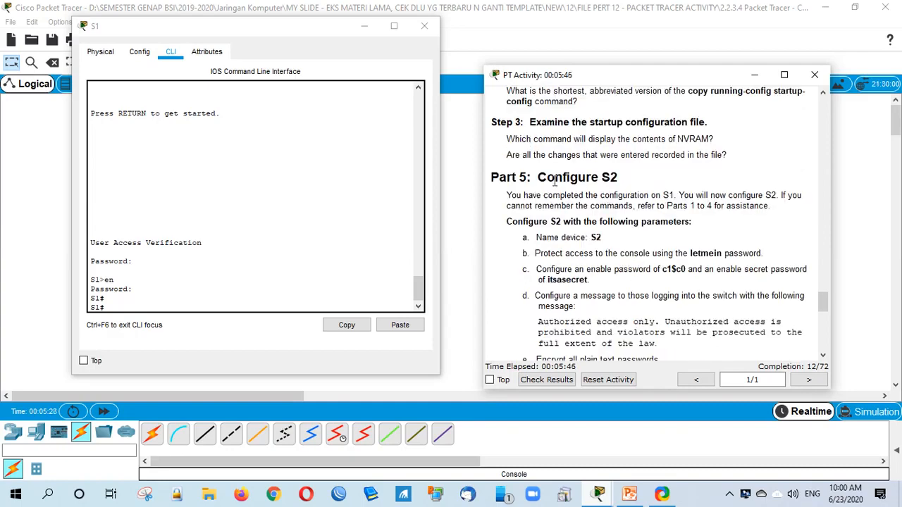
{"action": "left_click_drag", "start_coordinate": [554, 182], "coordinate": [624, 166]}
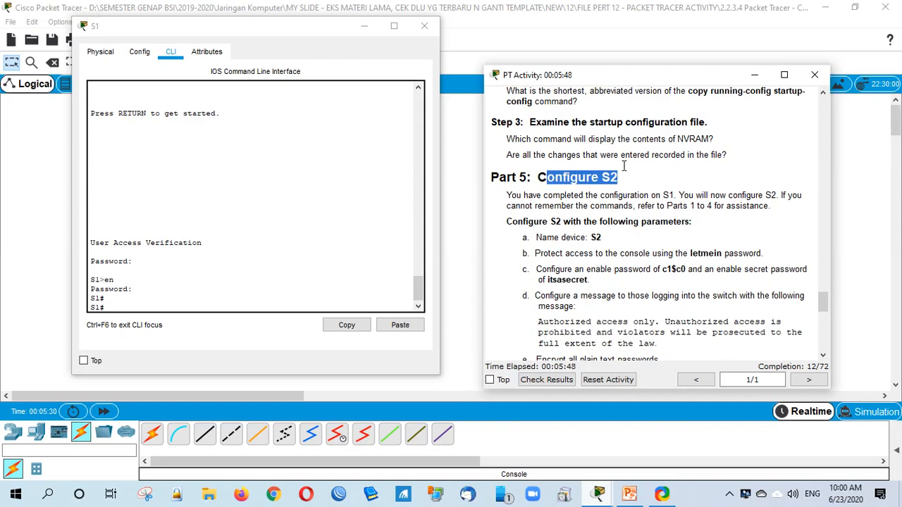
{"action": "left_click", "coordinate": [625, 251]}
{"action": "left_click_drag", "start_coordinate": [548, 238], "coordinate": [601, 238]}
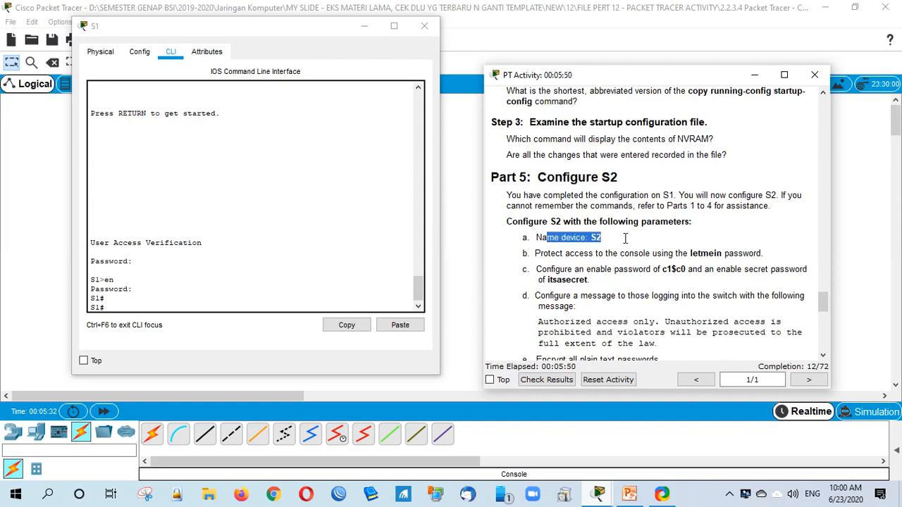
{"action": "left_click", "coordinate": [645, 288]}
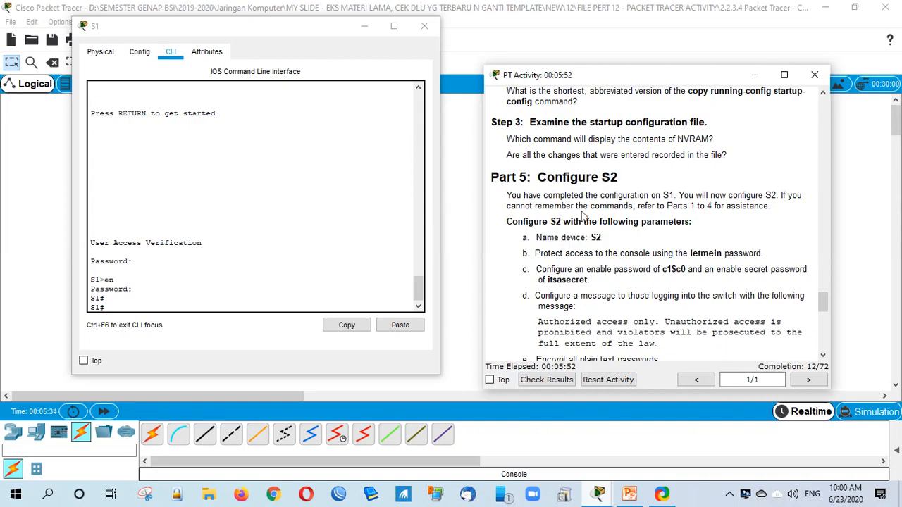
{"action": "scroll", "coordinate": [573, 317], "scroll_direction": "down", "scroll_amount": 1}
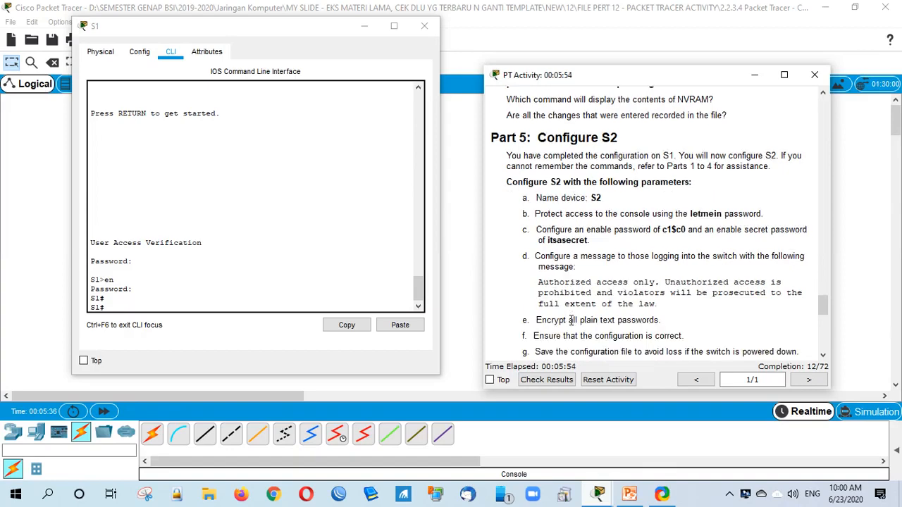
{"action": "scroll", "coordinate": [573, 321], "scroll_direction": "down", "scroll_amount": 1}
{"action": "scroll", "coordinate": [573, 324], "scroll_direction": "up", "scroll_amount": 2}
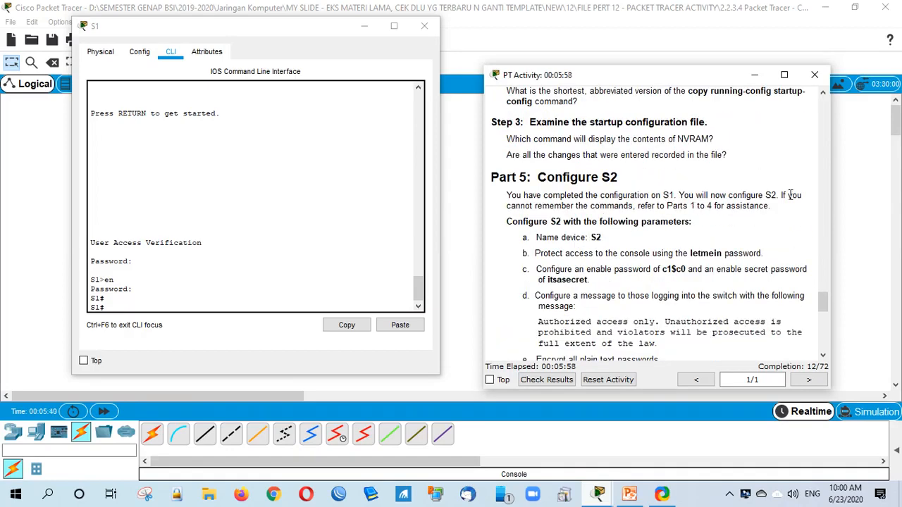
{"action": "left_click_drag", "start_coordinate": [782, 196], "coordinate": [792, 211]}
{"action": "left_click", "coordinate": [666, 206]}
{"action": "left_click_drag", "start_coordinate": [666, 206], "coordinate": [746, 195]}
{"action": "left_click", "coordinate": [663, 305]}
{"action": "scroll", "coordinate": [663, 305], "scroll_direction": "down", "scroll_amount": 3}
{"action": "scroll", "coordinate": [656, 308], "scroll_direction": "down", "scroll_amount": 10}
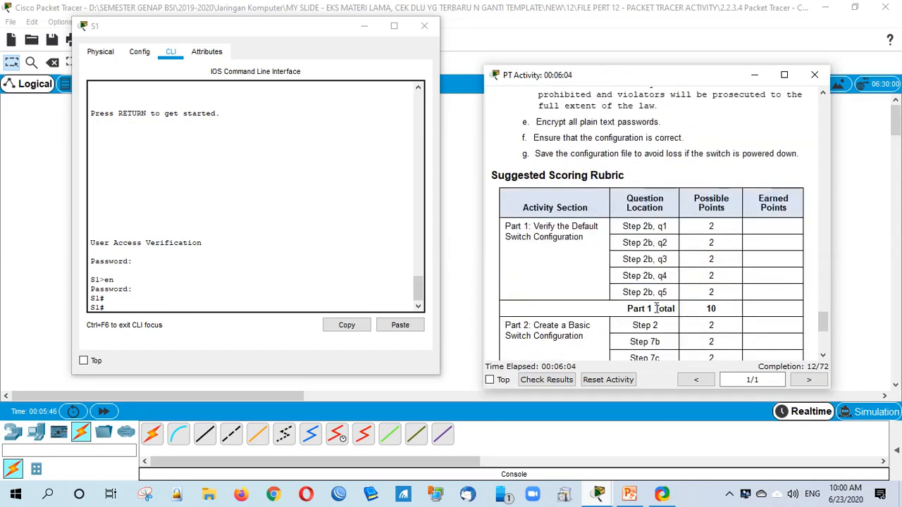
{"action": "scroll", "coordinate": [656, 308], "scroll_direction": "down", "scroll_amount": 3}
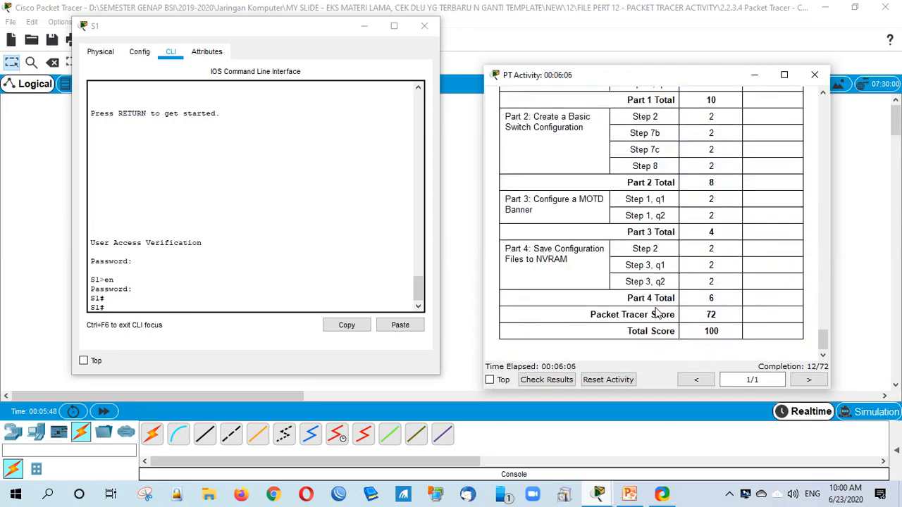
{"action": "left_click_drag", "start_coordinate": [707, 314], "coordinate": [721, 322]}
{"action": "left_click", "coordinate": [721, 321]}
{"action": "scroll", "coordinate": [646, 290], "scroll_direction": "up", "scroll_amount": 10}
{"action": "scroll", "coordinate": [646, 291], "scroll_direction": "up", "scroll_amount": 3}
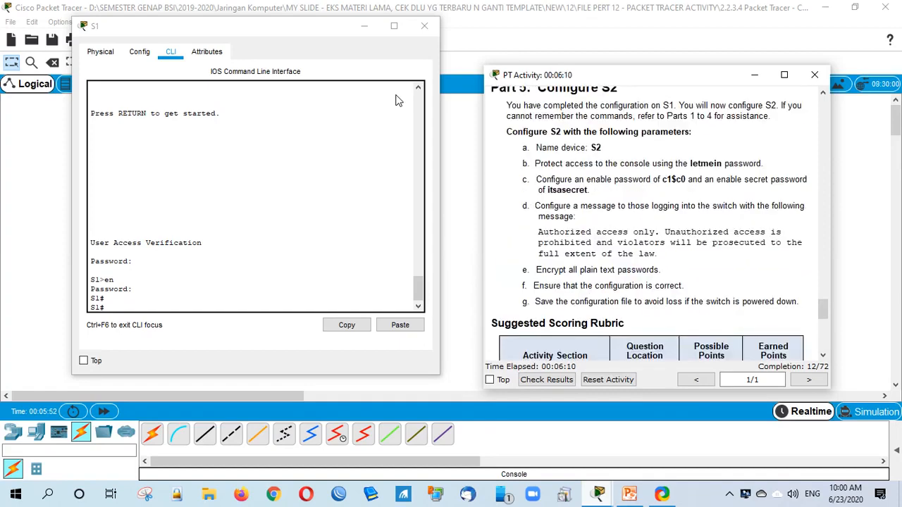
Step: Close the S1 console and open 6.4.1.3 Configure Initial Router Settings.pka without saving the current network
{"action": "left_click", "coordinate": [425, 28]}
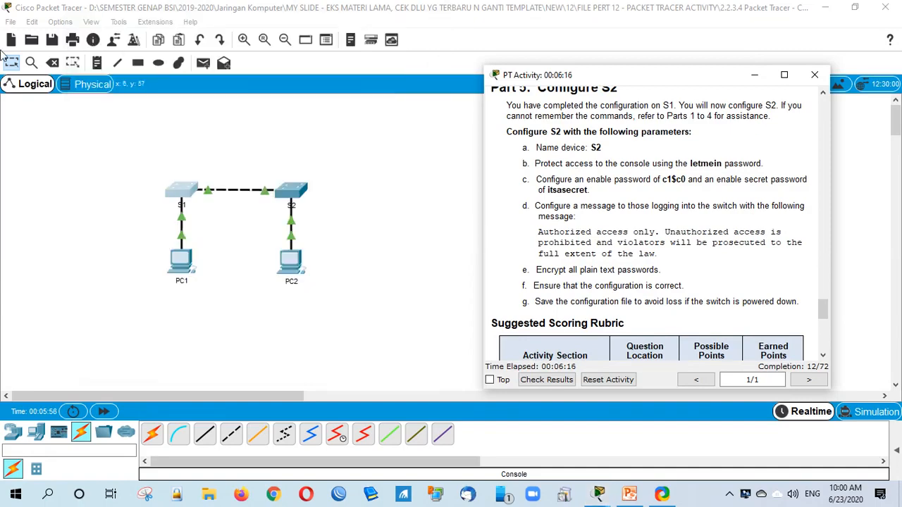
{"action": "left_click", "coordinate": [11, 22]}
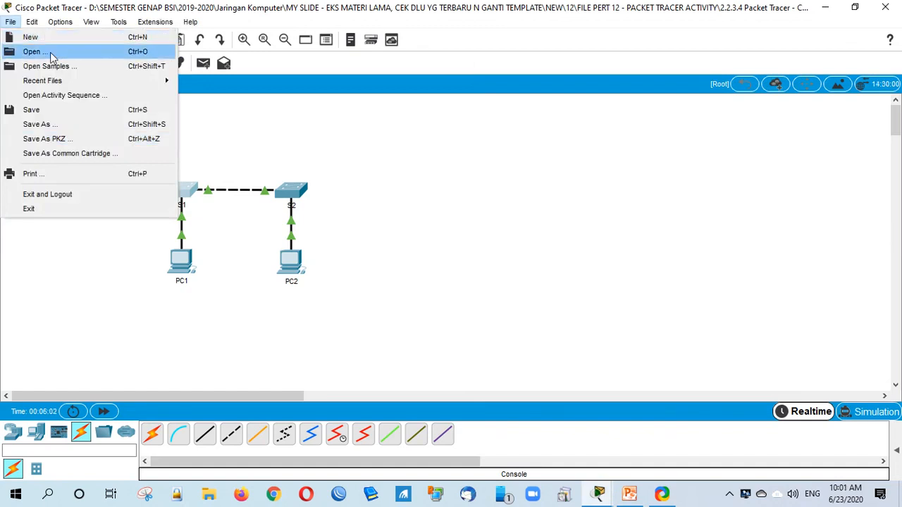
{"action": "left_click", "coordinate": [51, 54]}
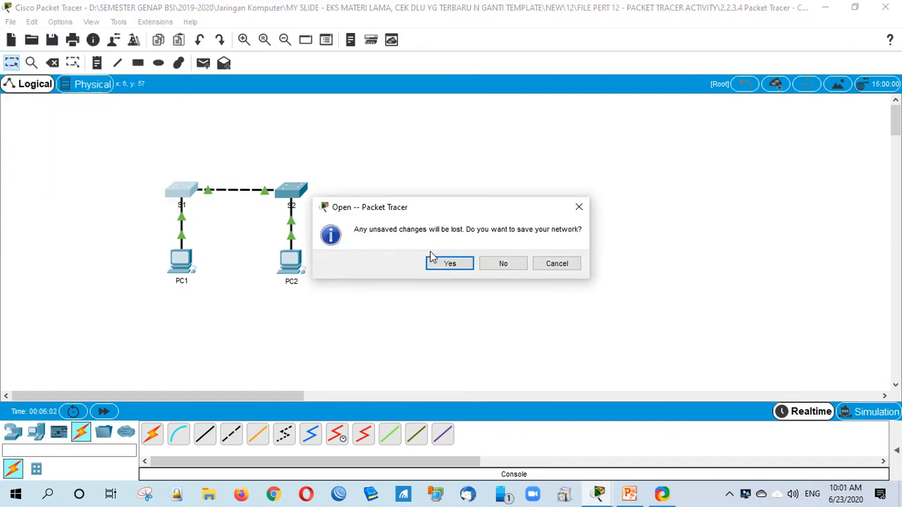
{"action": "left_click", "coordinate": [503, 272]}
{"action": "left_click", "coordinate": [268, 141]}
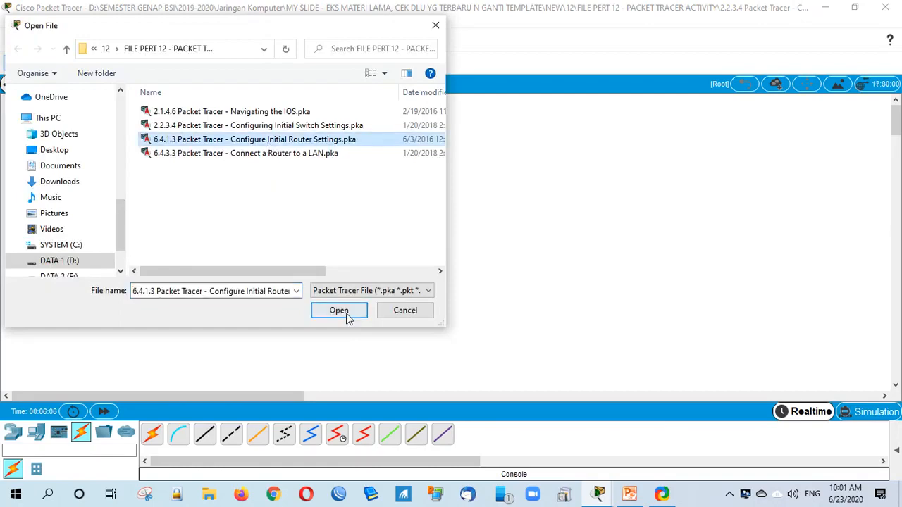
{"action": "left_click", "coordinate": [346, 314]}
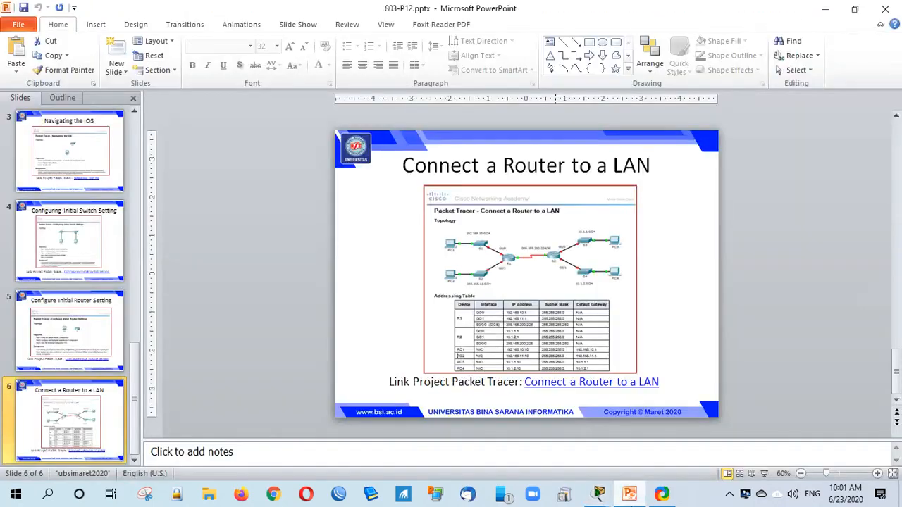
Step: View the Configure Initial Router Setting slide in PowerPoint, then return to Packet Tracer
{"action": "left_click", "coordinate": [92, 363]}
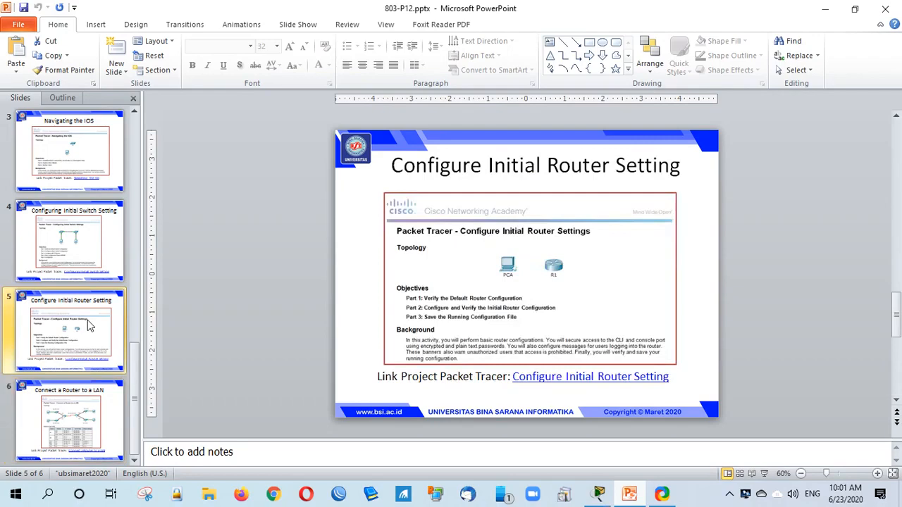
{"action": "left_click", "coordinate": [598, 494]}
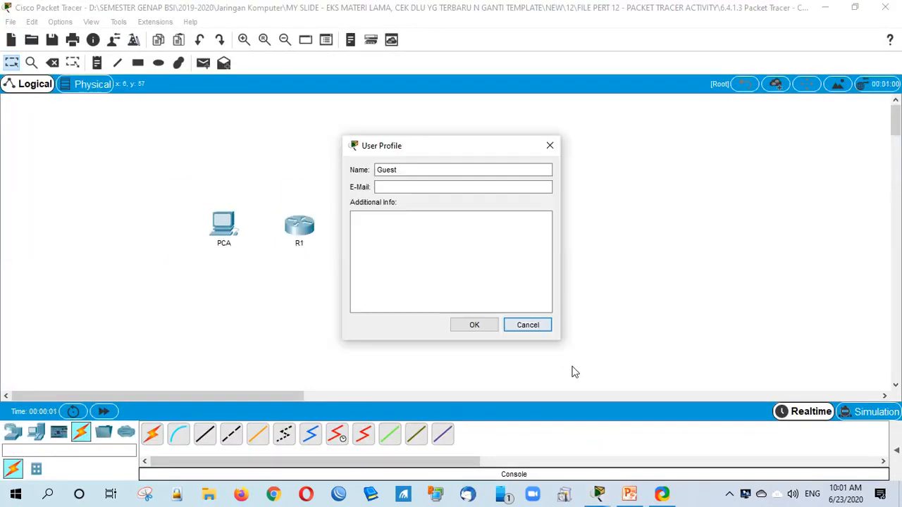
Step: Dismiss the User Profile prompt and bring the PT Activity instructions forward
{"action": "key", "text": "Return"}
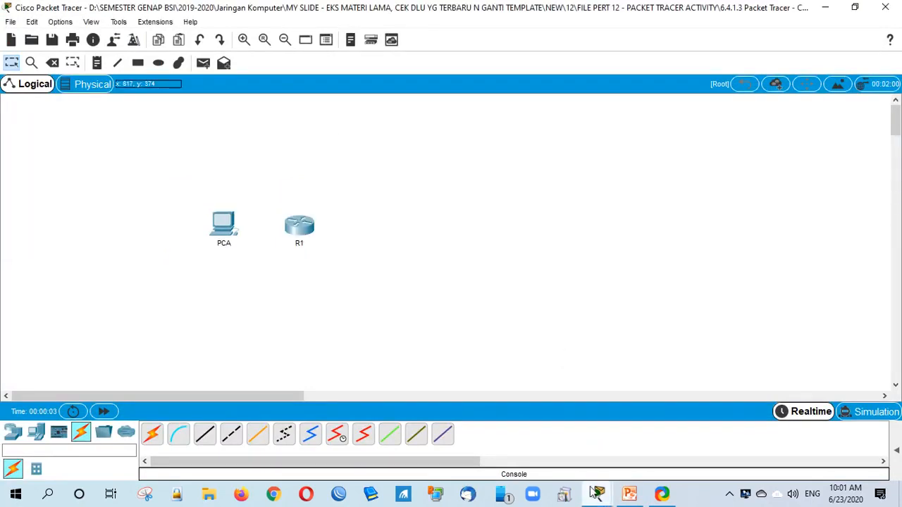
{"action": "mouse_move", "coordinate": [596, 493]}
{"action": "left_click", "coordinate": [550, 437]}
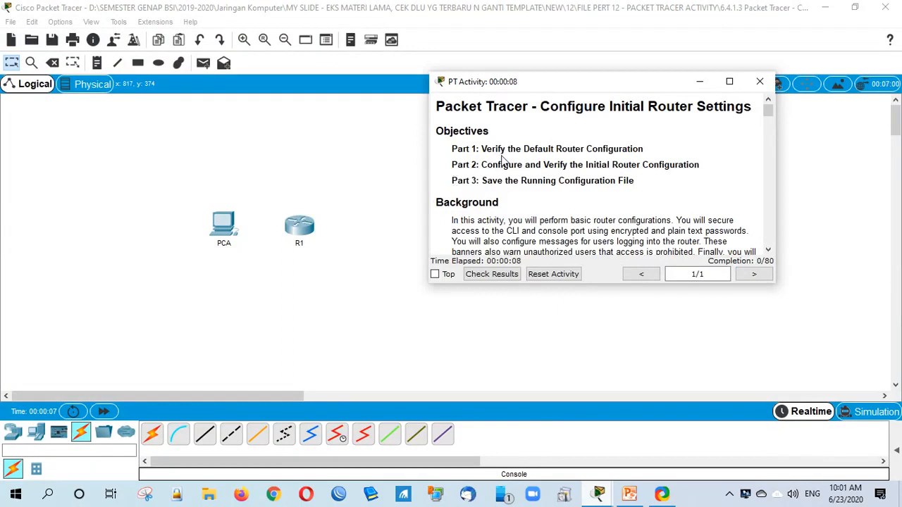
Step: Review the Part 2 and Part 3 objectives, enlarge the instructions, and scroll to Part 1 Step 1
{"action": "left_click_drag", "start_coordinate": [515, 164], "coordinate": [679, 173]}
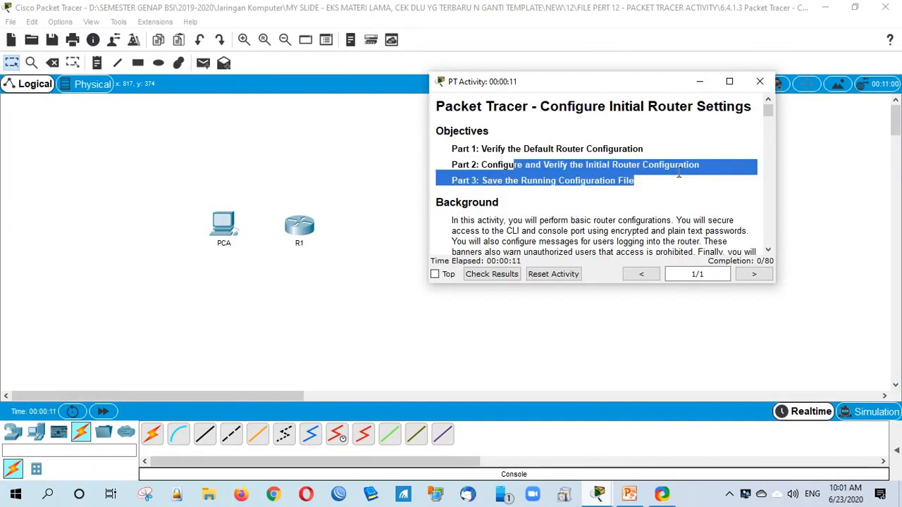
{"action": "left_click", "coordinate": [502, 181]}
{"action": "left_click_drag", "start_coordinate": [502, 180], "coordinate": [620, 191]}
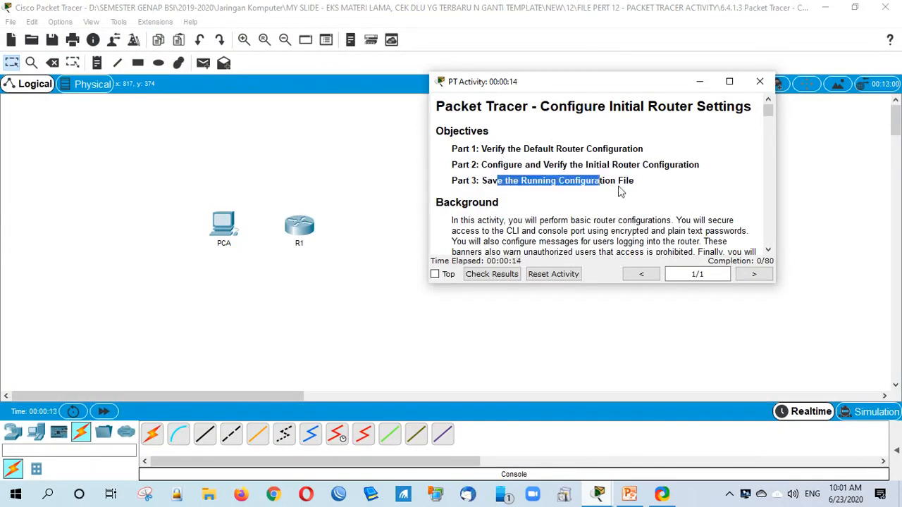
{"action": "left_click", "coordinate": [620, 192]}
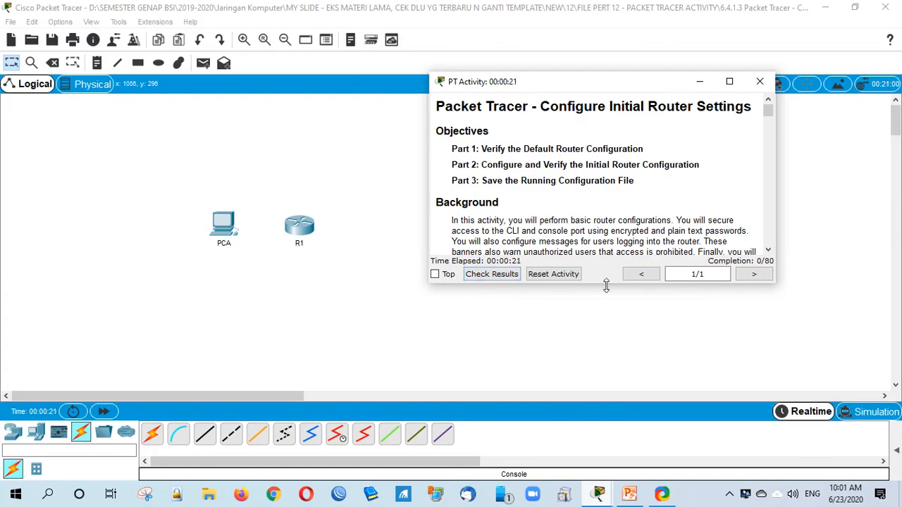
{"action": "left_click_drag", "start_coordinate": [606, 286], "coordinate": [603, 387]}
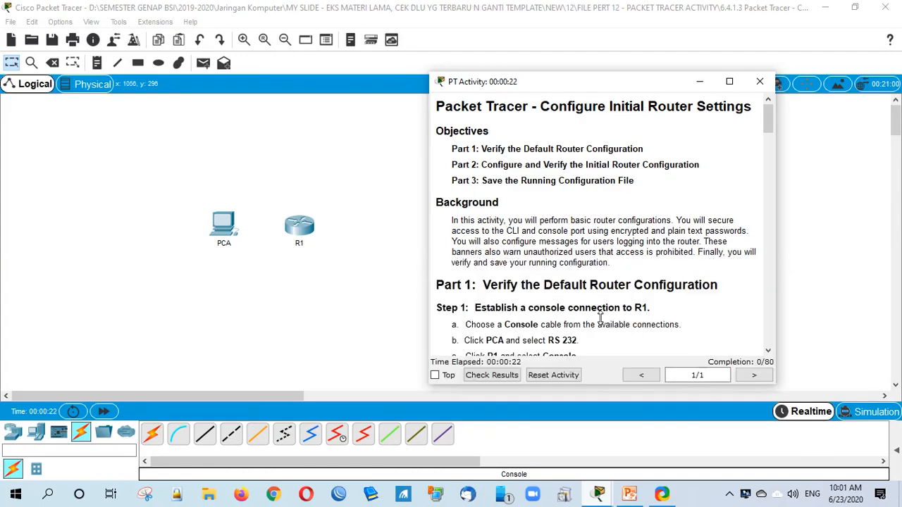
{"action": "scroll", "coordinate": [582, 282], "scroll_direction": "down", "scroll_amount": 3}
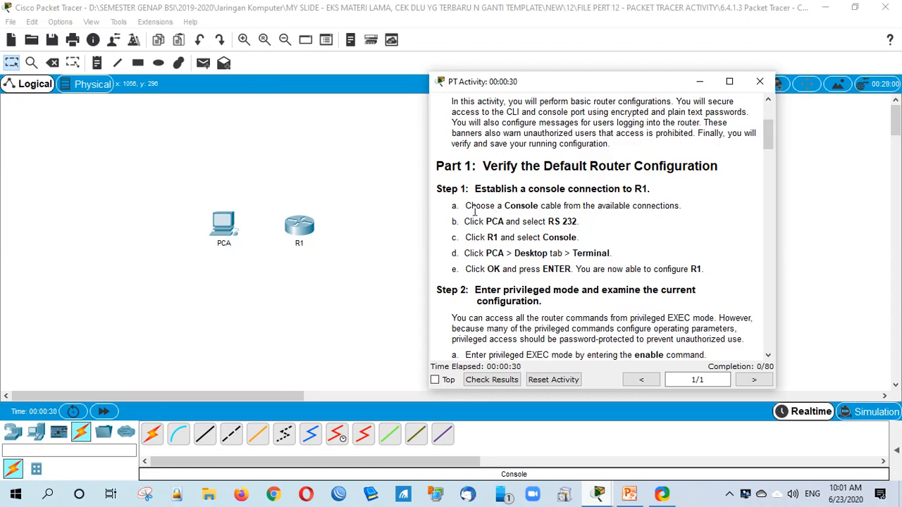
Step: Read the console cable step and try R1's CLI, dismissing the interface-locked warning
{"action": "left_click_drag", "start_coordinate": [474, 210], "coordinate": [682, 206]}
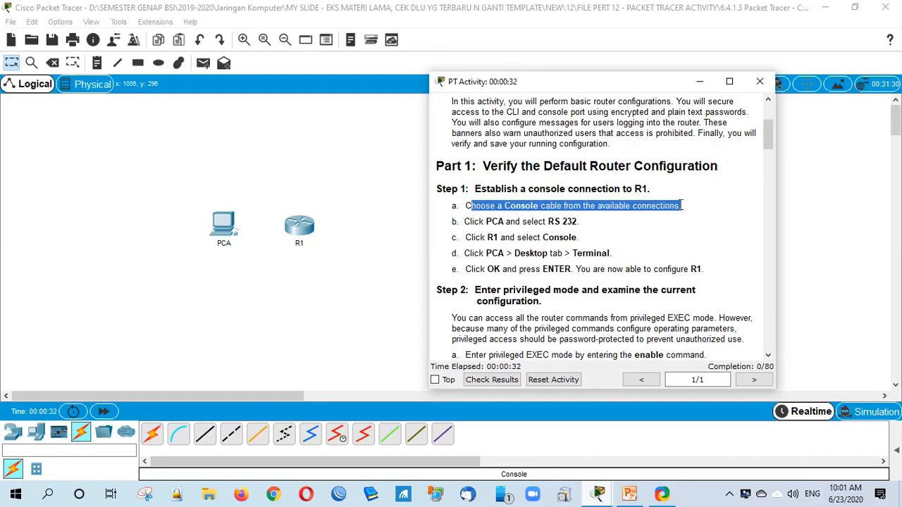
{"action": "left_click", "coordinate": [321, 289]}
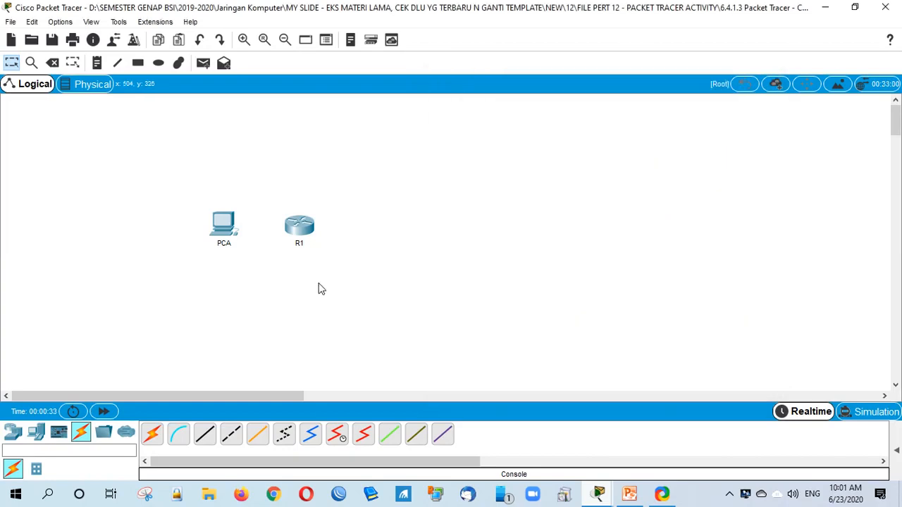
{"action": "left_click", "coordinate": [299, 230]}
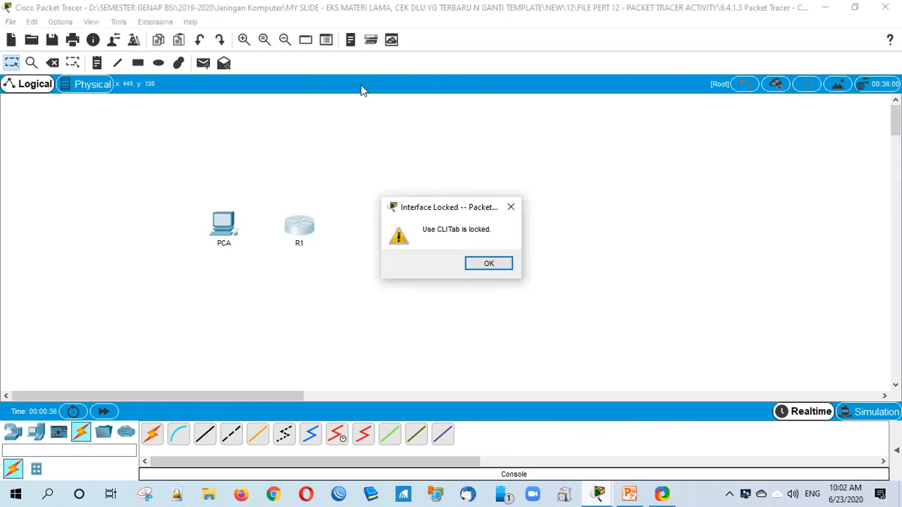
{"action": "key", "text": "Return"}
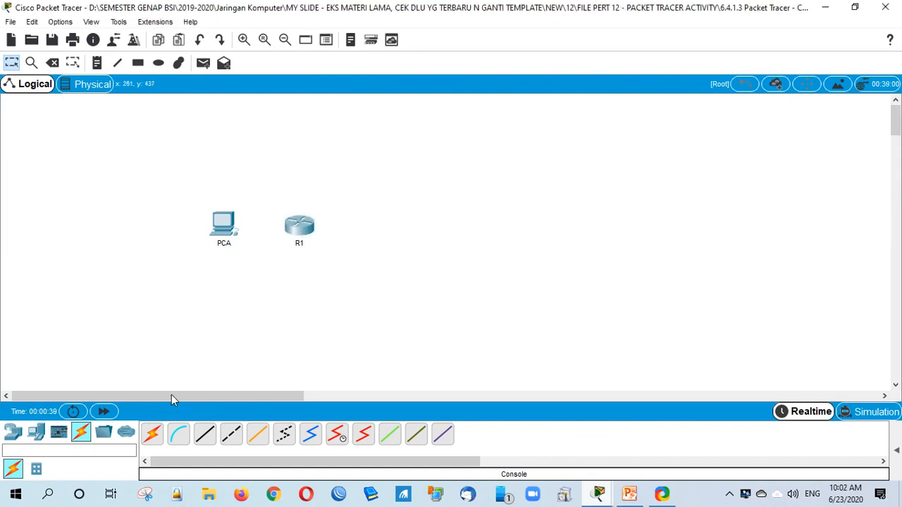
Step: Connect a console cable from PCA's RS 232 port to R1's Console port
{"action": "left_click", "coordinate": [179, 433]}
{"action": "left_click", "coordinate": [223, 237]}
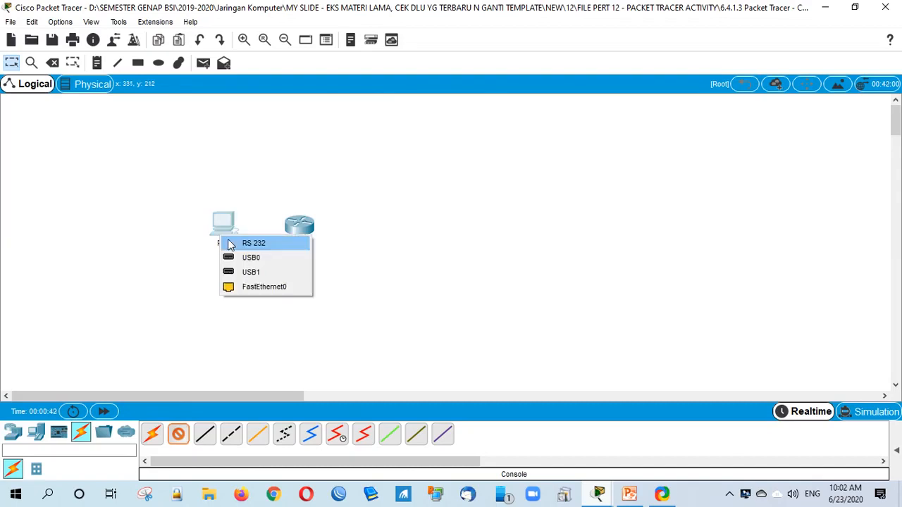
{"action": "left_click", "coordinate": [251, 243]}
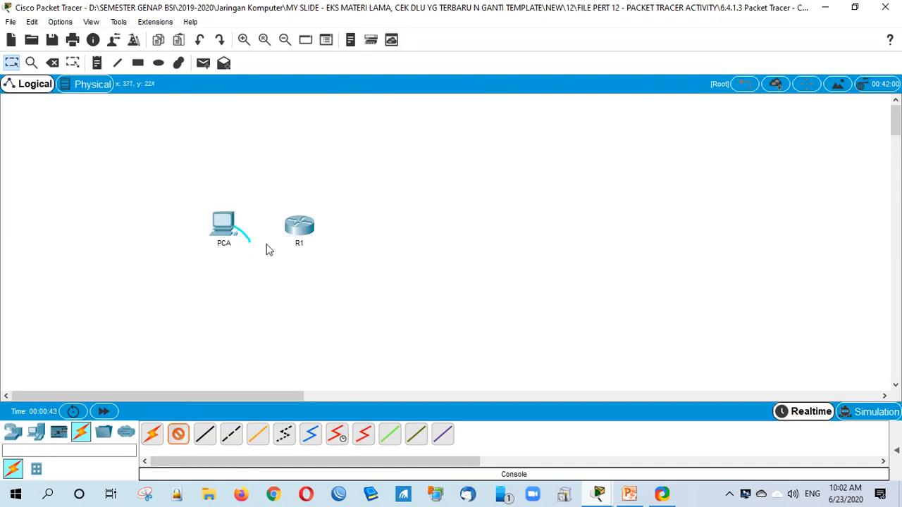
{"action": "left_click", "coordinate": [302, 230]}
{"action": "left_click", "coordinate": [336, 253]}
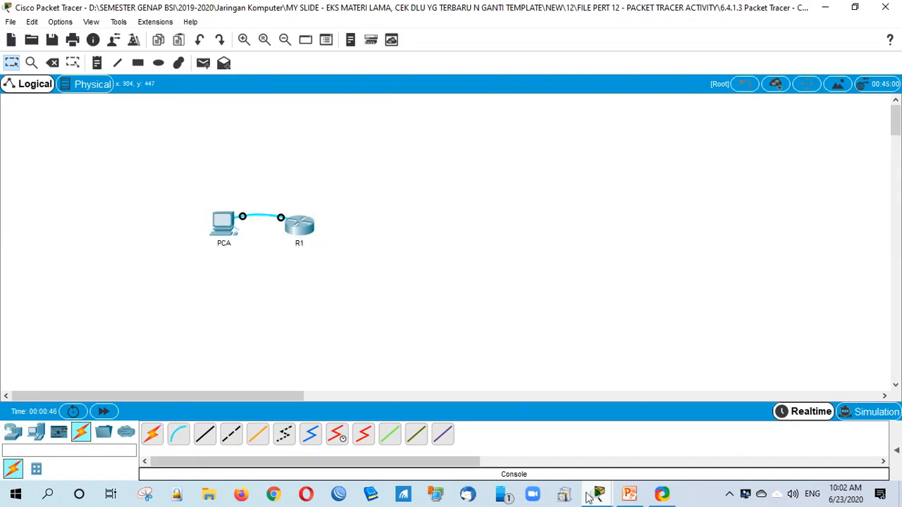
Step: Bring the activity instructions back and check results, now at 16/80
{"action": "left_click", "coordinate": [591, 496]}
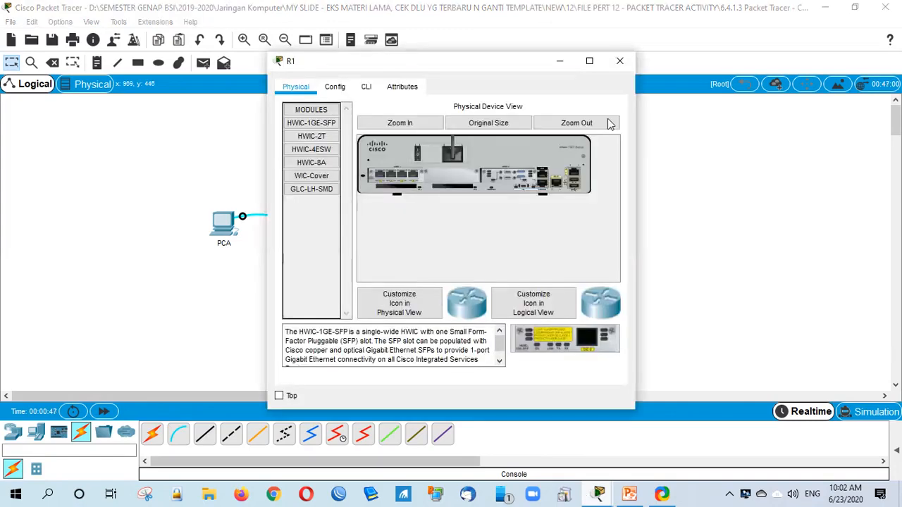
{"action": "left_click", "coordinate": [598, 493]}
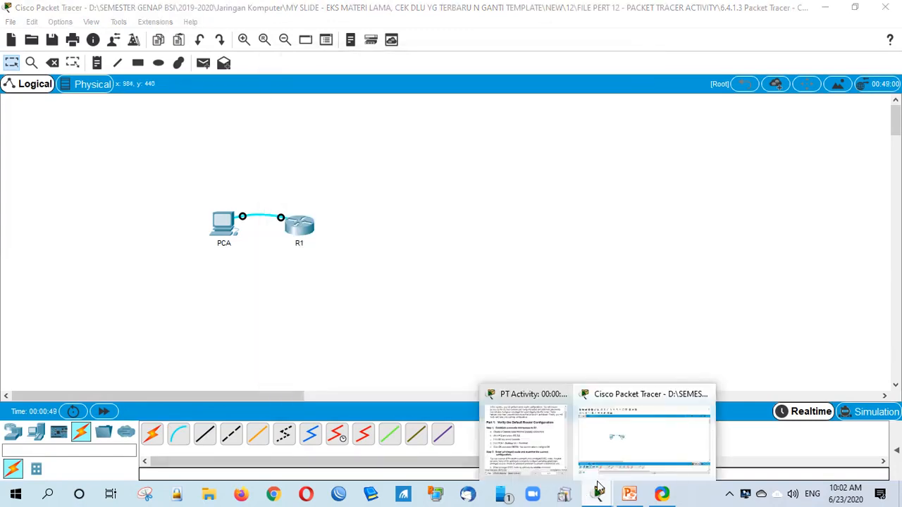
{"action": "left_click", "coordinate": [525, 434]}
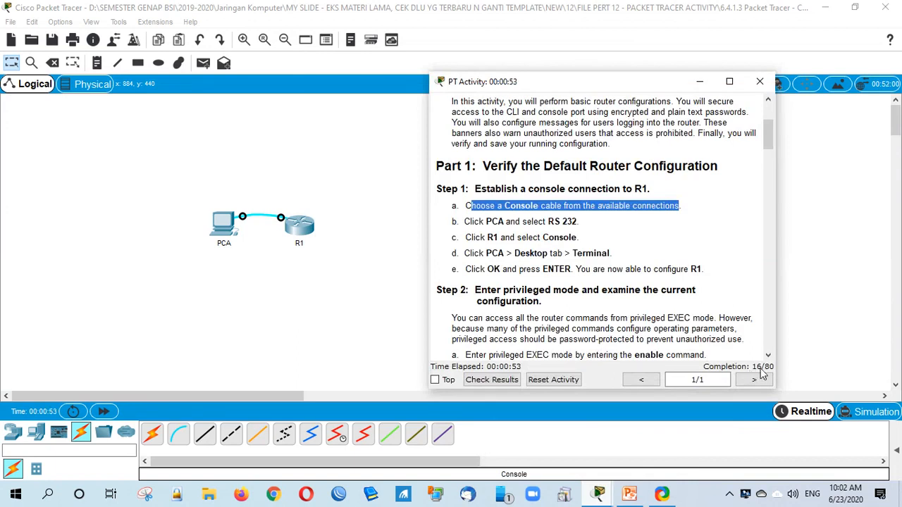
{"action": "left_click_drag", "start_coordinate": [497, 206], "coordinate": [544, 206]}
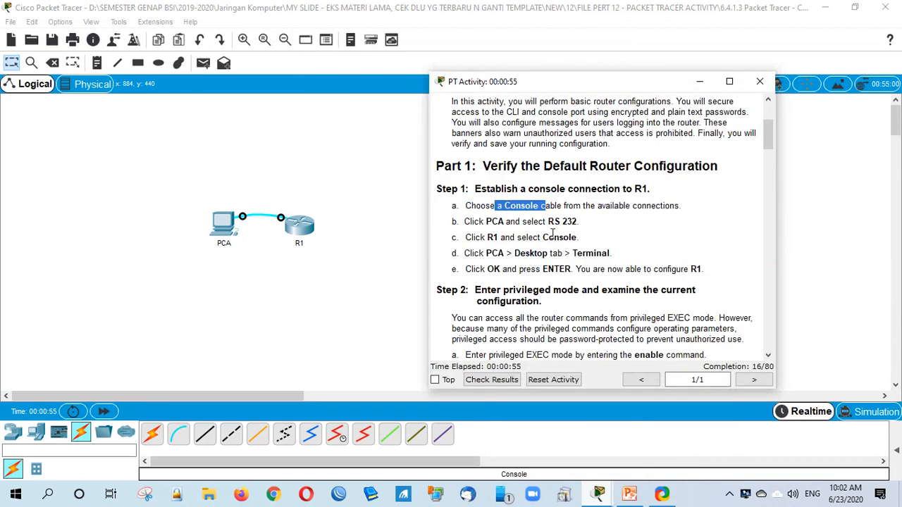
{"action": "left_click", "coordinate": [505, 382]}
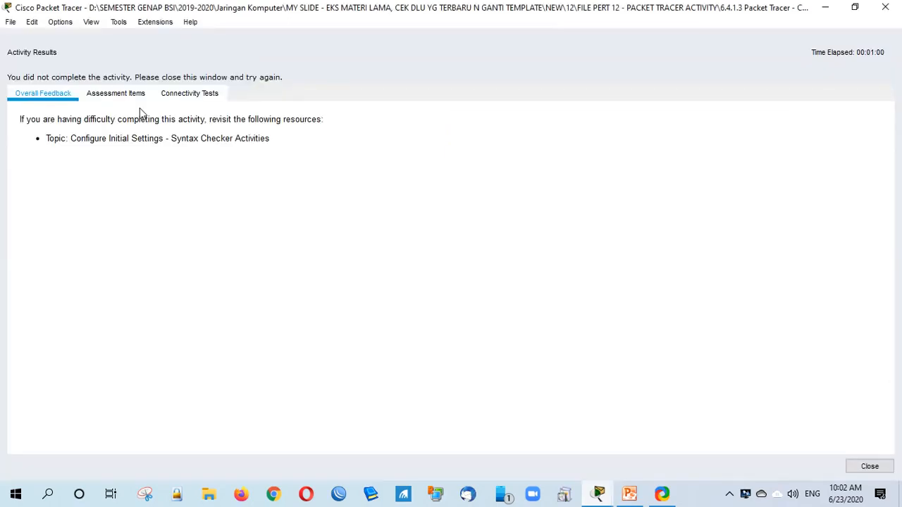
{"action": "left_click", "coordinate": [116, 94]}
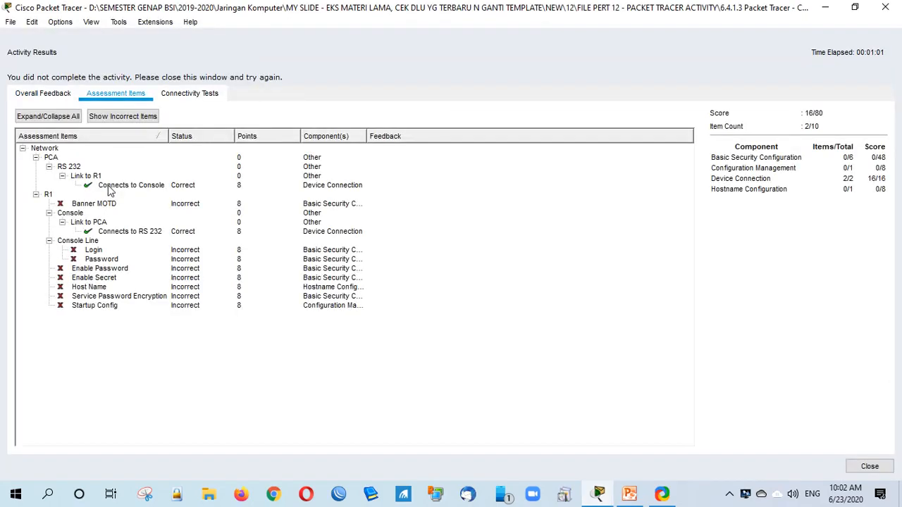
{"action": "left_click", "coordinate": [141, 186]}
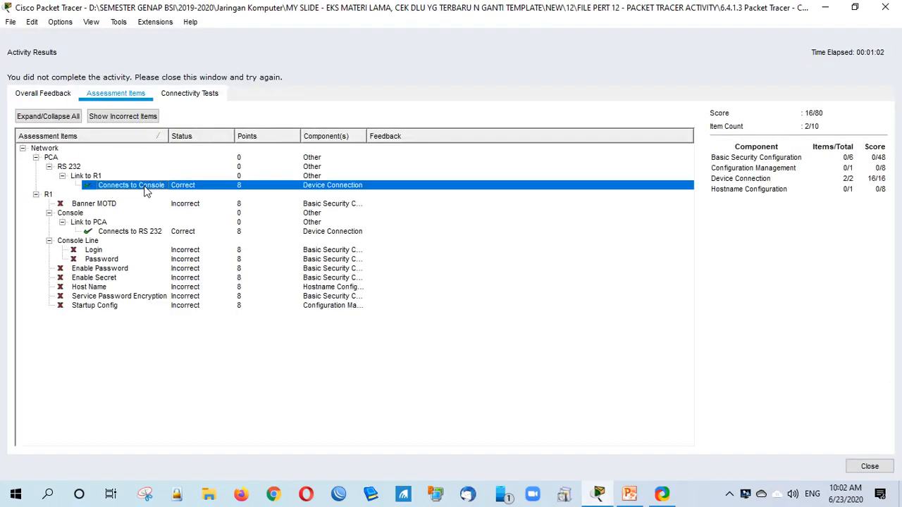
{"action": "left_click", "coordinate": [139, 233]}
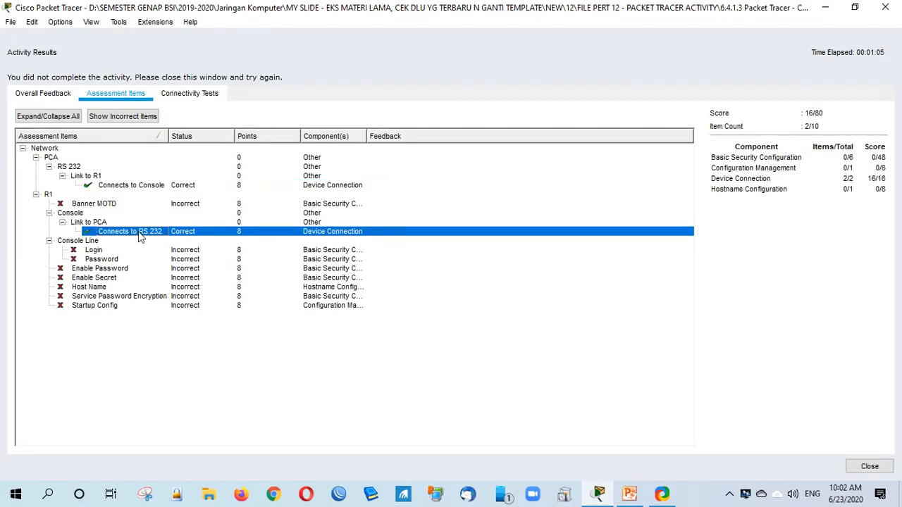
{"action": "left_click", "coordinate": [882, 468]}
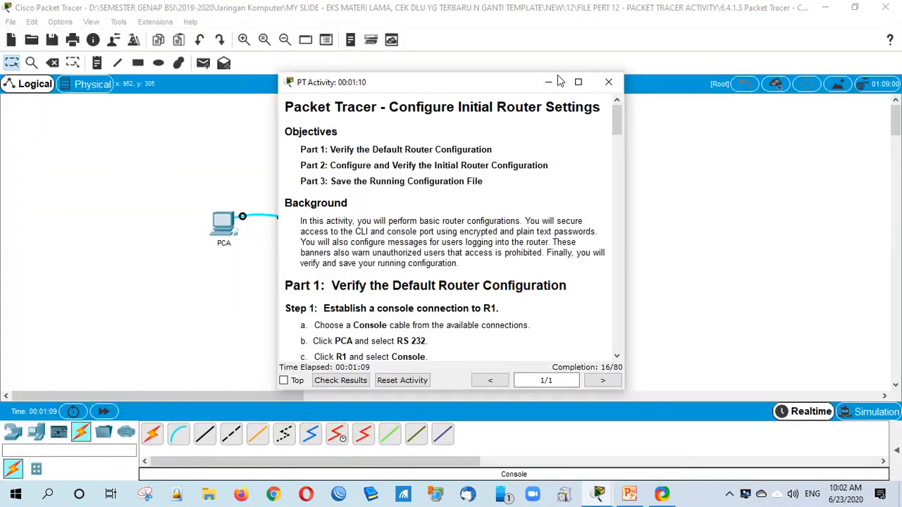
Step: Enlarge and scroll the activity instructions, then minimize them to reveal PCA and R1
{"action": "left_click_drag", "start_coordinate": [557, 76], "coordinate": [601, 40]}
{"action": "scroll", "coordinate": [571, 275], "scroll_direction": "down", "scroll_amount": 1}
{"action": "scroll", "coordinate": [557, 281], "scroll_direction": "down", "scroll_amount": 1}
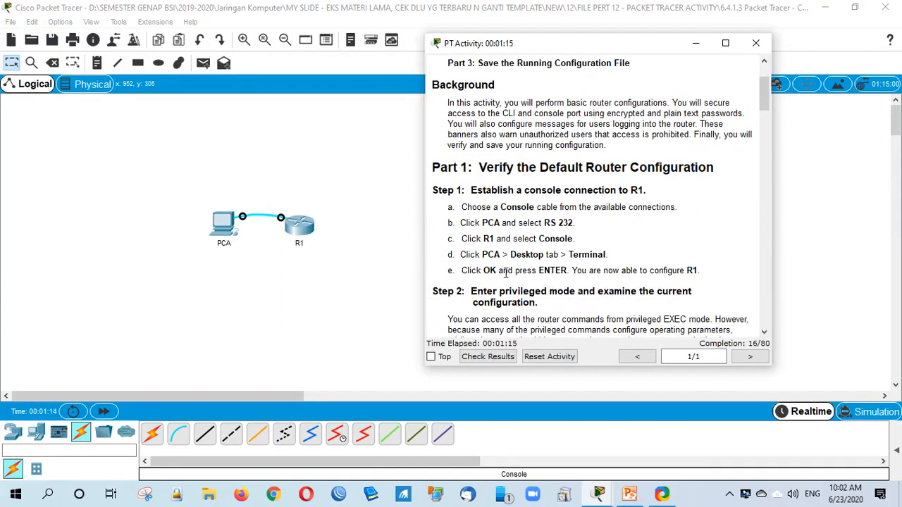
{"action": "left_click", "coordinate": [218, 226]}
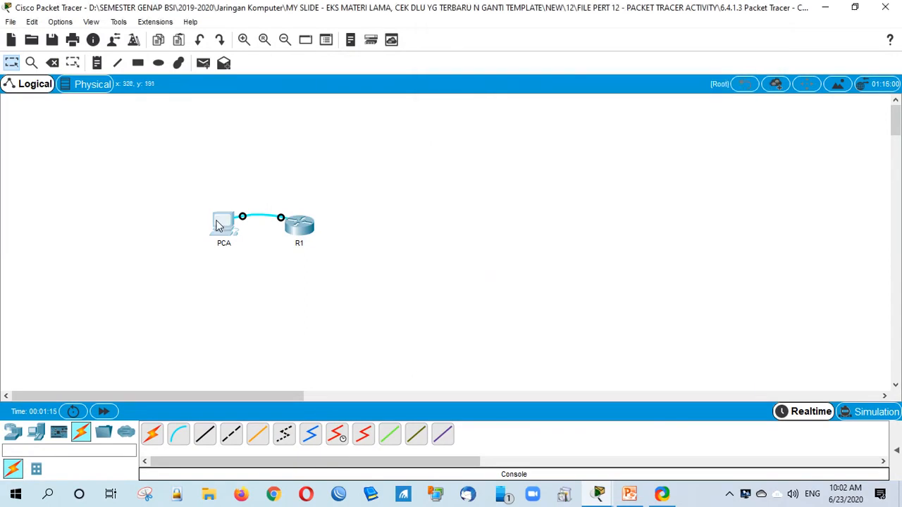
Step: Open PCA's Terminal to R1's console and wake it to show Router> prompts
{"action": "left_click", "coordinate": [219, 226]}
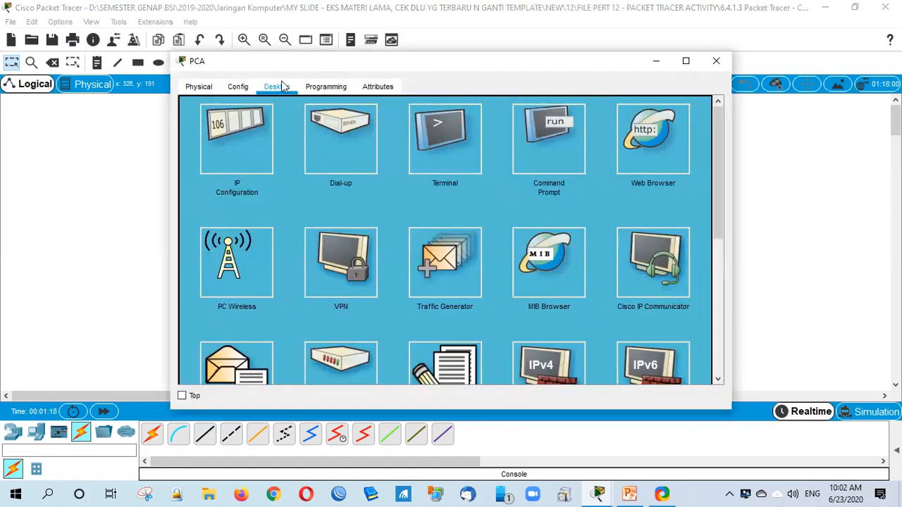
{"action": "left_click", "coordinate": [470, 150]}
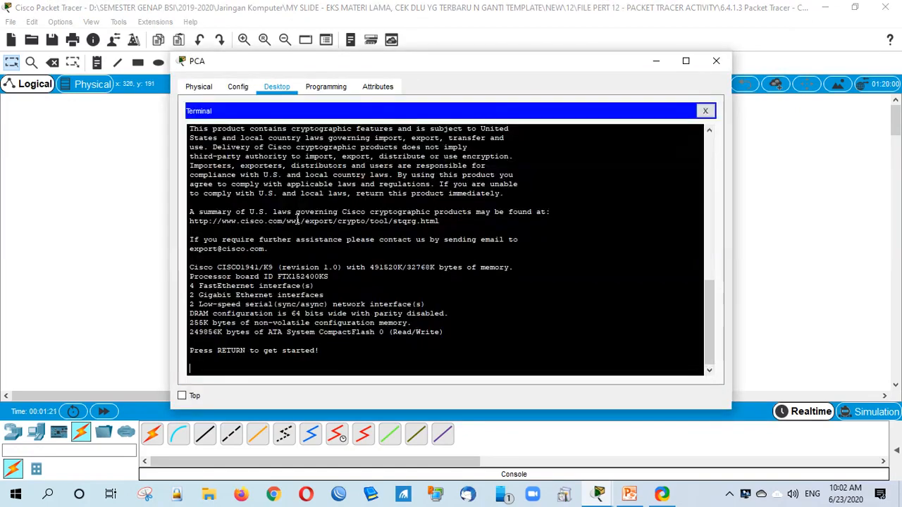
{"action": "key", "text": "Return"}
{"action": "key", "text": "Return"}
{"action": "key", "text": "Return"}
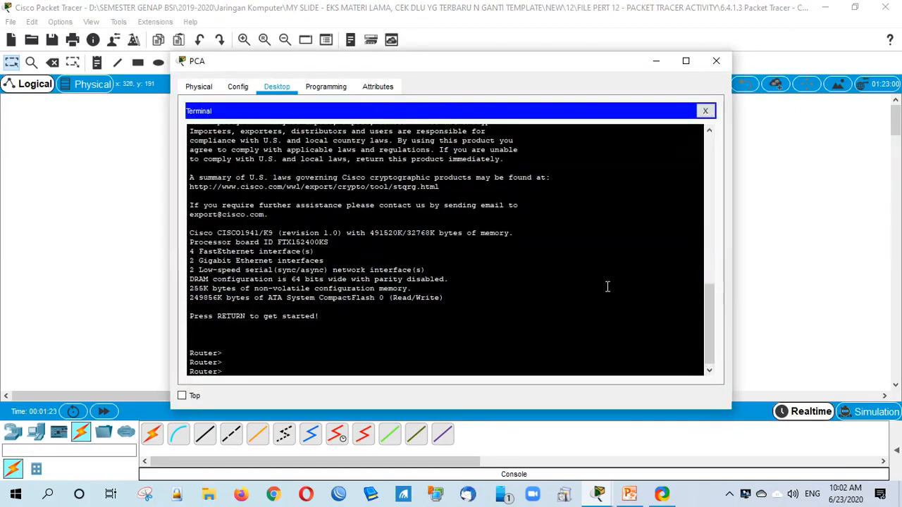
{"action": "mouse_move", "coordinate": [597, 493]}
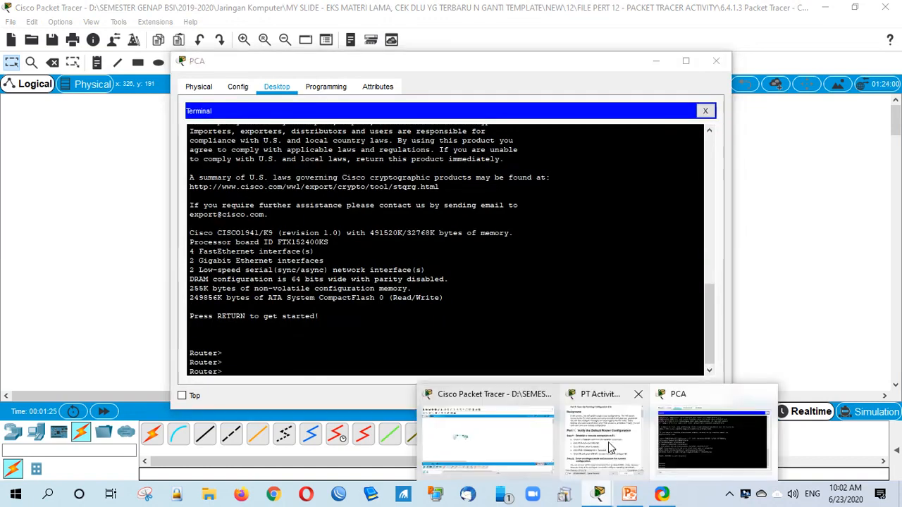
{"action": "left_click", "coordinate": [608, 442]}
Step: Move PCA's window aside and review the show running-config and show startup-config steps
{"action": "left_click_drag", "start_coordinate": [315, 65], "coordinate": [205, 51]}
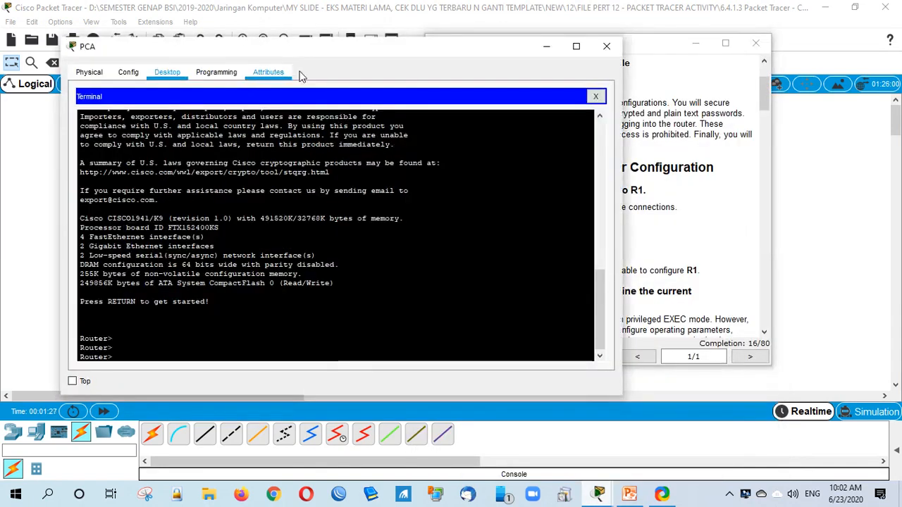
{"action": "left_click", "coordinate": [624, 50]}
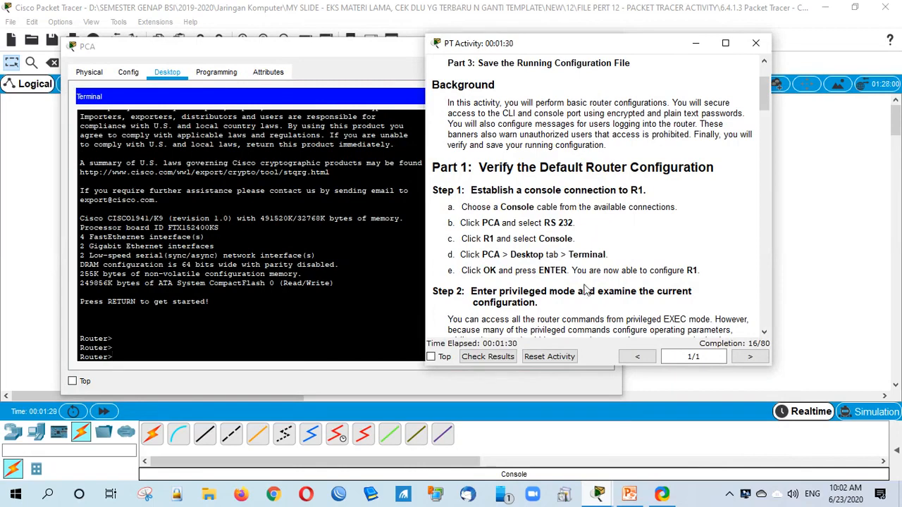
{"action": "scroll", "coordinate": [583, 289], "scroll_direction": "down", "scroll_amount": 3}
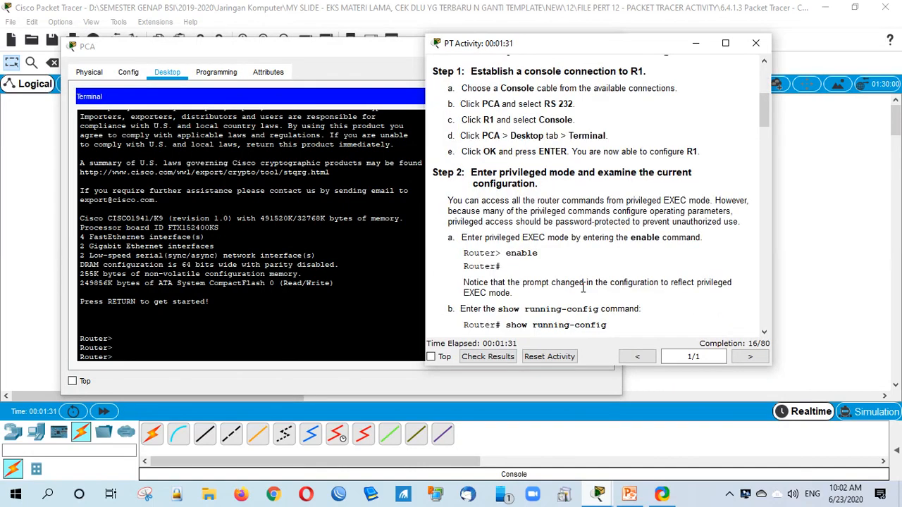
{"action": "scroll", "coordinate": [583, 289], "scroll_direction": "down", "scroll_amount": 2}
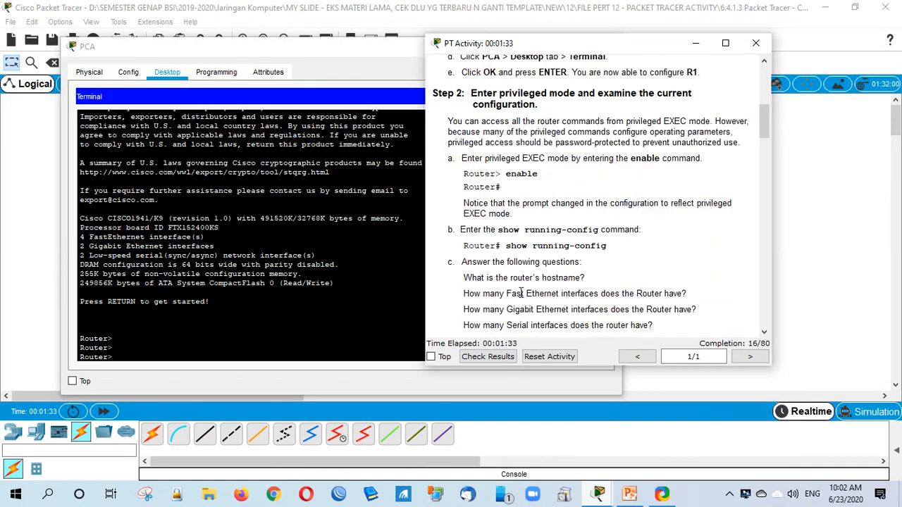
{"action": "left_click_drag", "start_coordinate": [505, 246], "coordinate": [606, 246]}
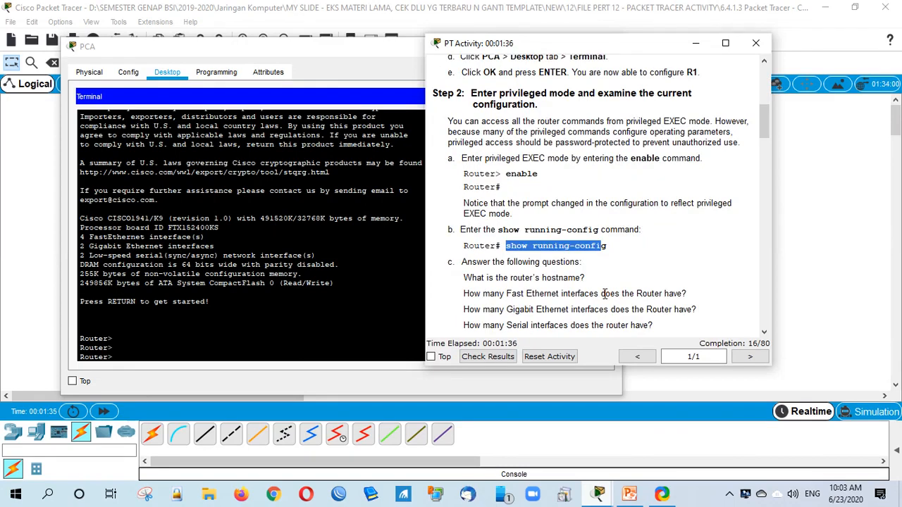
{"action": "scroll", "coordinate": [604, 294], "scroll_direction": "down", "scroll_amount": 4}
{"action": "left_click_drag", "start_coordinate": [510, 214], "coordinate": [606, 214]}
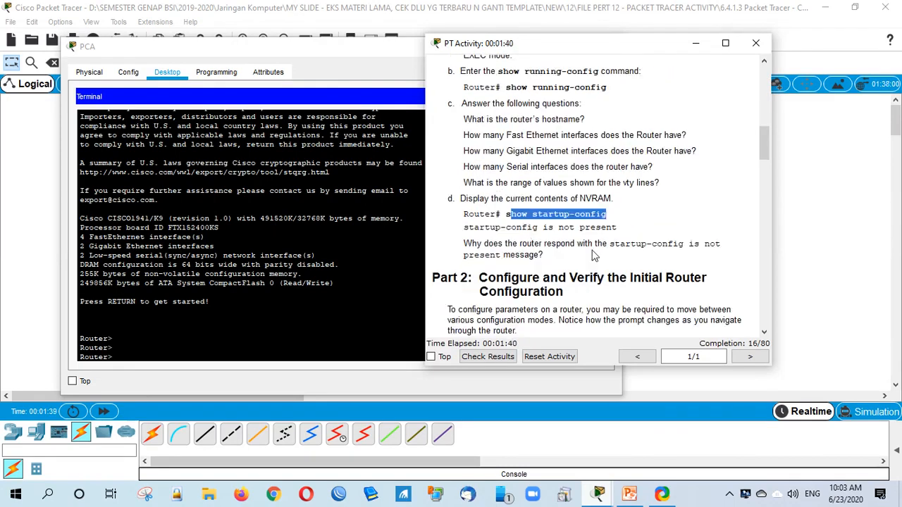
{"action": "left_click", "coordinate": [559, 310]}
Step: Read the R1 hostname and console password requirements in the instructions
{"action": "scroll", "coordinate": [560, 313], "scroll_direction": "down", "scroll_amount": 3}
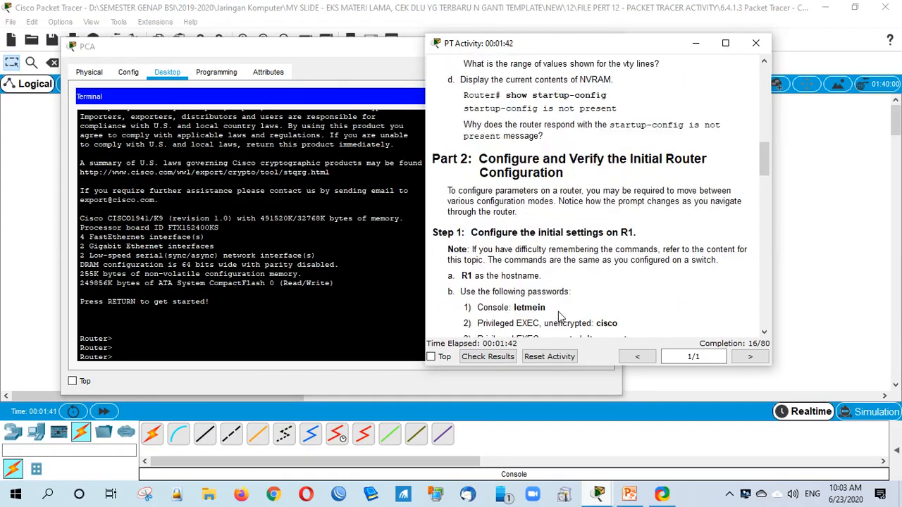
{"action": "scroll", "coordinate": [560, 314], "scroll_direction": "down", "scroll_amount": 1}
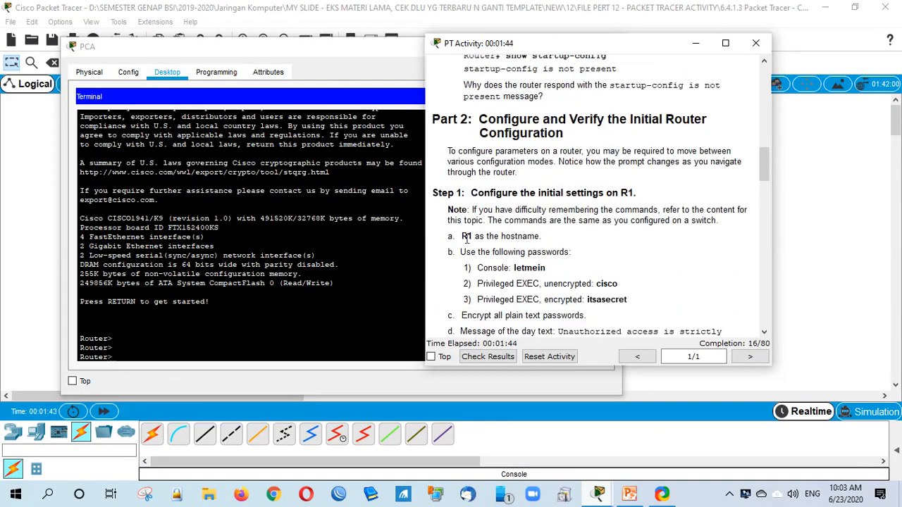
{"action": "left_click_drag", "start_coordinate": [466, 238], "coordinate": [529, 244]}
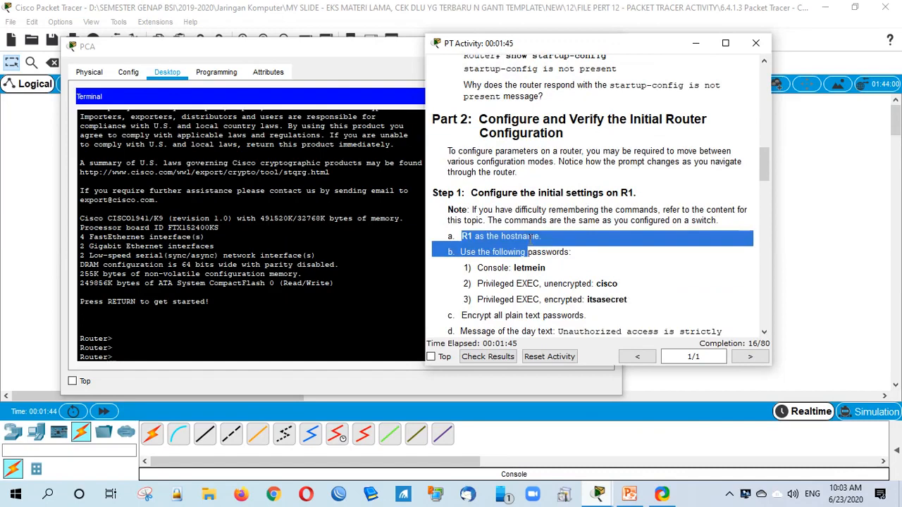
{"action": "left_click", "coordinate": [560, 277]}
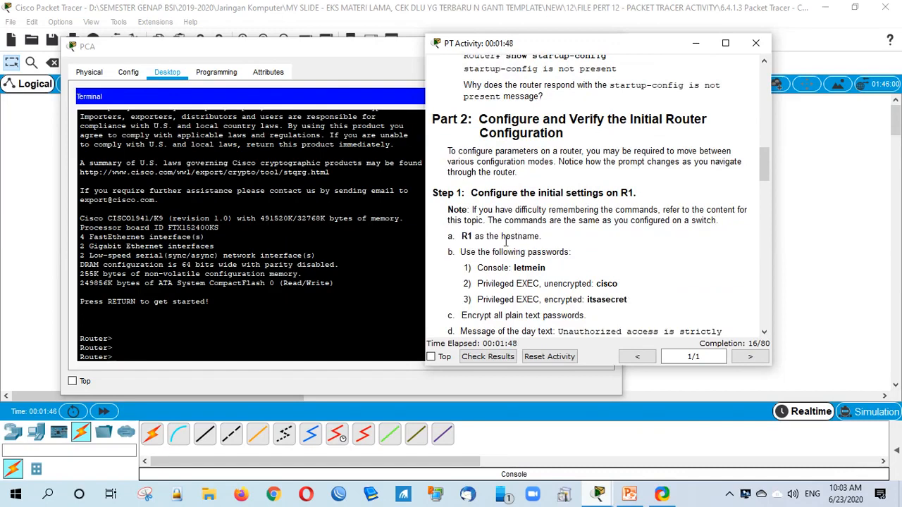
{"action": "scroll", "coordinate": [505, 242], "scroll_direction": "down", "scroll_amount": 1}
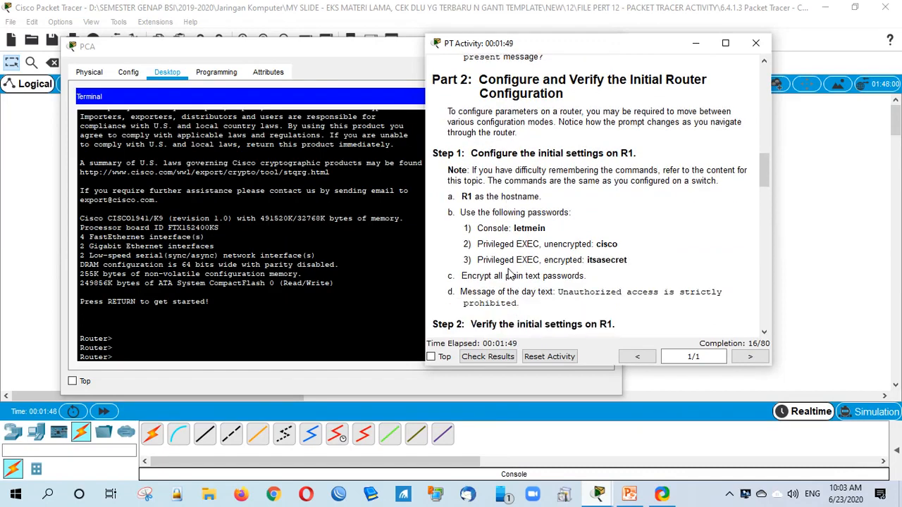
{"action": "scroll", "coordinate": [510, 274], "scroll_direction": "down", "scroll_amount": 2}
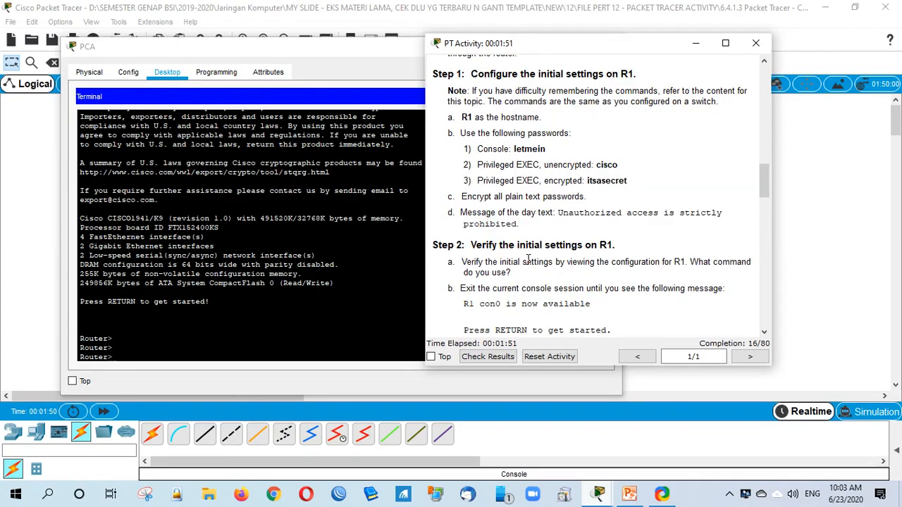
{"action": "left_click_drag", "start_coordinate": [487, 149], "coordinate": [538, 164]}
{"action": "left_click", "coordinate": [527, 181]}
Step: Scroll through the remaining instructions and back, then bring PCA's terminal forward
{"action": "scroll", "coordinate": [557, 282], "scroll_direction": "down", "scroll_amount": 2}
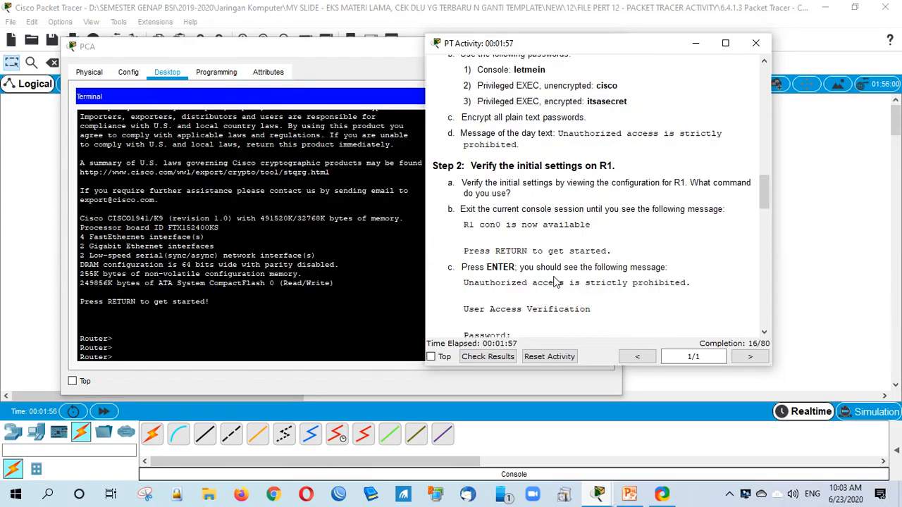
{"action": "scroll", "coordinate": [557, 282], "scroll_direction": "down", "scroll_amount": 8}
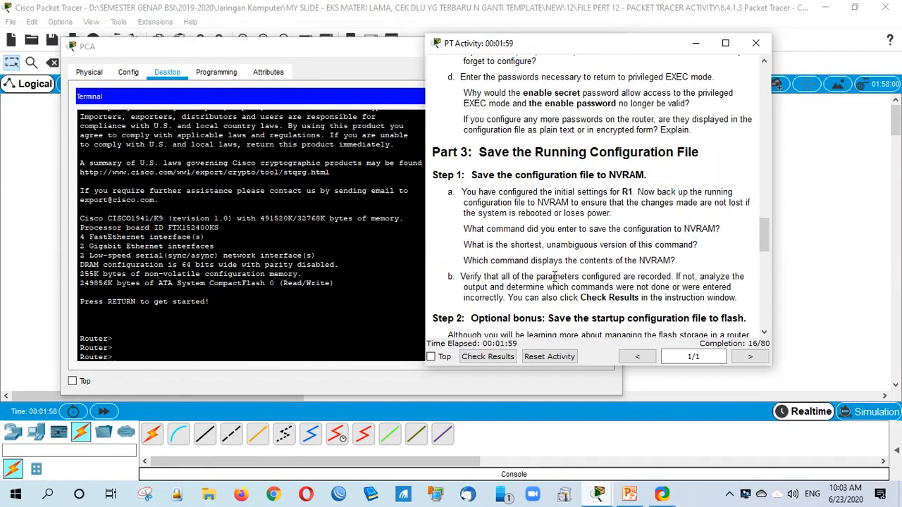
{"action": "scroll", "coordinate": [555, 279], "scroll_direction": "down", "scroll_amount": 4}
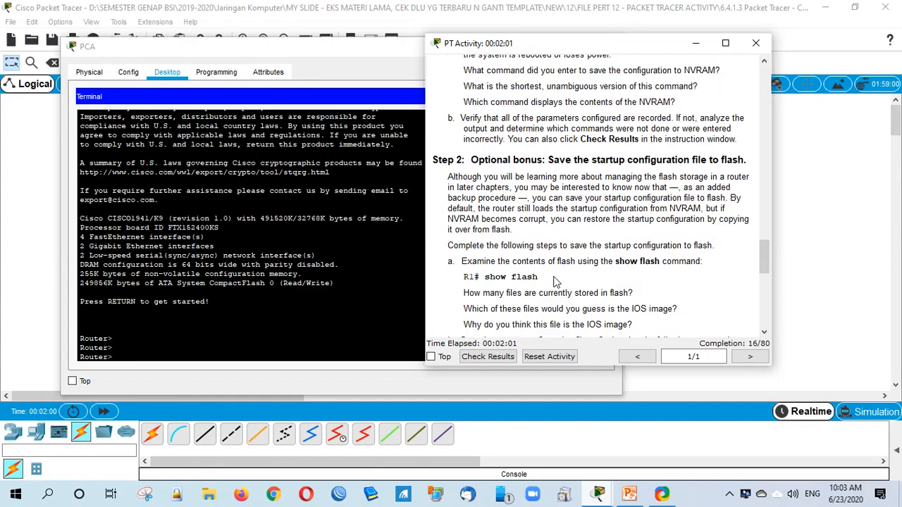
{"action": "scroll", "coordinate": [554, 282], "scroll_direction": "down", "scroll_amount": 10}
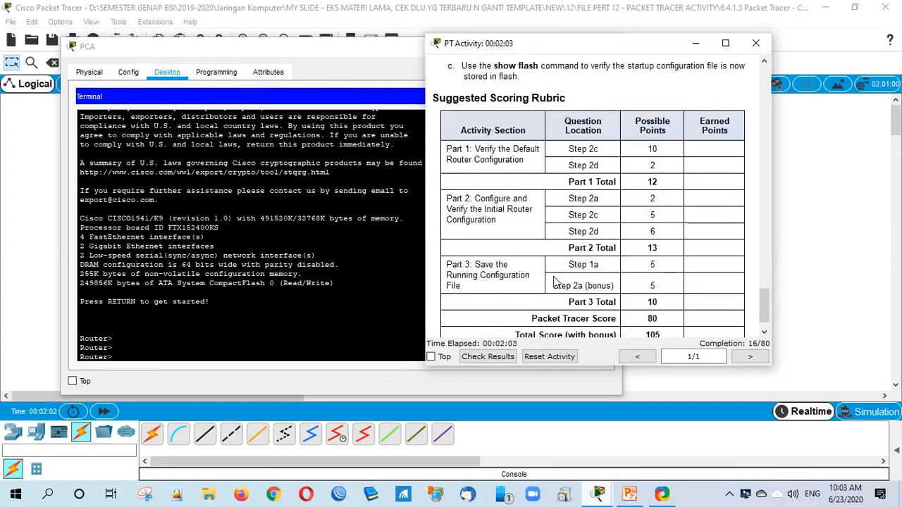
{"action": "scroll", "coordinate": [554, 281], "scroll_direction": "up", "scroll_amount": 2}
{"action": "scroll", "coordinate": [554, 282], "scroll_direction": "up", "scroll_amount": 5}
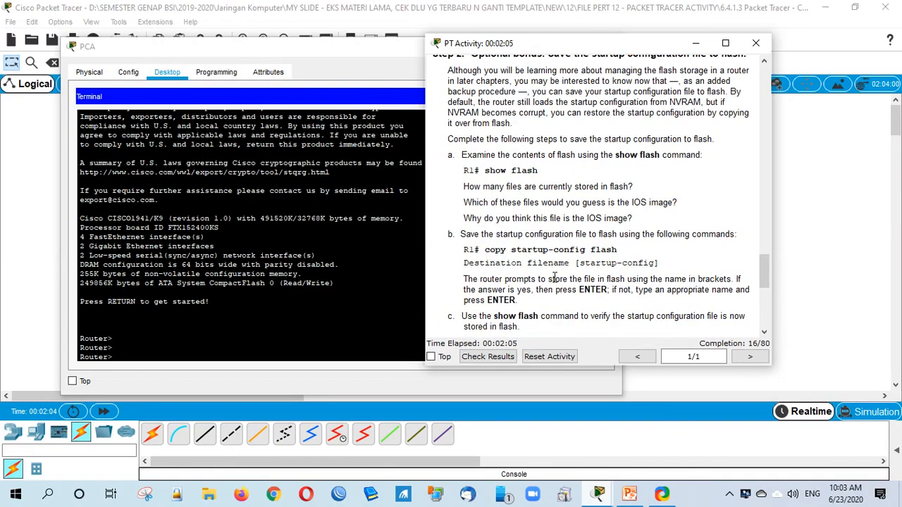
{"action": "scroll", "coordinate": [554, 279], "scroll_direction": "up", "scroll_amount": 9}
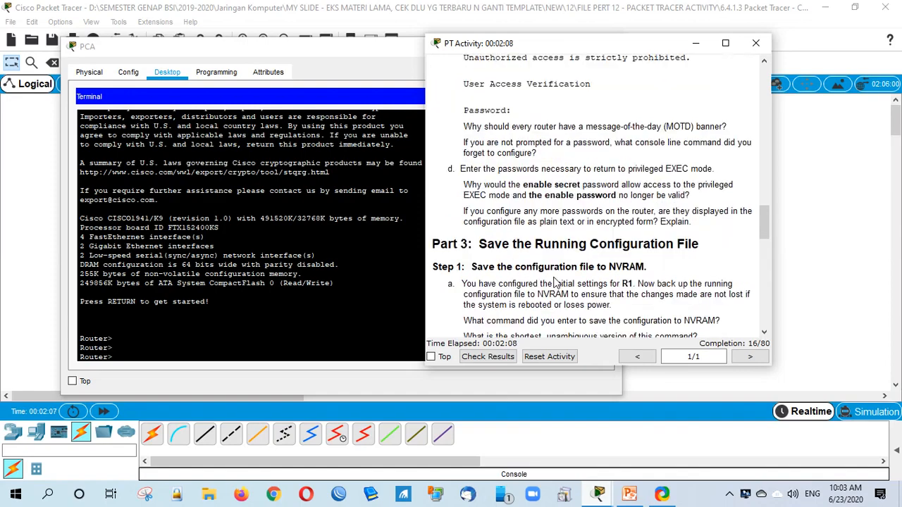
{"action": "scroll", "coordinate": [554, 281], "scroll_direction": "up", "scroll_amount": 4}
{"action": "scroll", "coordinate": [554, 282], "scroll_direction": "up", "scroll_amount": 5}
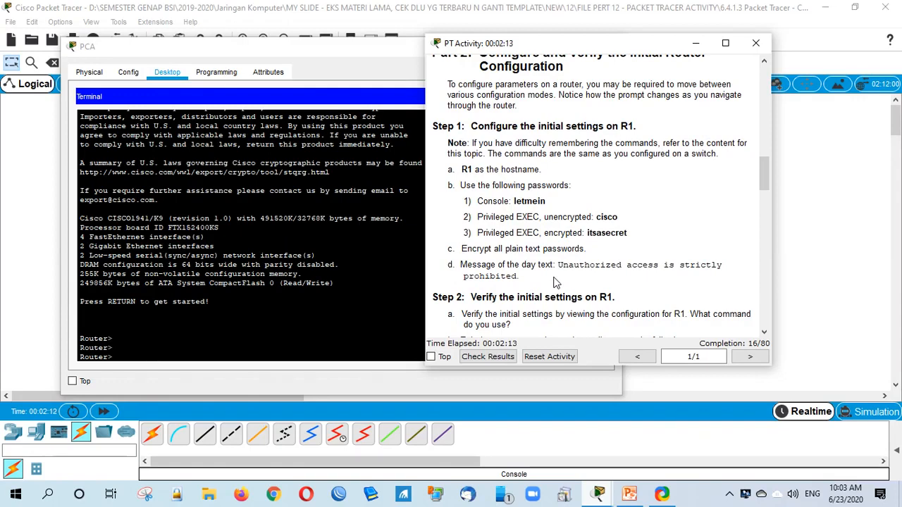
{"action": "scroll", "coordinate": [554, 280], "scroll_direction": "up", "scroll_amount": 1}
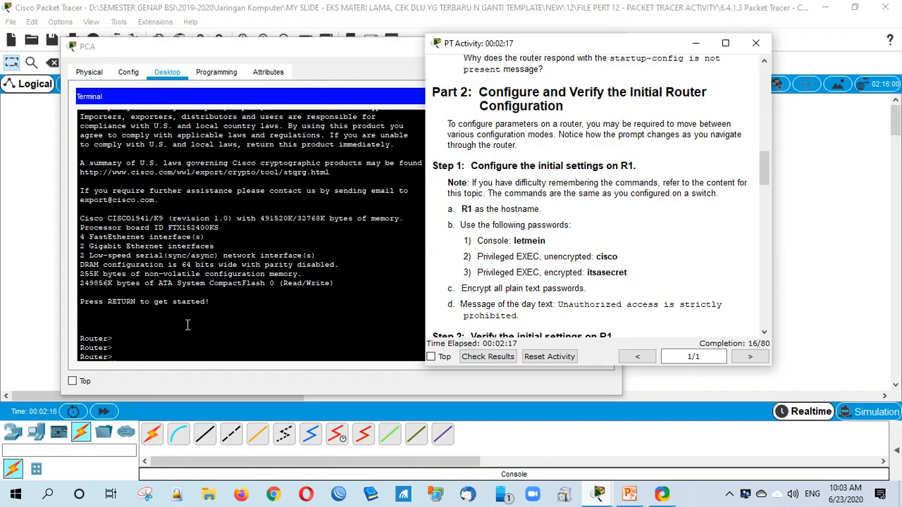
{"action": "left_click", "coordinate": [248, 358]}
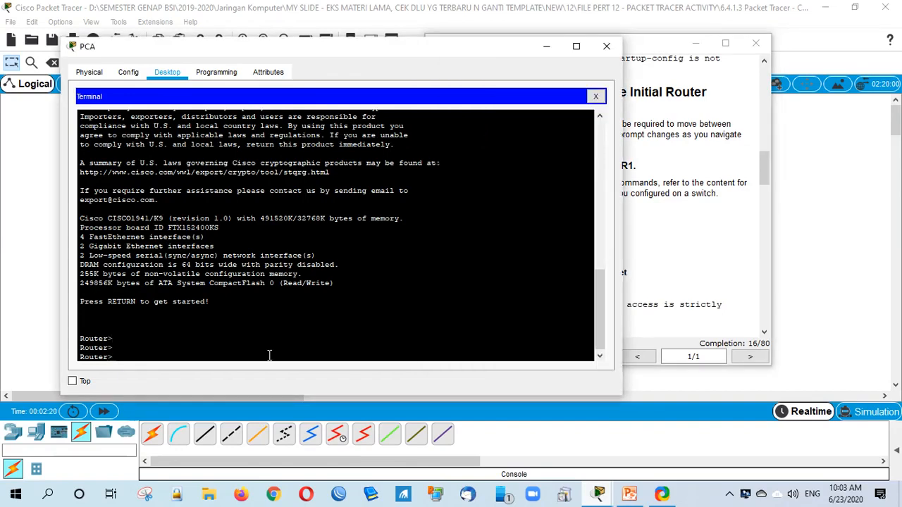
Step: Enter privileged and global configuration mode and set the router hostname to R1
{"action": "type", "text": "en"}
{"action": "key", "text": "Return"}
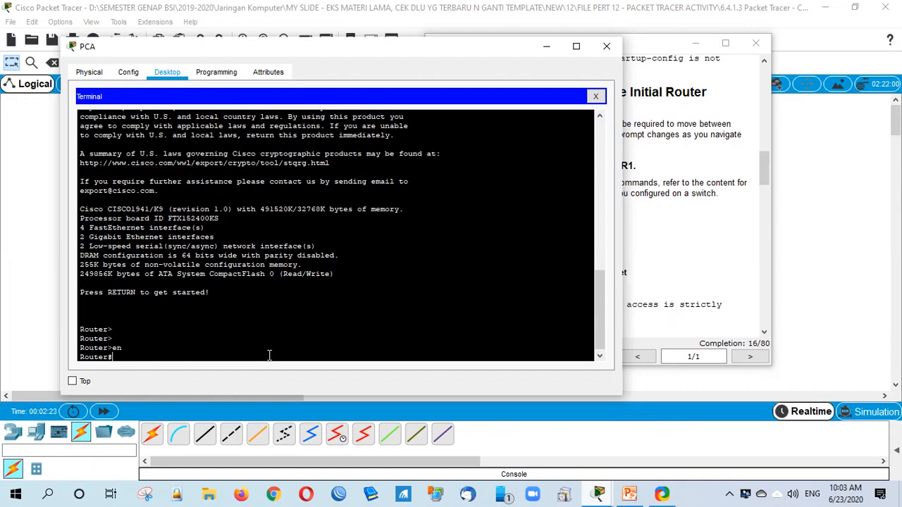
{"action": "type", "text": "conf"}
{"action": "key", "text": "Tab"}
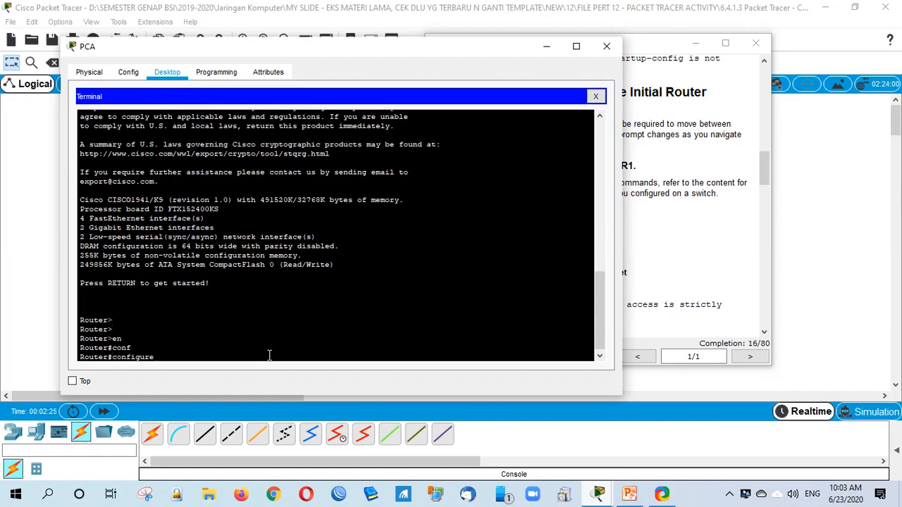
{"action": "type", "text": "t"}
{"action": "key", "text": "Tab"}
{"action": "key", "text": "Return"}
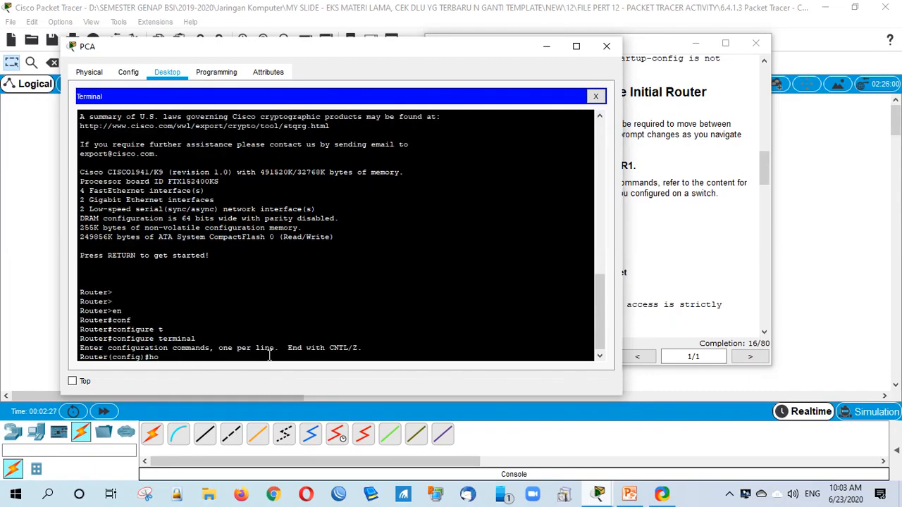
{"action": "type", "text": "hostname R1"}
{"action": "key", "text": "Return"}
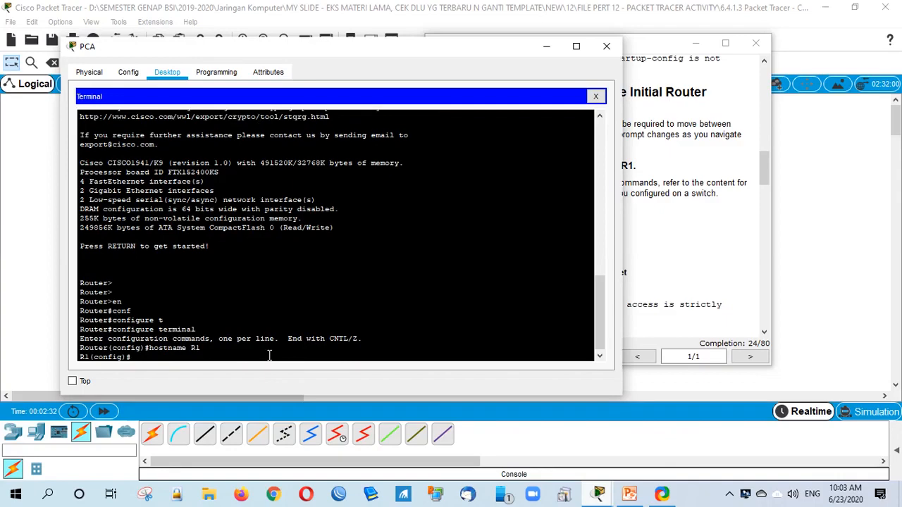
{"action": "left_click", "coordinate": [707, 364]}
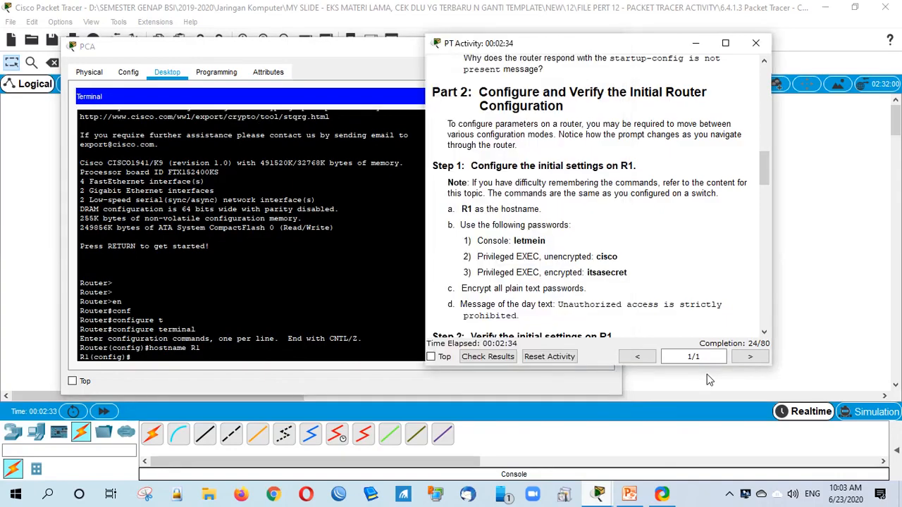
Step: Check results and view the Assessment Items: 24/80 with Host Name correct
{"action": "left_click", "coordinate": [487, 356]}
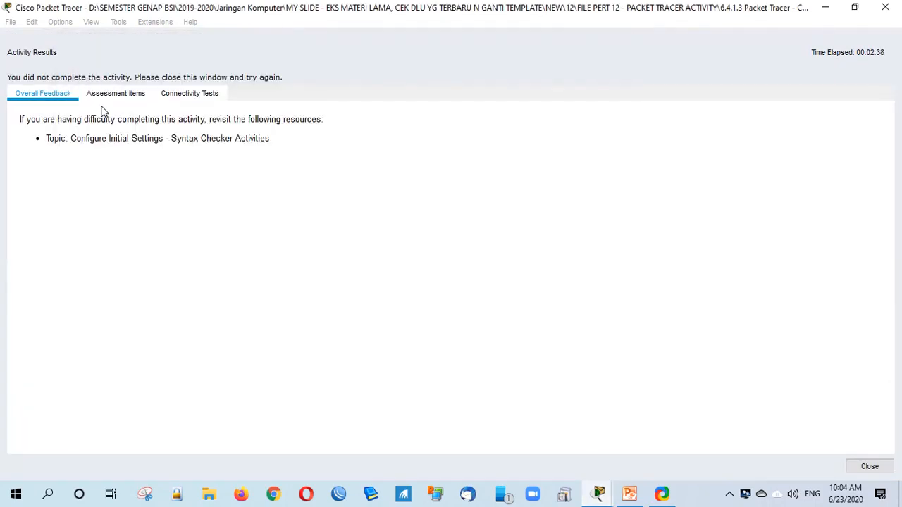
{"action": "left_click", "coordinate": [106, 97]}
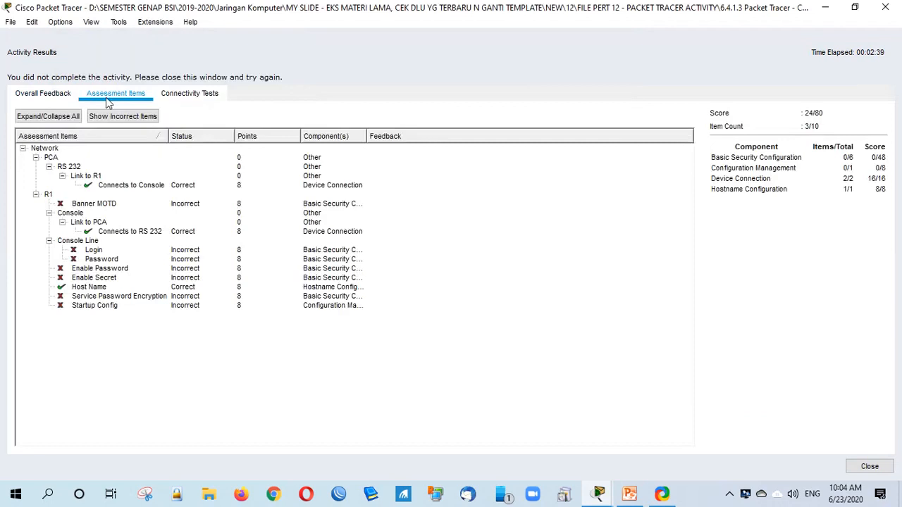
{"action": "left_click", "coordinate": [104, 205]}
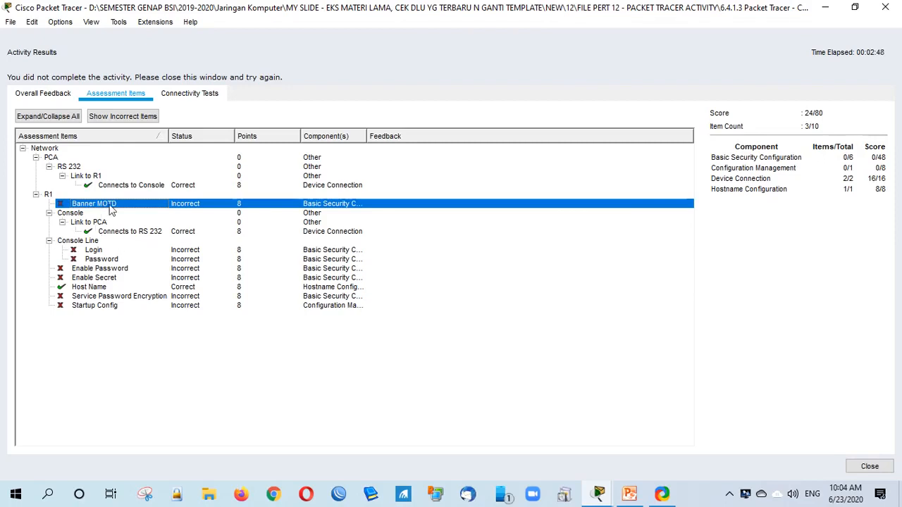
Step: Close the activity results report to return to the instructions at 24/80
{"action": "left_click", "coordinate": [868, 466]}
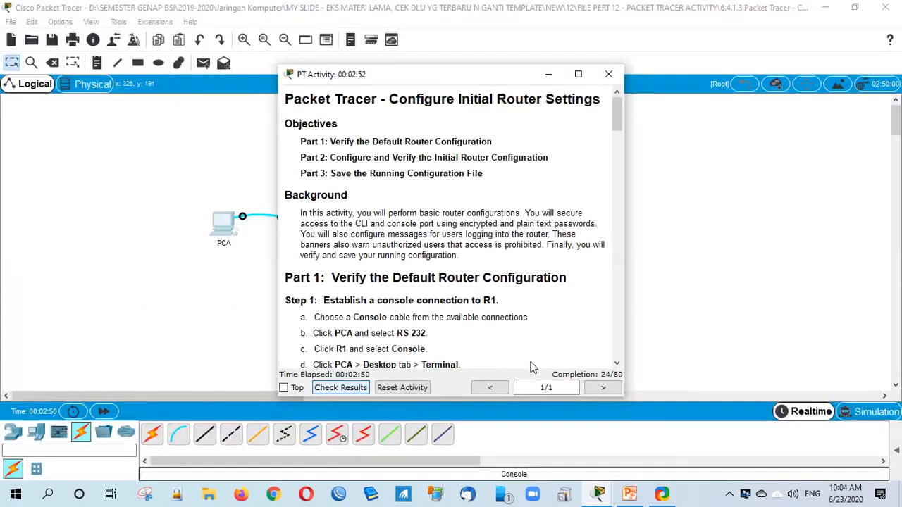
Step: Move the instructions window right and read down to the Suggested Scoring Rubric
{"action": "left_click_drag", "start_coordinate": [435, 76], "coordinate": [640, 73]}
{"action": "scroll", "coordinate": [602, 325], "scroll_direction": "down", "scroll_amount": 3}
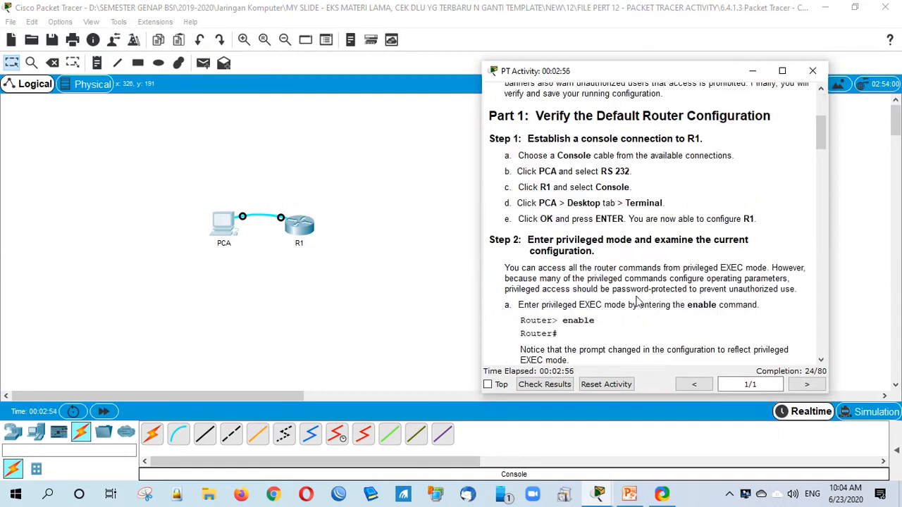
{"action": "scroll", "coordinate": [630, 317], "scroll_direction": "down", "scroll_amount": 1}
{"action": "scroll", "coordinate": [622, 336], "scroll_direction": "down", "scroll_amount": 3}
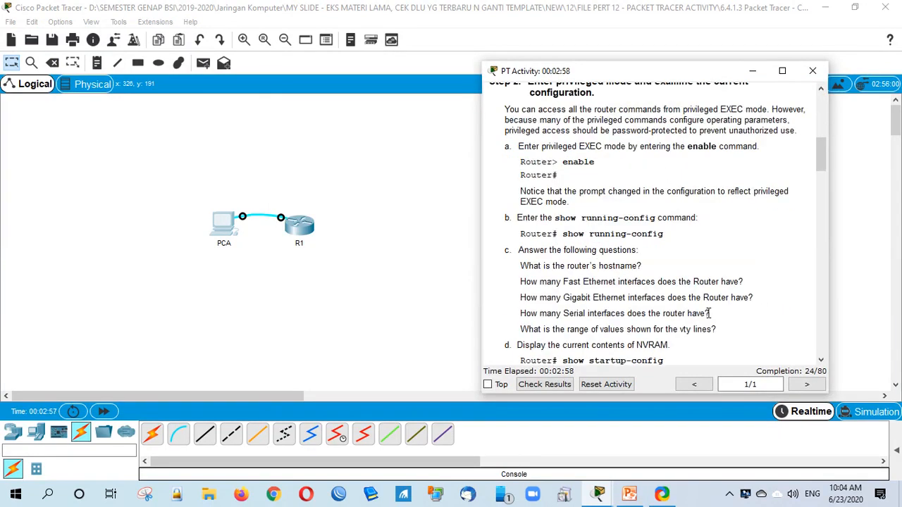
{"action": "scroll", "coordinate": [708, 313], "scroll_direction": "down", "scroll_amount": 8}
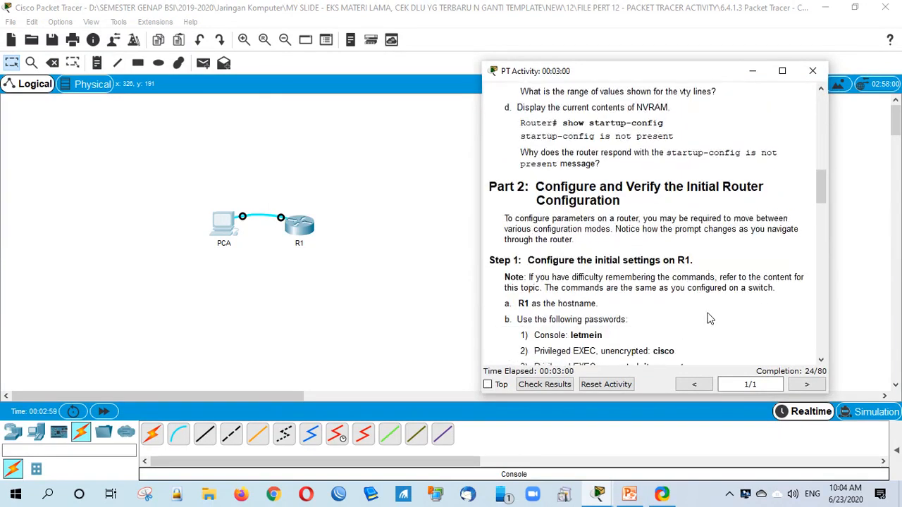
{"action": "scroll", "coordinate": [708, 319], "scroll_direction": "down", "scroll_amount": 1}
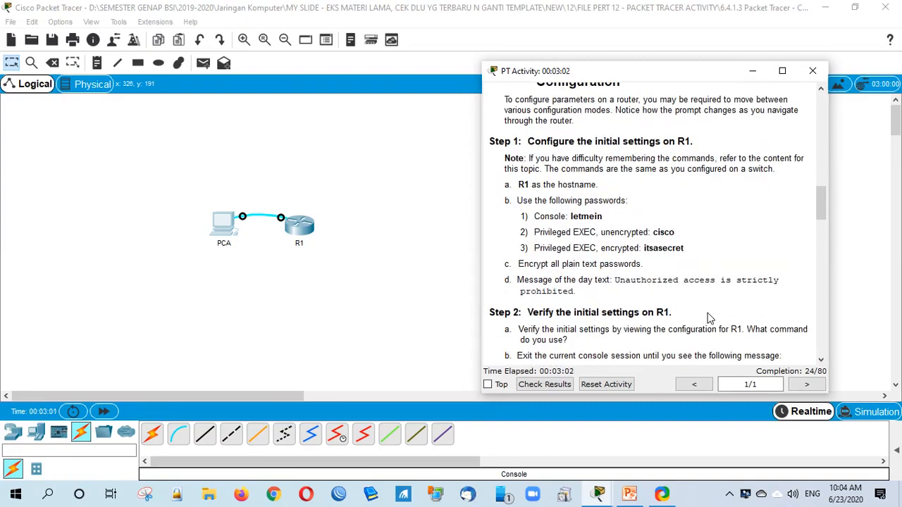
{"action": "scroll", "coordinate": [708, 319], "scroll_direction": "down", "scroll_amount": 3}
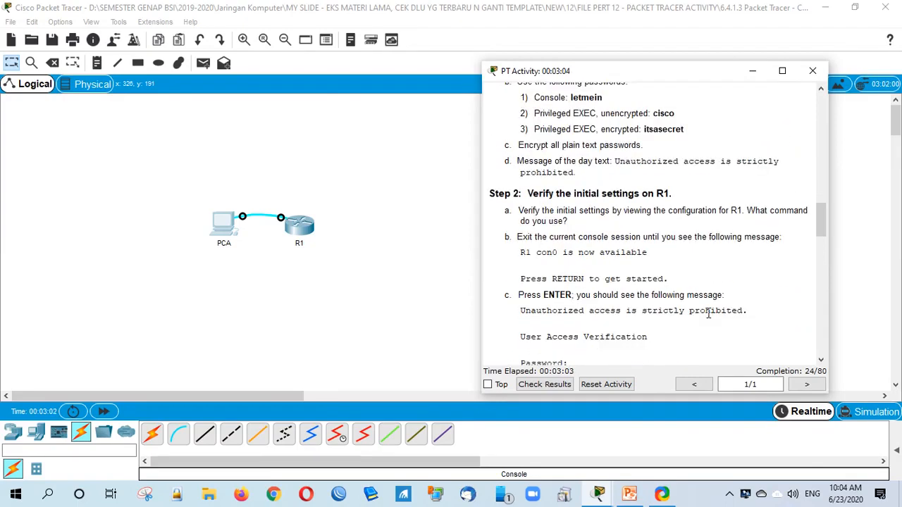
{"action": "scroll", "coordinate": [708, 313], "scroll_direction": "down", "scroll_amount": 4}
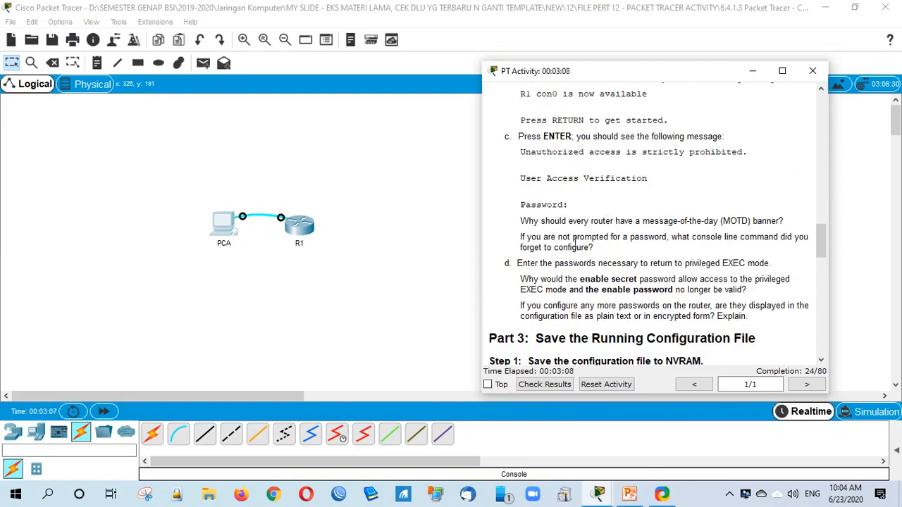
{"action": "scroll", "coordinate": [705, 266], "scroll_direction": "down", "scroll_amount": 1}
{"action": "scroll", "coordinate": [704, 266], "scroll_direction": "down", "scroll_amount": 5}
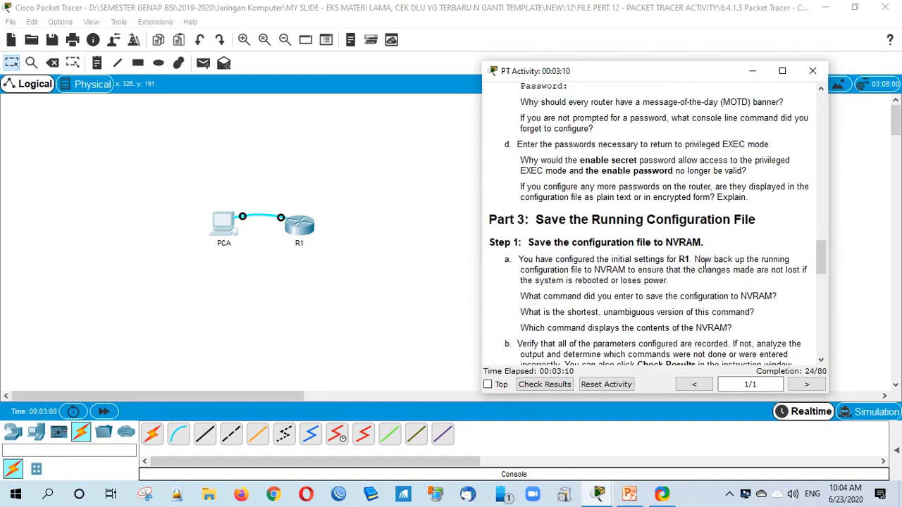
{"action": "scroll", "coordinate": [791, 295], "scroll_direction": "down", "scroll_amount": 10}
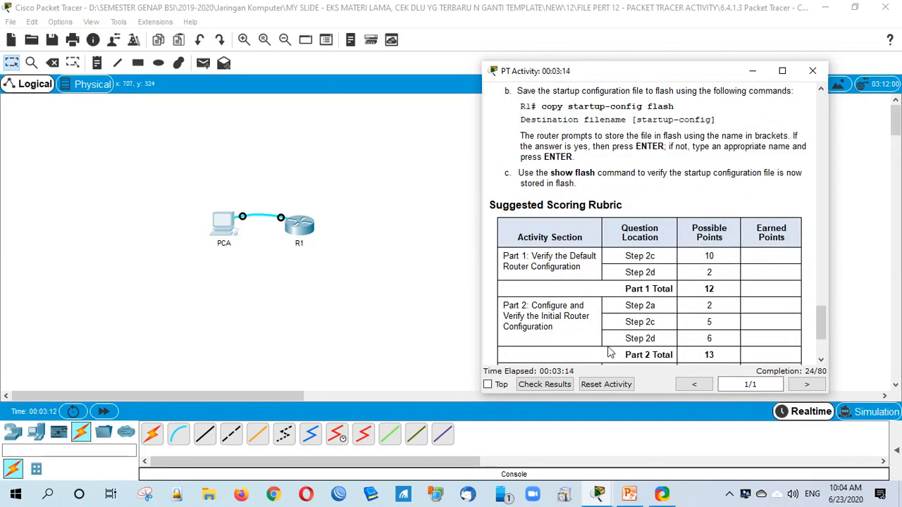
{"action": "left_click", "coordinate": [598, 493]}
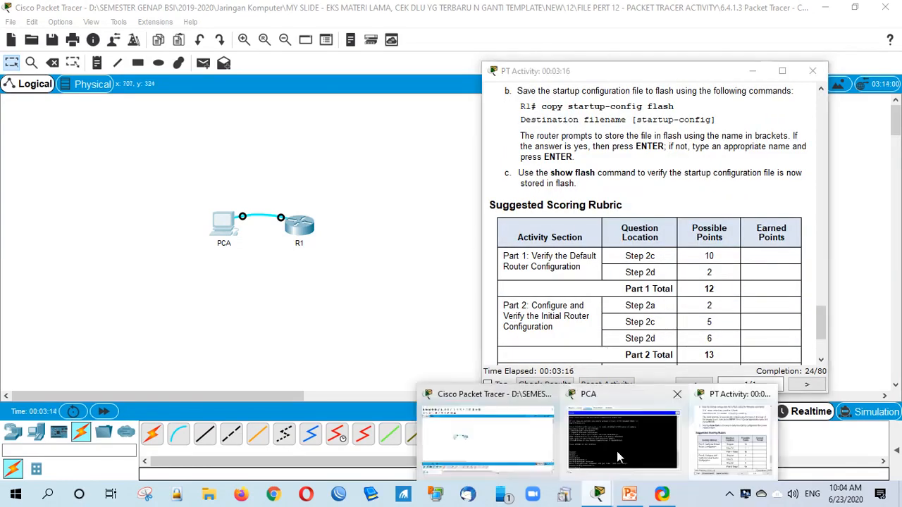
Step: In PCA's terminal, list the available global configuration commands with ?
{"action": "left_click", "coordinate": [617, 451]}
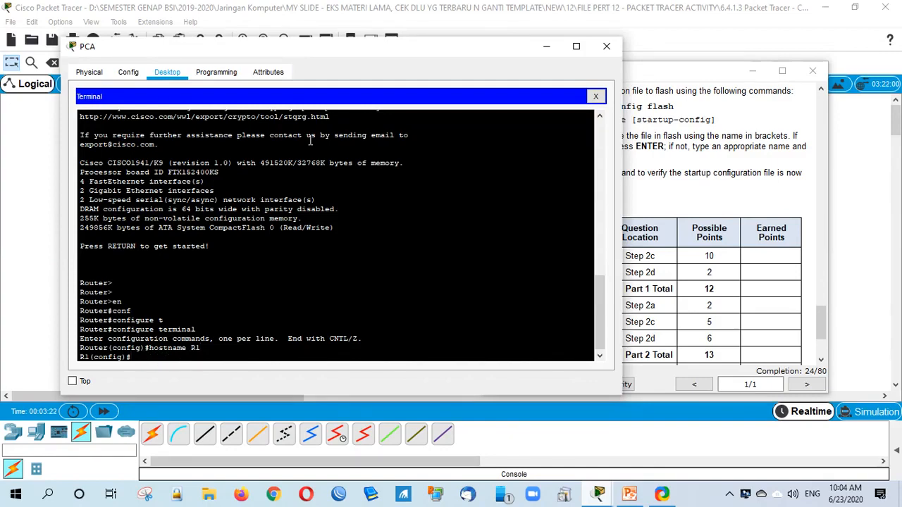
{"action": "left_click_drag", "start_coordinate": [338, 50], "coordinate": [319, 48]}
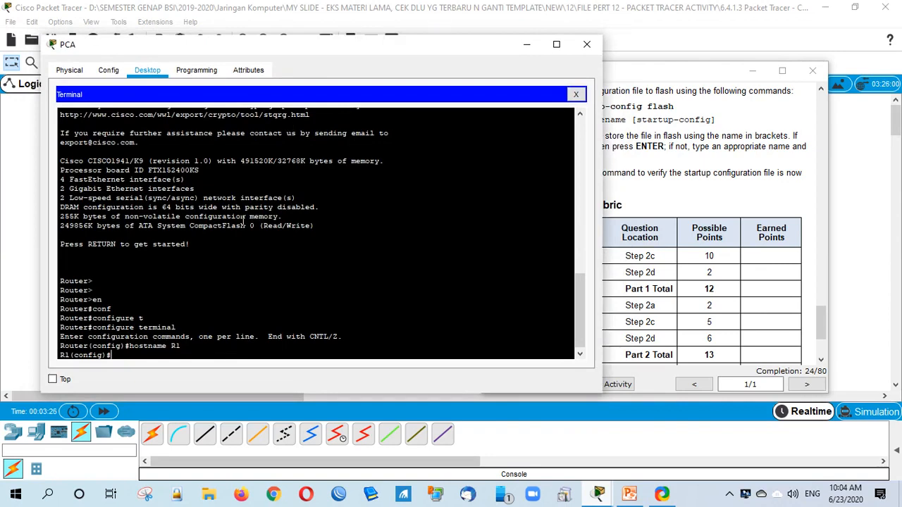
{"action": "type", "text": "?"}
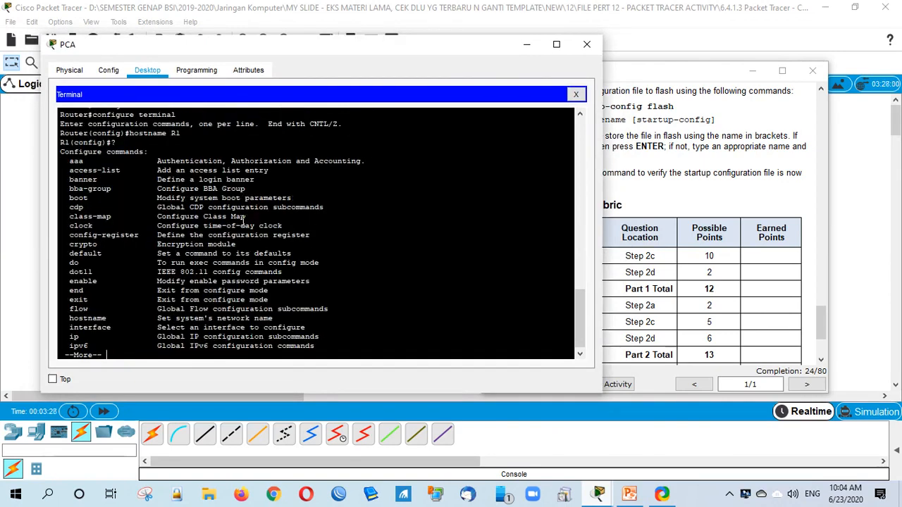
{"action": "key", "text": "Return"}
{"action": "key", "text": "Return"}
{"action": "key", "text": "Return"}
{"action": "key", "text": "Return"}
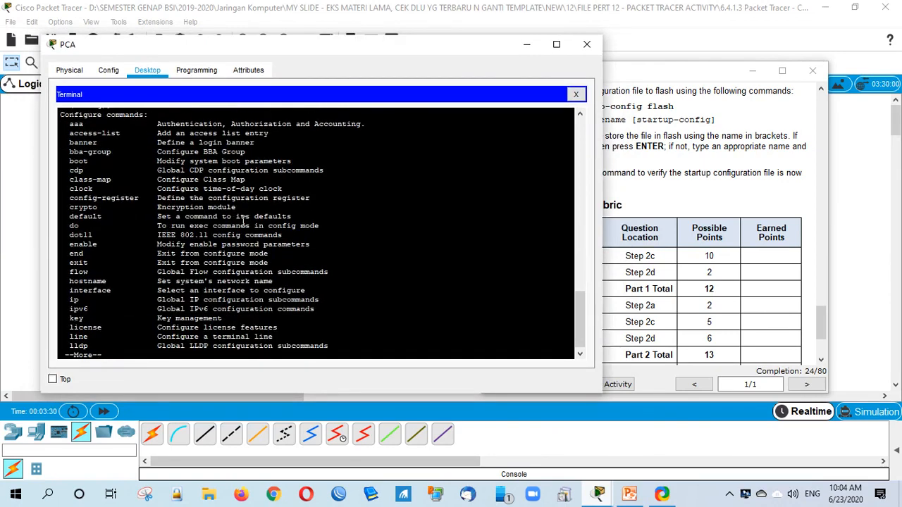
{"action": "key", "text": "Return"}
{"action": "key", "text": "Return"}
{"action": "key", "text": "Return"}
{"action": "key", "text": "Return"}
{"action": "key", "text": "Return"}
{"action": "key", "text": "Return"}
{"action": "key", "text": "Return"}
{"action": "key", "text": "Return"}
{"action": "key", "text": "Return"}
{"action": "key", "text": "Return"}
{"action": "key", "text": "Return"}
{"action": "key", "text": "Return"}
{"action": "key", "text": "Return"}
{"action": "key", "text": "Return"}
{"action": "key", "text": "Return"}
{"action": "key", "text": "Return"}
{"action": "key", "text": "Return"}
{"action": "key", "text": "Return"}
{"action": "key", "text": "Return"}
{"action": "key", "text": "Return"}
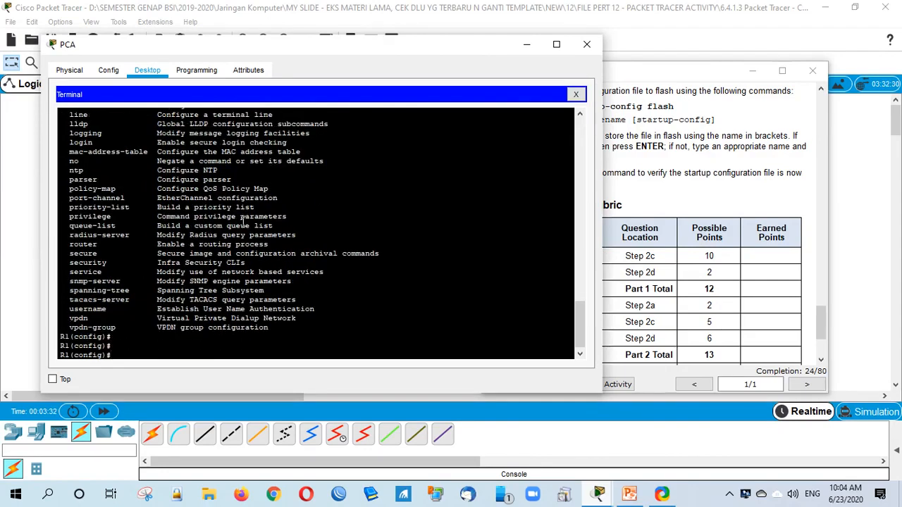
{"action": "key", "text": "Return"}
{"action": "key", "text": "Return"}
{"action": "key", "text": "Return"}
{"action": "key", "text": "Return"}
Step: Set R1's message-of-the-day banner to "warning" with banner motd
{"action": "type", "text": "bann"}
{"action": "key", "text": "Tab"}
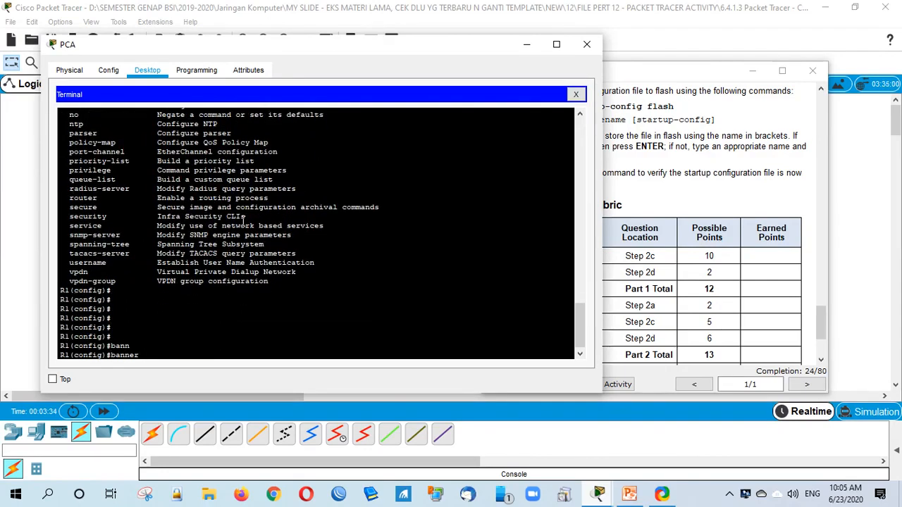
{"action": "type", "text": "mo"}
{"action": "key", "text": "Tab"}
{"action": "type", "text": "\"warning"}
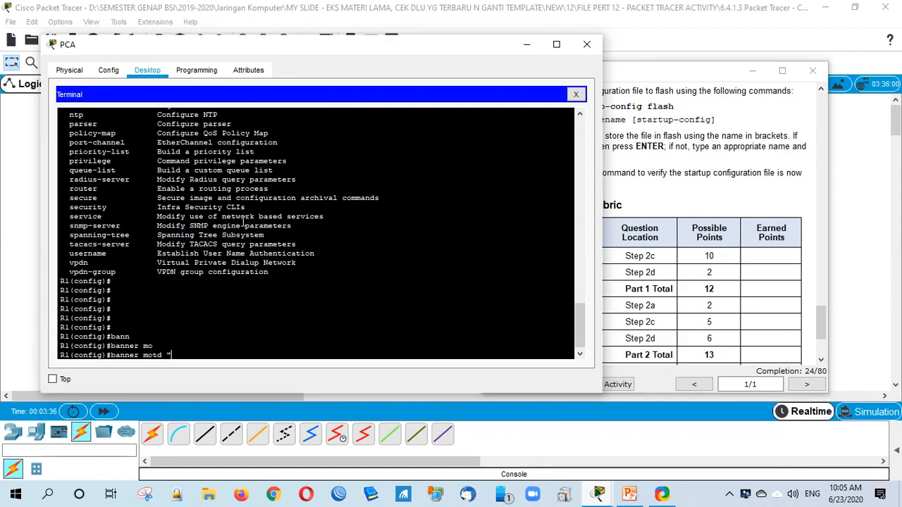
{"action": "type", "text": "\""}
{"action": "key", "text": "Return"}
{"action": "left_click", "coordinate": [618, 273]}
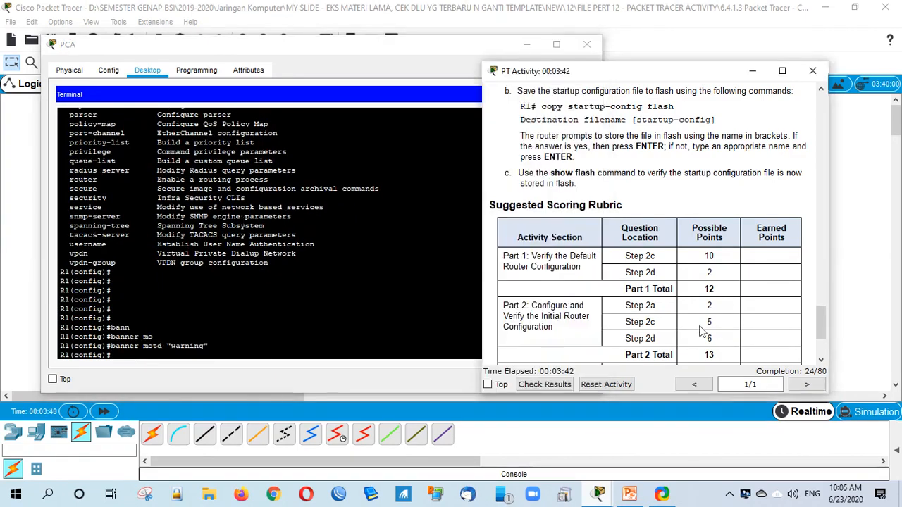
Step: Check results: still 24/80, with Banner MOTD marked incorrect
{"action": "left_click", "coordinate": [544, 384]}
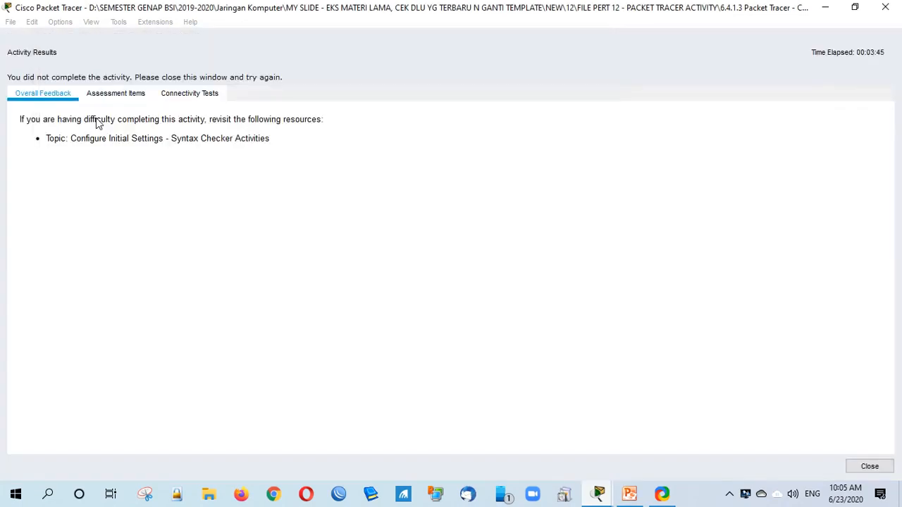
{"action": "left_click", "coordinate": [115, 93]}
{"action": "left_click", "coordinate": [125, 205]}
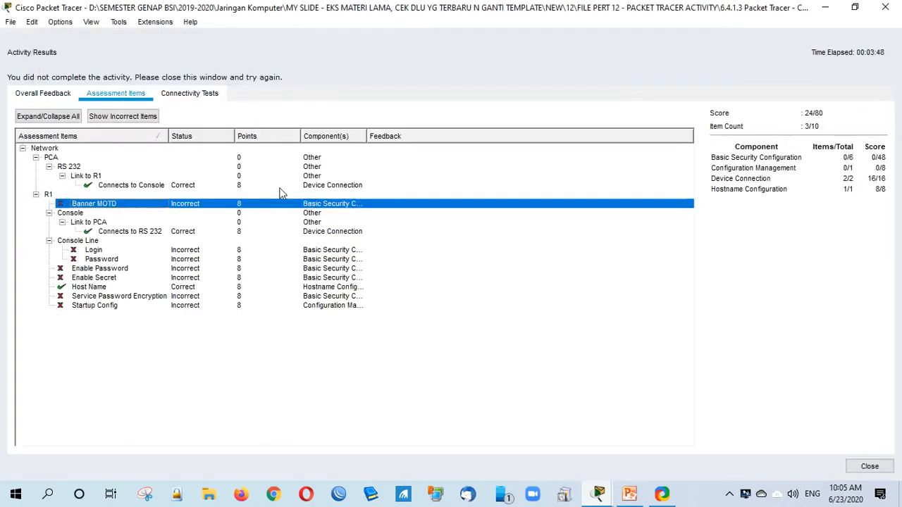
{"action": "left_click", "coordinate": [874, 468]}
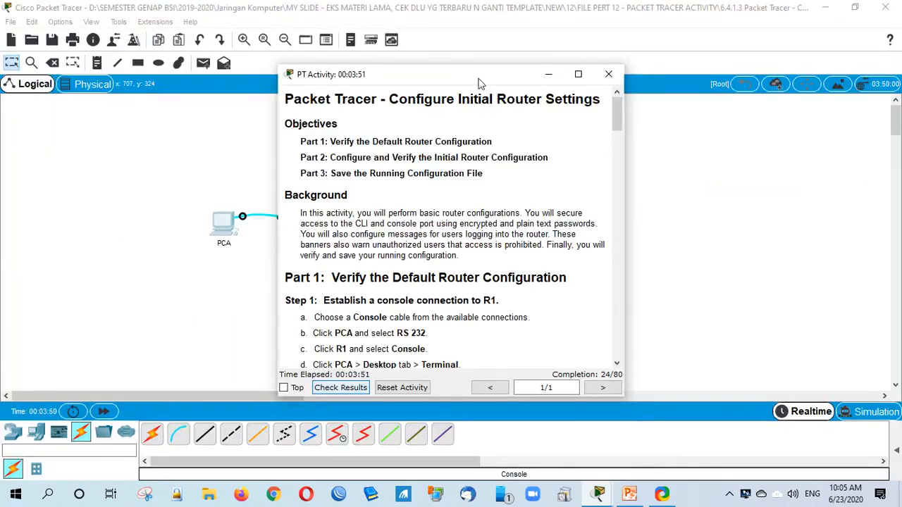
Step: Scroll the instructions to Part 2 Step 1 and select the required MOTD text
{"action": "left_click_drag", "start_coordinate": [481, 76], "coordinate": [648, 110]}
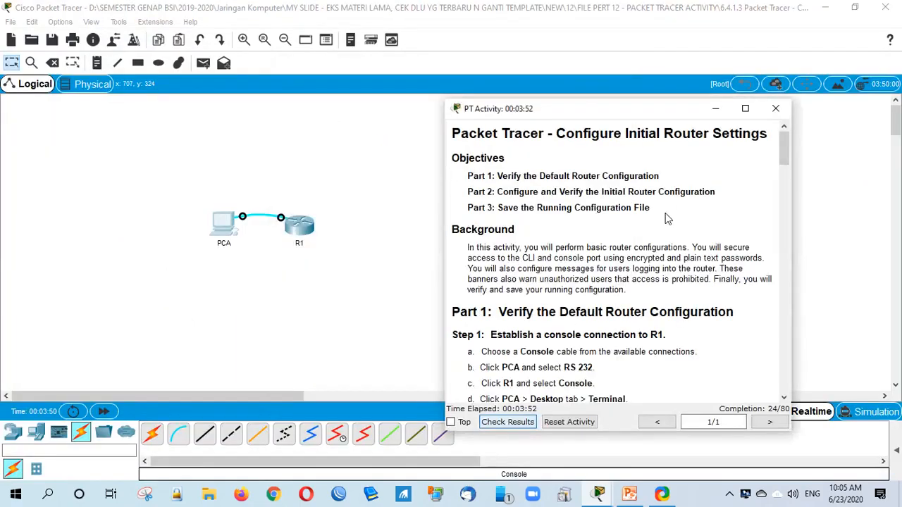
{"action": "scroll", "coordinate": [709, 273], "scroll_direction": "down", "scroll_amount": 3}
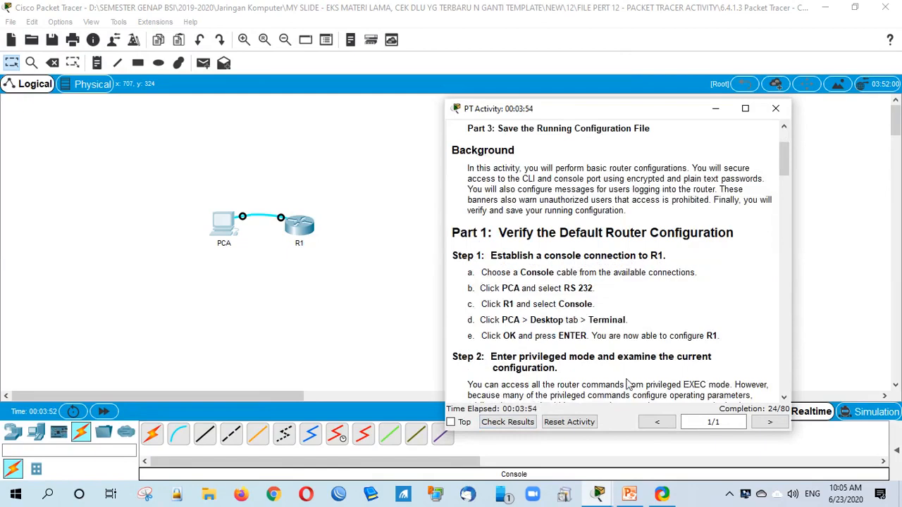
{"action": "scroll", "coordinate": [628, 385], "scroll_direction": "down", "scroll_amount": 3}
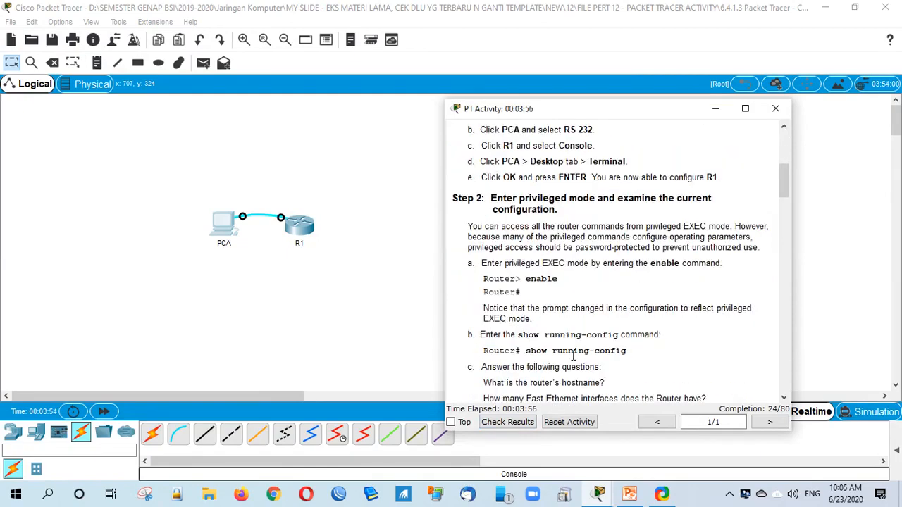
{"action": "scroll", "coordinate": [572, 356], "scroll_direction": "down", "scroll_amount": 3}
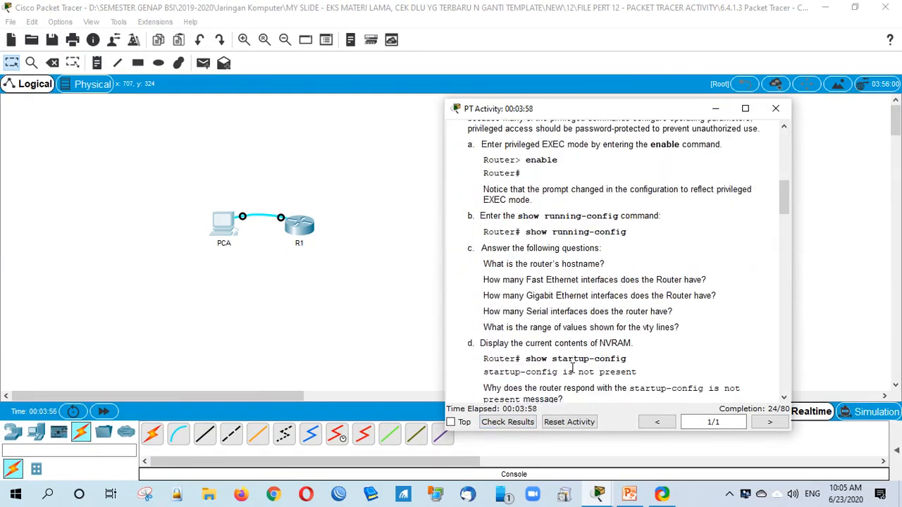
{"action": "scroll", "coordinate": [582, 350], "scroll_direction": "down", "scroll_amount": 3}
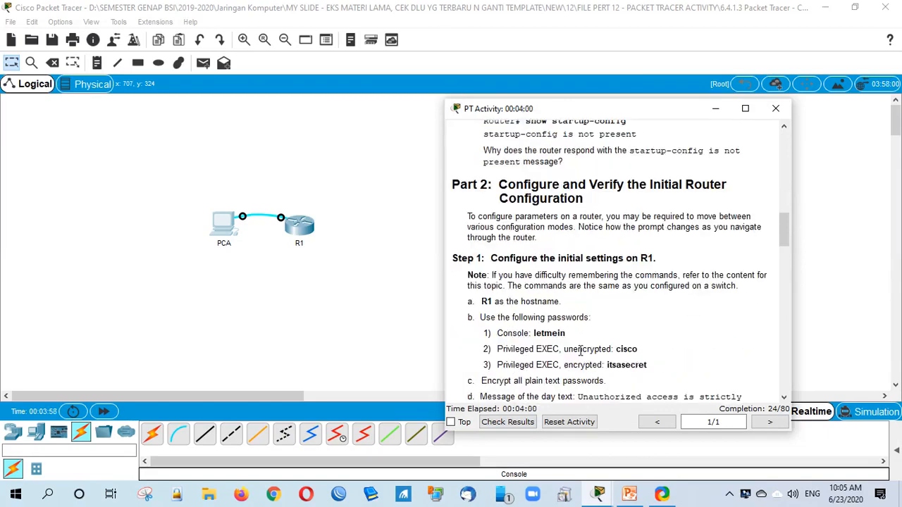
{"action": "scroll", "coordinate": [582, 352], "scroll_direction": "down", "scroll_amount": 2}
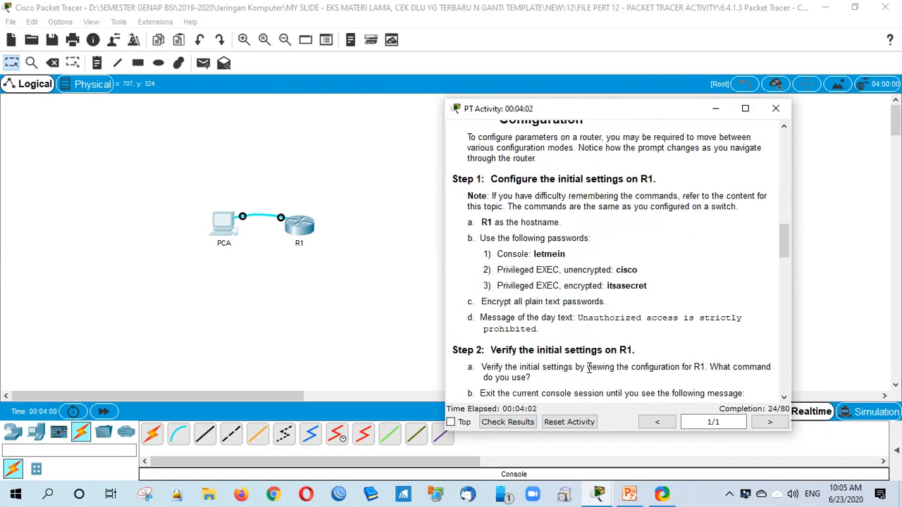
{"action": "mouse_move", "coordinate": [578, 318]}
{"action": "left_mouse_down"}
{"action": "mouse_move", "coordinate": [646, 322]}
{"action": "mouse_move", "coordinate": [569, 327]}
{"action": "left_mouse_up"}
Step: Bring the PCA terminal forward and narrow its window
{"action": "left_click", "coordinate": [569, 327]}
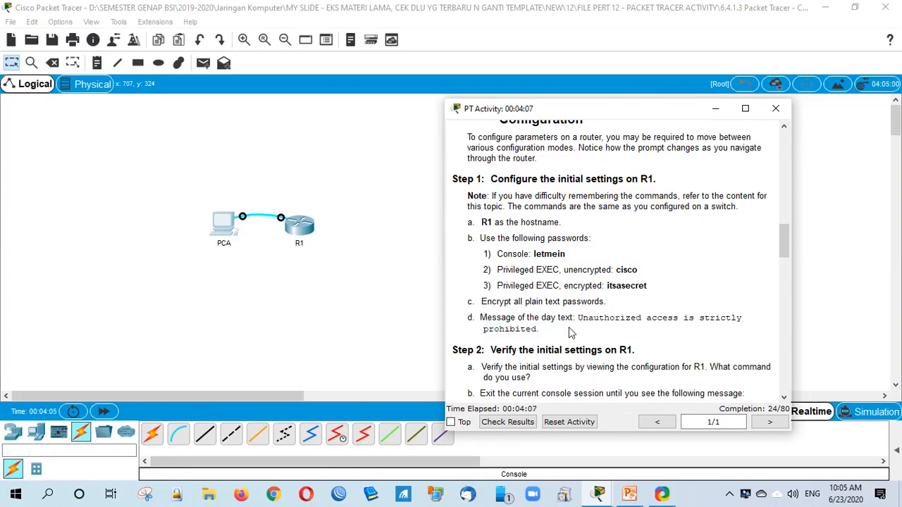
{"action": "mouse_move", "coordinate": [597, 493]}
{"action": "left_click", "coordinate": [642, 439]}
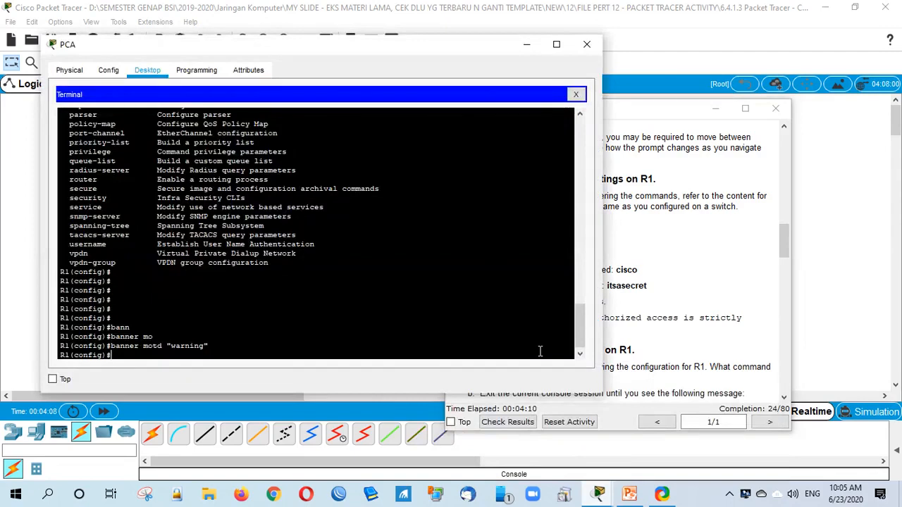
{"action": "left_click", "coordinate": [630, 116]}
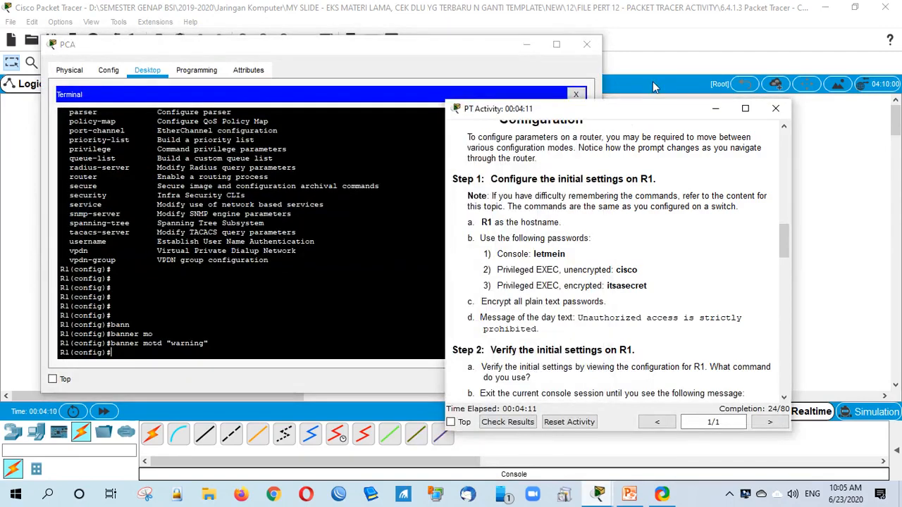
{"action": "left_click", "coordinate": [330, 302]}
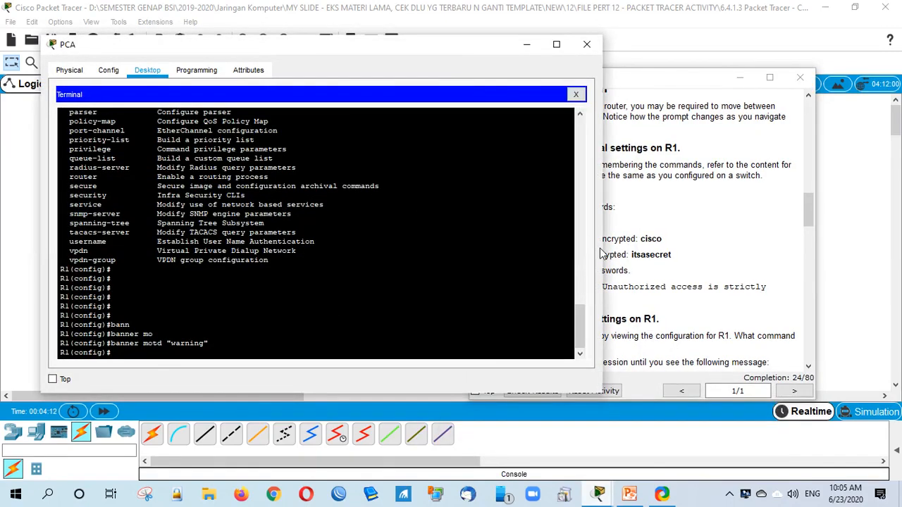
{"action": "left_click_drag", "start_coordinate": [568, 243], "coordinate": [411, 244]}
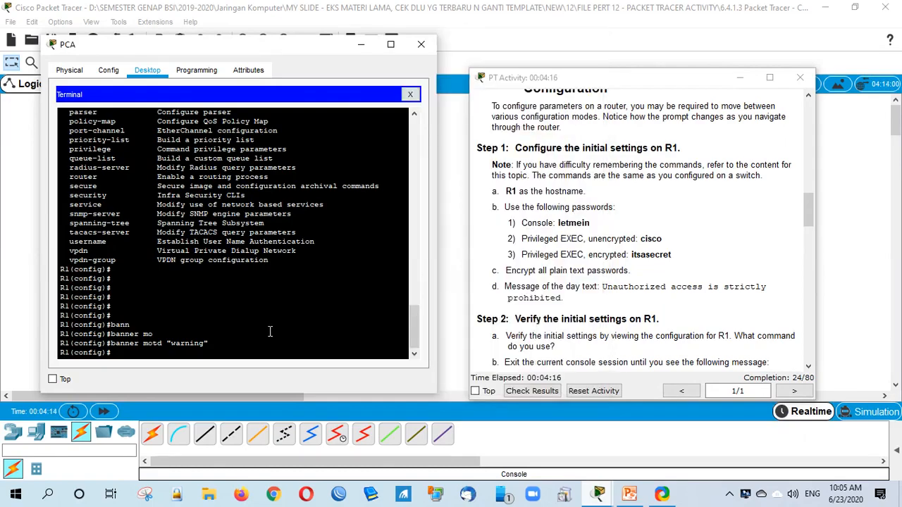
Step: Change R1's MOTD banner to "Unauthorized access is strictly prohibited"
{"action": "key", "text": "Up"}
{"action": "key", "text": "BackSpace"}
{"action": "key", "text": "BackSpace"}
{"action": "key", "text": "BackSpace"}
{"action": "key", "text": "BackSpace"}
{"action": "key", "text": "BackSpace"}
{"action": "key", "text": "BackSpace"}
{"action": "key", "text": "BackSpace"}
{"action": "key", "text": "BackSpace"}
{"action": "type", "text": "Unauthorized\""}
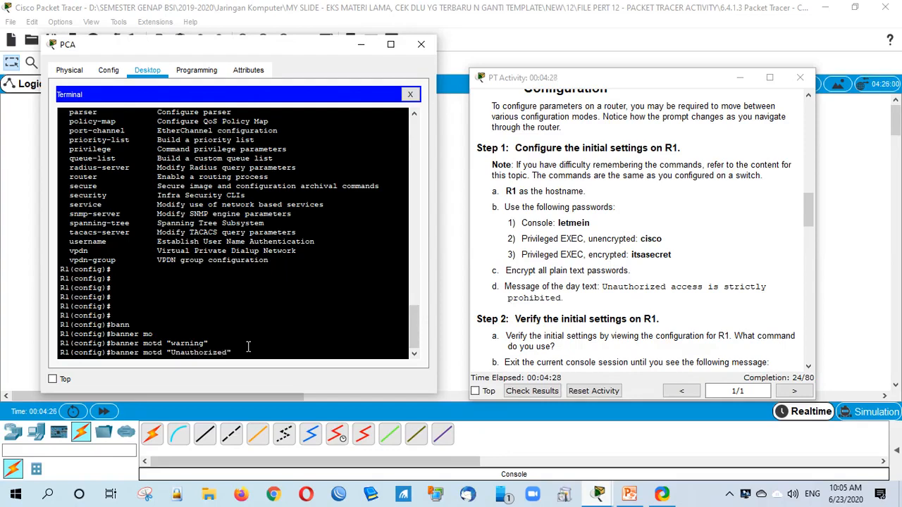
{"action": "key", "text": "Left"}
{"action": "type", "text": "acce"}
{"action": "type", "text": "ss "}
{"action": "type", "text": "is stri"}
{"action": "type", "text": "cly"}
{"action": "type", "text": "t"}
{"action": "type", "text": " prohibite"}
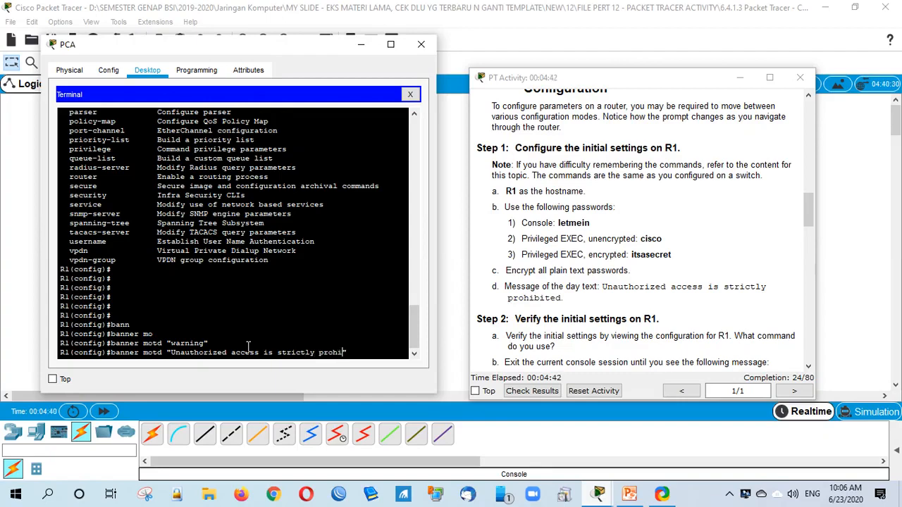
{"action": "type", "text": "d"}
{"action": "key", "text": "Return"}
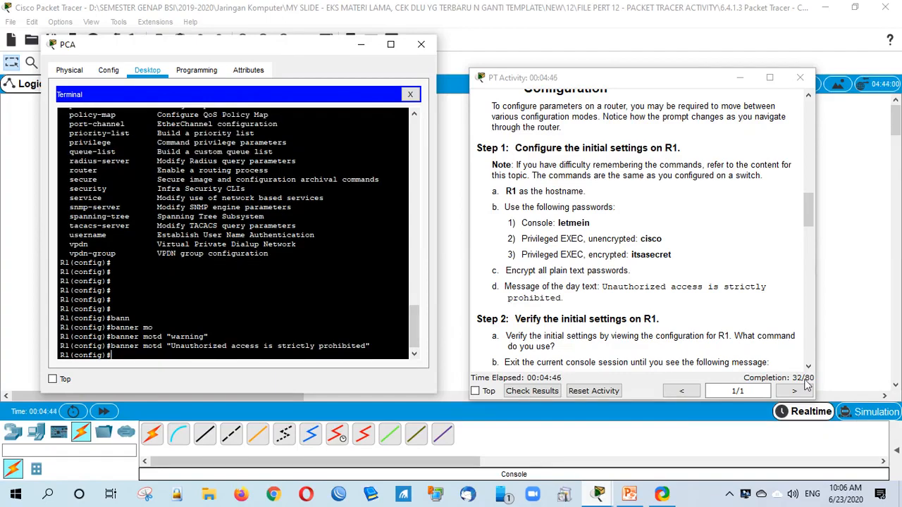
Step: Check results at 32/80, reviewing Banner MOTD, Link to PCA and Console Line items
{"action": "left_click", "coordinate": [589, 359]}
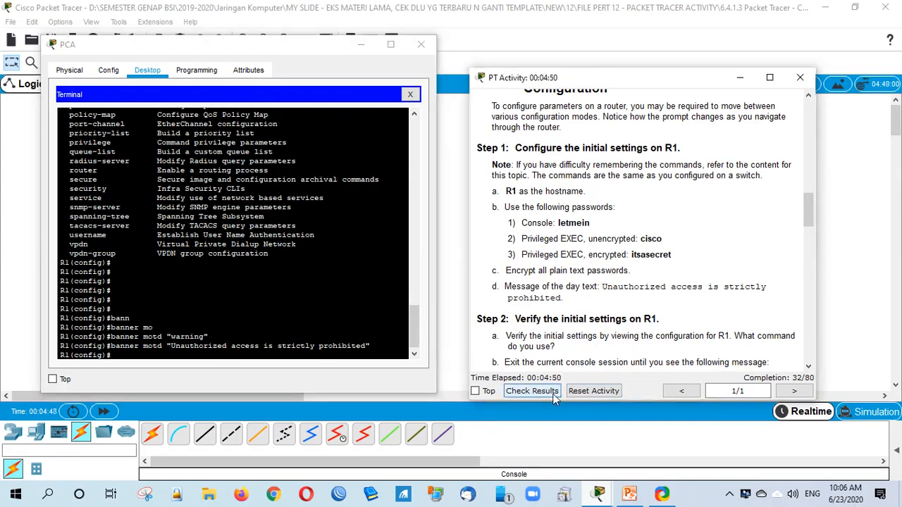
{"action": "left_click", "coordinate": [532, 391]}
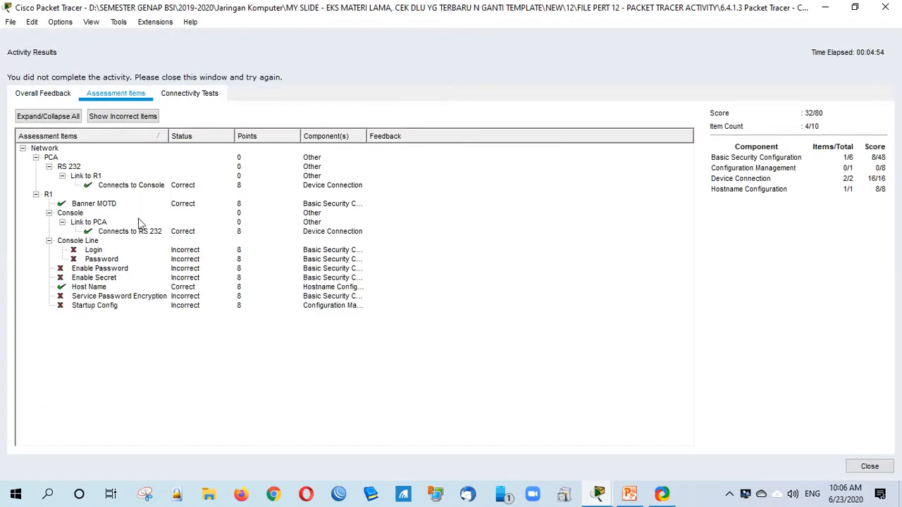
{"action": "left_click", "coordinate": [113, 204]}
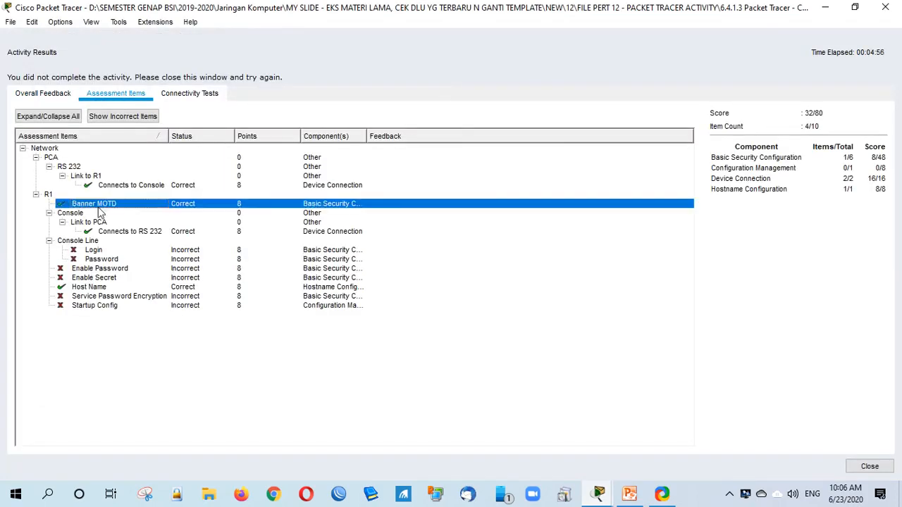
{"action": "left_click", "coordinate": [100, 223]}
{"action": "left_click", "coordinate": [98, 242]}
{"action": "left_click", "coordinate": [100, 250]}
{"action": "left_click", "coordinate": [104, 259]}
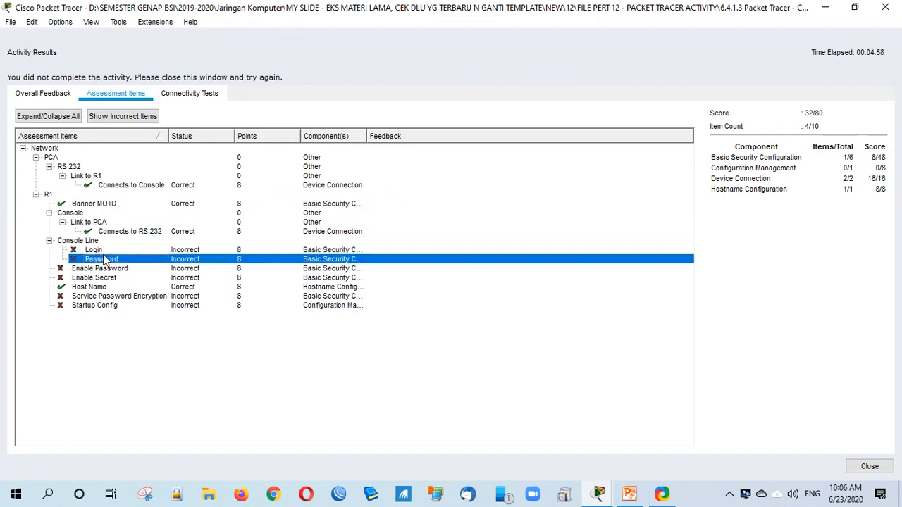
{"action": "left_click", "coordinate": [98, 242]}
{"action": "left_click", "coordinate": [877, 467]}
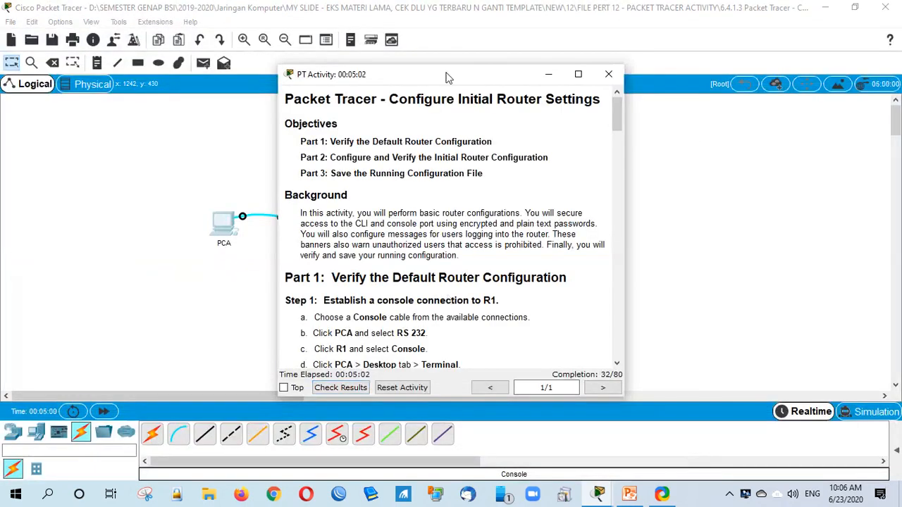
Step: Find the console password in Part 2 Step 1 of the instructions
{"action": "left_click_drag", "start_coordinate": [445, 77], "coordinate": [625, 62]}
{"action": "scroll", "coordinate": [613, 294], "scroll_direction": "down", "scroll_amount": 5}
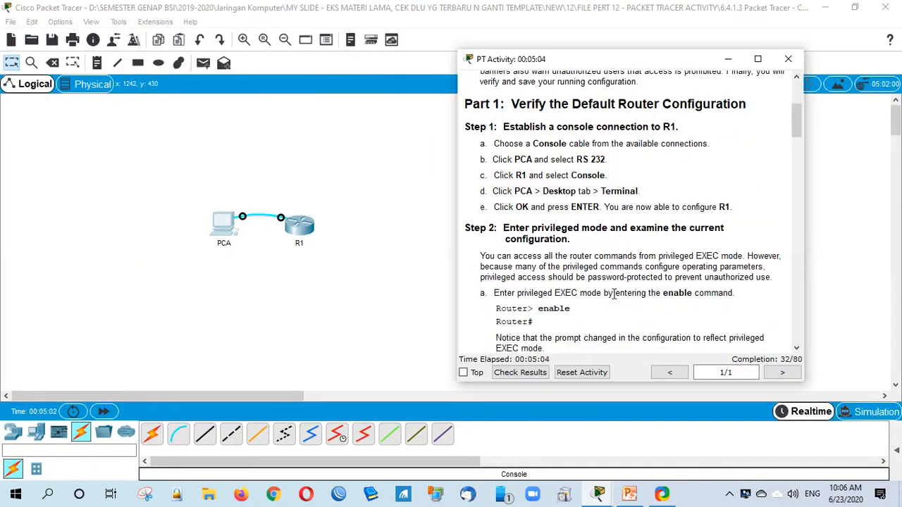
{"action": "scroll", "coordinate": [613, 294], "scroll_direction": "down", "scroll_amount": 5}
{"action": "scroll", "coordinate": [613, 296], "scroll_direction": "down", "scroll_amount": 5}
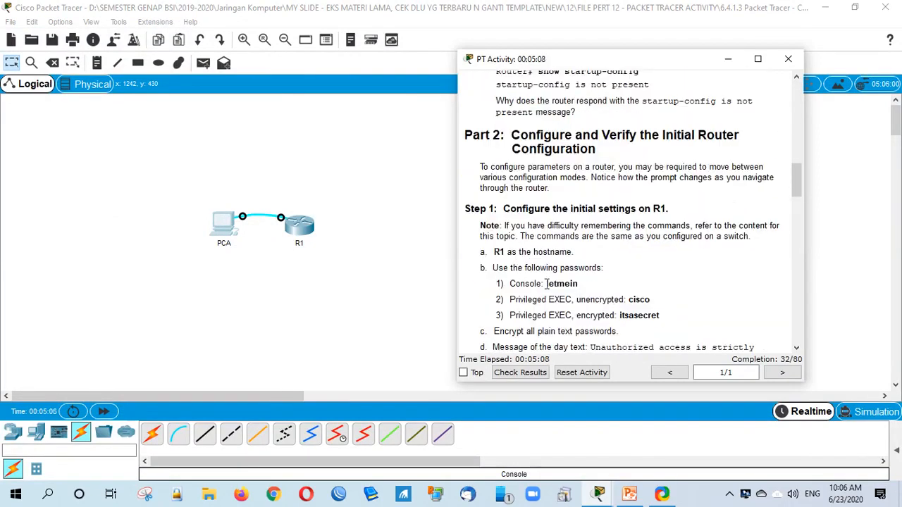
{"action": "left_click_drag", "start_coordinate": [546, 284], "coordinate": [592, 289]}
{"action": "left_click", "coordinate": [581, 286]}
{"action": "left_click", "coordinate": [599, 495]}
{"action": "left_click", "coordinate": [636, 448]}
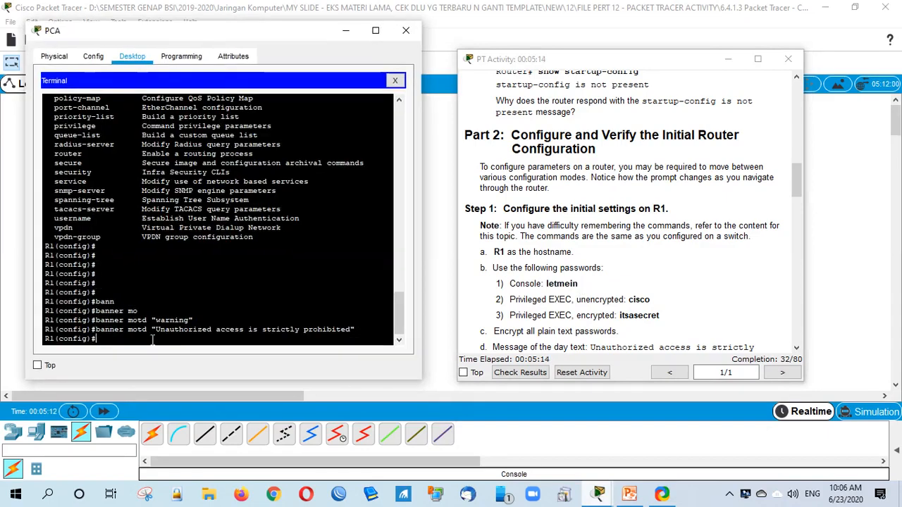
Step: Enter configuration mode for R1's console line 0
{"action": "type", "text": "line"}
{"action": "key", "text": "Tab"}
{"action": "type", "text": "c"}
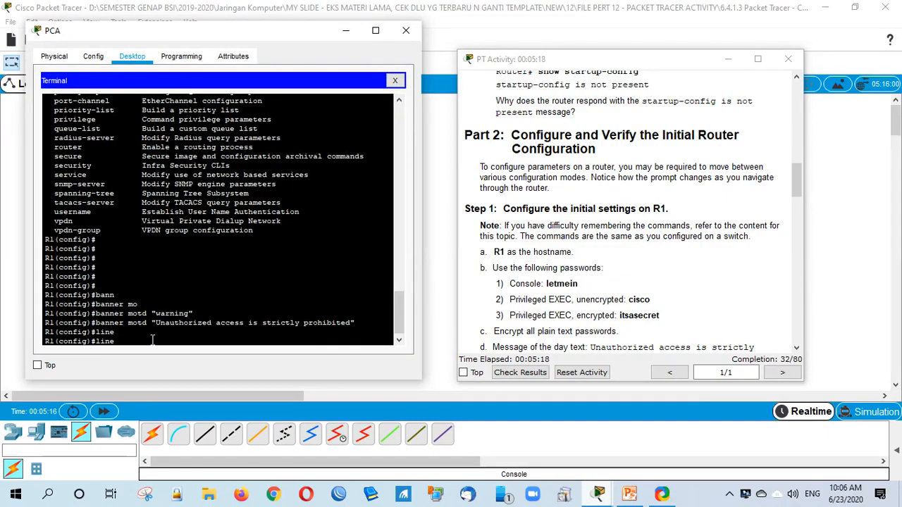
{"action": "key", "text": "Tab"}
{"action": "type", "text": "0"}
{"action": "key", "text": "Return"}
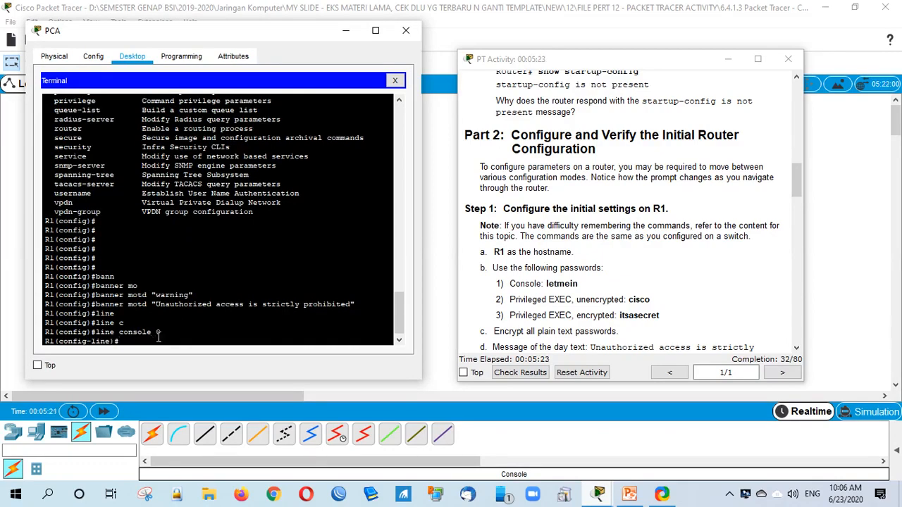
Step: Set the instructed console password, require login, and exit the line configuration
{"action": "left_click", "coordinate": [540, 291]}
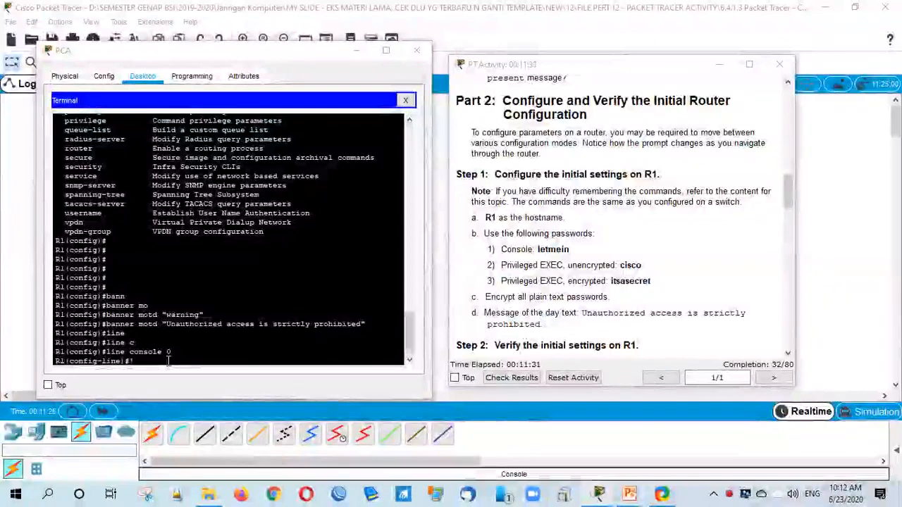
{"action": "left_click", "coordinate": [169, 361]}
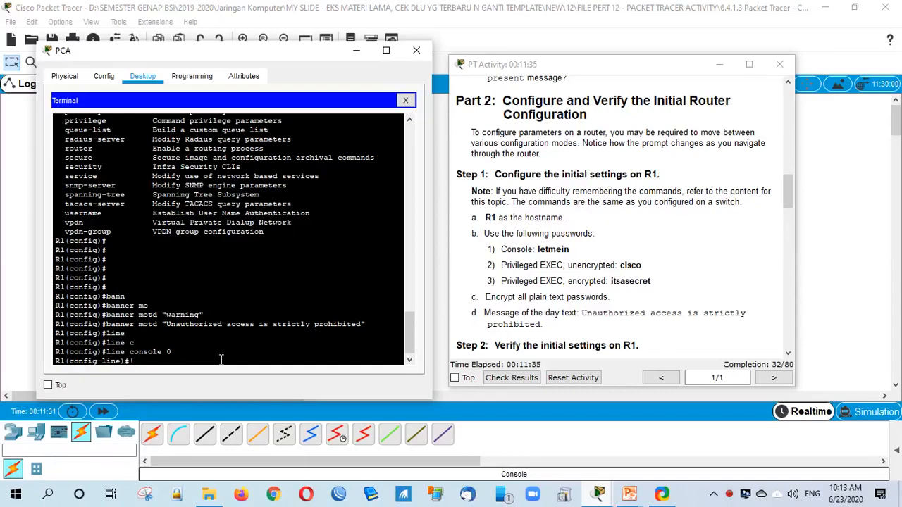
{"action": "type", "text": "password letmein"}
{"action": "key", "text": "Return"}
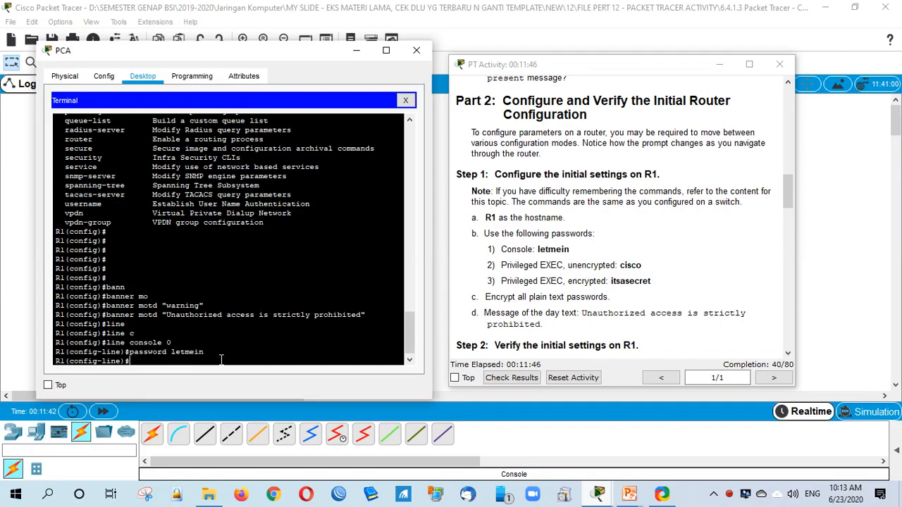
{"action": "type", "text": "login"}
{"action": "key", "text": "Return"}
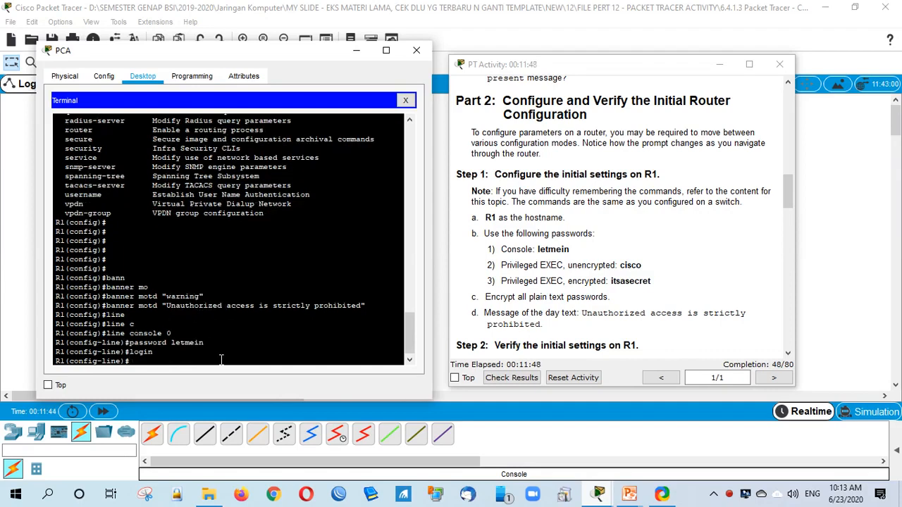
{"action": "type", "text": "exit"}
{"action": "key", "text": "Return"}
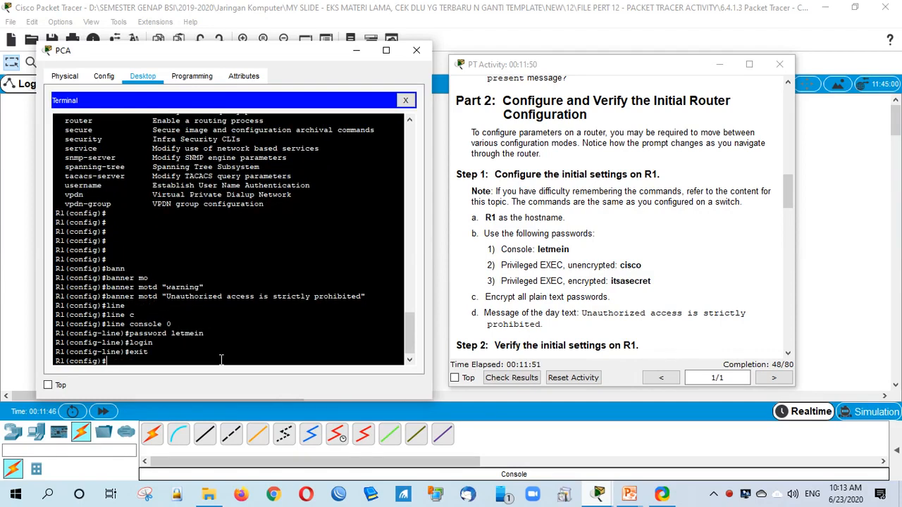
{"action": "key", "text": "Return"}
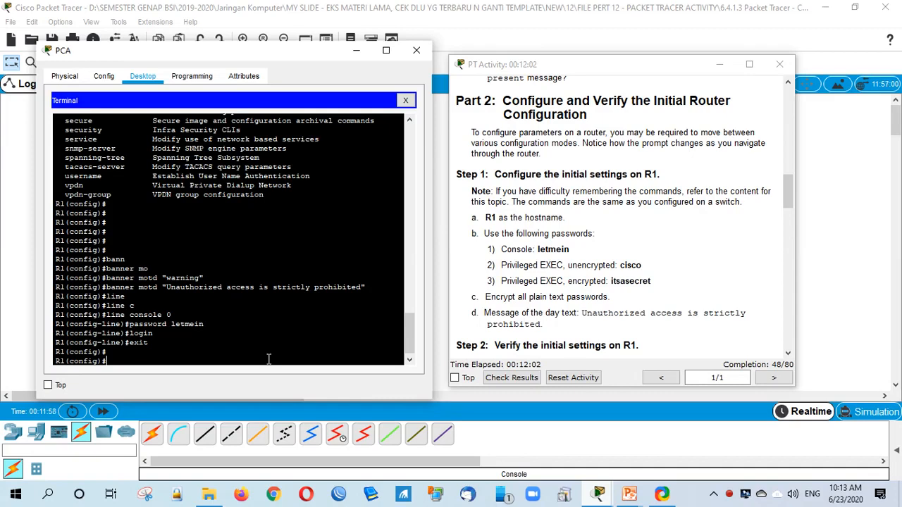
Step: Set an enable secret password on R1 with enable secret
{"action": "type", "text": "enaa"}
{"action": "key", "text": "BackSpace"}
{"action": "type", "text": "ble"}
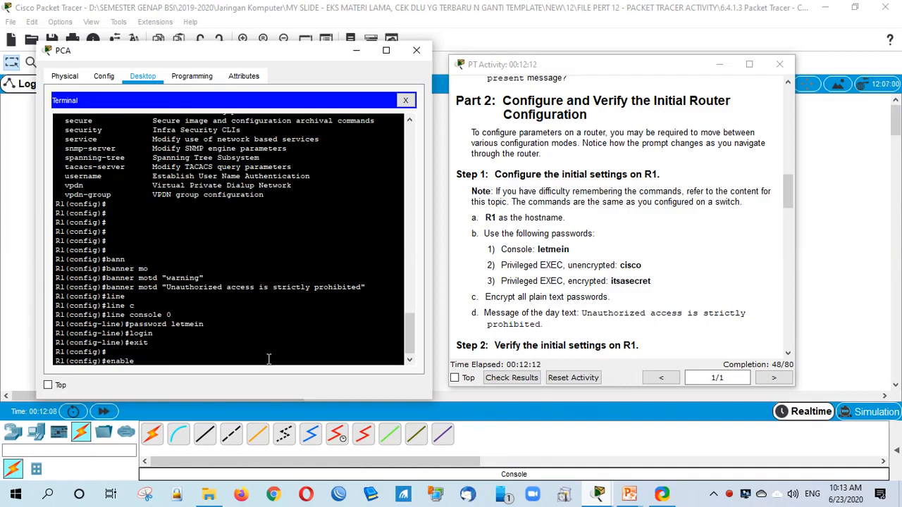
{"action": "type", "text": " sec"}
{"action": "key", "text": "Tab"}
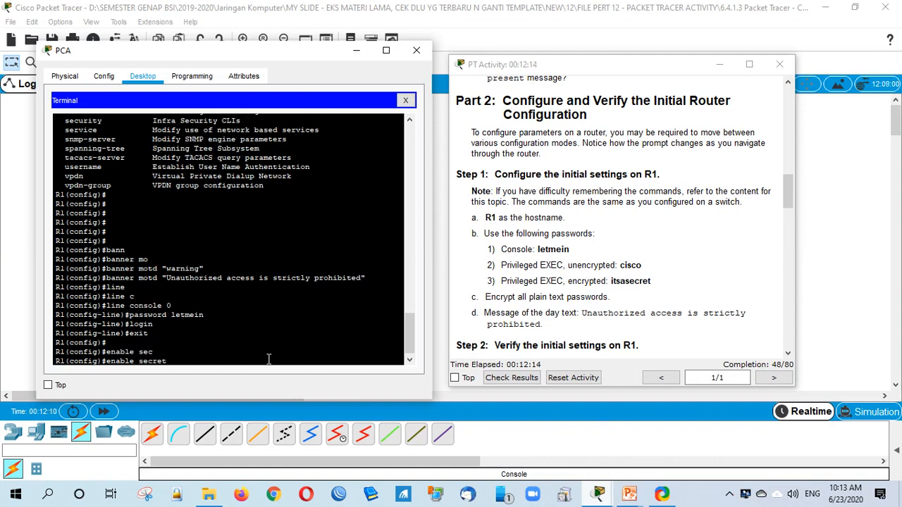
{"action": "type", "text": "cisco"}
{"action": "key", "text": "Return"}
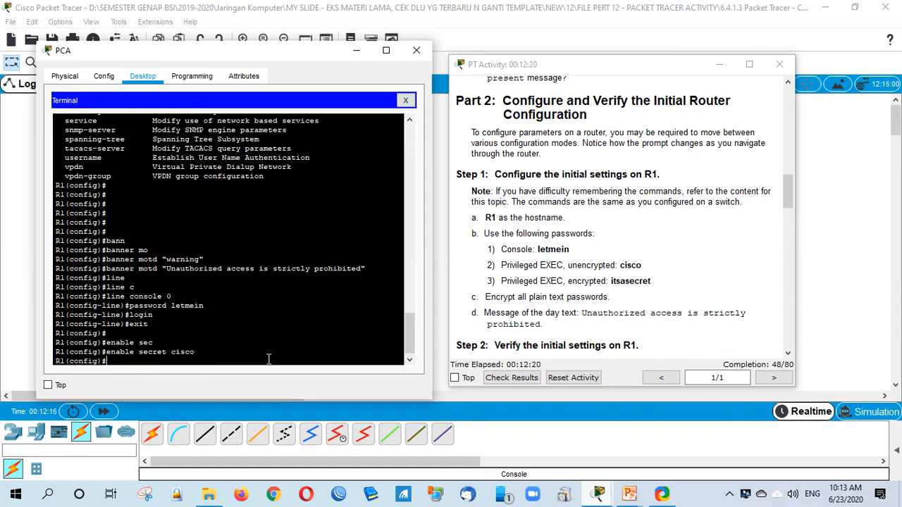
{"action": "left_click", "coordinate": [502, 379]}
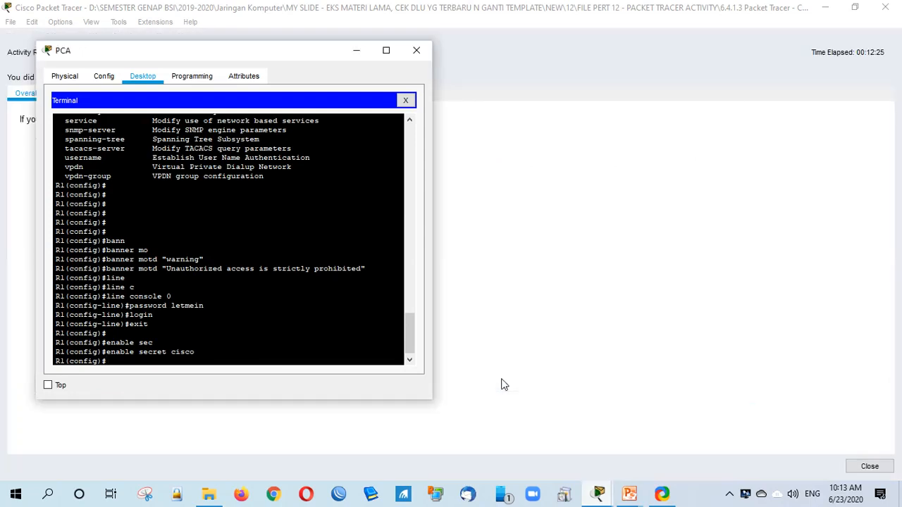
Step: Check results: 48/80 with console Login and Password correct, then hide the instructions
{"action": "left_click", "coordinate": [495, 330]}
{"action": "left_click", "coordinate": [134, 98]}
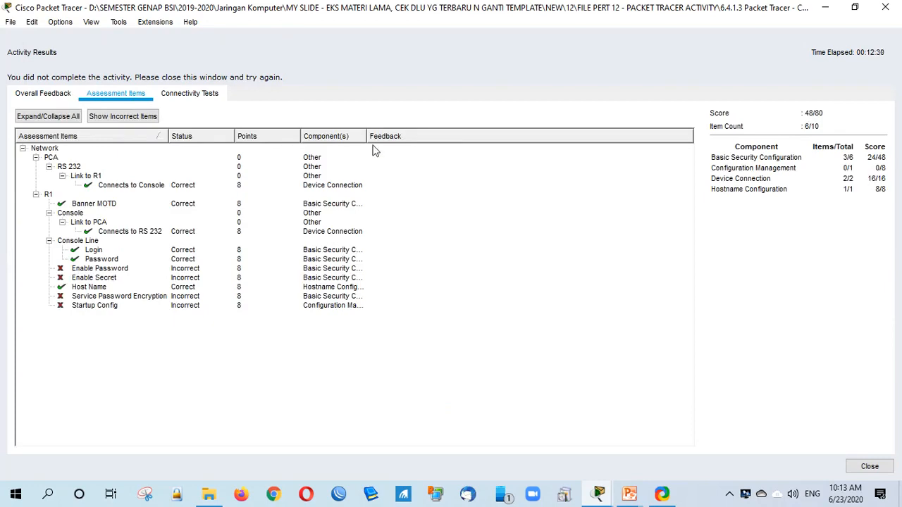
{"action": "left_click", "coordinate": [868, 465]}
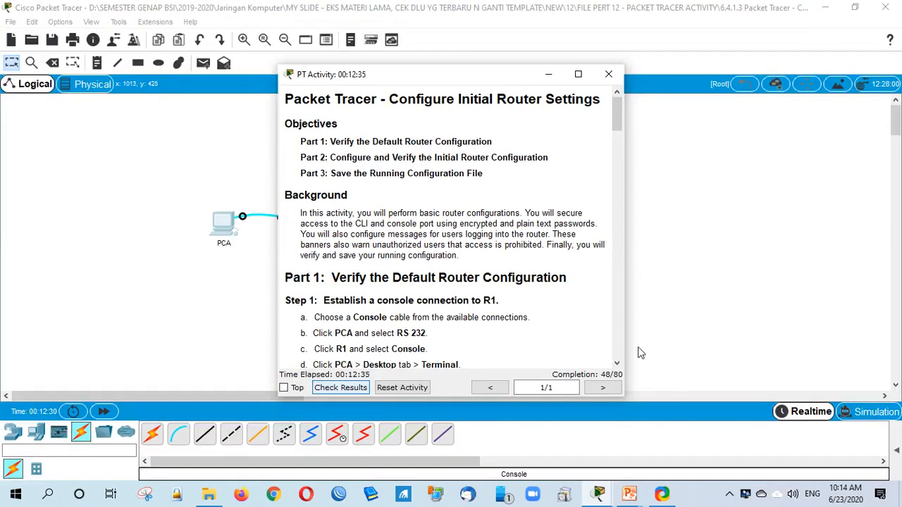
{"action": "left_click", "coordinate": [597, 493]}
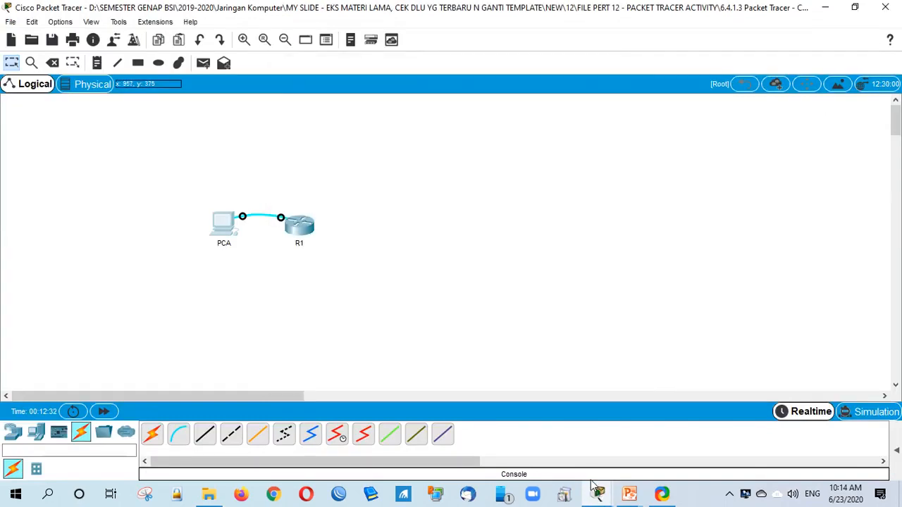
Step: Place the PCA terminal and instructions side by side, scrolled to the privileged password
{"action": "mouse_move", "coordinate": [597, 490]}
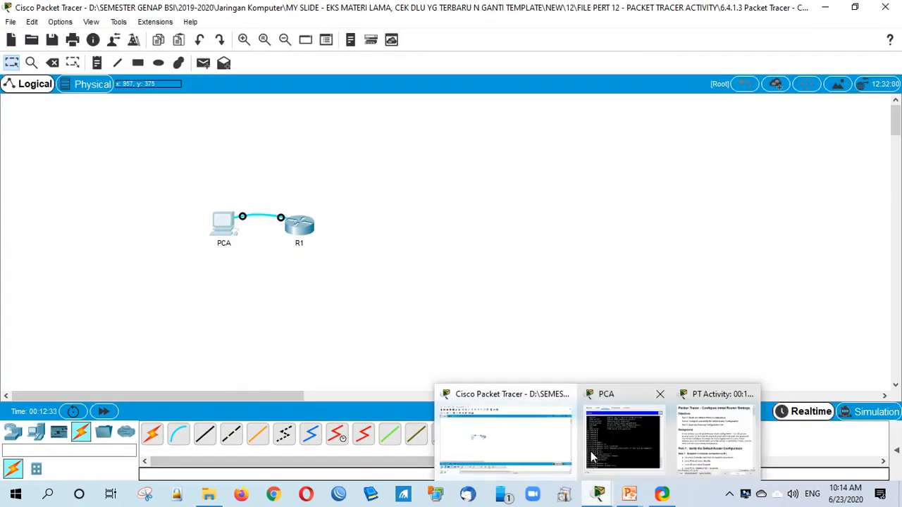
{"action": "left_click", "coordinate": [610, 470]}
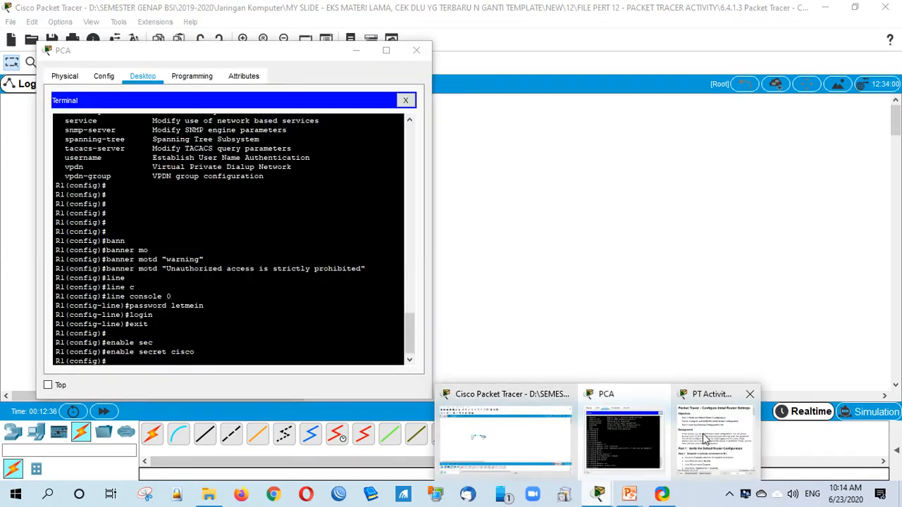
{"action": "left_click", "coordinate": [702, 433]}
{"action": "left_click", "coordinate": [215, 336]}
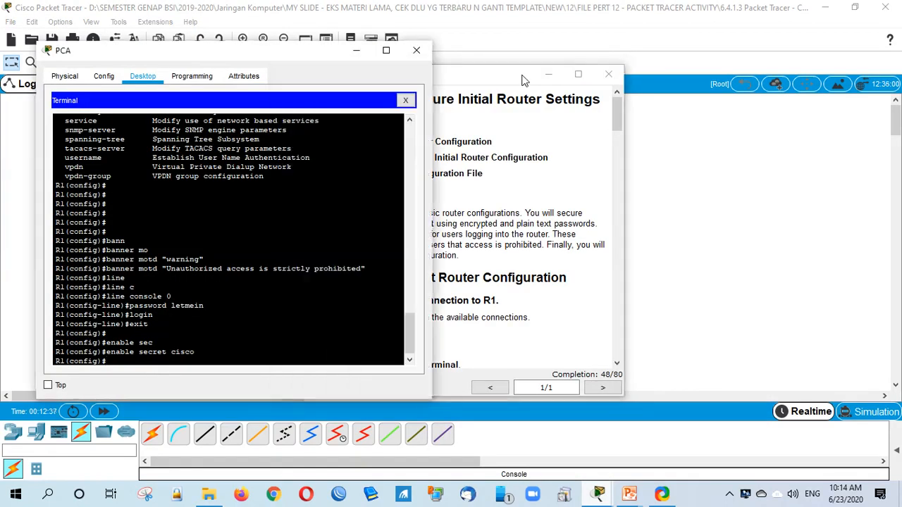
{"action": "left_click_drag", "start_coordinate": [522, 76], "coordinate": [719, 89]}
{"action": "left_click_drag", "start_coordinate": [576, 86], "coordinate": [559, 58]}
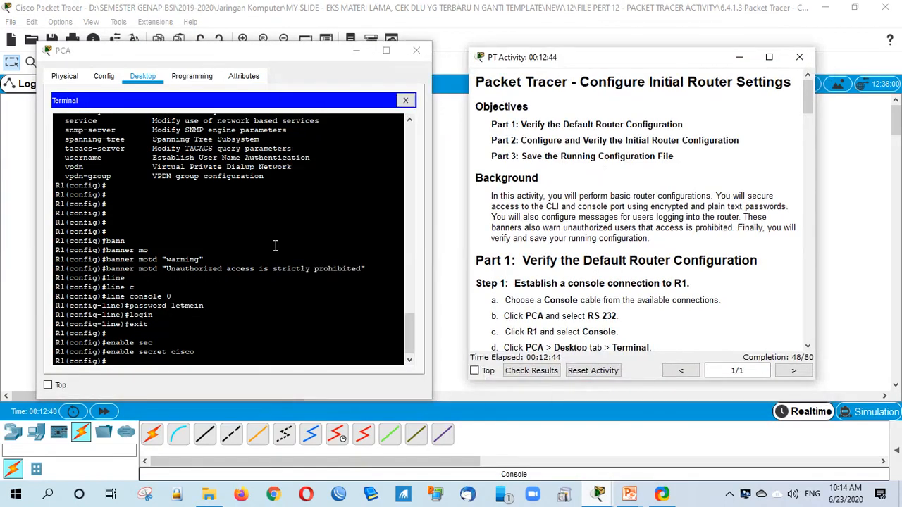
{"action": "scroll", "coordinate": [623, 290], "scroll_direction": "down", "scroll_amount": 1}
{"action": "scroll", "coordinate": [623, 290], "scroll_direction": "down", "scroll_amount": 10}
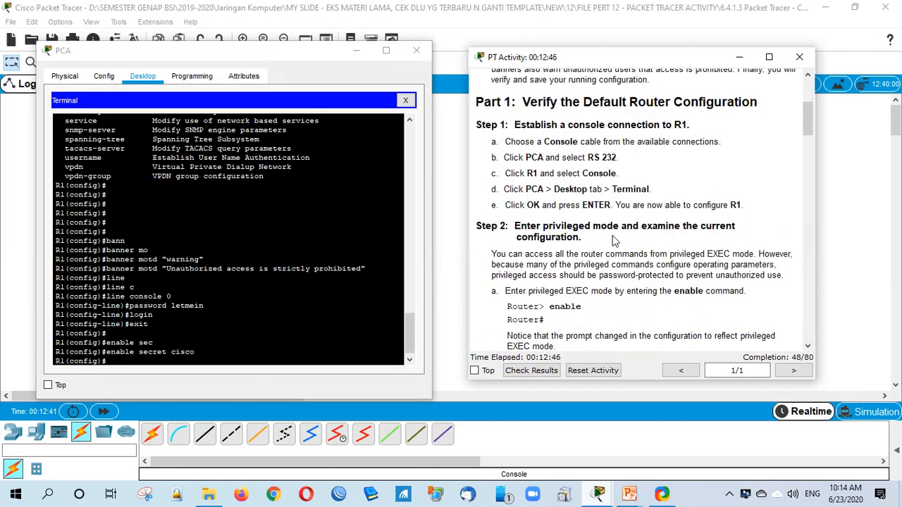
{"action": "scroll", "coordinate": [629, 268], "scroll_direction": "down", "scroll_amount": 8}
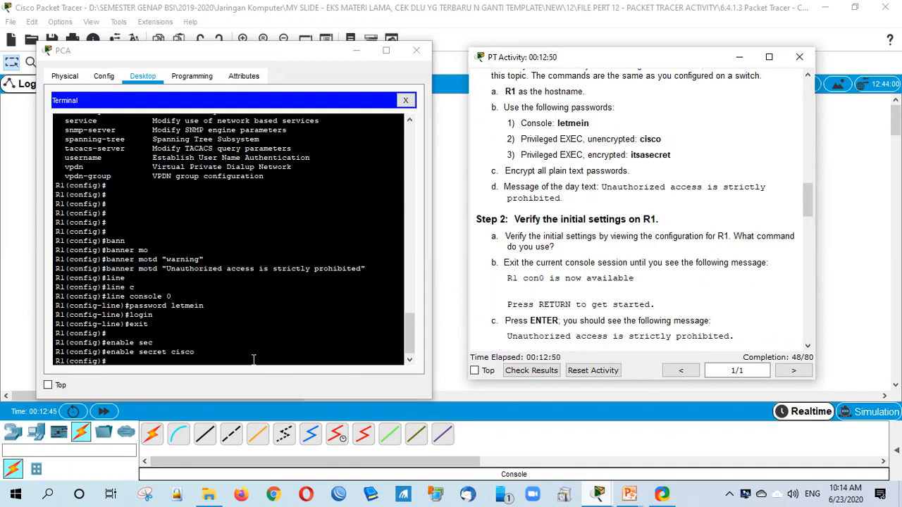
Step: Change R1's enable secret to the privileged EXEC password from the instructions
{"action": "left_click", "coordinate": [181, 360]}
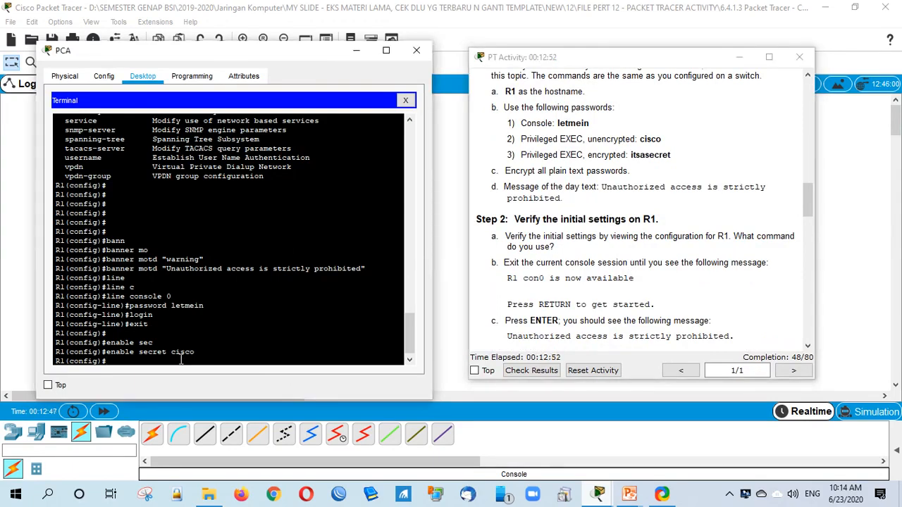
{"action": "key", "text": "Up"}
{"action": "key", "text": "BackSpace"}
{"action": "key", "text": "BackSpace"}
{"action": "key", "text": "BackSpace"}
{"action": "key", "text": "BackSpace"}
{"action": "key", "text": "BackSpace"}
{"action": "type", "text": "itsasecret"}
{"action": "key", "text": "Return"}
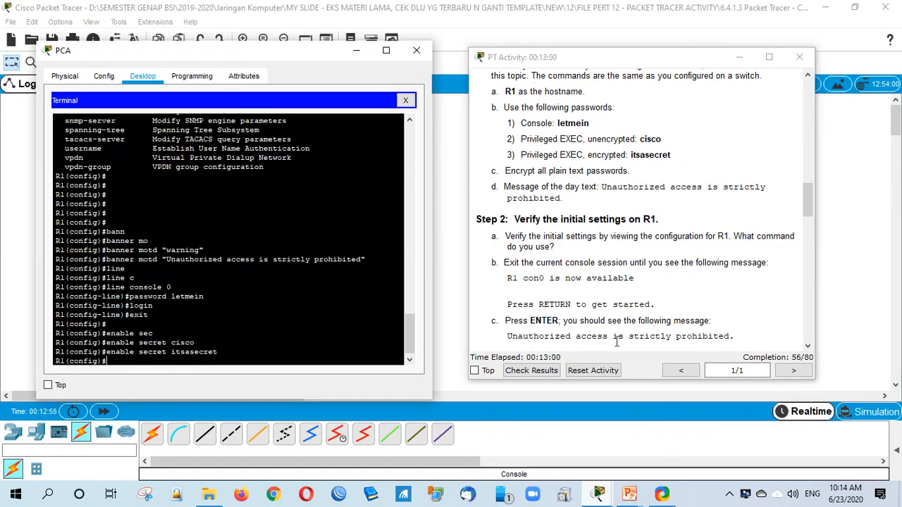
Step: Enable service password-encryption on R1 and check results, now 64/80
{"action": "left_click", "coordinate": [683, 304]}
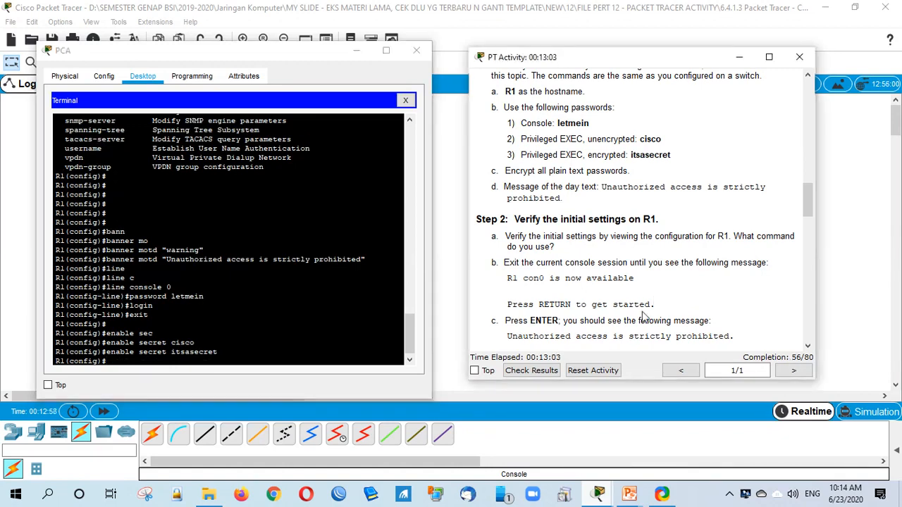
{"action": "scroll", "coordinate": [643, 317], "scroll_direction": "down", "scroll_amount": 1}
{"action": "left_click_drag", "start_coordinate": [509, 131], "coordinate": [599, 149]}
{"action": "left_click", "coordinate": [195, 362]}
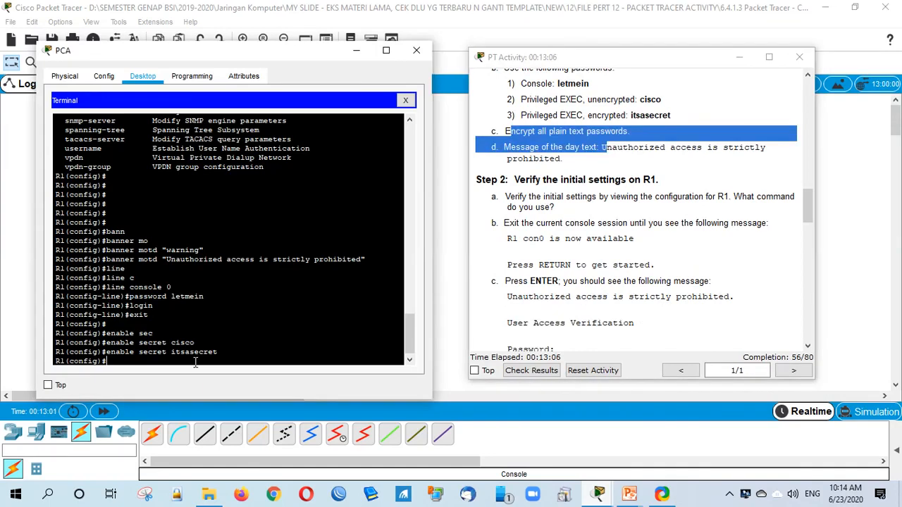
{"action": "type", "text": "seri"}
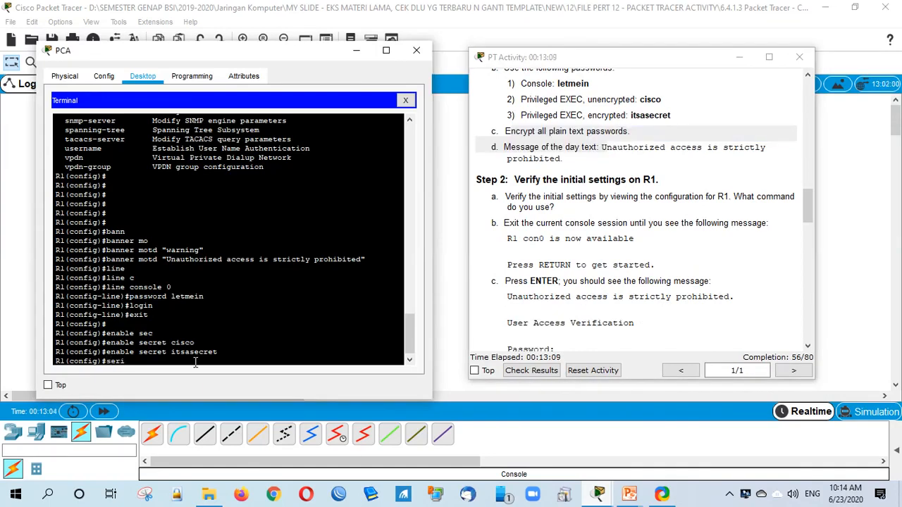
{"action": "key", "text": "BackSpace"}
{"action": "type", "text": "v"}
{"action": "key", "text": "Tab"}
{"action": "type", "text": "p"}
{"action": "key", "text": "Tab"}
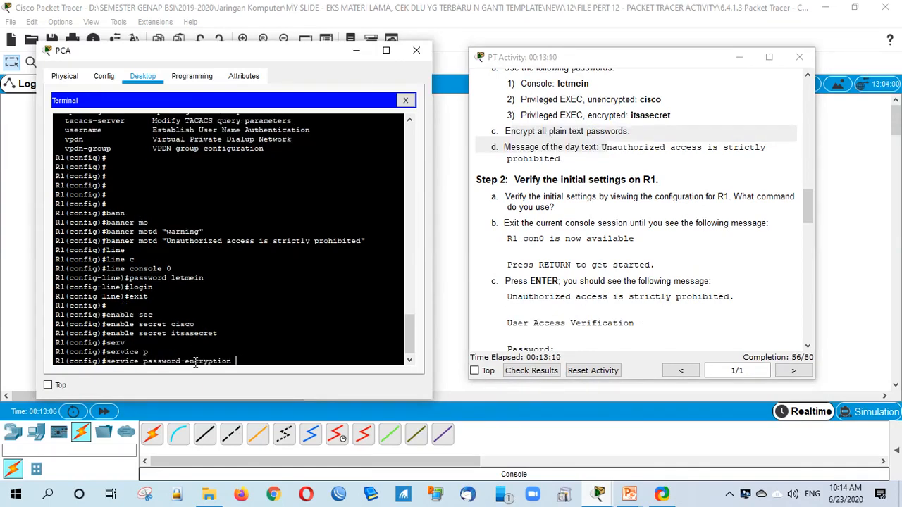
{"action": "key", "text": "Return"}
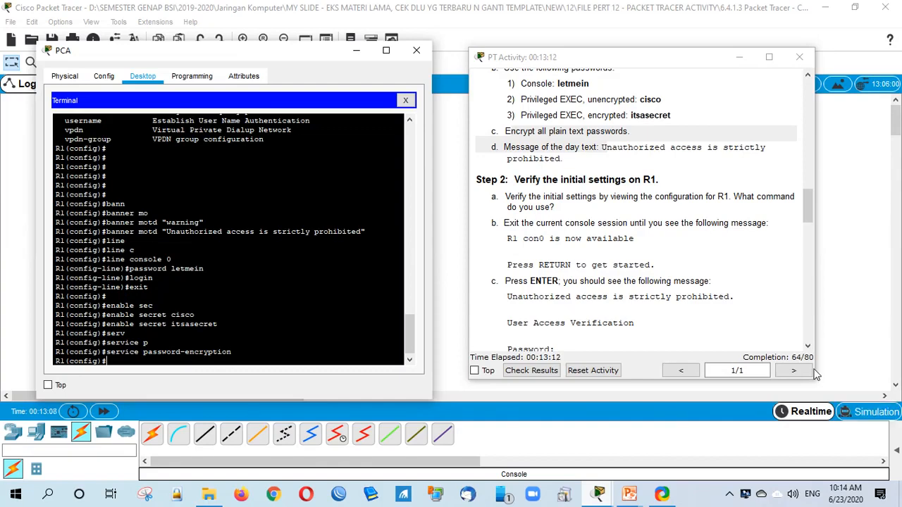
{"action": "left_click", "coordinate": [550, 371]}
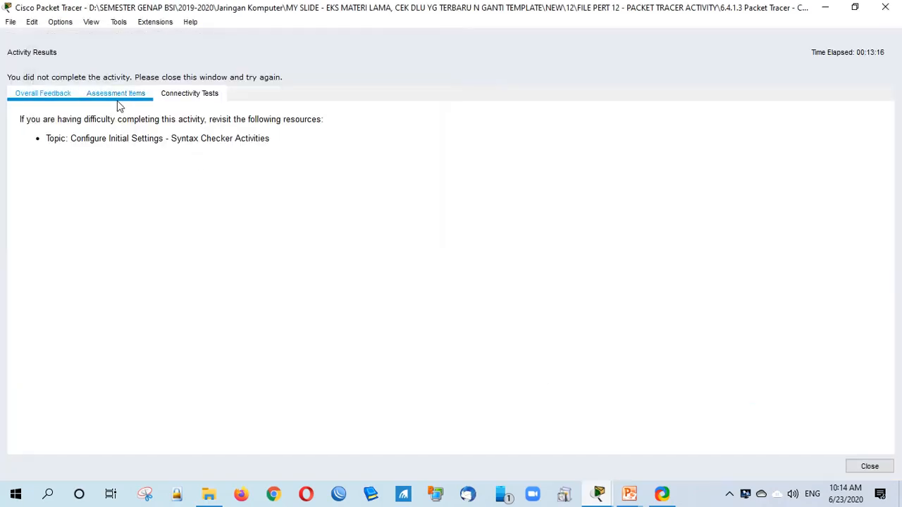
Step: Review the incorrect Enable Password and Startup Config items, close the results, and reveal R1
{"action": "left_click", "coordinate": [119, 97]}
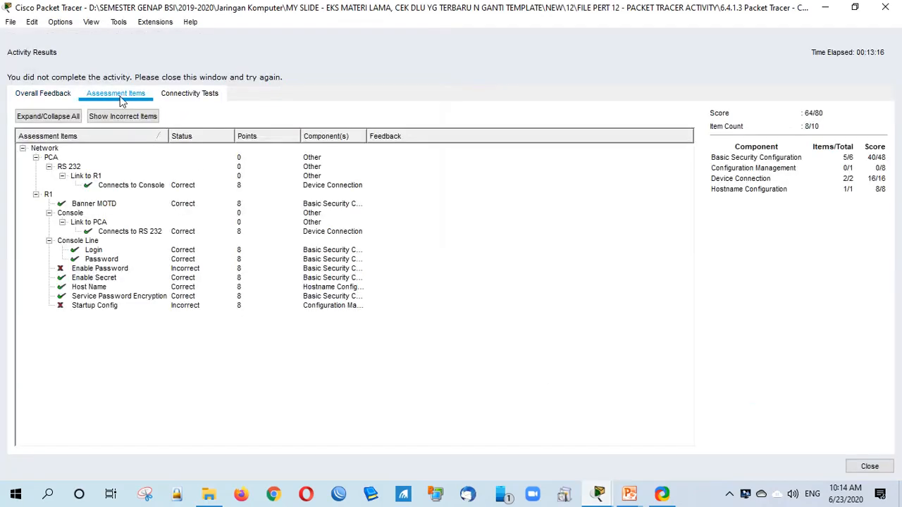
{"action": "left_click", "coordinate": [128, 270]}
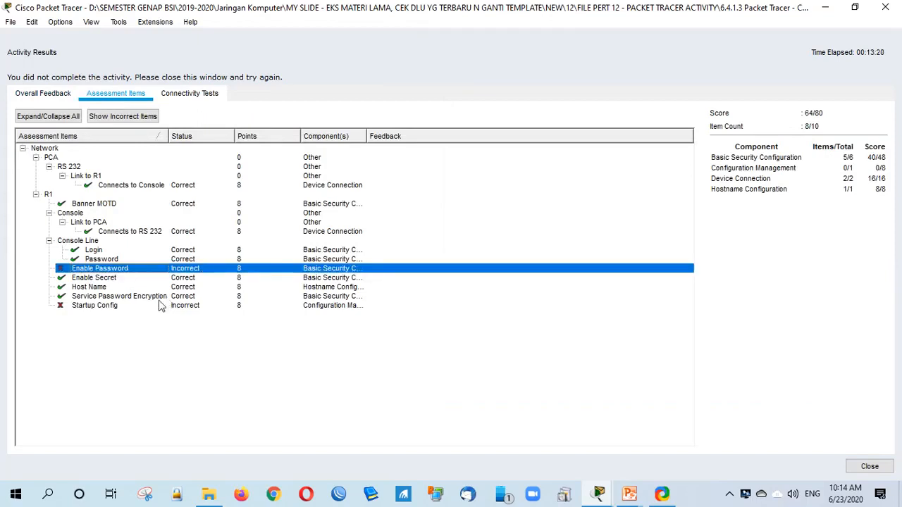
{"action": "left_click", "coordinate": [111, 308]}
{"action": "left_click", "coordinate": [123, 271]}
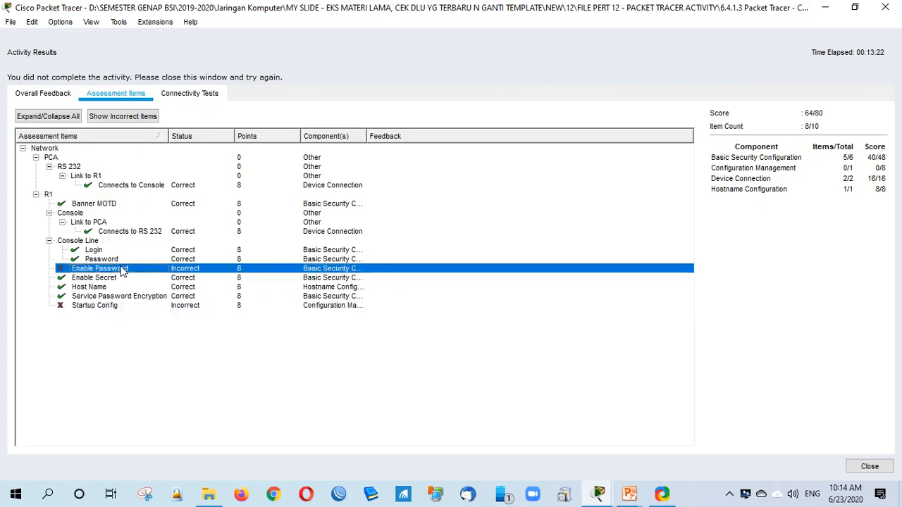
{"action": "left_click", "coordinate": [874, 465]}
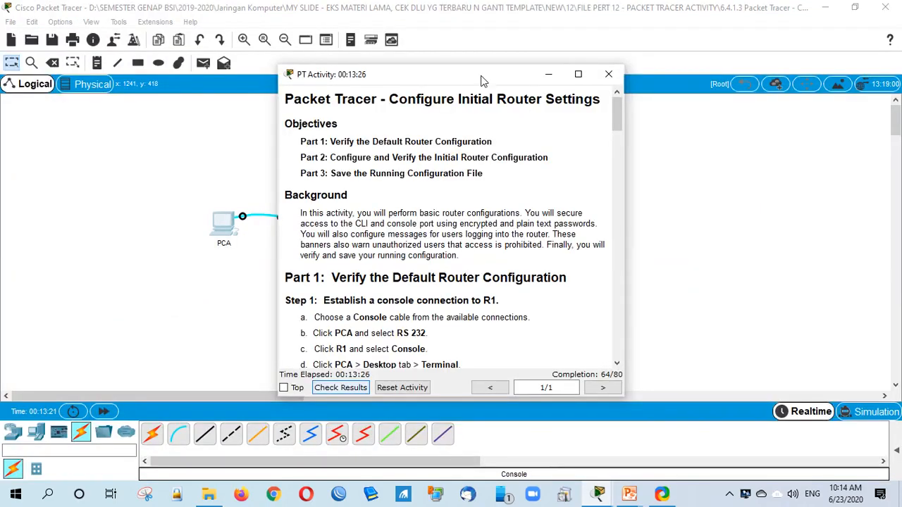
{"action": "left_click_drag", "start_coordinate": [482, 80], "coordinate": [619, 81]}
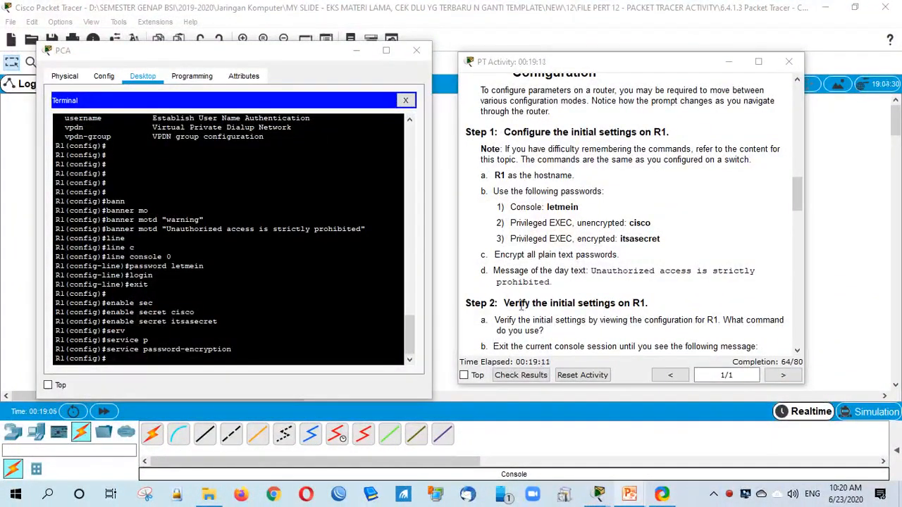
Step: Set R1's unencrypted privileged EXEC password from the instructions with enable password
{"action": "left_click", "coordinate": [139, 362]}
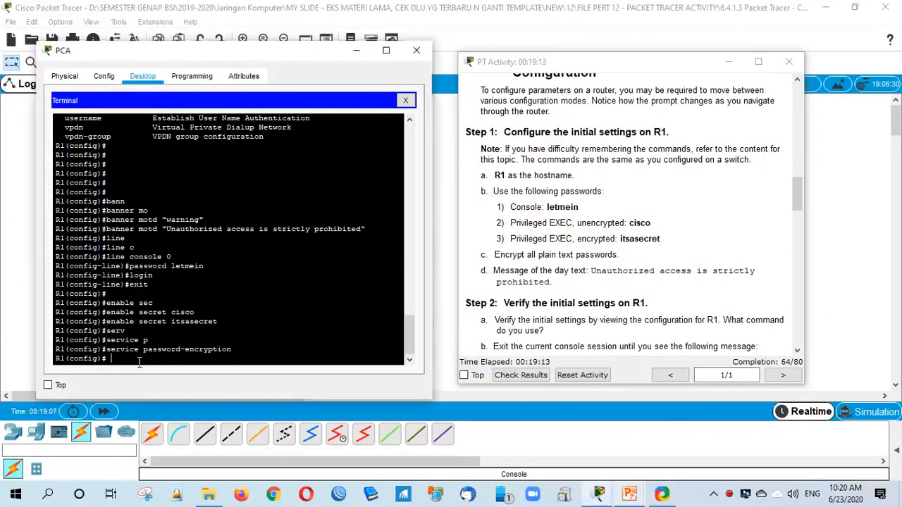
{"action": "type", "text": "enab"}
{"action": "key", "text": "Tab"}
{"action": "type", "text": "pas"}
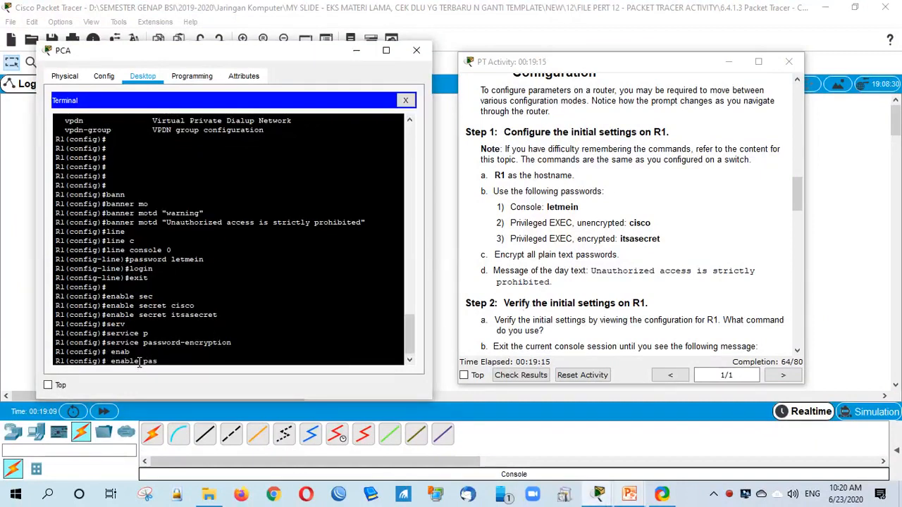
{"action": "key", "text": "Tab"}
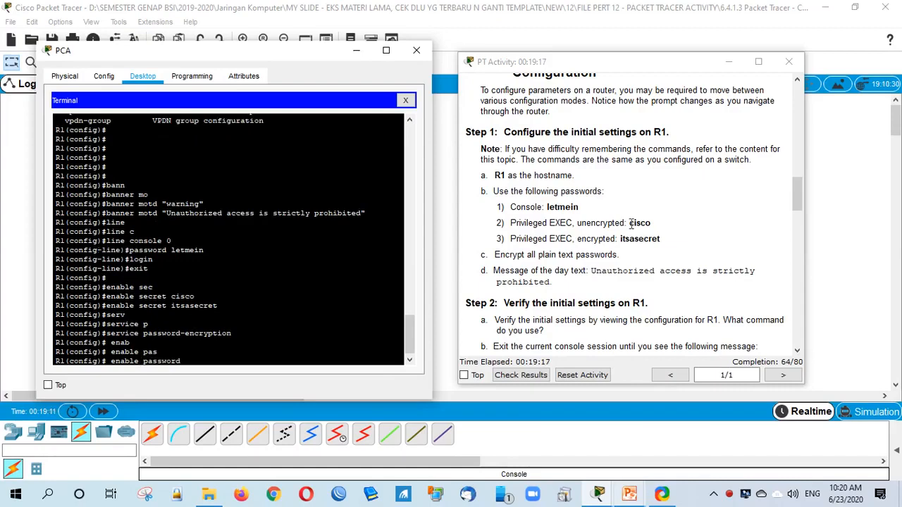
{"action": "left_click_drag", "start_coordinate": [629, 223], "coordinate": [651, 222]}
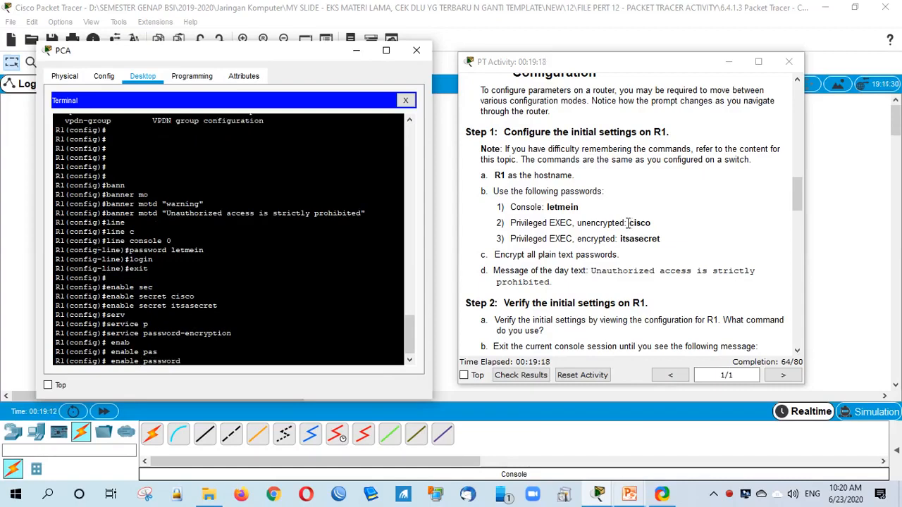
{"action": "left_click", "coordinate": [205, 360]}
{"action": "type", "text": "cisco"}
{"action": "key", "text": "Return"}
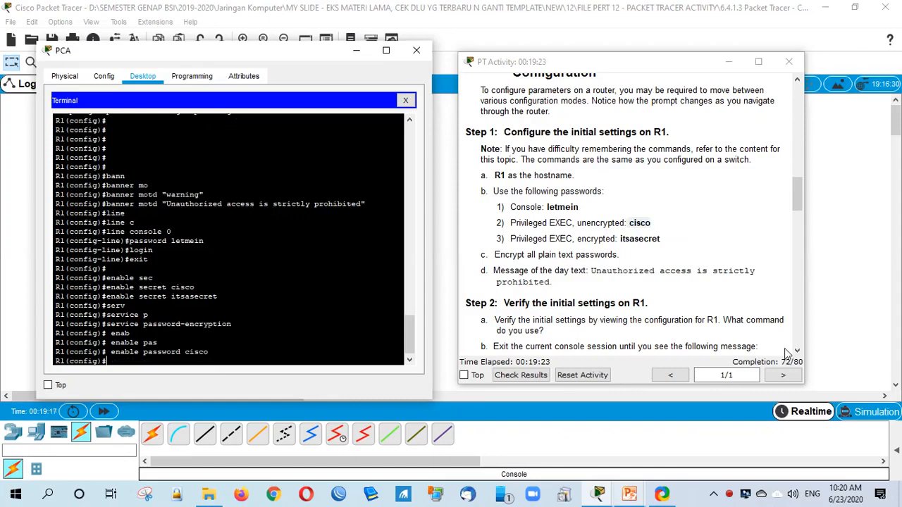
Step: Review the unencrypted and encrypted privileged EXEC password lines in the activity instructions
{"action": "left_click", "coordinate": [604, 243]}
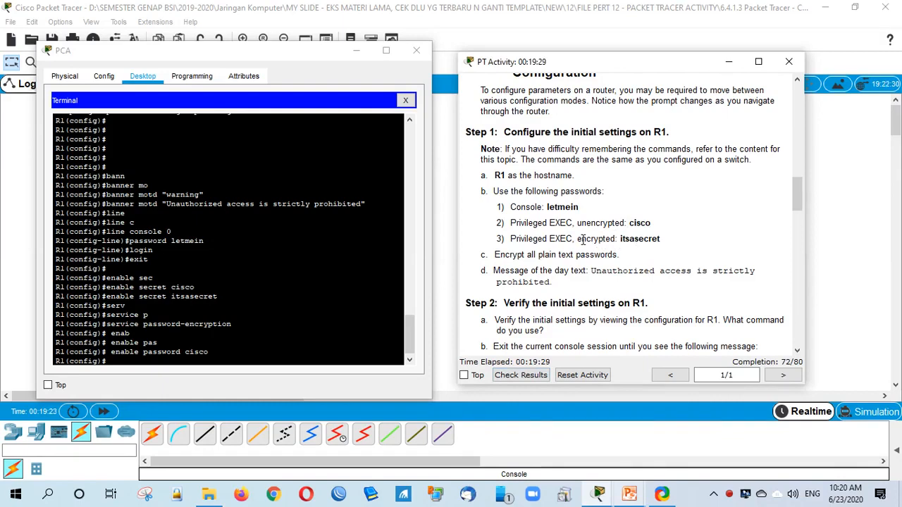
{"action": "left_click_drag", "start_coordinate": [577, 239], "coordinate": [639, 248]}
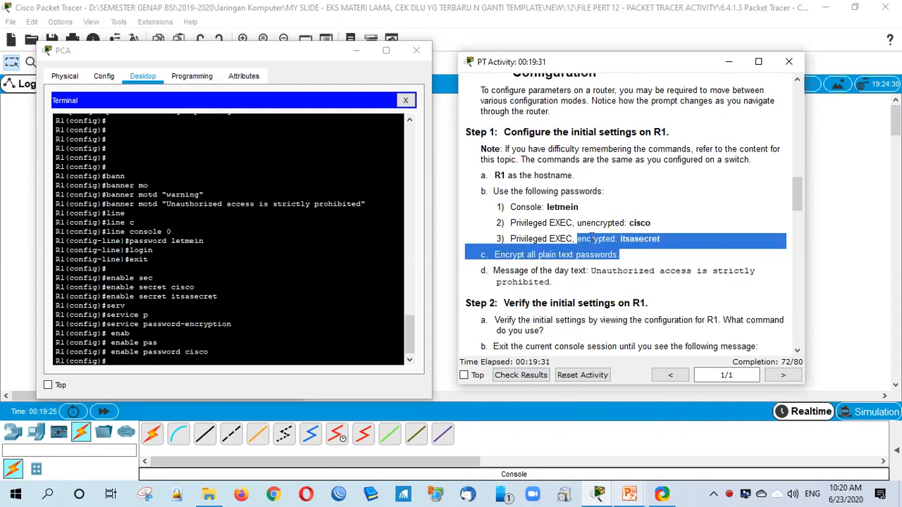
{"action": "left_click", "coordinate": [590, 239]}
{"action": "left_click_drag", "start_coordinate": [578, 223], "coordinate": [623, 224]}
{"action": "left_click", "coordinate": [584, 235]}
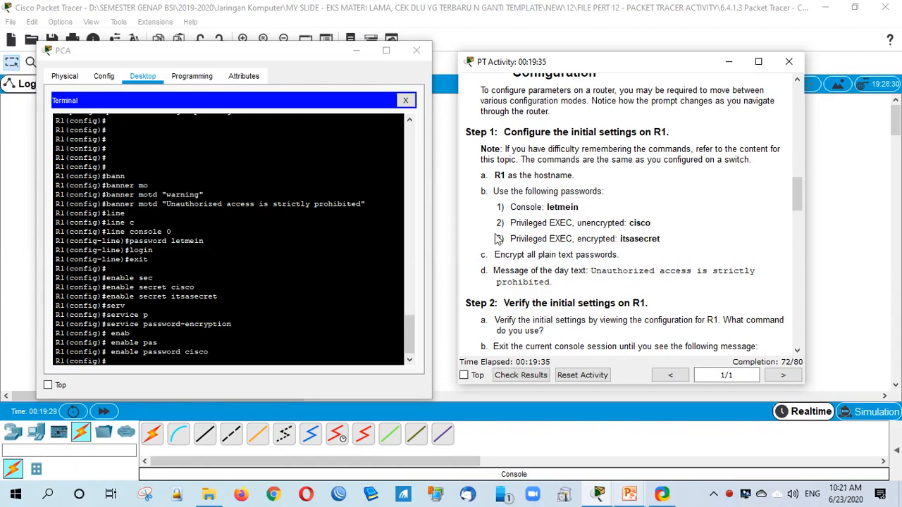
{"action": "left_click_drag", "start_coordinate": [497, 222], "coordinate": [681, 243]}
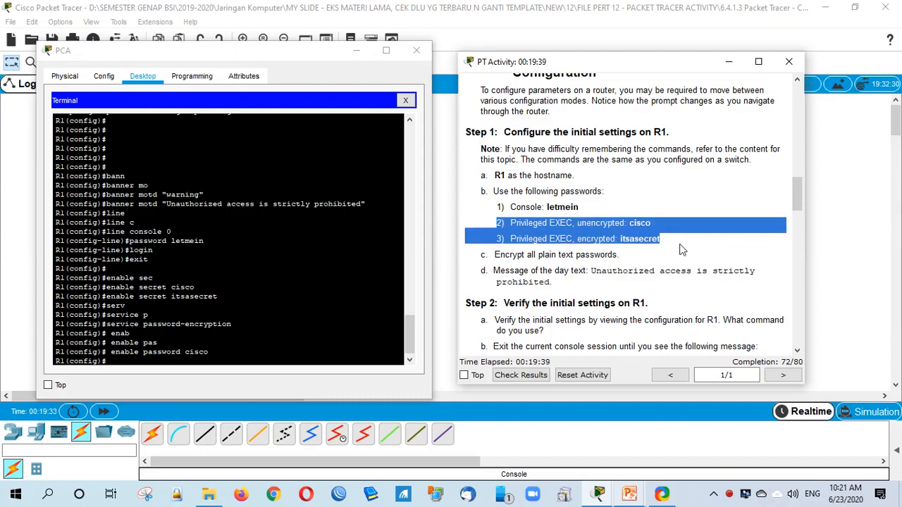
Step: Recheck results at 72/80, confirm only Startup Config remains incorrect, and close the report
{"action": "left_click", "coordinate": [680, 249]}
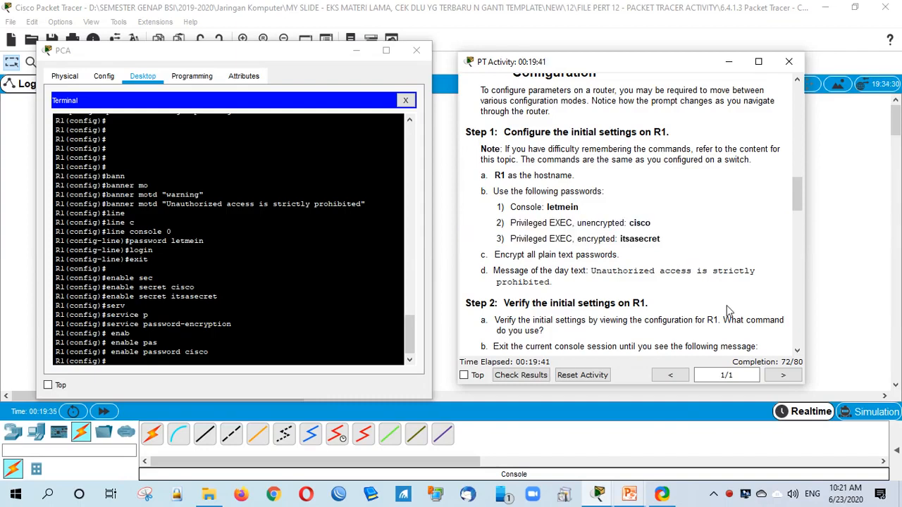
{"action": "left_click", "coordinate": [523, 376]}
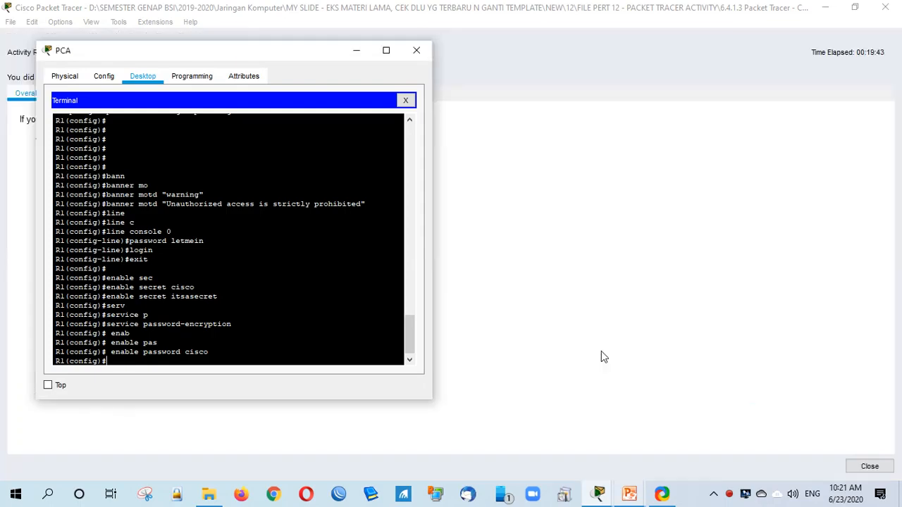
{"action": "left_click", "coordinate": [556, 305]}
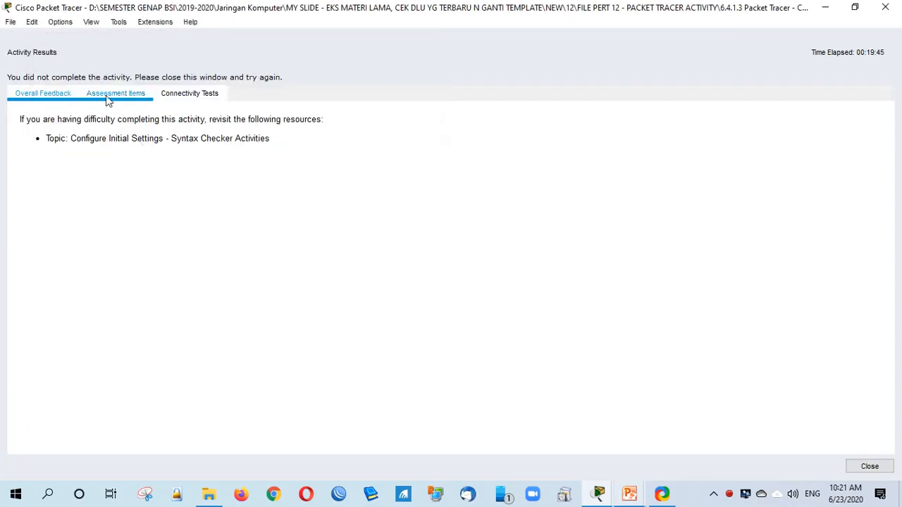
{"action": "left_click", "coordinate": [106, 94]}
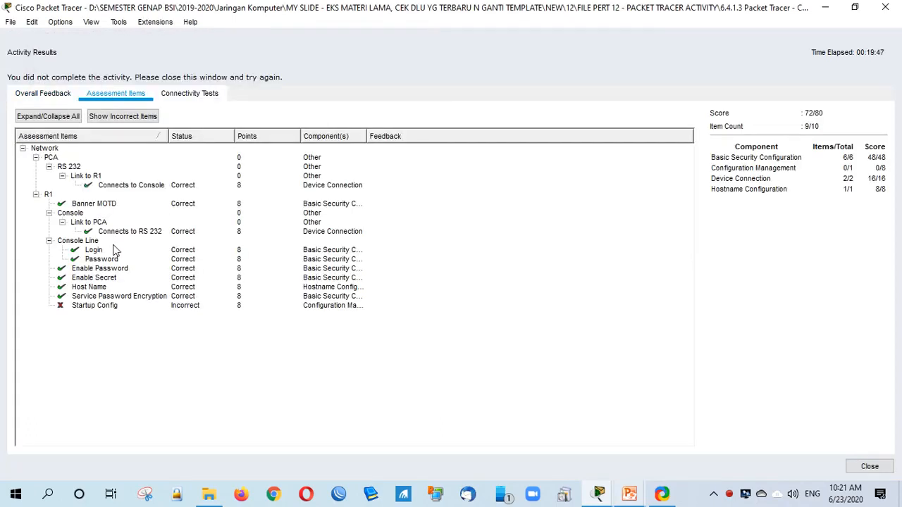
{"action": "left_click", "coordinate": [99, 308]}
{"action": "left_click", "coordinate": [868, 466]}
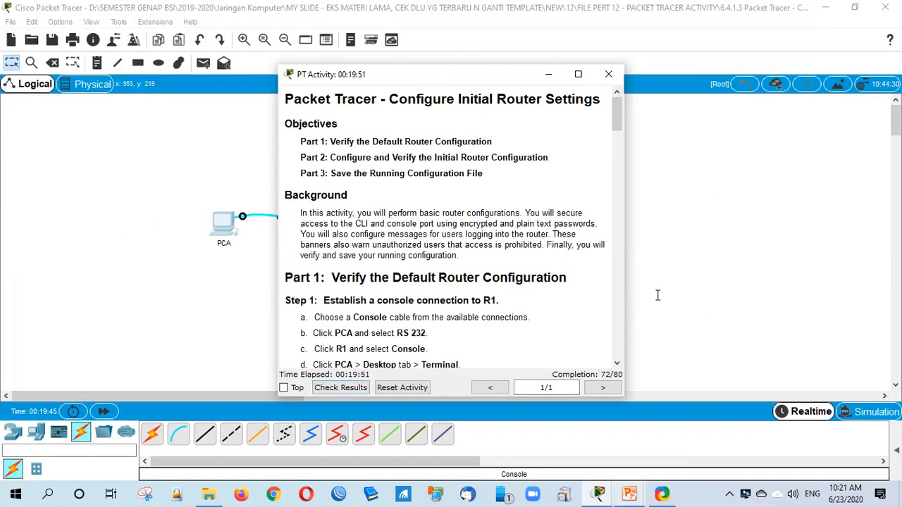
Step: Bring PCA's R1 console terminal to the front beside the activity instructions
{"action": "left_click_drag", "start_coordinate": [513, 72], "coordinate": [649, 85]}
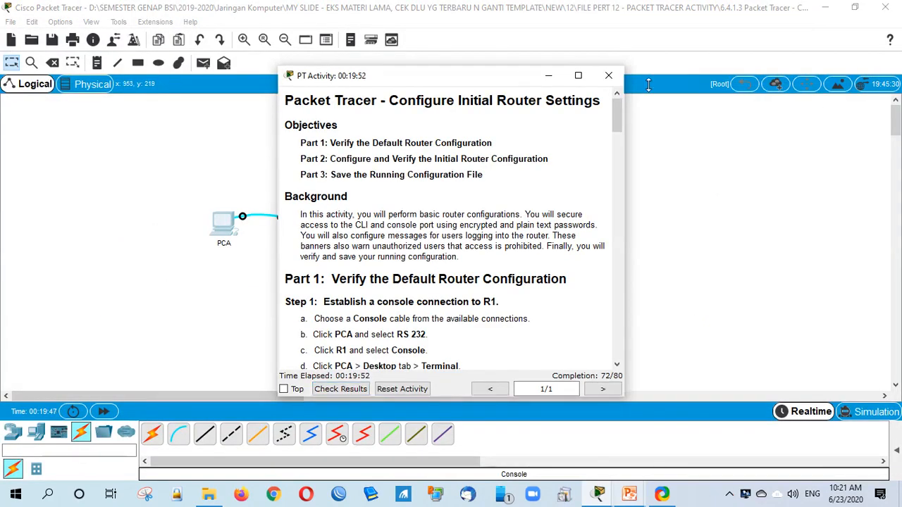
{"action": "left_click_drag", "start_coordinate": [479, 75], "coordinate": [638, 76]}
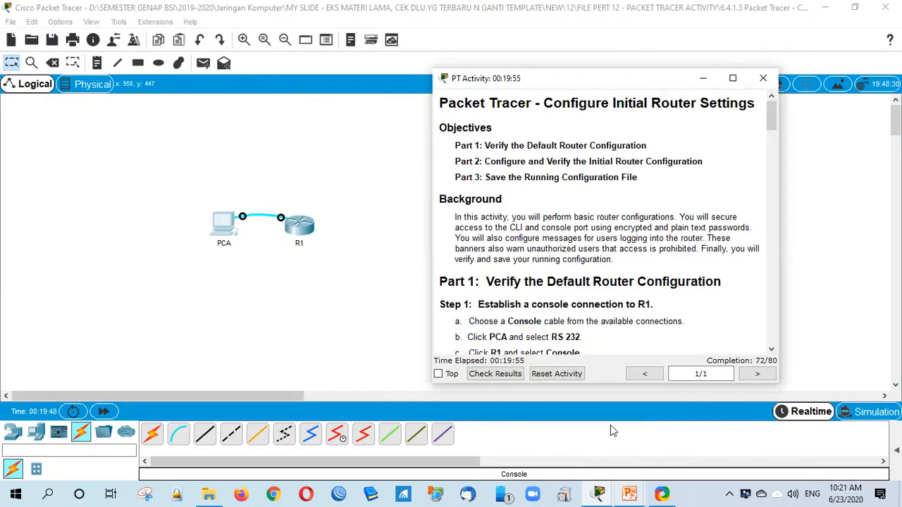
{"action": "left_click", "coordinate": [600, 494]}
{"action": "left_click", "coordinate": [602, 495]}
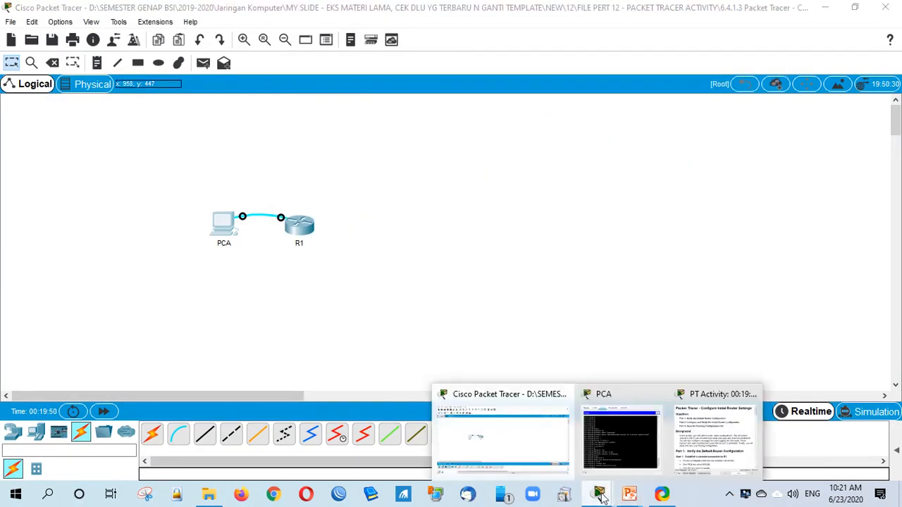
{"action": "left_click", "coordinate": [623, 395]}
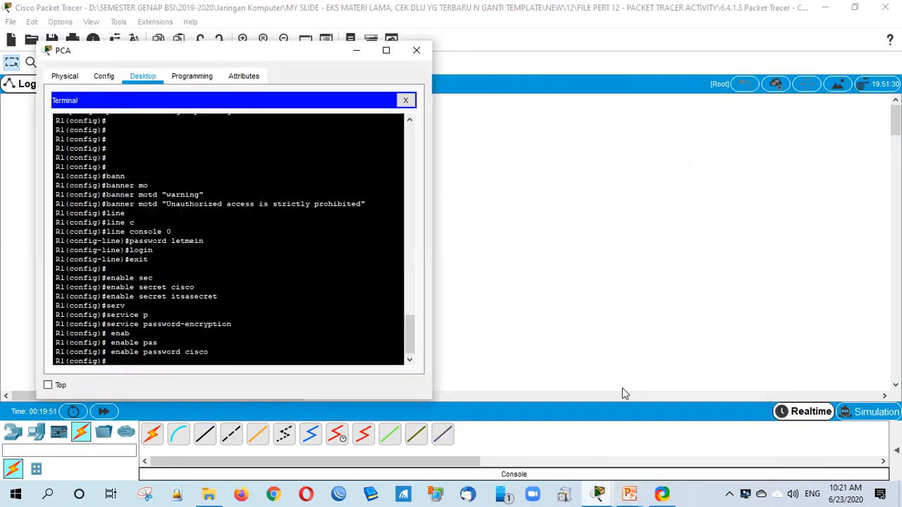
{"action": "left_click", "coordinate": [599, 493]}
{"action": "left_click", "coordinate": [787, 435]}
{"action": "left_click", "coordinate": [219, 362]}
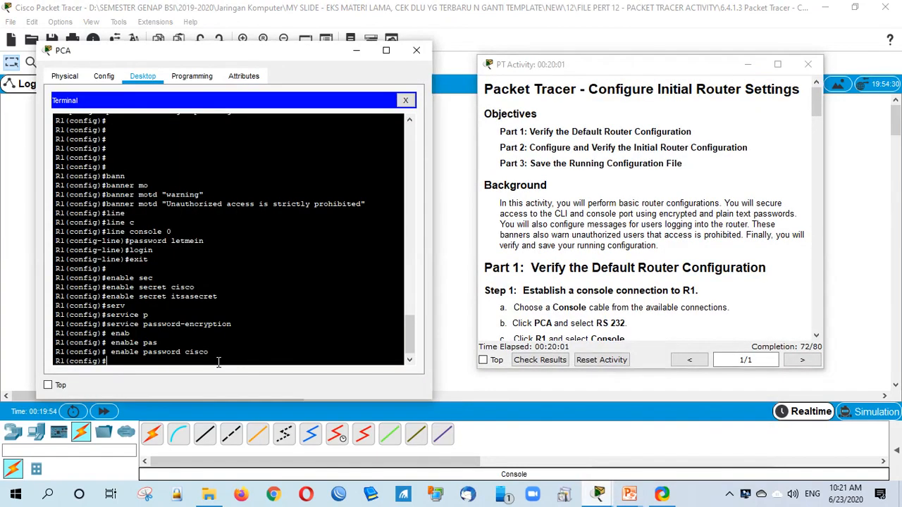
Step: Abandon the unfinished copy command and exit R1's configuration mode to privileged EXEC
{"action": "key", "text": "Return"}
{"action": "type", "text": "cop"}
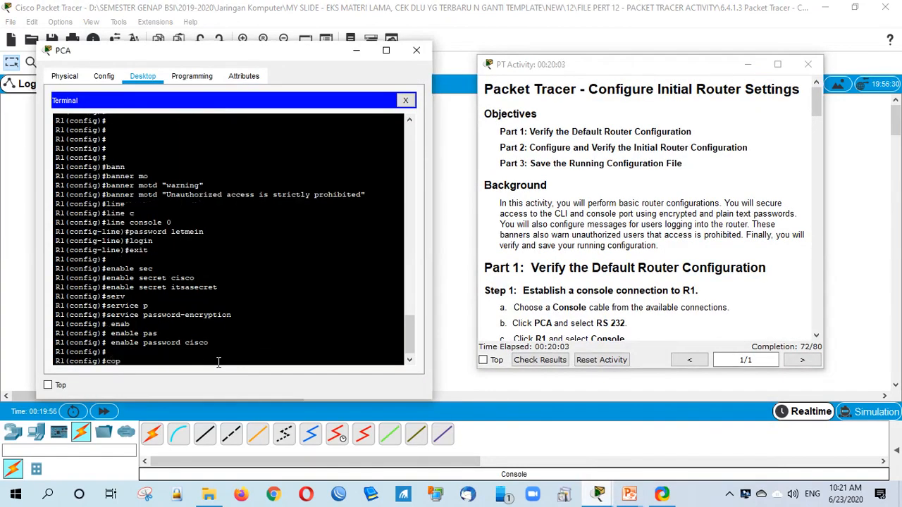
{"action": "type", "text": "y r"}
{"action": "key", "text": "Tab"}
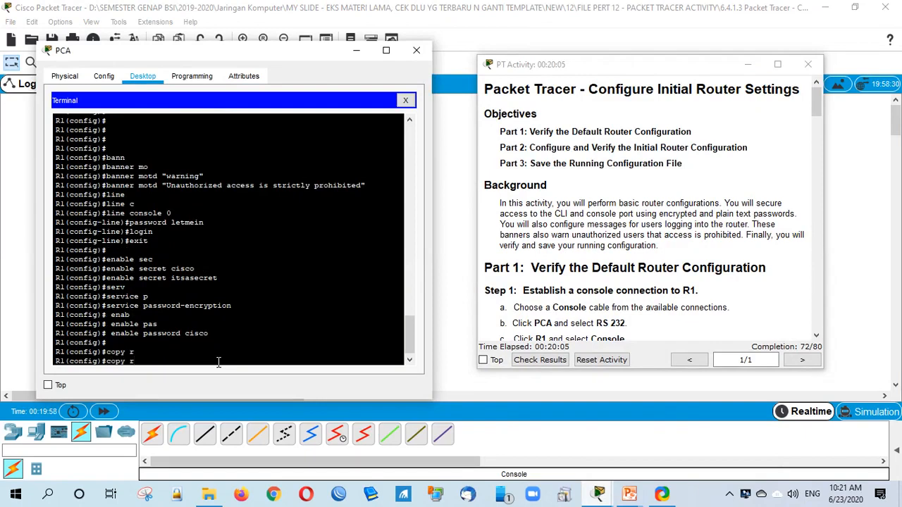
{"action": "key", "text": "BackSpace"}
{"action": "key", "text": "BackSpace"}
{"action": "key", "text": "BackSpace"}
{"action": "key", "text": "BackSpace"}
{"action": "type", "text": "ex"}
{"action": "key", "text": "Return"}
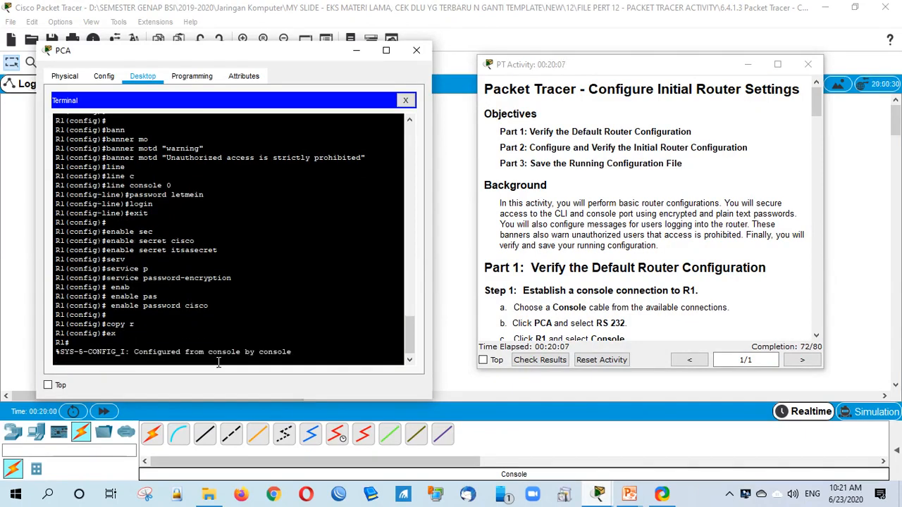
{"action": "key", "text": "Return"}
Step: Save R1's running-config to startup-config, accepting the default destination filename
{"action": "type", "text": "copy"}
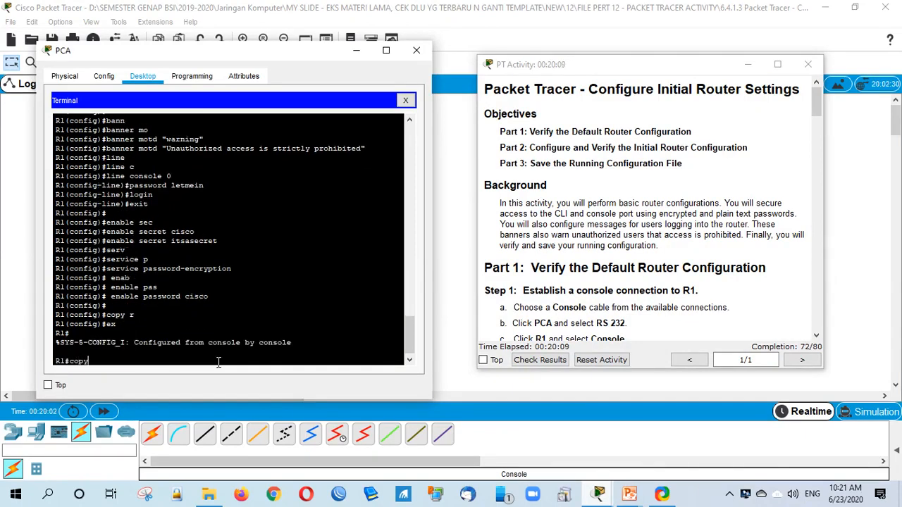
{"action": "key", "text": "Tab"}
{"action": "type", "text": "run"}
{"action": "key", "text": "Tab"}
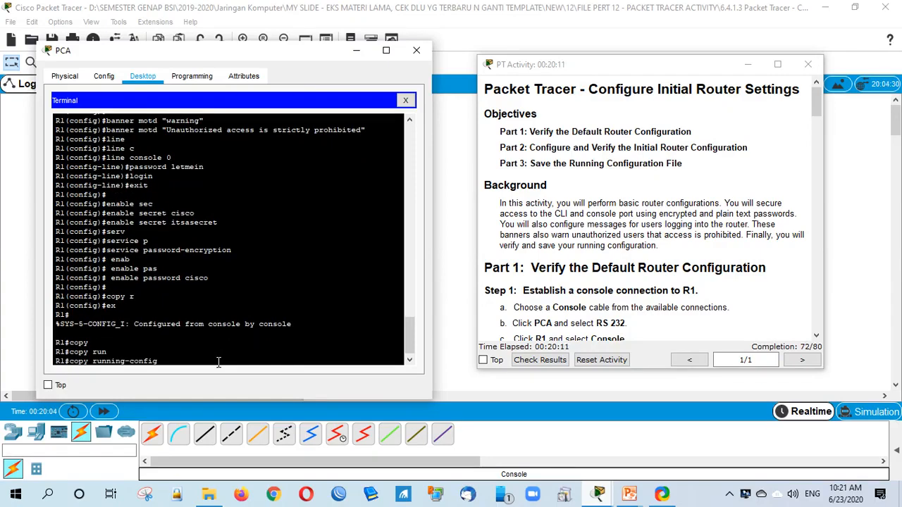
{"action": "type", "text": "st"}
{"action": "key", "text": "Tab"}
{"action": "key", "text": "Return"}
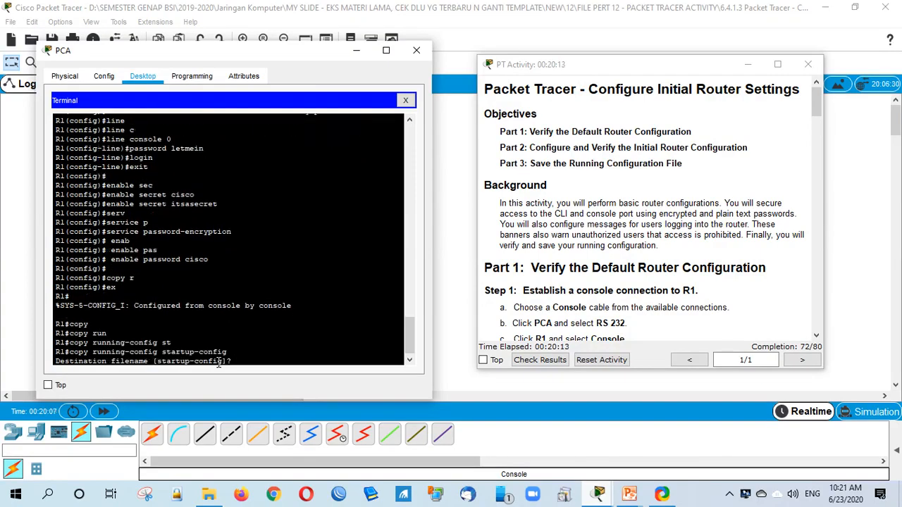
{"action": "key", "text": "Return"}
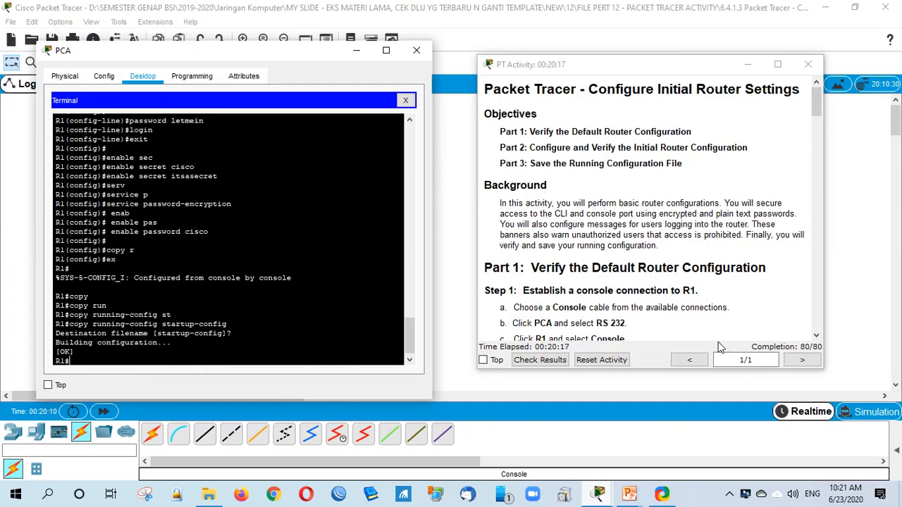
Step: Check results showing all 10 items correct at 80/80, close the report, and move instructions aside
{"action": "left_click", "coordinate": [558, 362]}
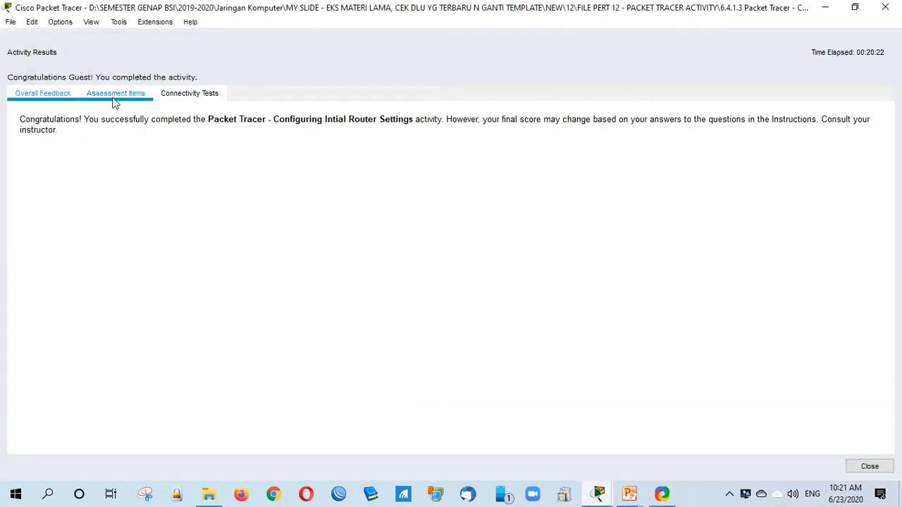
{"action": "left_click", "coordinate": [115, 96]}
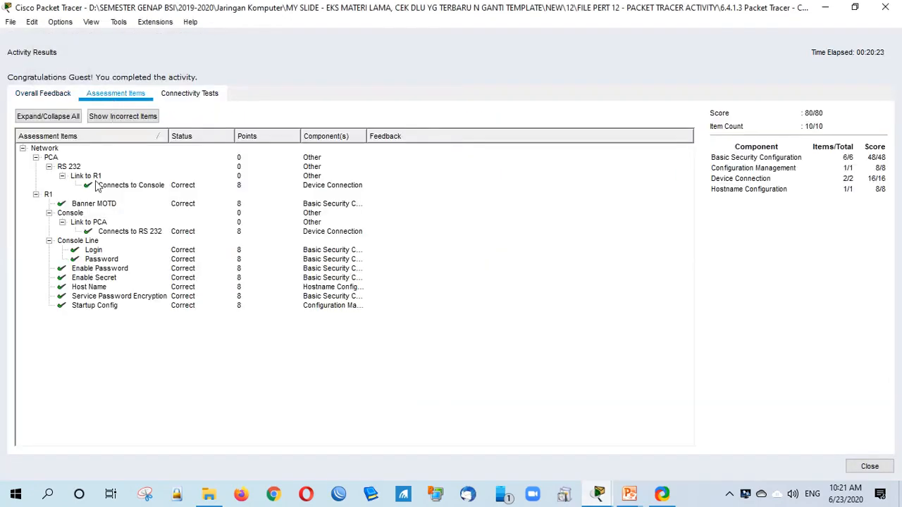
{"action": "left_click", "coordinate": [869, 467]}
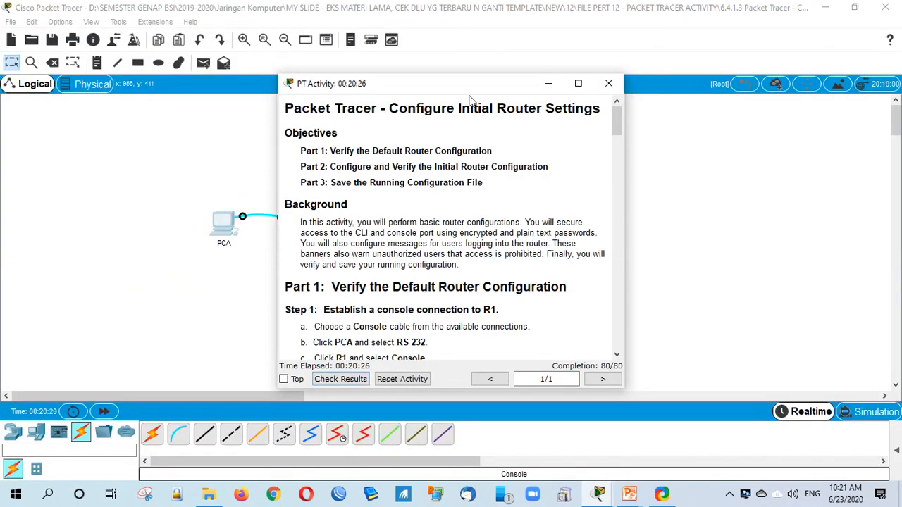
{"action": "left_click_drag", "start_coordinate": [466, 82], "coordinate": [630, 85]}
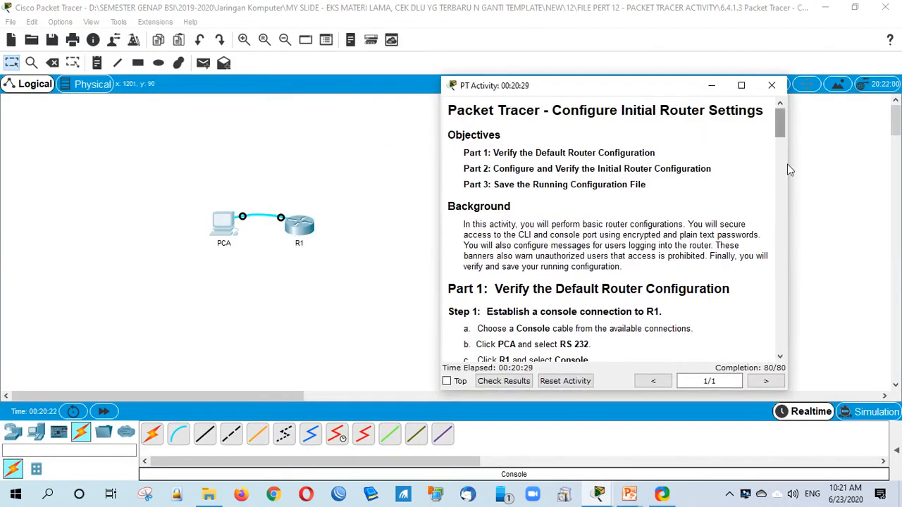
{"action": "scroll", "coordinate": [751, 226], "scroll_direction": "down", "scroll_amount": 5}
{"action": "scroll", "coordinate": [742, 256], "scroll_direction": "down", "scroll_amount": 4}
{"action": "scroll", "coordinate": [741, 255], "scroll_direction": "down", "scroll_amount": 10}
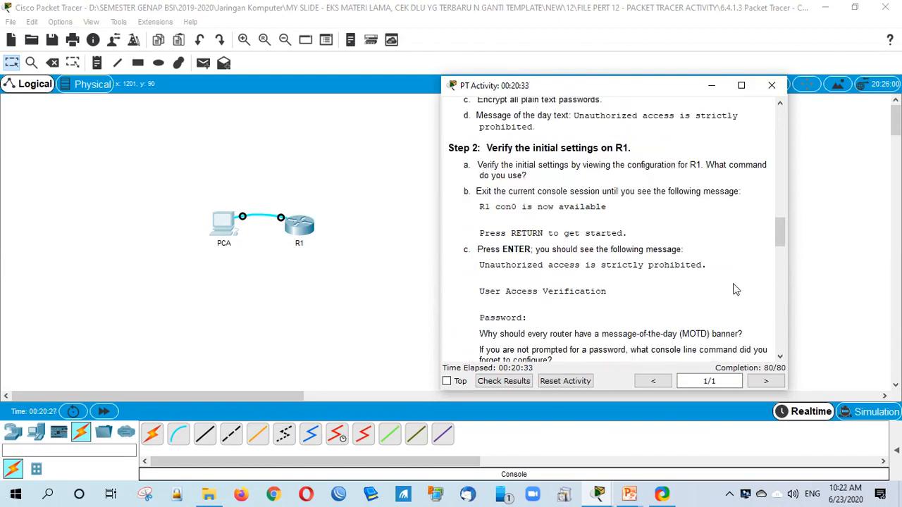
{"action": "scroll", "coordinate": [736, 289], "scroll_direction": "down", "scroll_amount": 10}
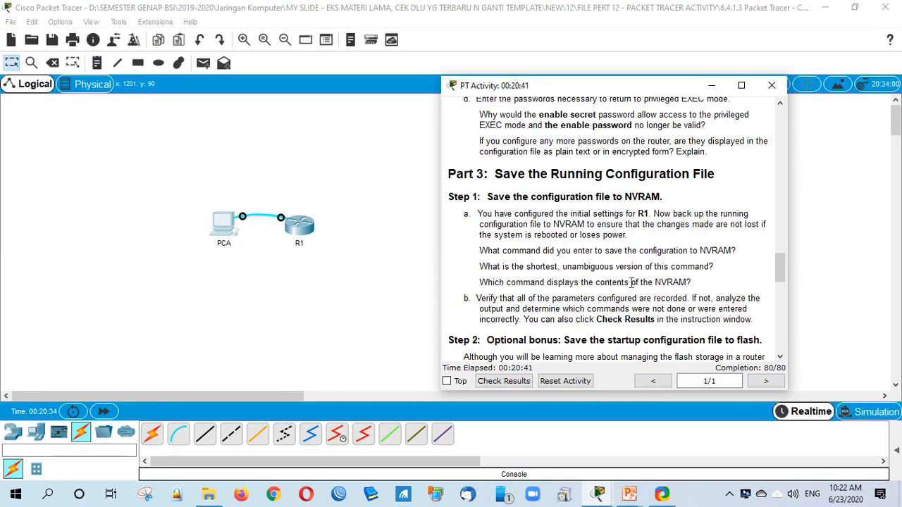
{"action": "scroll", "coordinate": [746, 308], "scroll_direction": "down", "scroll_amount": 3}
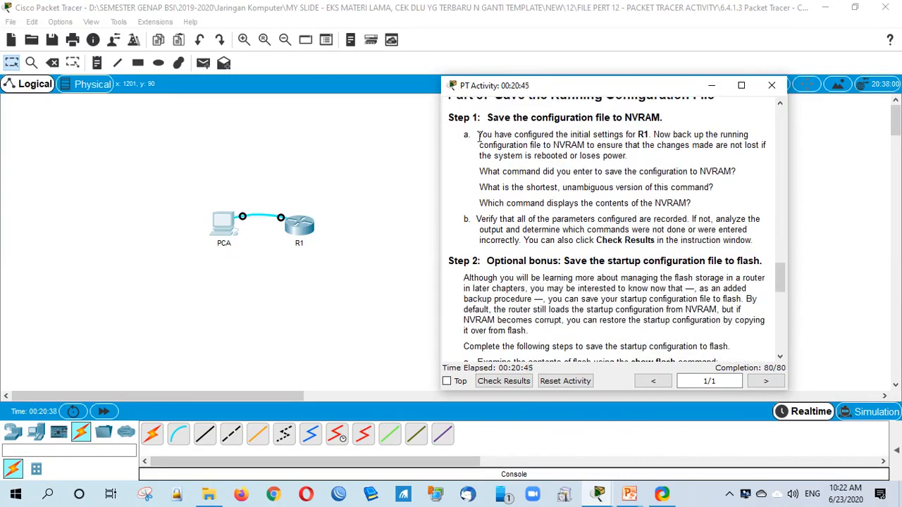
{"action": "left_click_drag", "start_coordinate": [482, 139], "coordinate": [649, 277]}
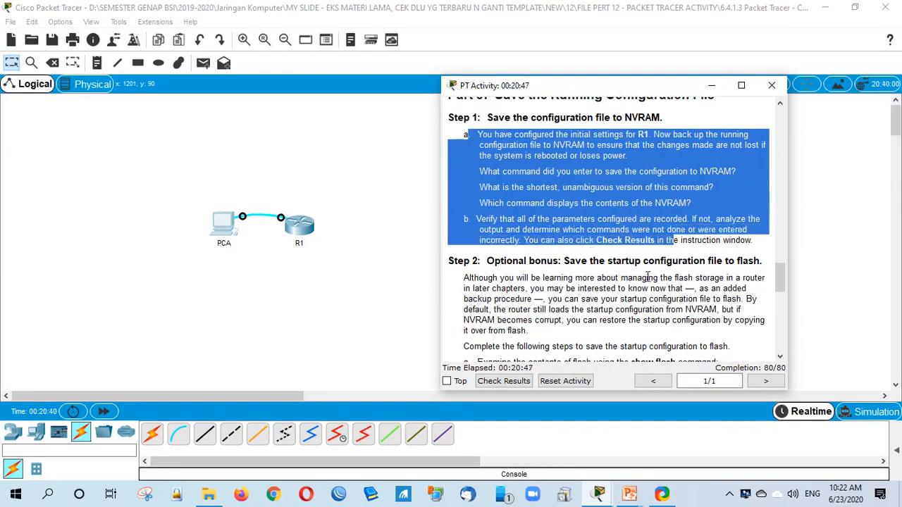
{"action": "left_click", "coordinate": [613, 283]}
{"action": "scroll", "coordinate": [611, 281], "scroll_direction": "down", "scroll_amount": 3}
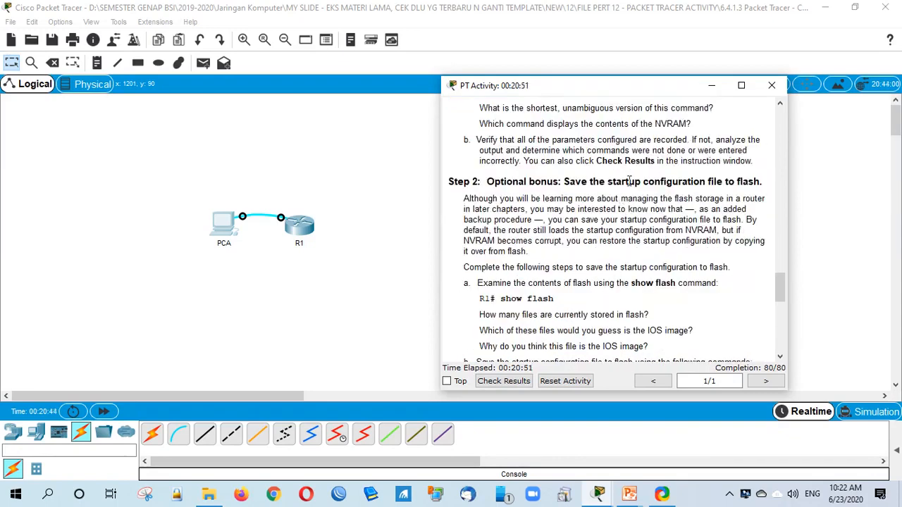
{"action": "left_click_drag", "start_coordinate": [738, 182], "coordinate": [763, 185]}
{"action": "left_click", "coordinate": [504, 257]}
{"action": "scroll", "coordinate": [503, 258], "scroll_direction": "down", "scroll_amount": 1}
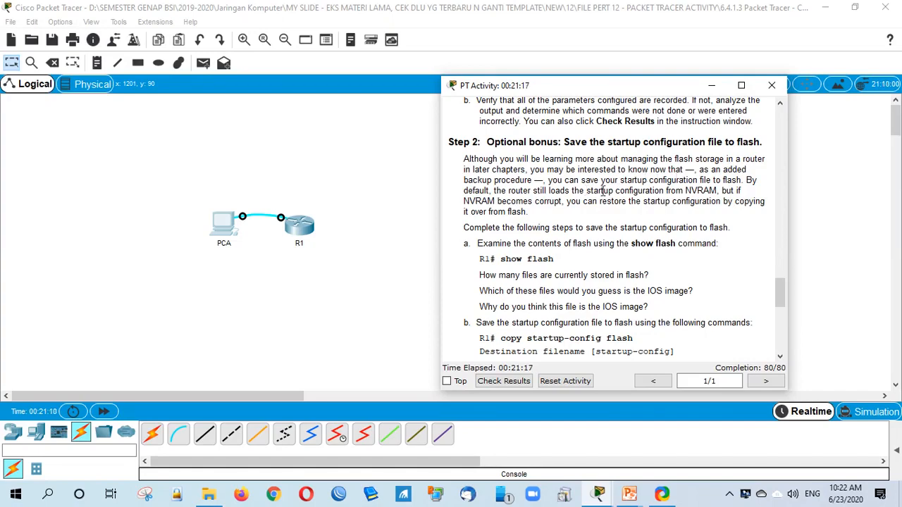
{"action": "left_click_drag", "start_coordinate": [441, 201], "coordinate": [406, 198]}
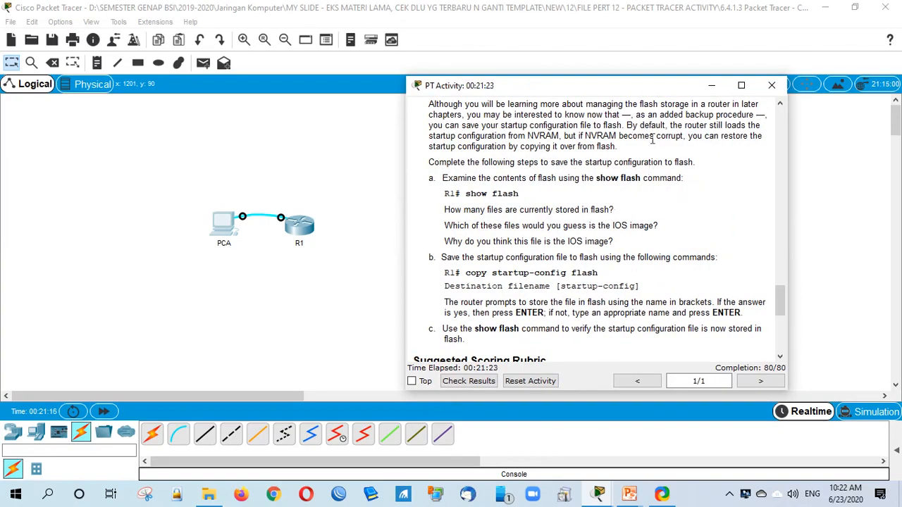
{"action": "scroll", "coordinate": [597, 178], "scroll_direction": "up", "scroll_amount": 1}
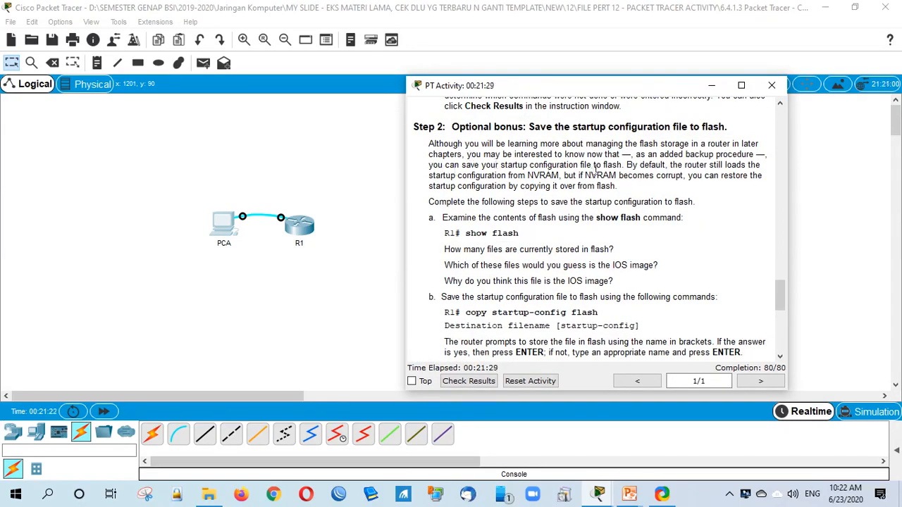
{"action": "left_click_drag", "start_coordinate": [545, 167], "coordinate": [622, 168]}
{"action": "left_click", "coordinate": [620, 192]}
{"action": "left_click_drag", "start_coordinate": [508, 175], "coordinate": [683, 176]}
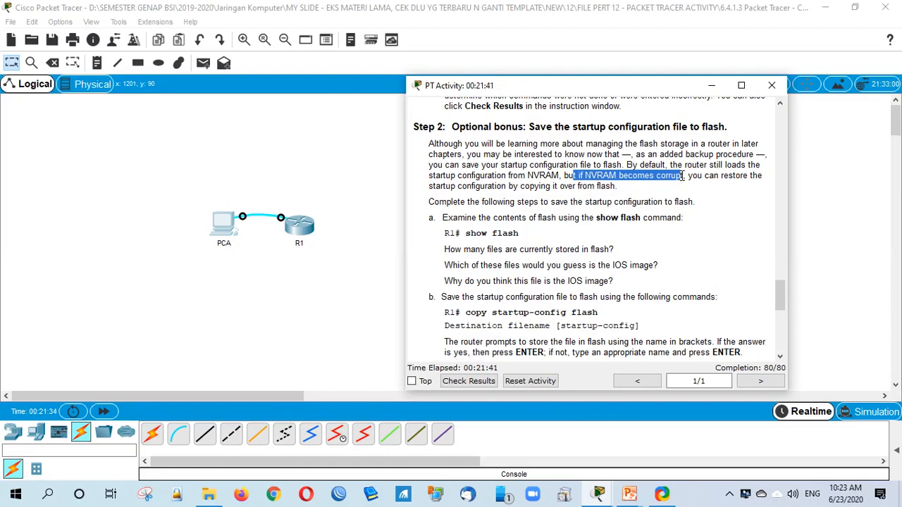
{"action": "left_click", "coordinate": [680, 188]}
{"action": "left_click_drag", "start_coordinate": [690, 177], "coordinate": [617, 187]}
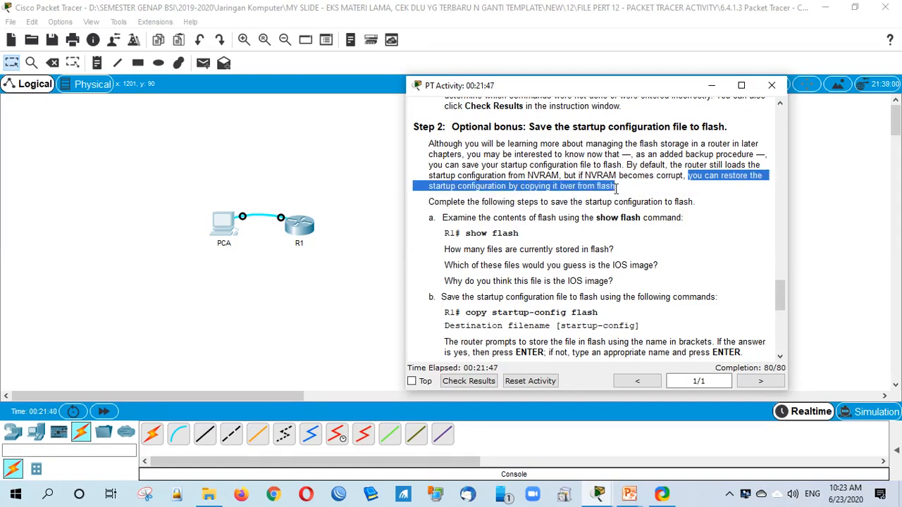
{"action": "left_click", "coordinate": [610, 201]}
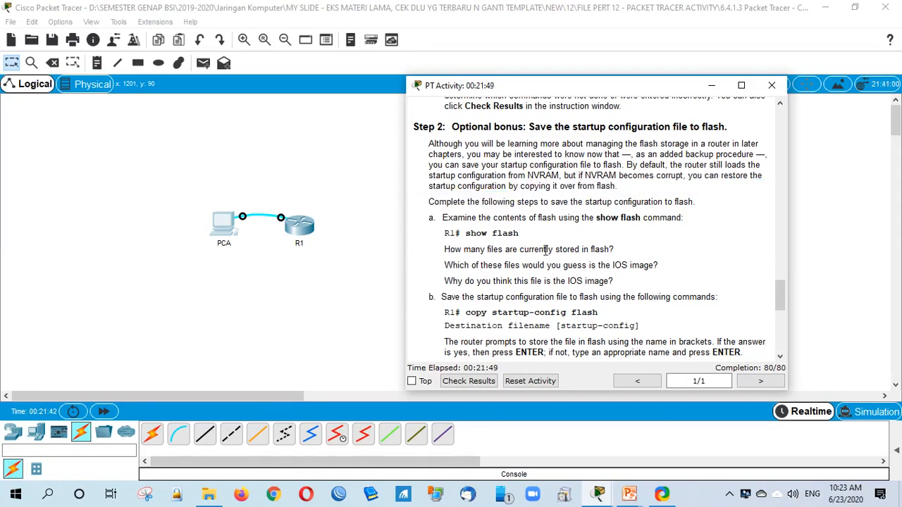
{"action": "scroll", "coordinate": [511, 248], "scroll_direction": "down", "scroll_amount": 2}
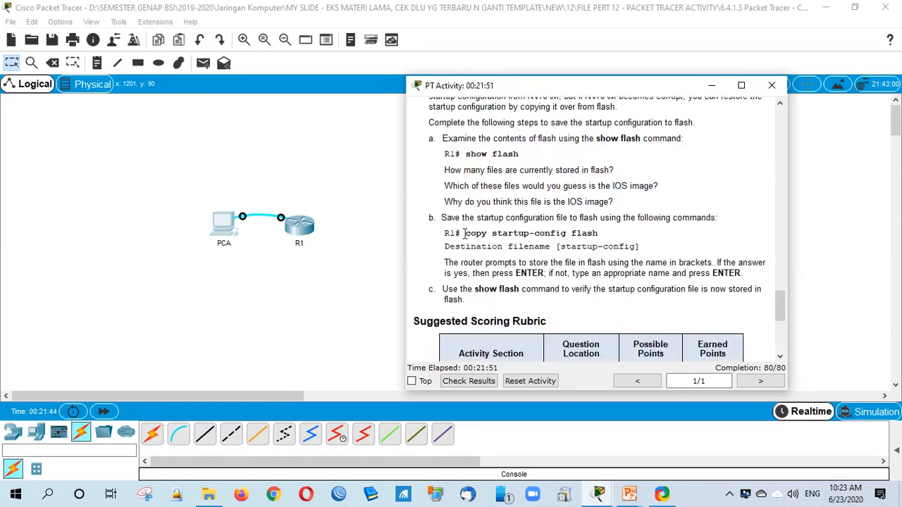
{"action": "left_click_drag", "start_coordinate": [464, 234], "coordinate": [607, 233]}
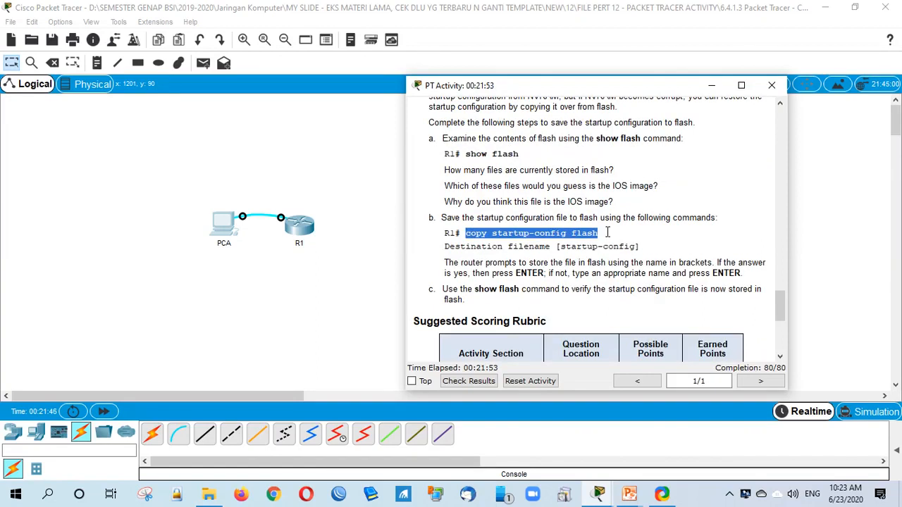
{"action": "left_click", "coordinate": [607, 233]}
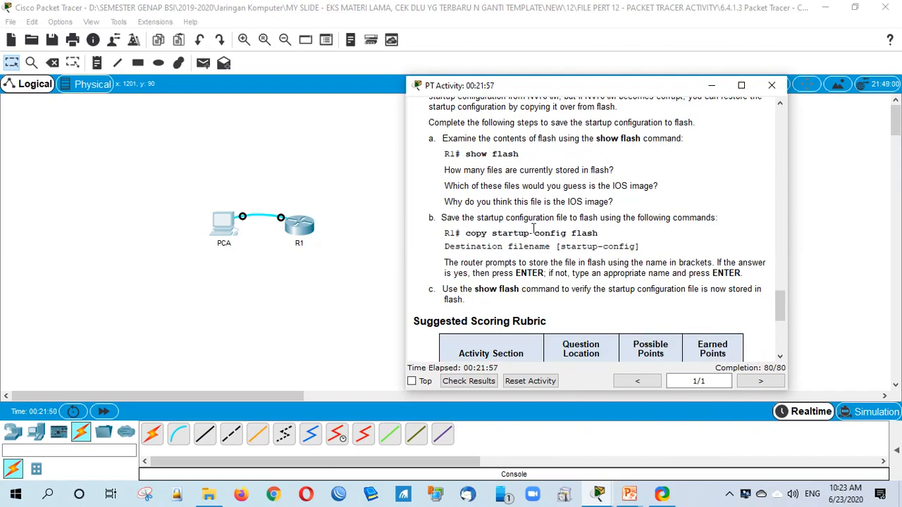
{"action": "scroll", "coordinate": [530, 262], "scroll_direction": "down", "scroll_amount": 6}
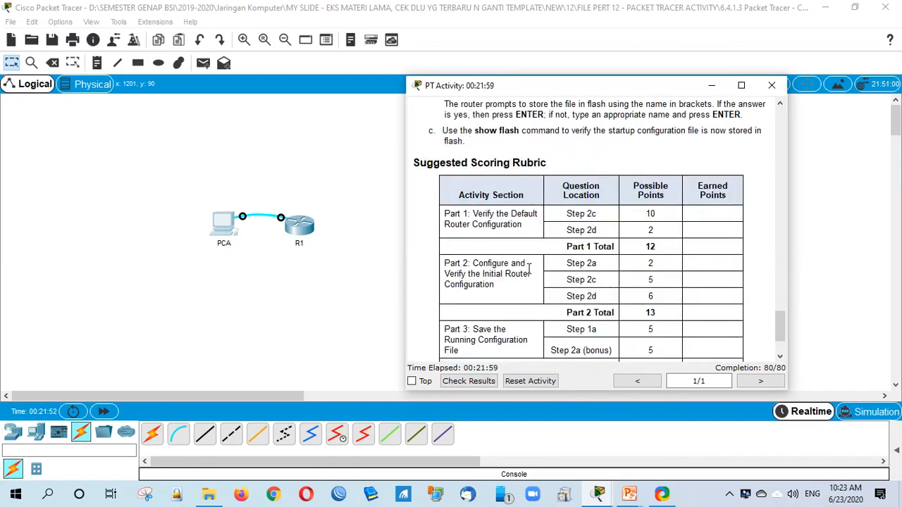
{"action": "scroll", "coordinate": [602, 299], "scroll_direction": "up", "scroll_amount": 5}
{"action": "scroll", "coordinate": [603, 300], "scroll_direction": "up", "scroll_amount": 4}
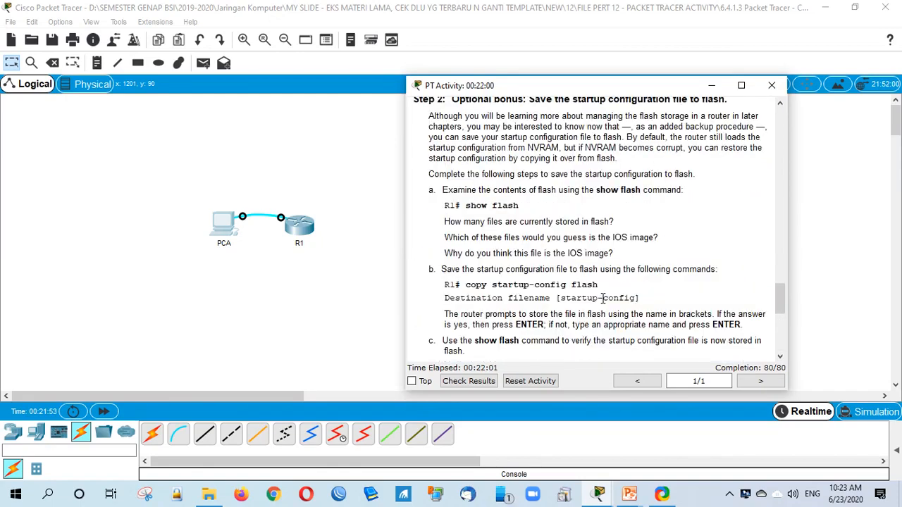
{"action": "mouse_move", "coordinate": [629, 497]}
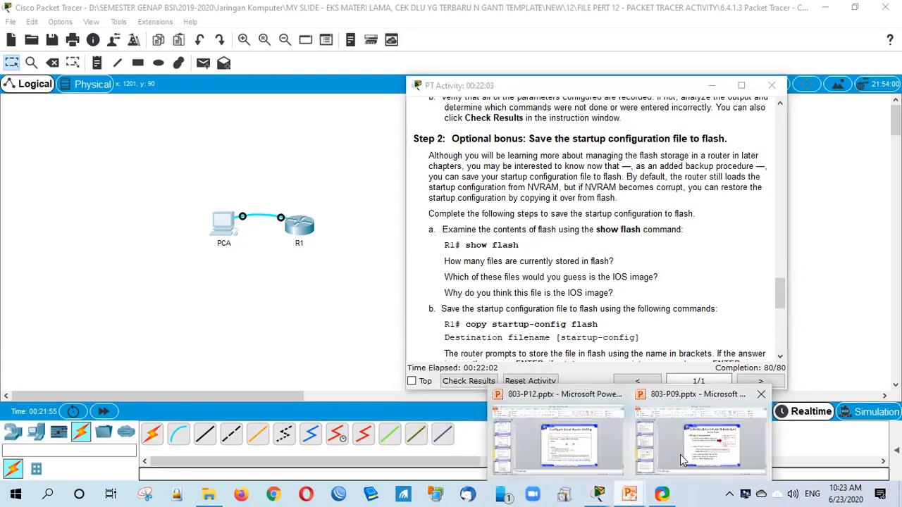
Step: Look up slide 6, Connect a Router to a LAN, in 803-P12.pptx, then return to Packet Tracer
{"action": "left_click", "coordinate": [680, 451]}
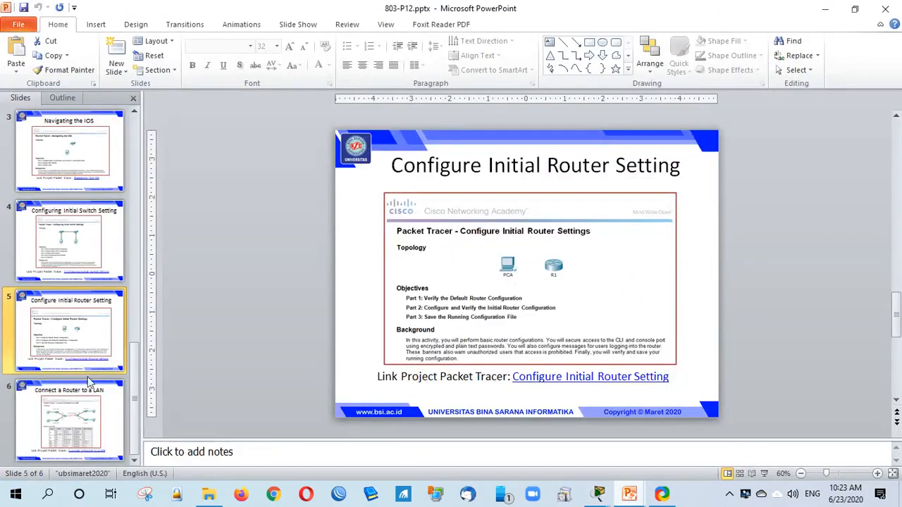
{"action": "left_click", "coordinate": [84, 419]}
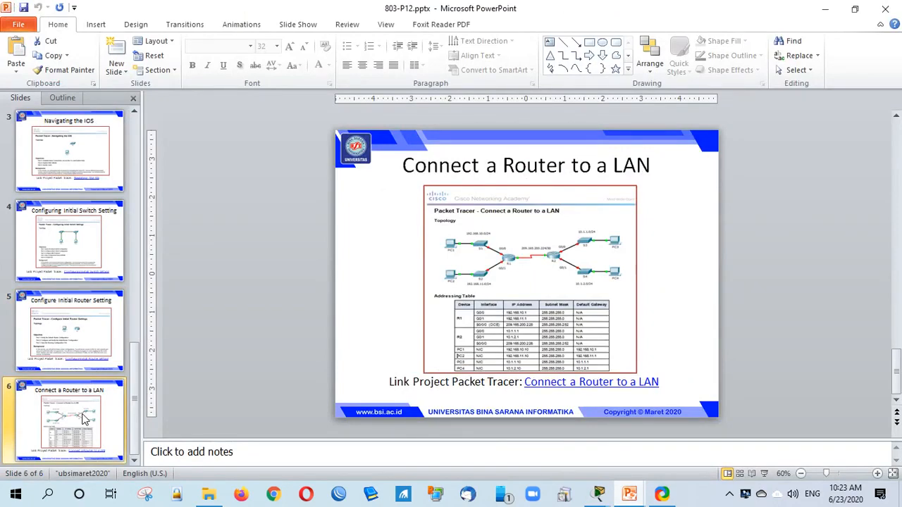
{"action": "mouse_move", "coordinate": [598, 496]}
{"action": "left_click", "coordinate": [499, 434]}
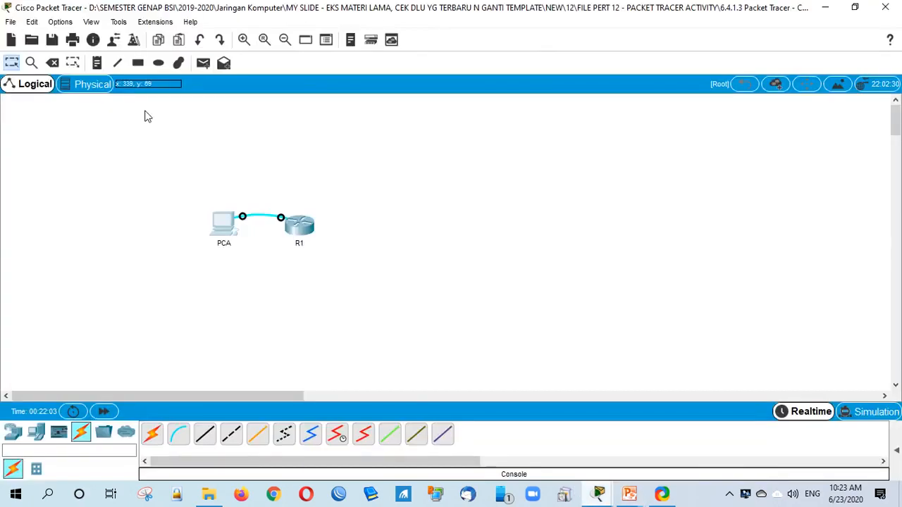
Step: Open '6.4.3.3 Packet Tracer - Connect a Router to a LAN.pka' without saving the current network
{"action": "left_click", "coordinate": [11, 22]}
{"action": "left_click", "coordinate": [19, 54]}
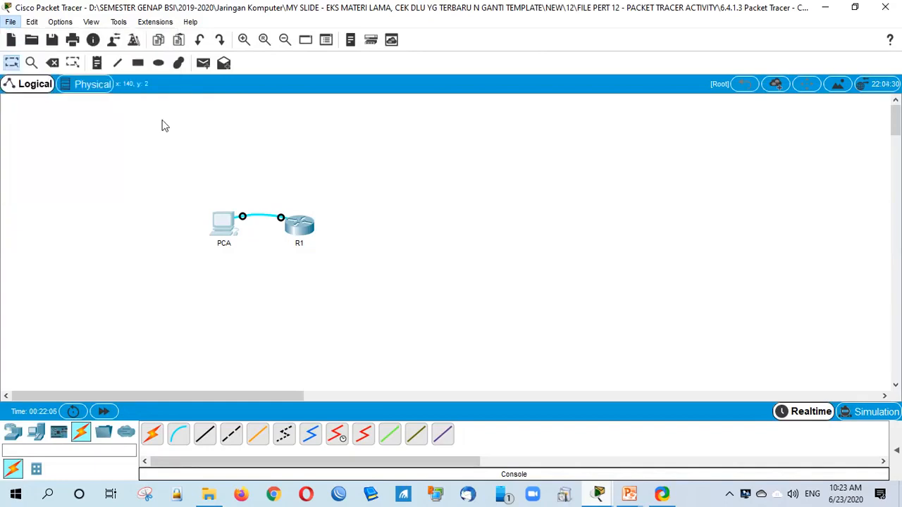
{"action": "left_click", "coordinate": [501, 266]}
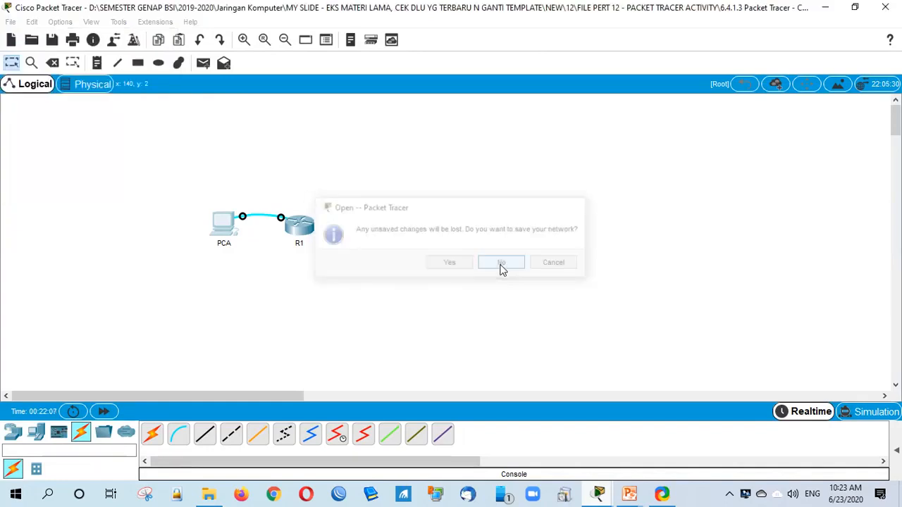
{"action": "left_click", "coordinate": [501, 266]}
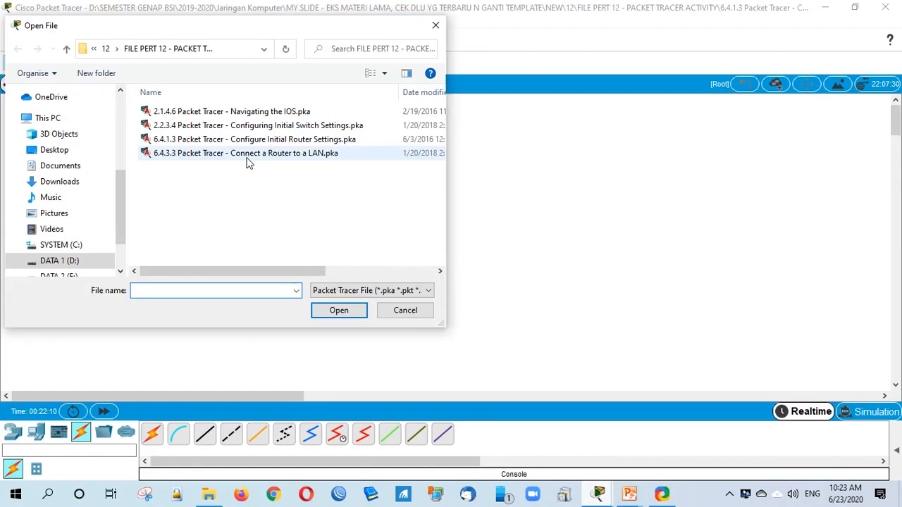
{"action": "left_click", "coordinate": [246, 159]}
{"action": "left_click", "coordinate": [334, 315]}
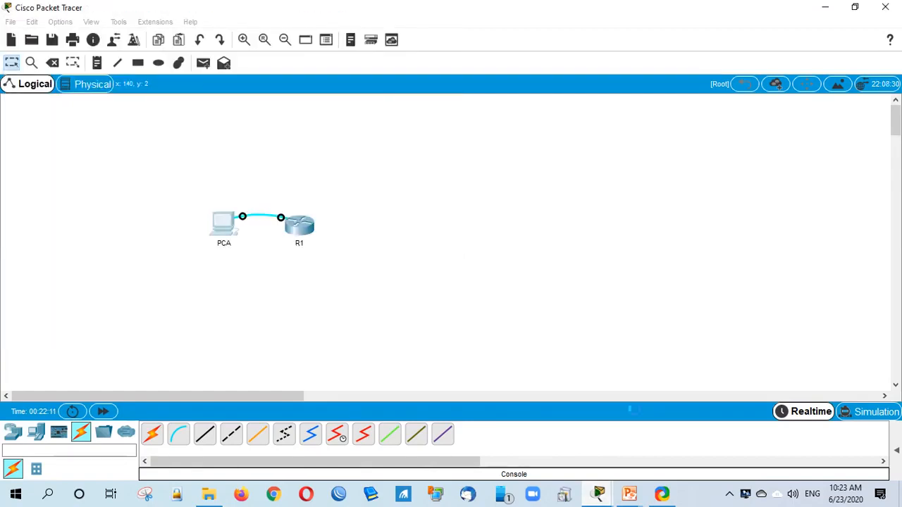
Step: Switch between Packet Tracer and PowerPoint windows, ending on 803-P12's Connect a Router to a LAN slide
{"action": "mouse_move", "coordinate": [629, 494]}
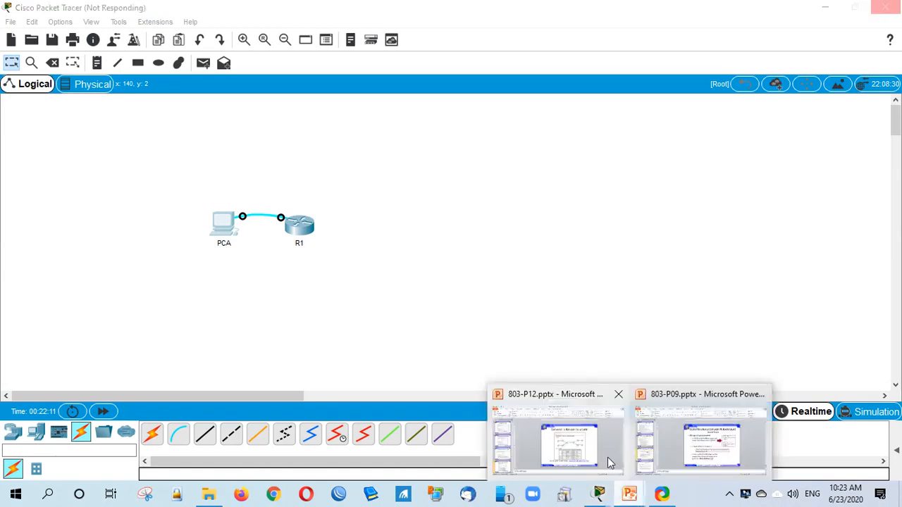
{"action": "left_click", "coordinate": [606, 423]}
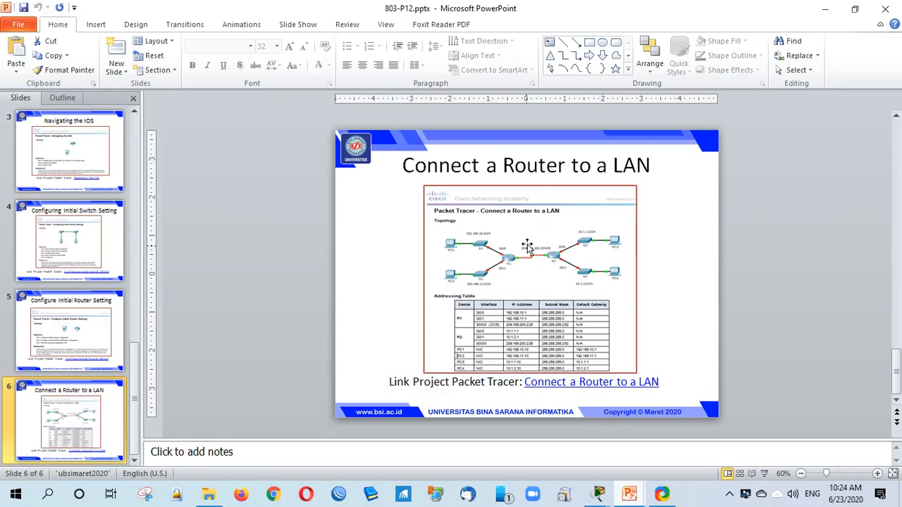
{"action": "left_click", "coordinate": [598, 494]}
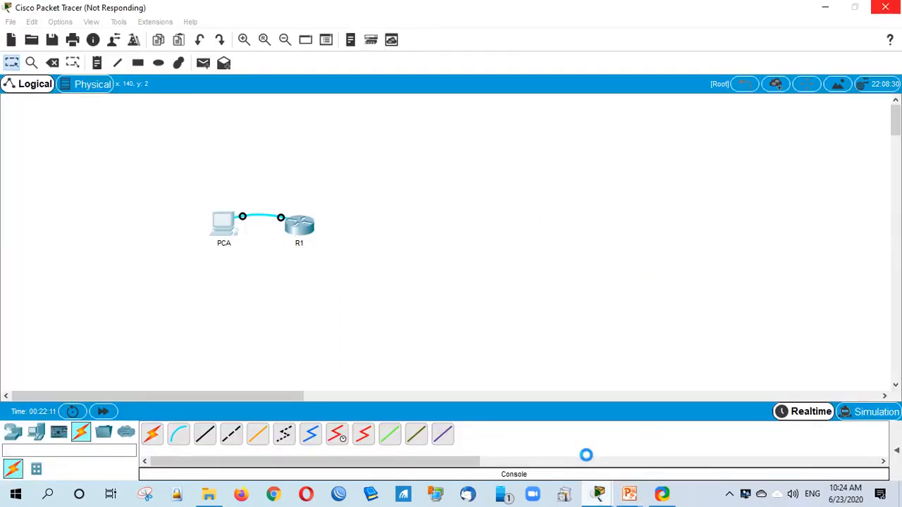
{"action": "left_click", "coordinate": [629, 494]}
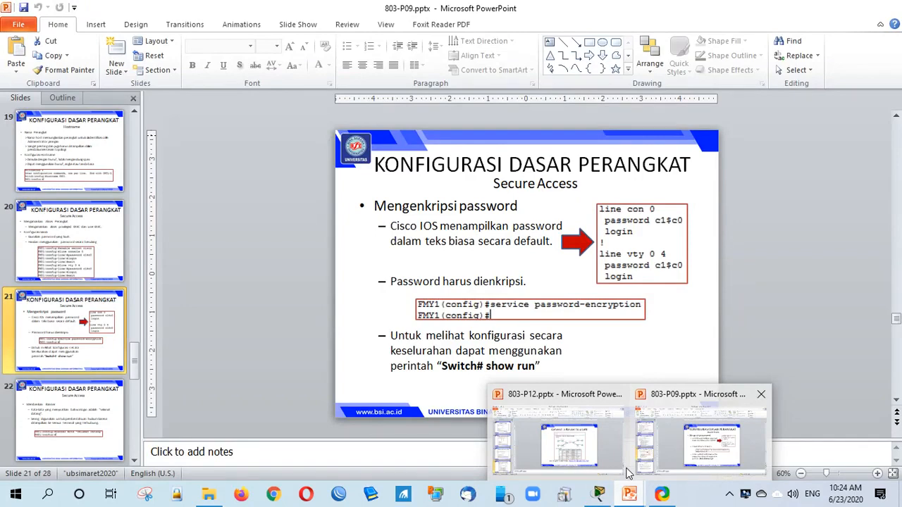
{"action": "left_click", "coordinate": [619, 451]}
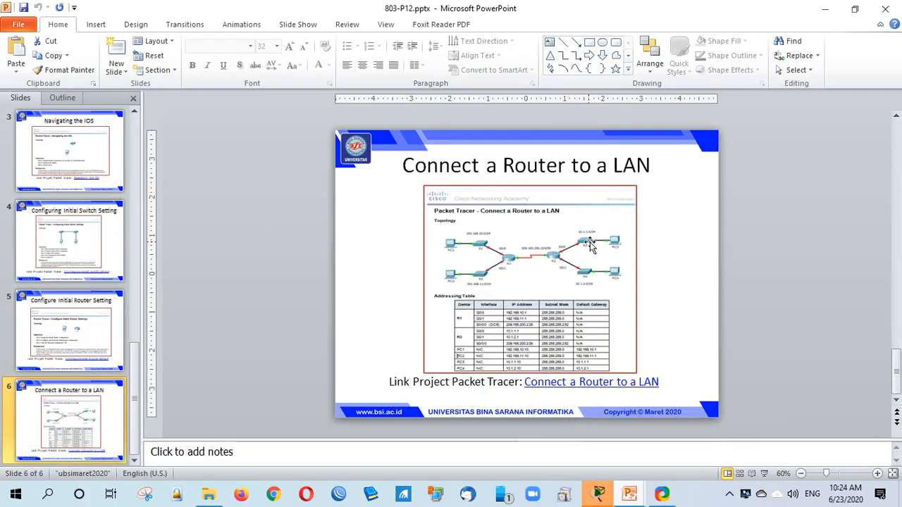
Step: Return to the Connect a Router to a LAN topology and dismiss the locked-move warning for S4
{"action": "mouse_move", "coordinate": [600, 498]}
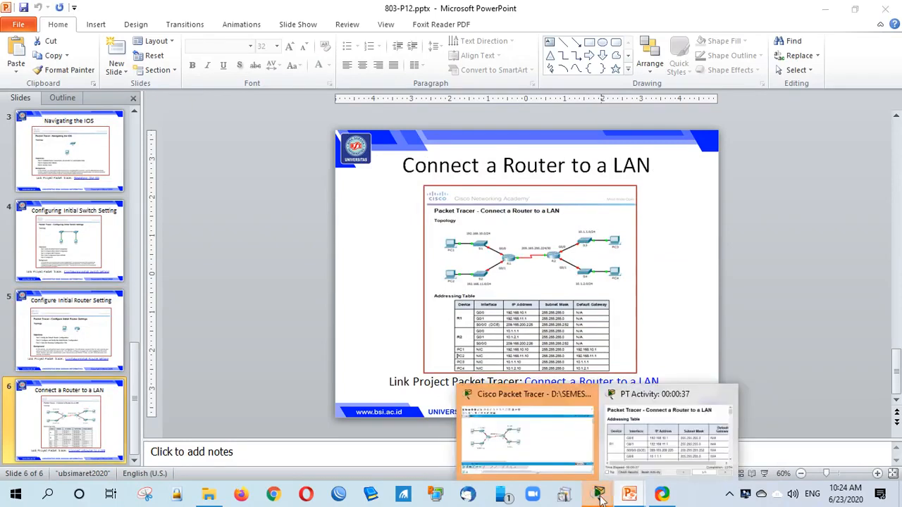
{"action": "left_click", "coordinate": [563, 451]}
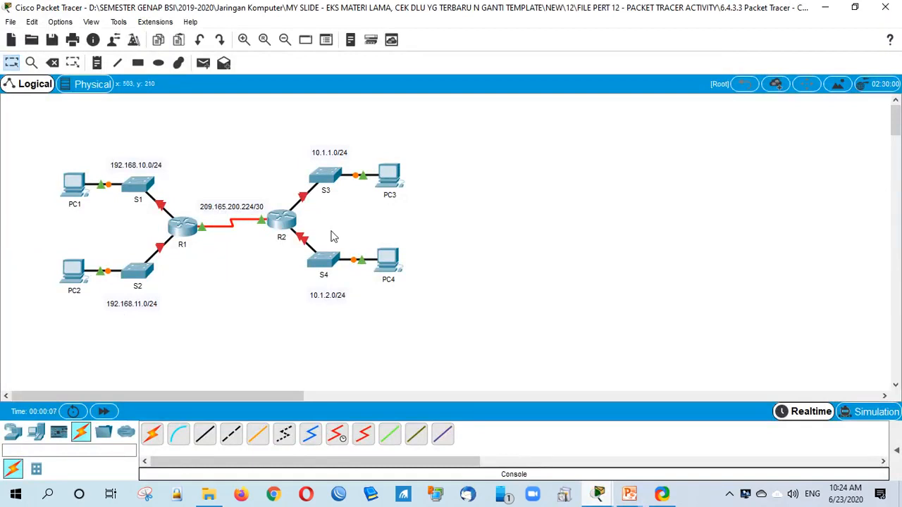
{"action": "left_click_drag", "start_coordinate": [330, 258], "coordinate": [336, 258]}
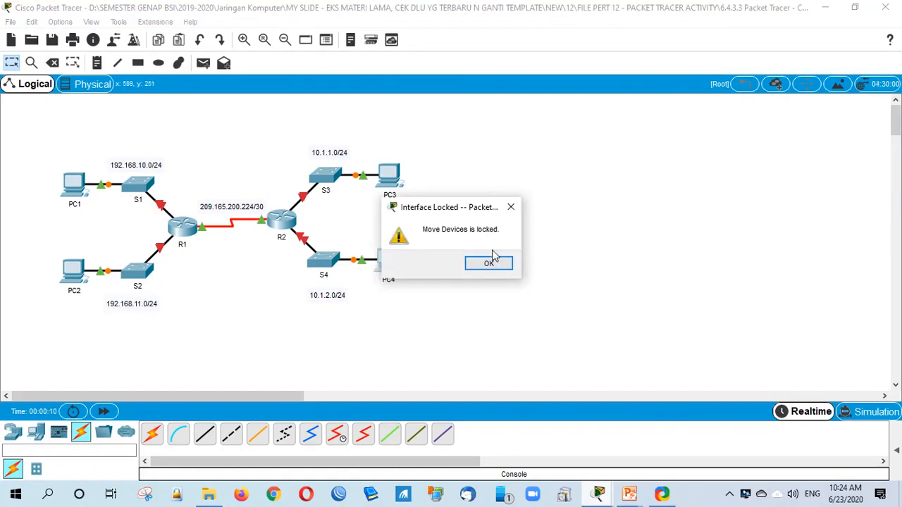
{"action": "left_click", "coordinate": [493, 258]}
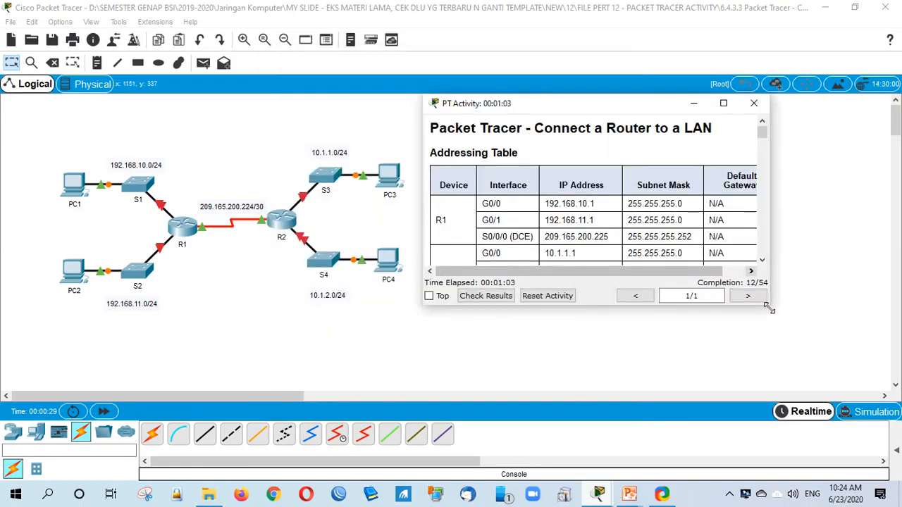
Step: Check the activity results and review the assessment items for R1 and R2 G0/1 at 12/54, then close
{"action": "left_click", "coordinate": [486, 295]}
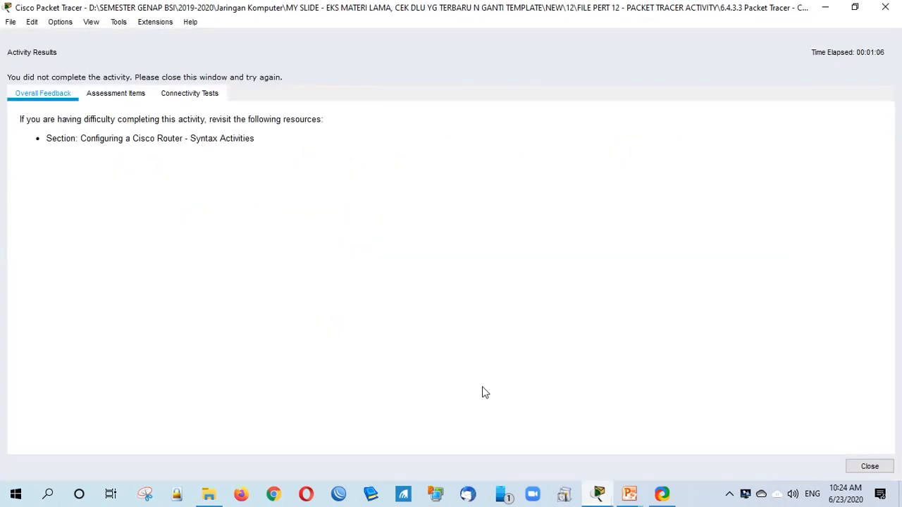
{"action": "left_click", "coordinate": [115, 93]}
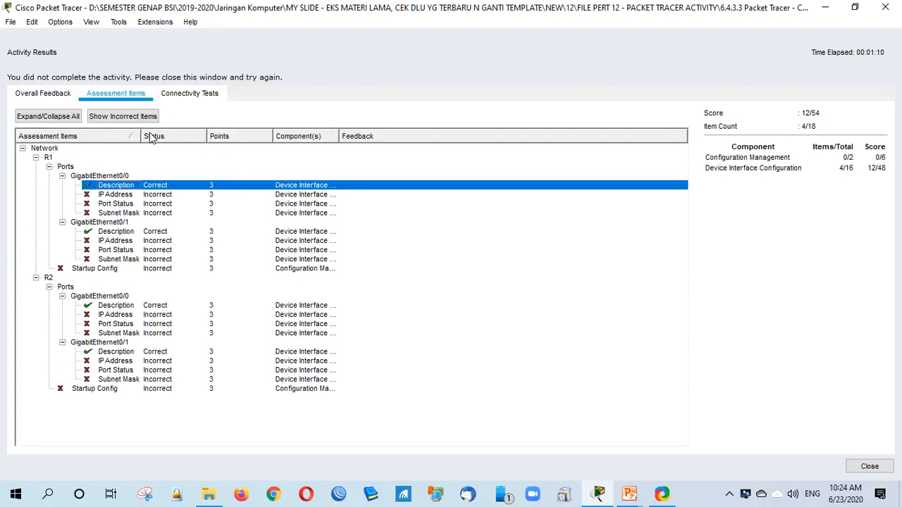
{"action": "left_click_drag", "start_coordinate": [141, 136], "coordinate": [217, 136]}
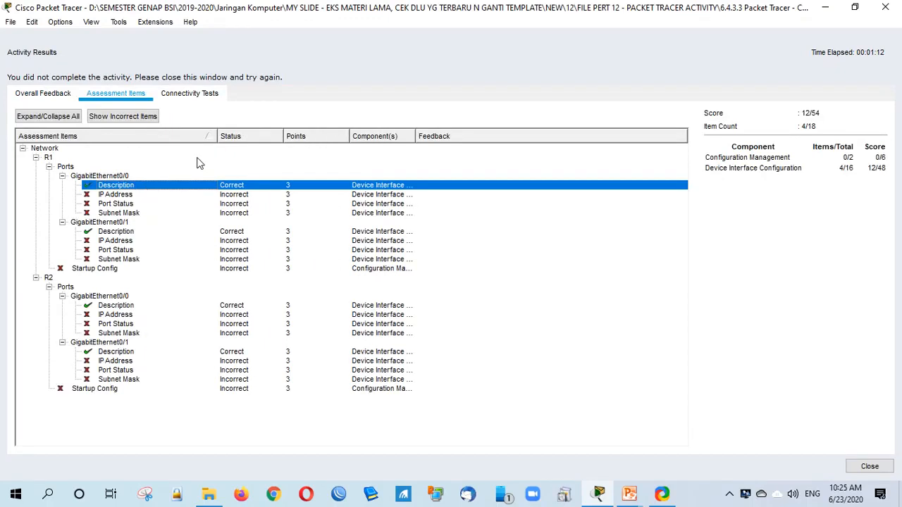
{"action": "left_click", "coordinate": [356, 353]}
{"action": "left_click", "coordinate": [357, 370]}
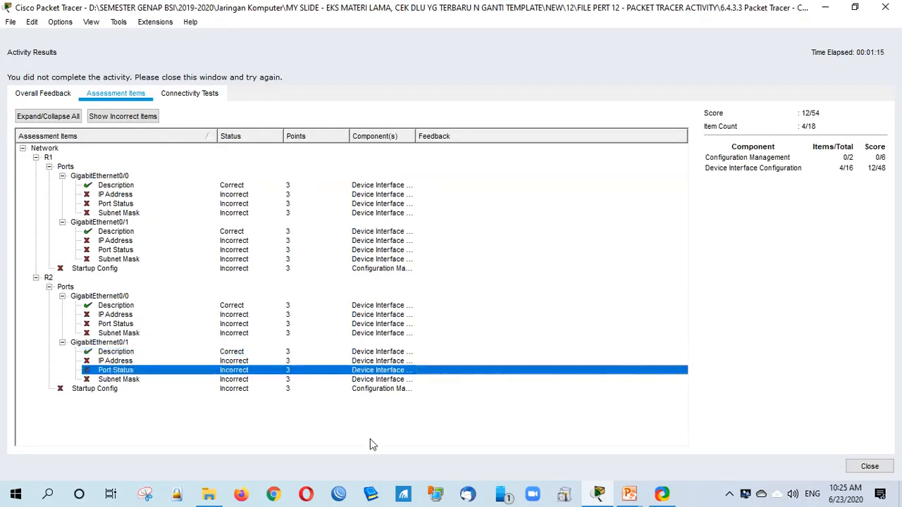
{"action": "left_click", "coordinate": [143, 260]}
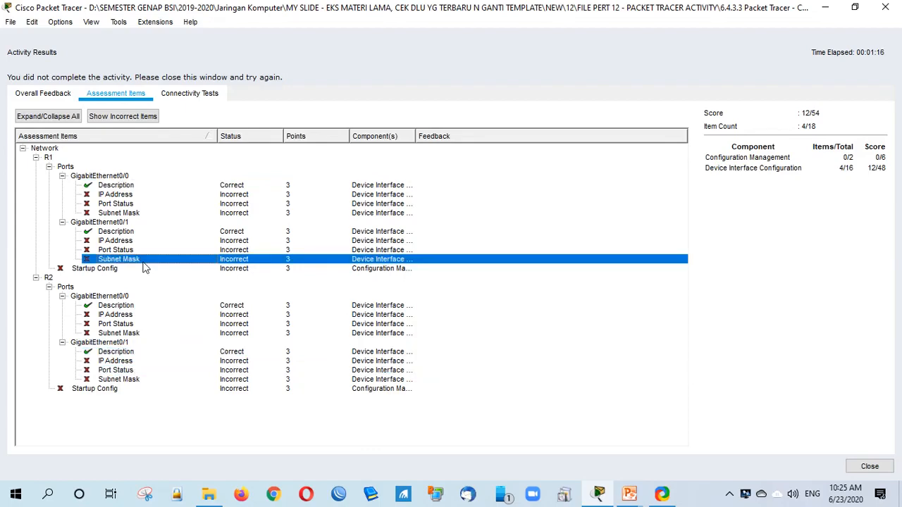
{"action": "key", "text": "Escape"}
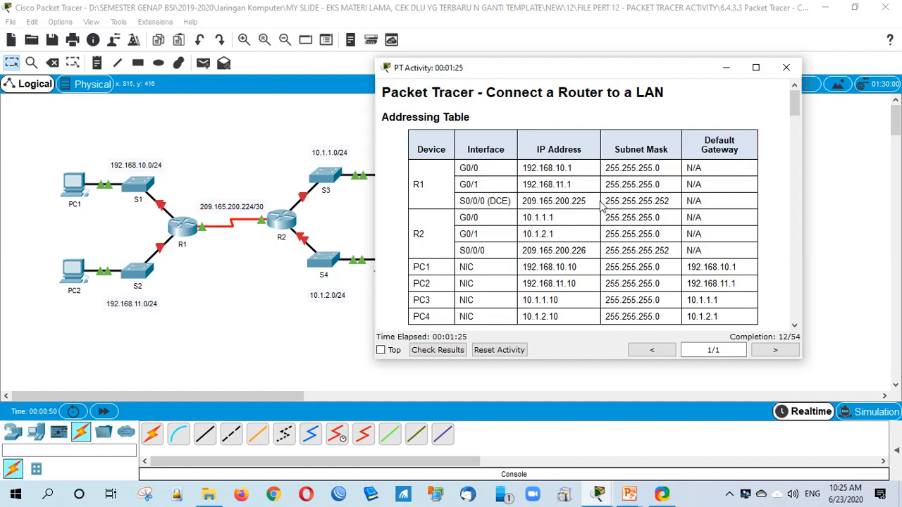
{"action": "left_click_drag", "start_coordinate": [459, 184], "coordinate": [480, 184]}
{"action": "left_click_drag", "start_coordinate": [460, 167], "coordinate": [479, 168]}
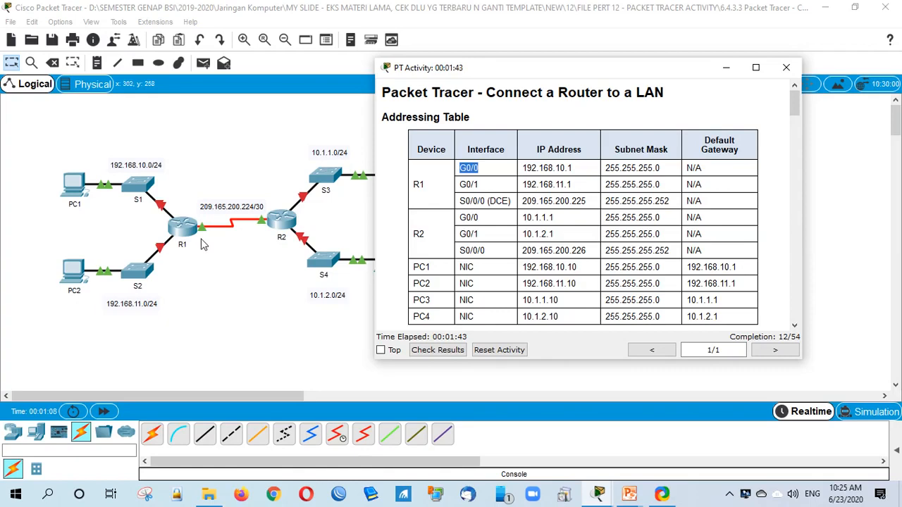
{"action": "left_click", "coordinate": [201, 244]}
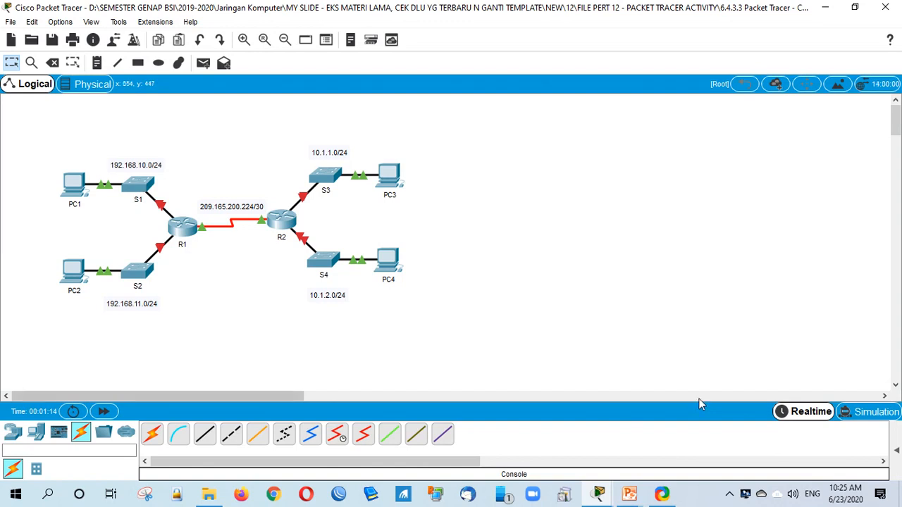
{"action": "key", "text": "alt+Tab"}
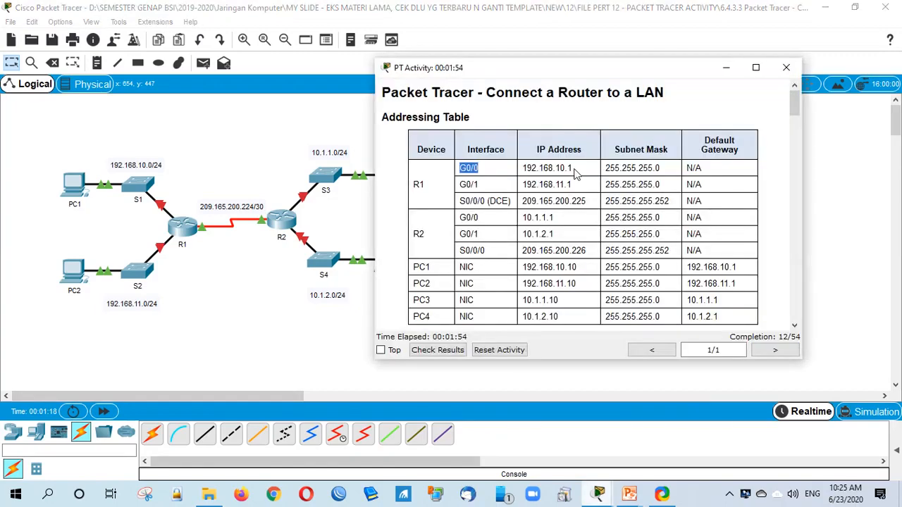
{"action": "left_click_drag", "start_coordinate": [574, 175], "coordinate": [522, 169]}
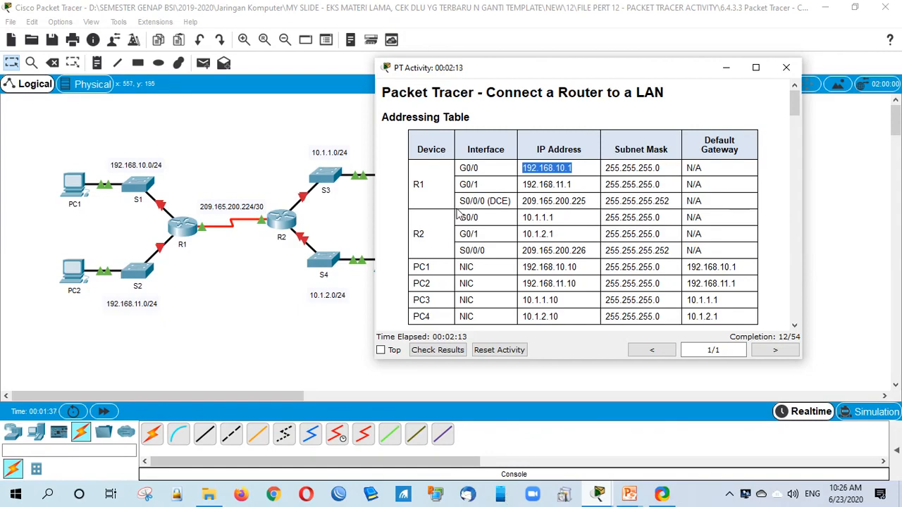
Step: Highlight R1's 192.168.11.1 and 209.165.200.225, R2's 209.165.200.226, and R2 G0/0's address in the table
{"action": "left_click_drag", "start_coordinate": [526, 185], "coordinate": [572, 185]}
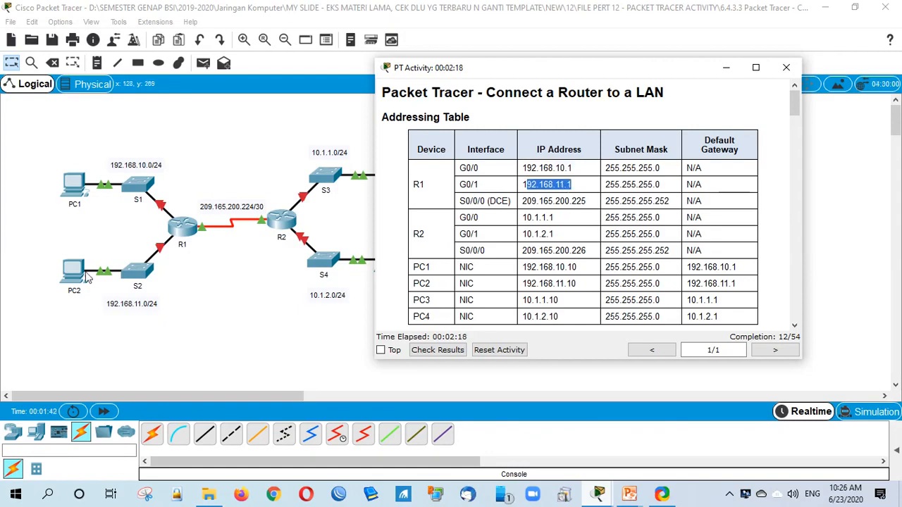
{"action": "left_click_drag", "start_coordinate": [460, 200], "coordinate": [519, 205]}
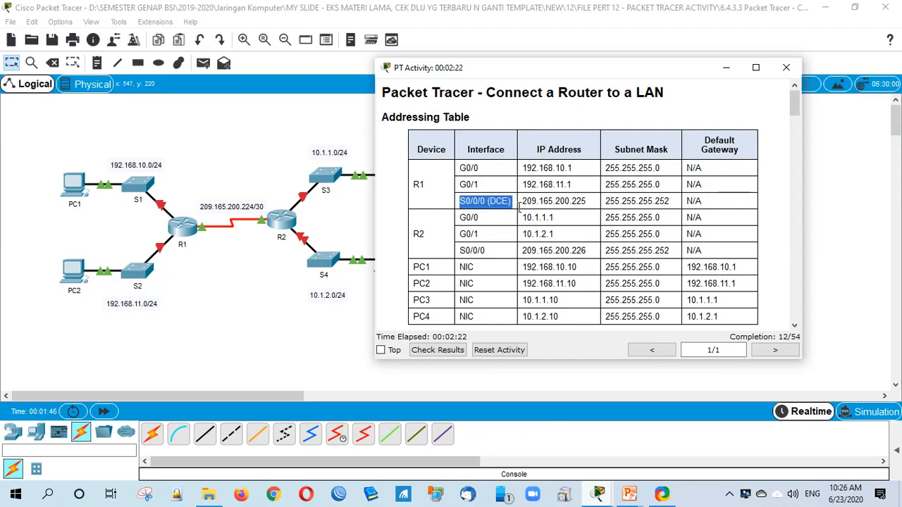
{"action": "left_click_drag", "start_coordinate": [522, 201], "coordinate": [588, 199]}
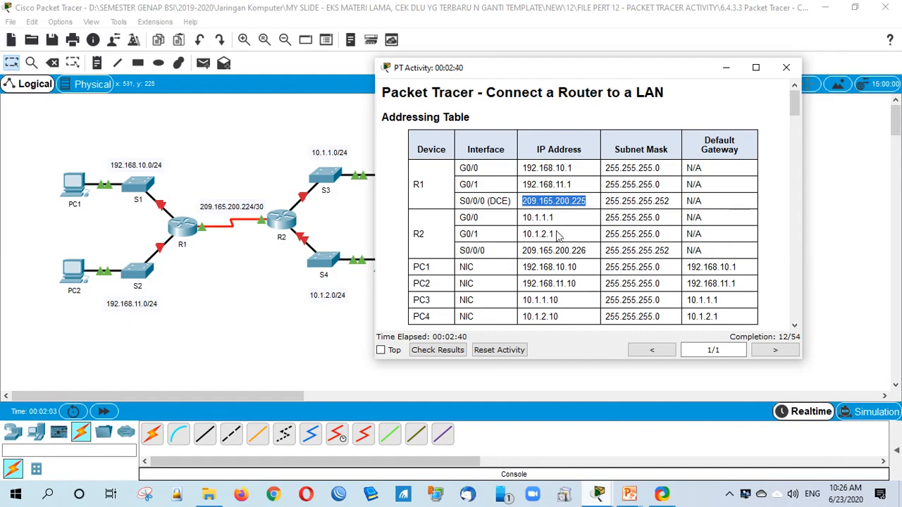
{"action": "left_click_drag", "start_coordinate": [522, 250], "coordinate": [591, 250]}
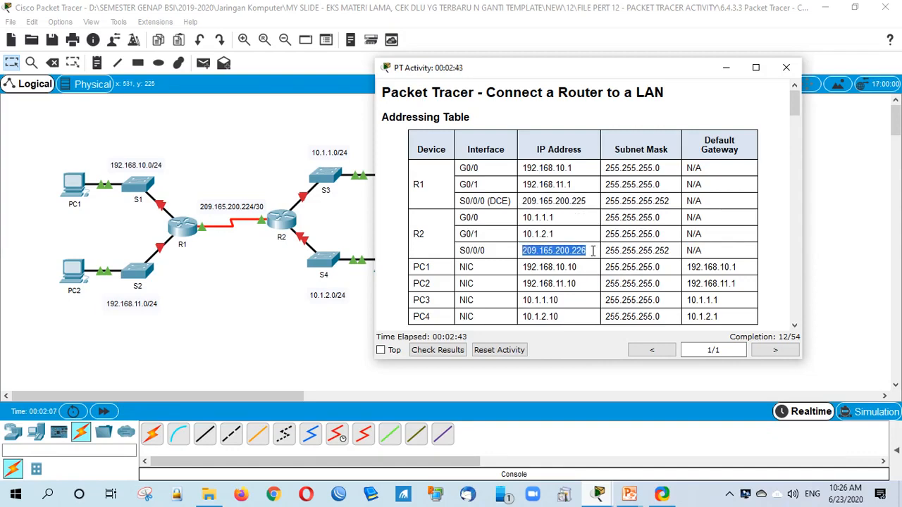
{"action": "left_click_drag", "start_coordinate": [576, 250], "coordinate": [582, 251]}
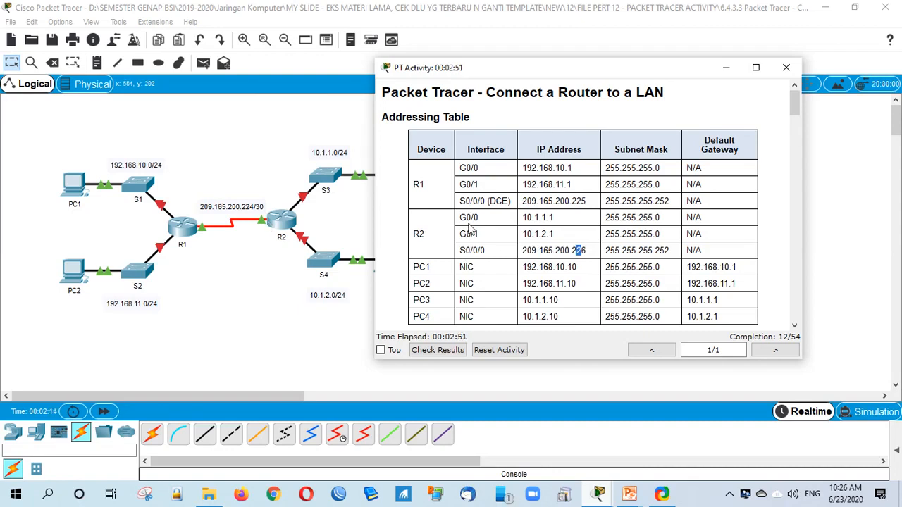
{"action": "left_click", "coordinate": [458, 218]}
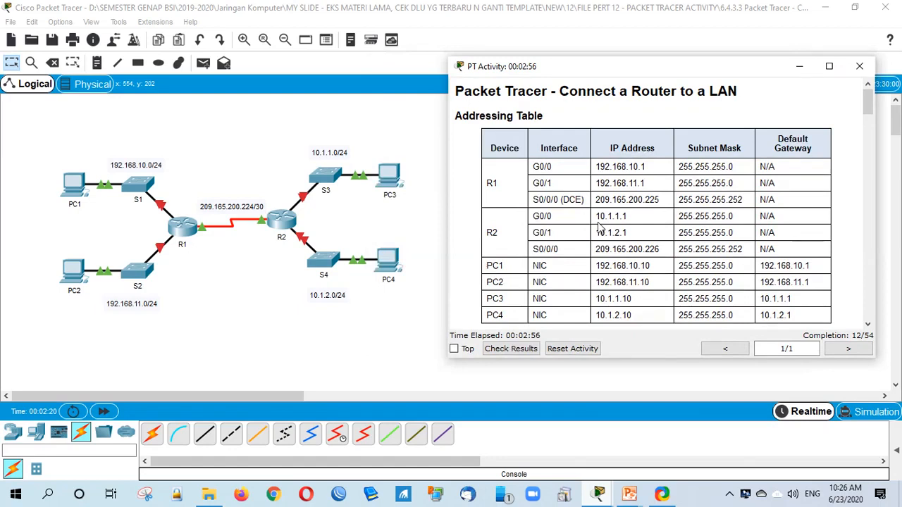
{"action": "left_click_drag", "start_coordinate": [604, 217], "coordinate": [299, 215]}
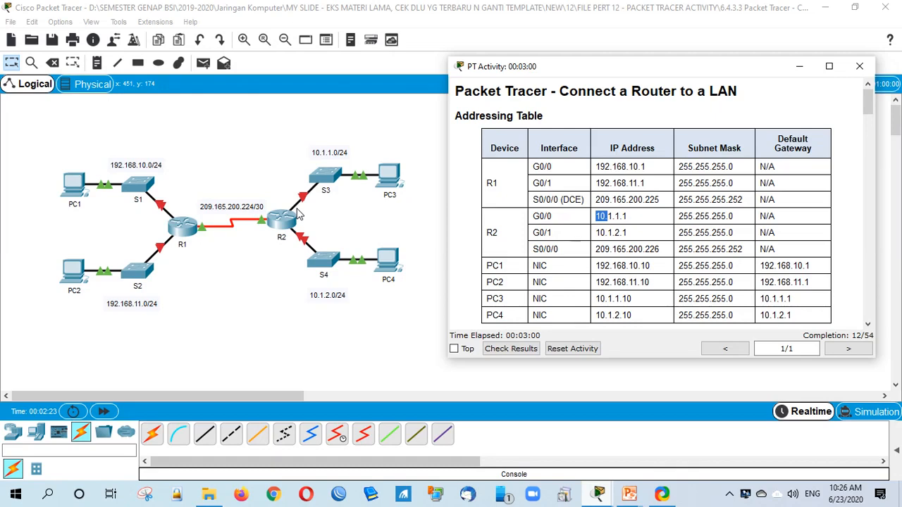
Step: Highlight PC1's NIC address 192.168.10.10, then scroll the instructions down to Part 1
{"action": "scroll", "coordinate": [514, 230], "scroll_direction": "down", "scroll_amount": 1}
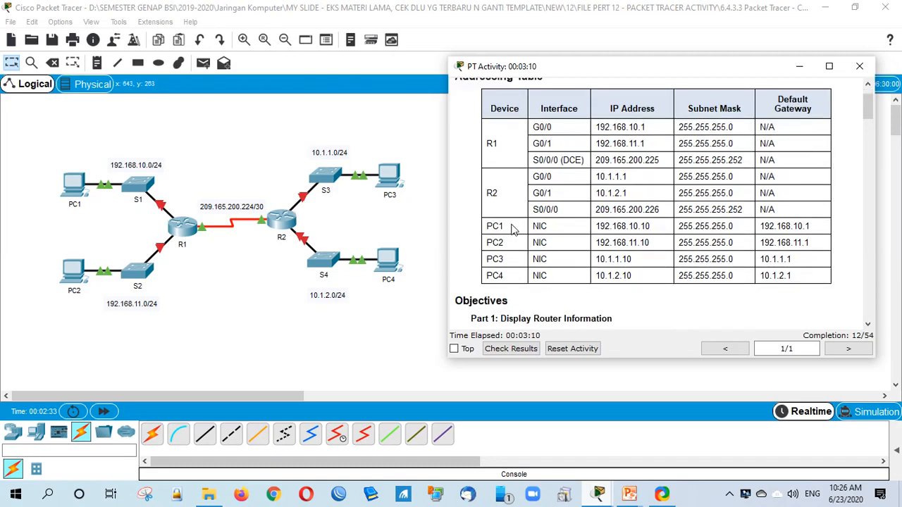
{"action": "double_click", "coordinate": [514, 230]}
{"action": "left_click", "coordinate": [594, 235]}
{"action": "left_click_drag", "start_coordinate": [593, 231], "coordinate": [791, 226]}
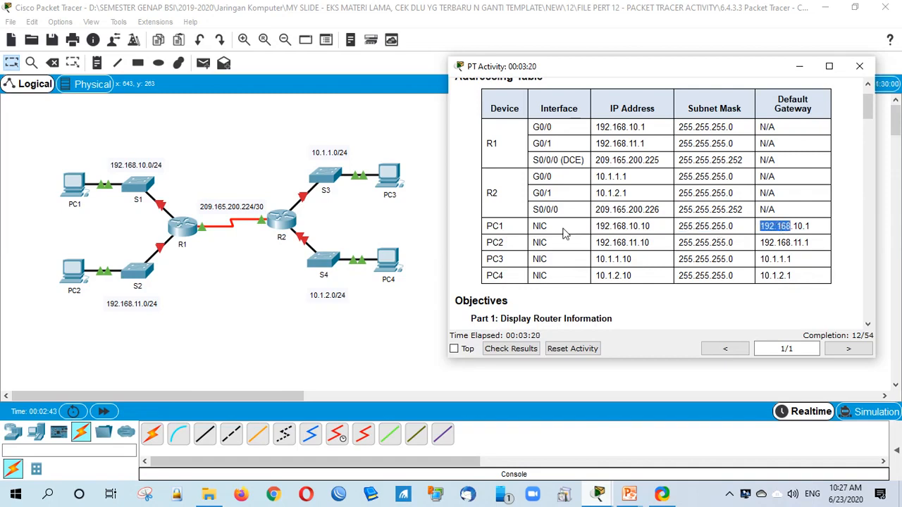
{"action": "scroll", "coordinate": [567, 263], "scroll_direction": "down", "scroll_amount": 5}
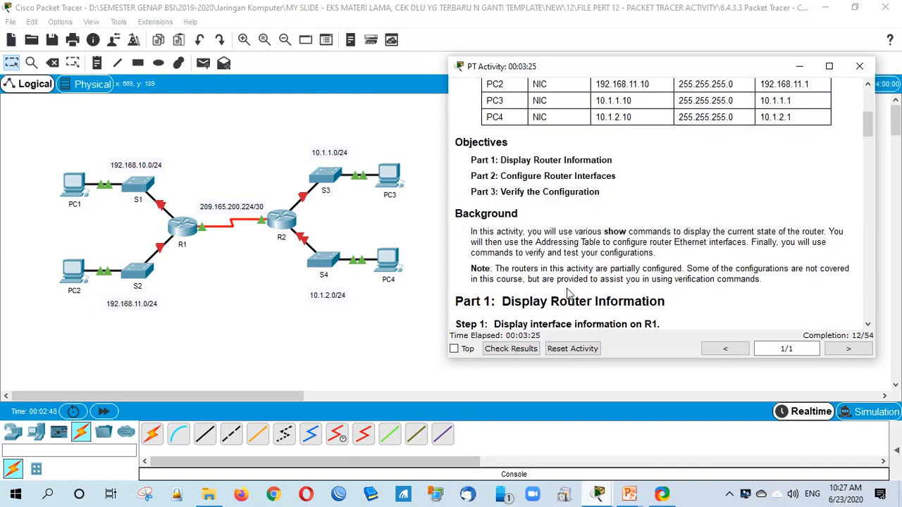
{"action": "scroll", "coordinate": [585, 289], "scroll_direction": "down", "scroll_amount": 3}
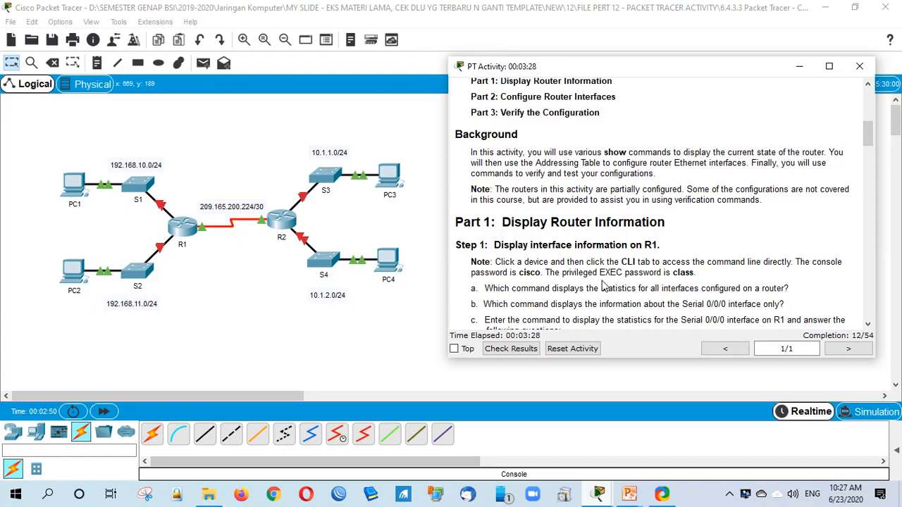
{"action": "scroll", "coordinate": [617, 267], "scroll_direction": "down", "scroll_amount": 10}
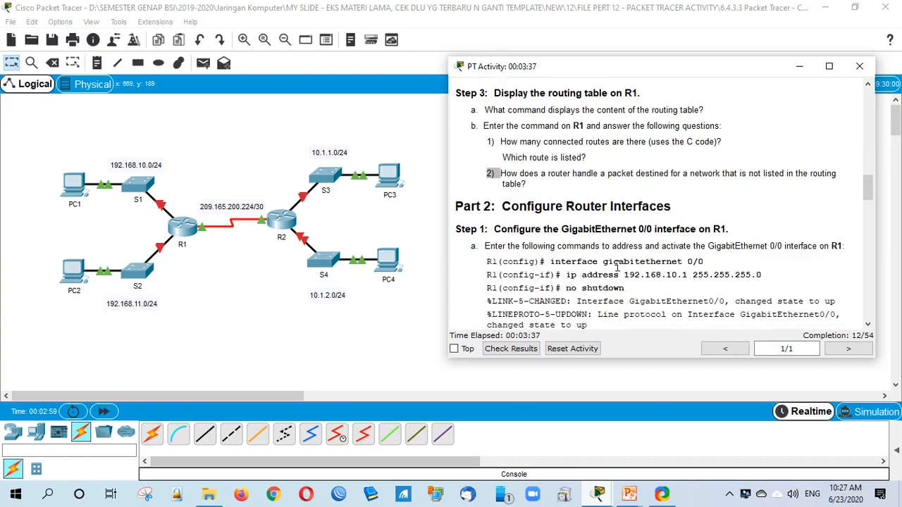
{"action": "scroll", "coordinate": [617, 266], "scroll_direction": "down", "scroll_amount": 3}
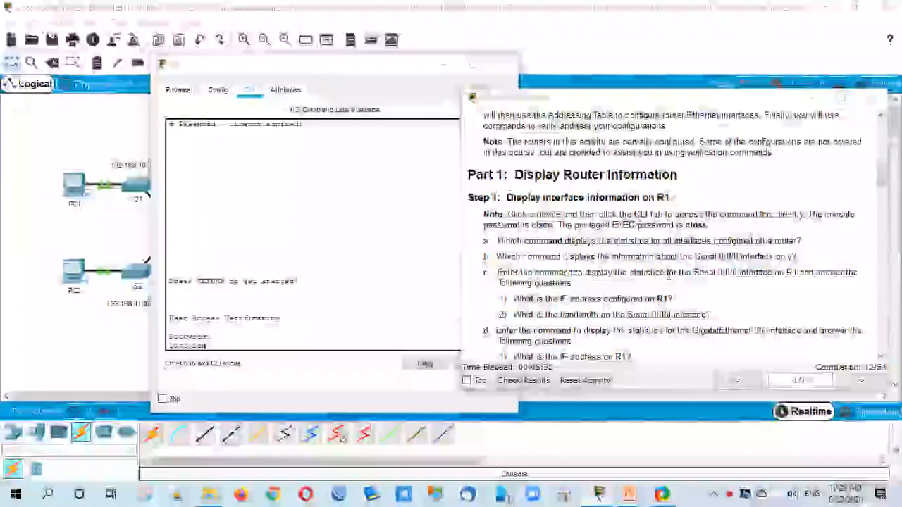
Step: Find and highlight the console password note in the activity instructions
{"action": "scroll", "coordinate": [578, 252], "scroll_direction": "down", "scroll_amount": 1}
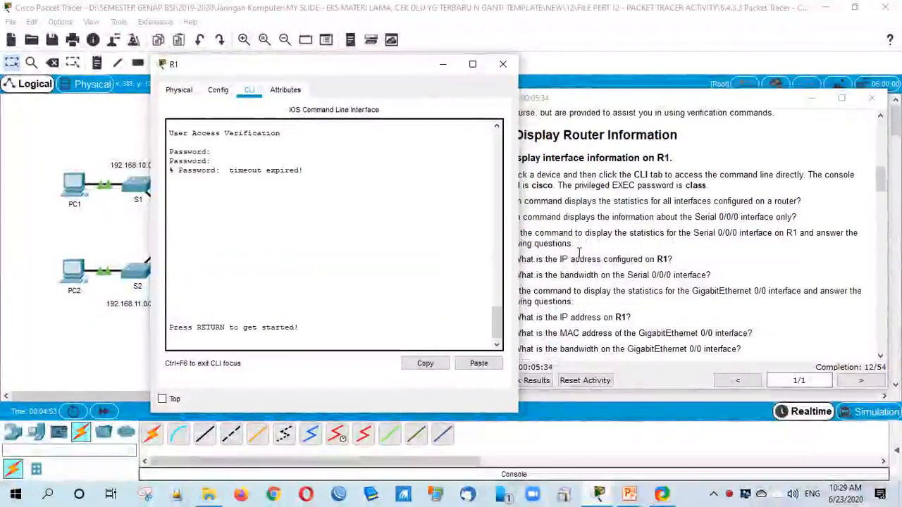
{"action": "left_click", "coordinate": [578, 252]}
{"action": "scroll", "coordinate": [578, 252], "scroll_direction": "down", "scroll_amount": 2}
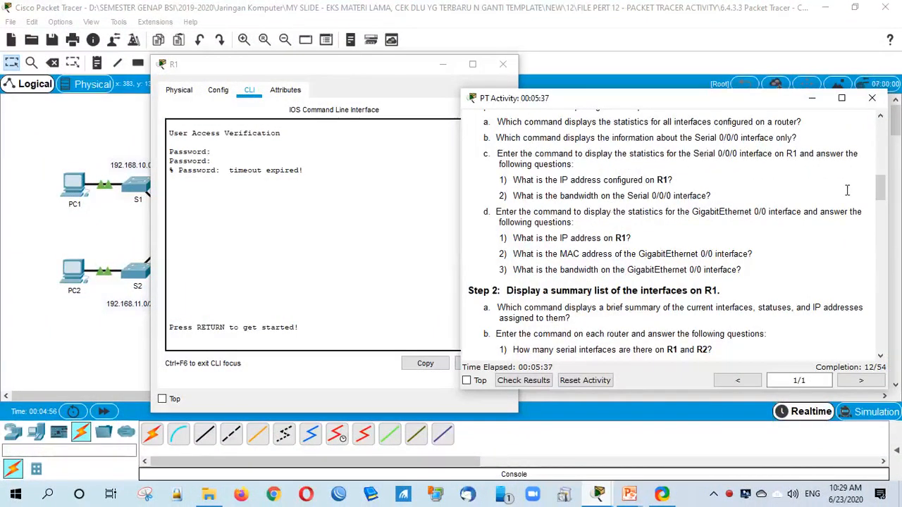
{"action": "scroll", "coordinate": [626, 243], "scroll_direction": "up", "scroll_amount": 4}
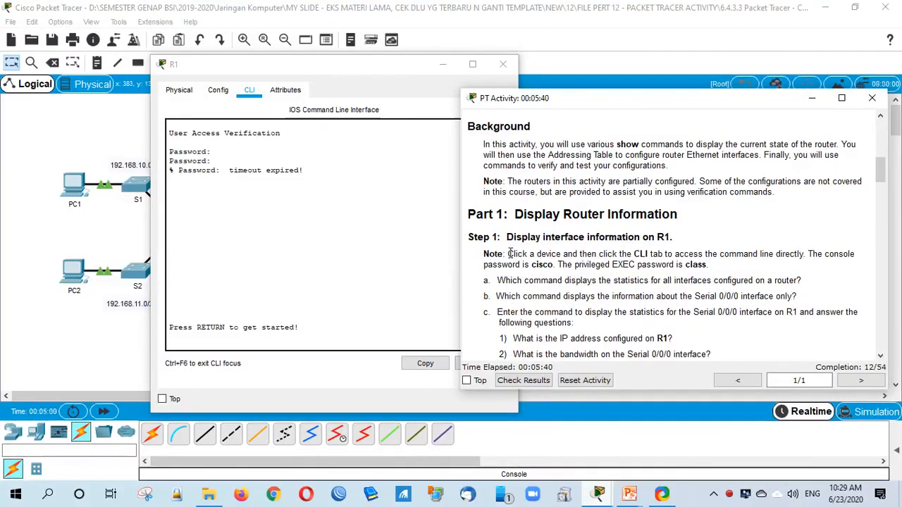
{"action": "left_click_drag", "start_coordinate": [508, 253], "coordinate": [518, 254]}
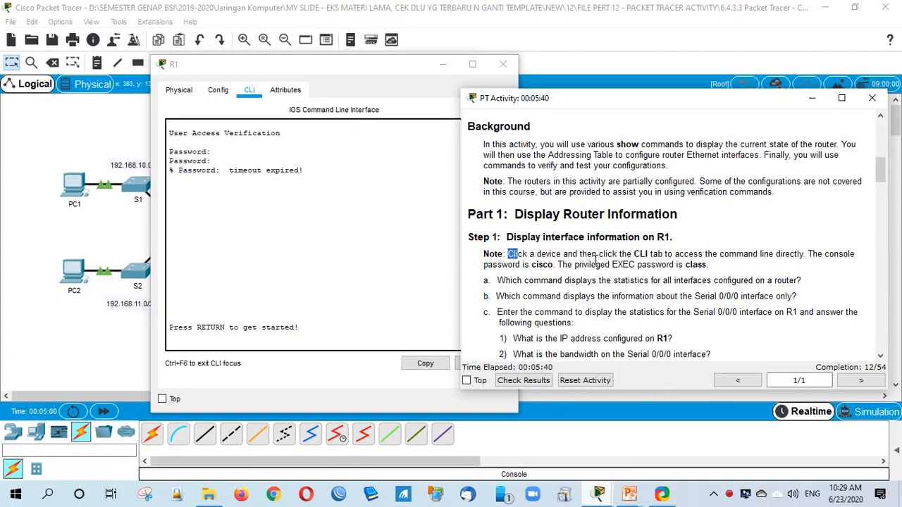
{"action": "left_click_drag", "start_coordinate": [808, 255], "coordinate": [555, 266]}
{"action": "left_click", "coordinate": [634, 276]}
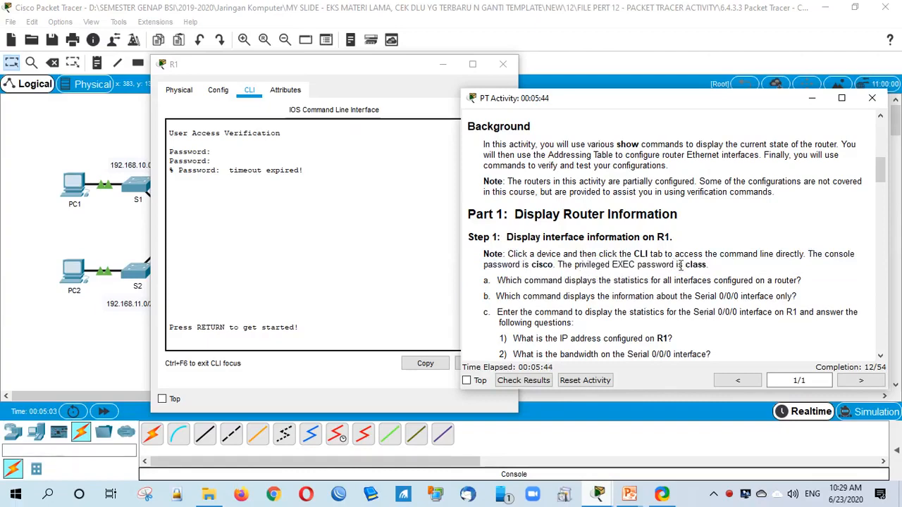
Step: Log into R1's console and reach the R1# prompt with enable and the privileged EXEC password
{"action": "left_click", "coordinate": [249, 336]}
{"action": "key", "text": "Return"}
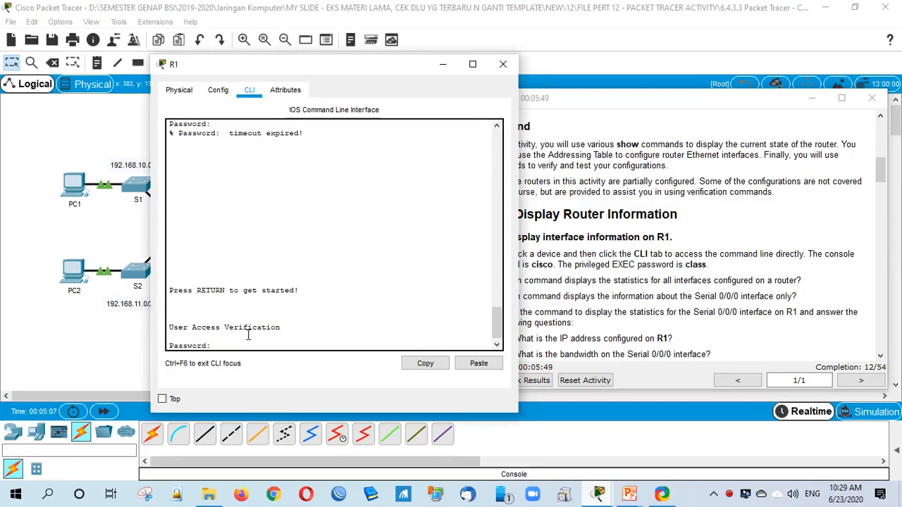
{"action": "key", "text": "Return"}
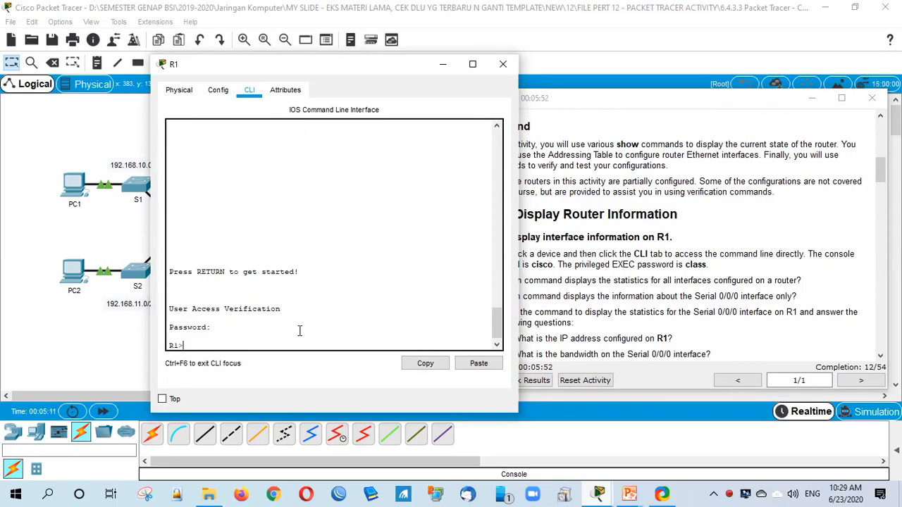
{"action": "type", "text": "en"}
{"action": "key", "text": "Return"}
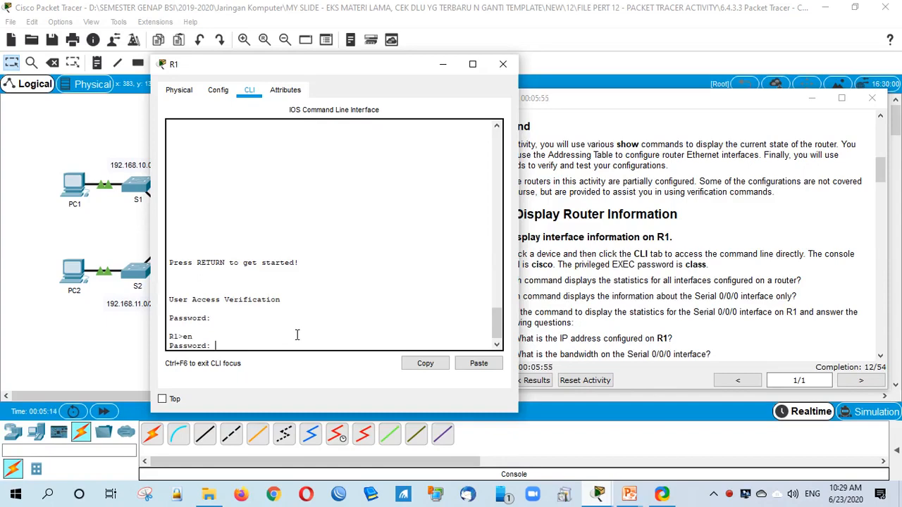
{"action": "type", "text": "class"}
{"action": "key", "text": "Return"}
{"action": "left_click", "coordinate": [651, 311]}
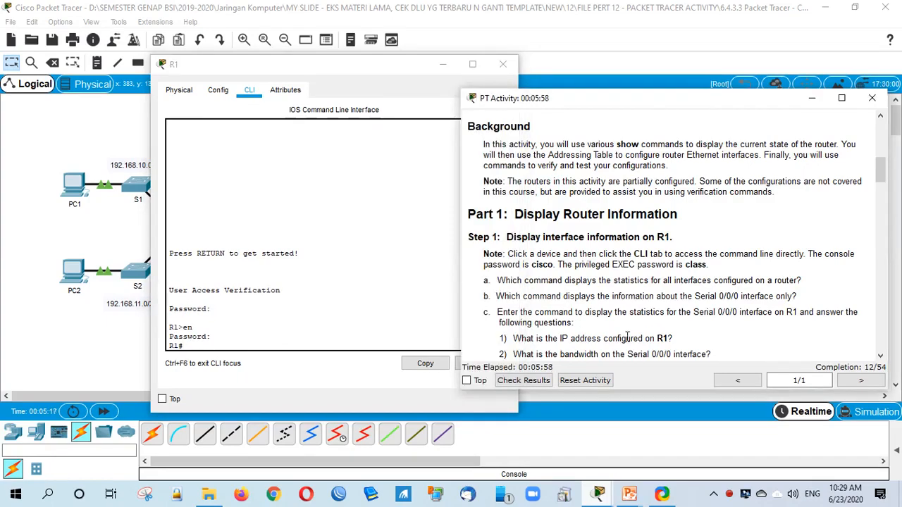
{"action": "scroll", "coordinate": [627, 337], "scroll_direction": "down", "scroll_amount": 3}
{"action": "scroll", "coordinate": [626, 338], "scroll_direction": "down", "scroll_amount": 5}
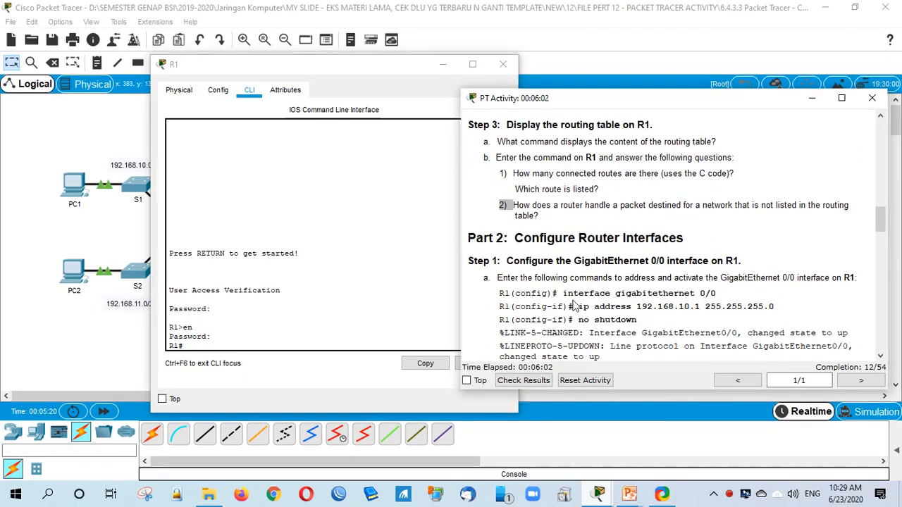
Step: Enter global configuration and interface configuration mode for GigabitEthernet 0/0 on R1
{"action": "left_click_drag", "start_coordinate": [563, 293], "coordinate": [718, 293]}
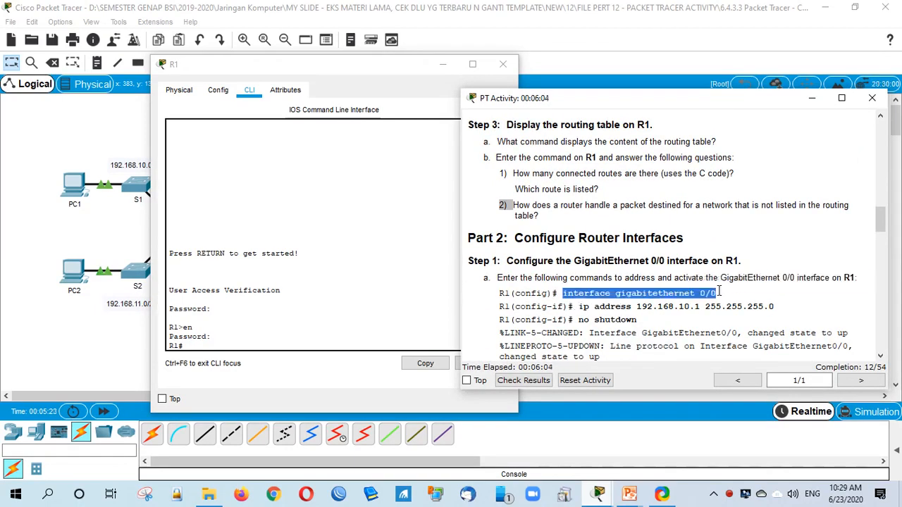
{"action": "left_click_drag", "start_coordinate": [295, 62], "coordinate": [248, 55]}
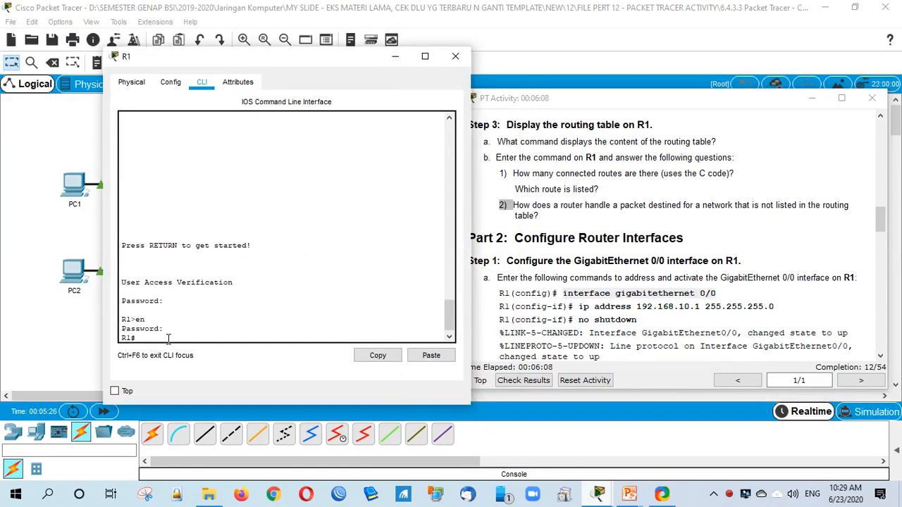
{"action": "type", "text": "conf t"}
{"action": "key", "text": "Return"}
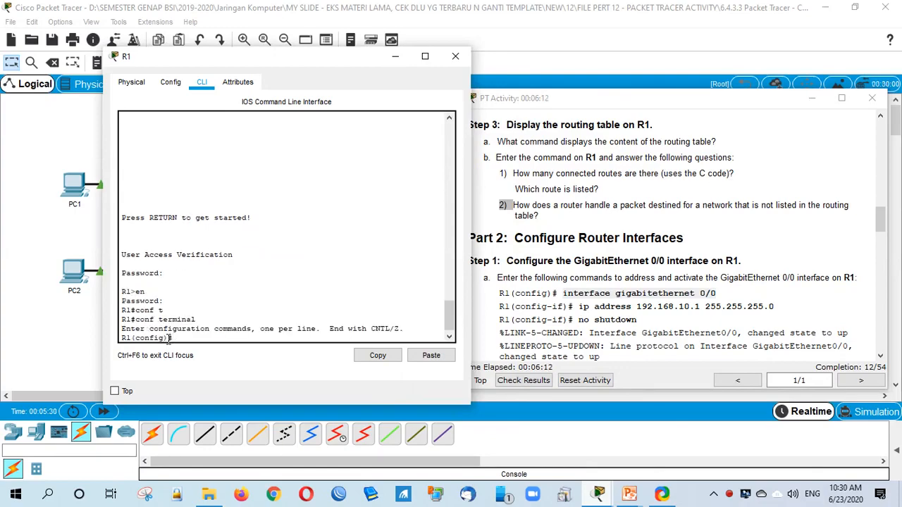
{"action": "type", "text": "int"}
{"action": "key", "text": "Tab"}
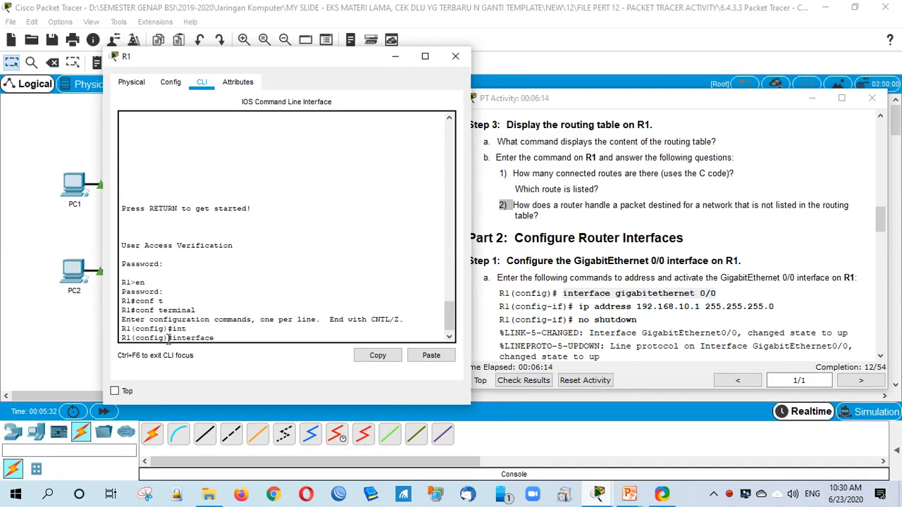
{"action": "type", "text": "g"}
{"action": "key", "text": "Tab"}
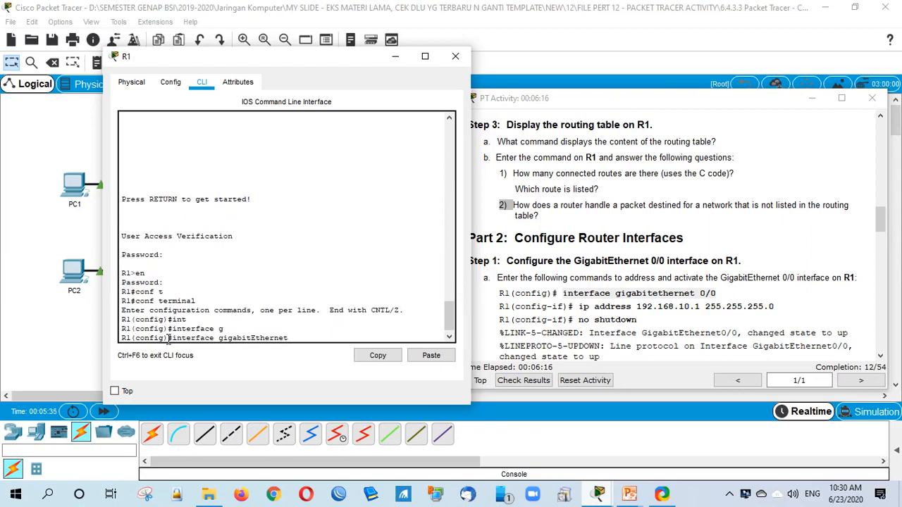
{"action": "type", "text": "0/0"}
{"action": "key", "text": "Return"}
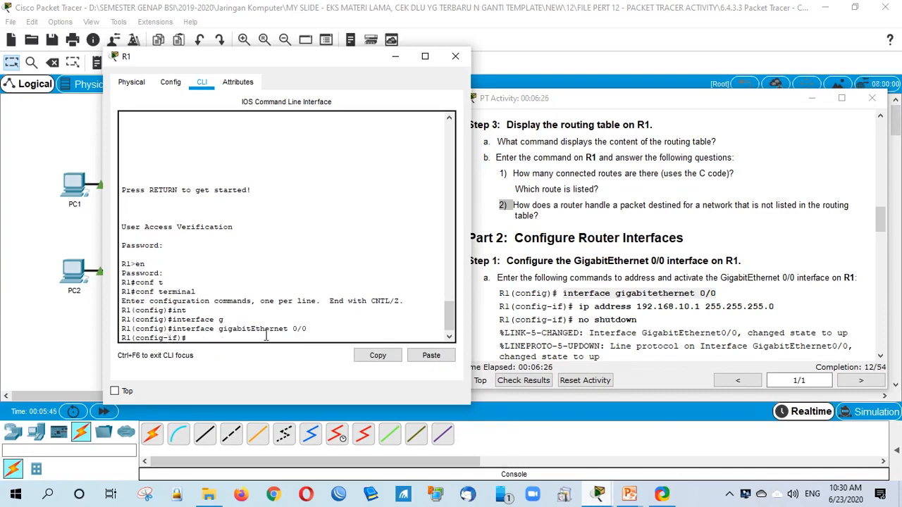
Step: Assign 192.168.10.1 255.255.255.0 to G0/0 and enable it with no shutdown
{"action": "type", "text": "ip add"}
{"action": "key", "text": "Tab"}
{"action": "type", "text": "192.168"}
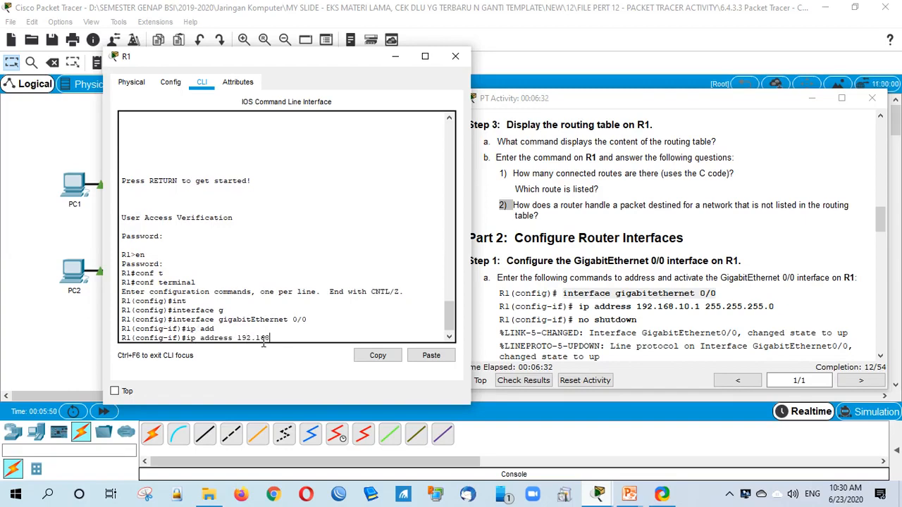
{"action": "type", "text": ".10.1 255.255.255.0"}
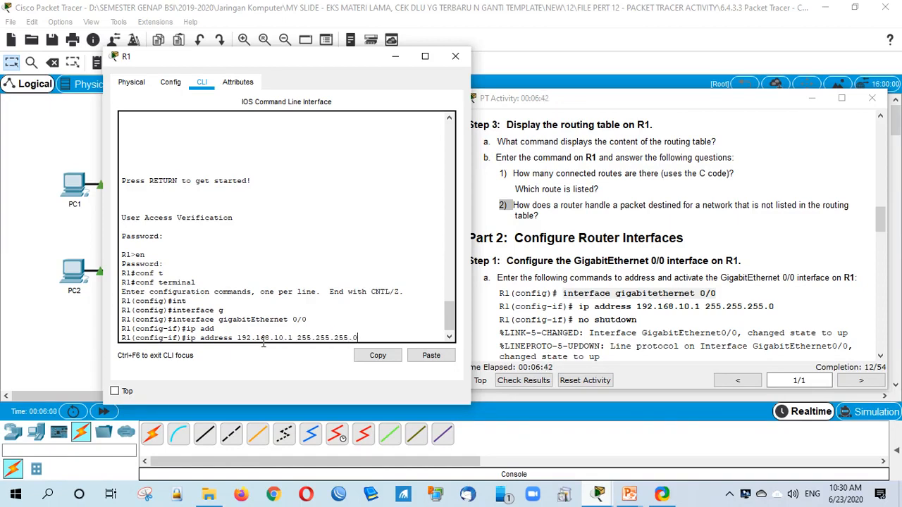
{"action": "key", "text": "Return"}
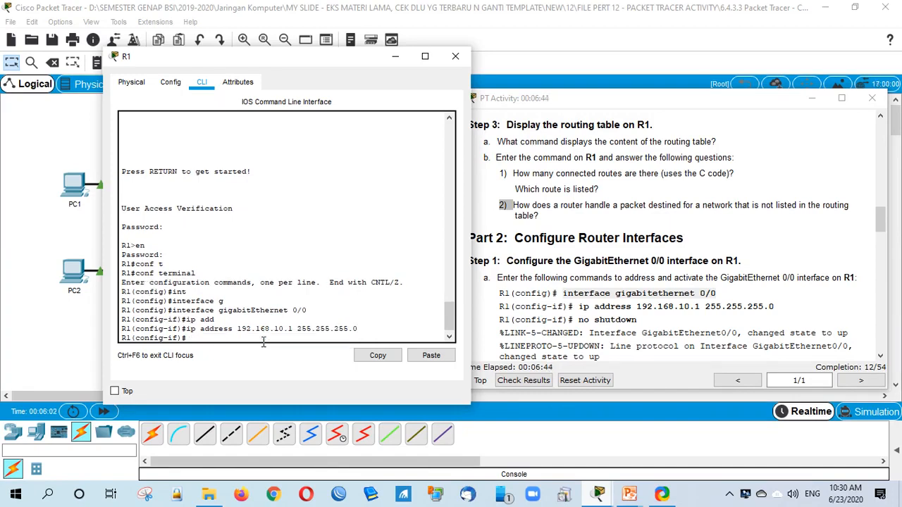
{"action": "type", "text": "no sh"}
{"action": "key", "text": "Tab"}
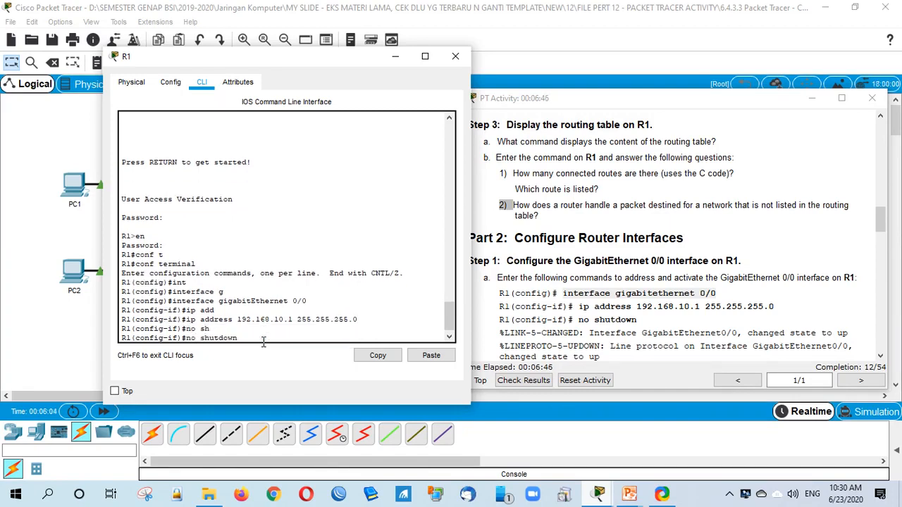
{"action": "key", "text": "Return"}
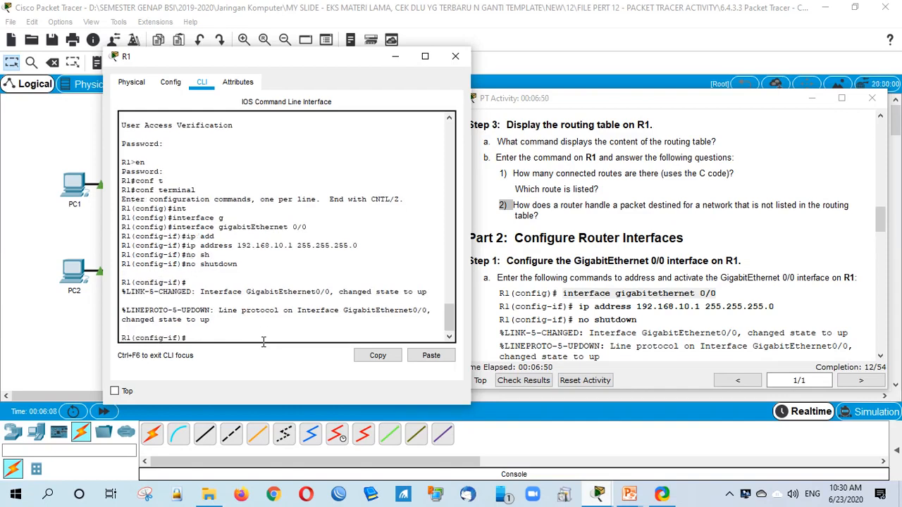
Step: Check results again and inspect the R1 G0/0 IP Address item, still at 12/54, then close
{"action": "left_click", "coordinate": [589, 321]}
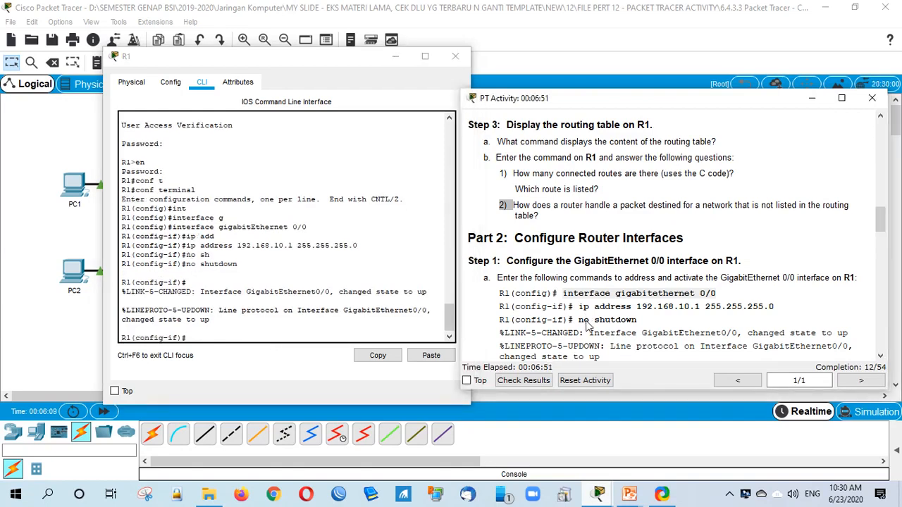
{"action": "scroll", "coordinate": [620, 325], "scroll_direction": "down", "scroll_amount": 3}
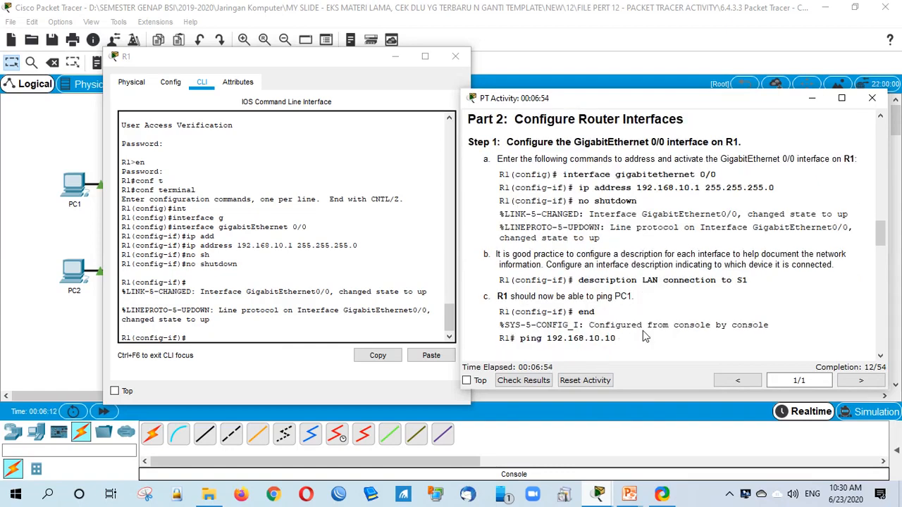
{"action": "left_click", "coordinate": [534, 382]}
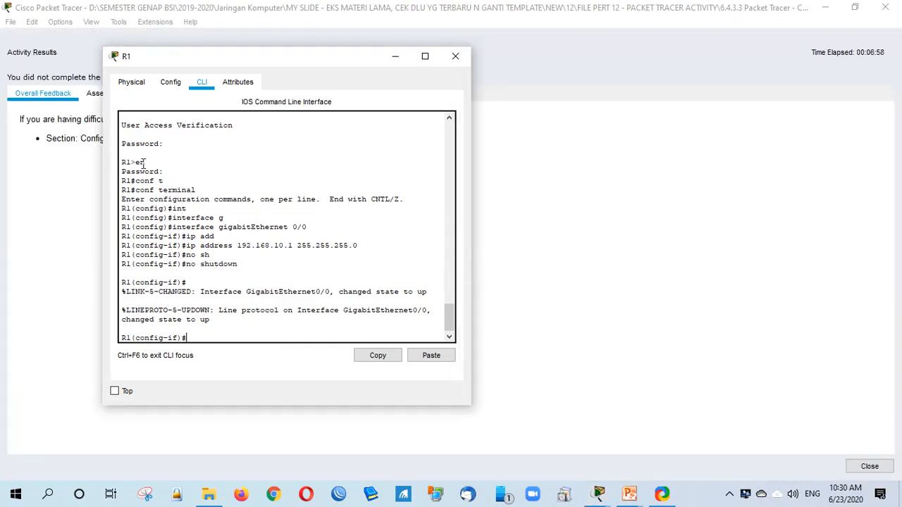
{"action": "left_click", "coordinate": [127, 94]}
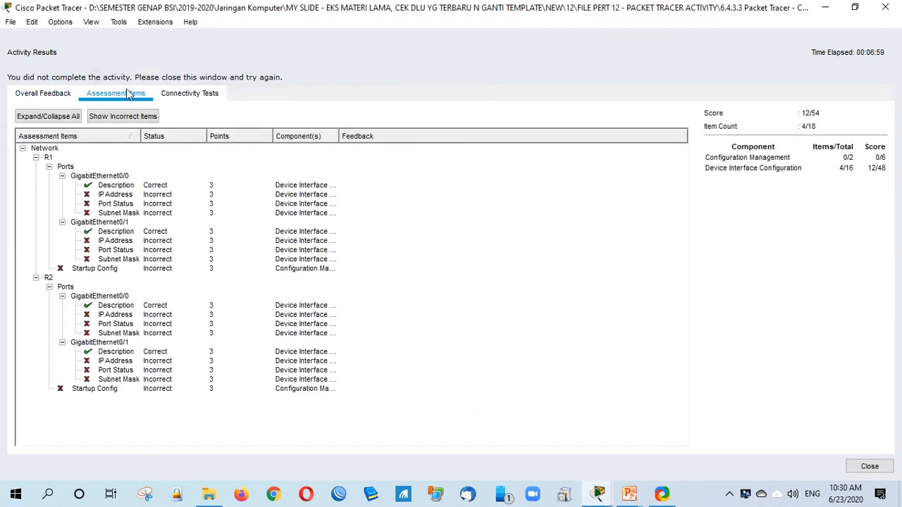
{"action": "left_click", "coordinate": [117, 195]}
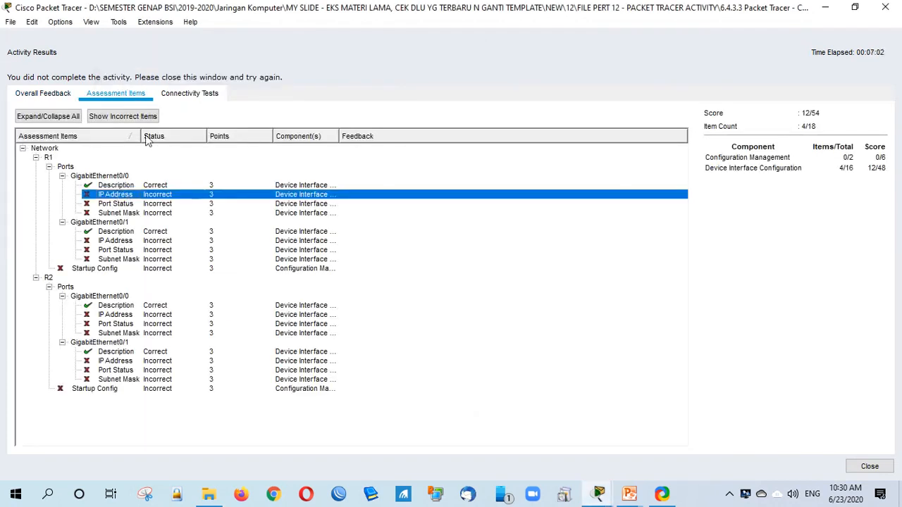
{"action": "left_click", "coordinate": [869, 466]}
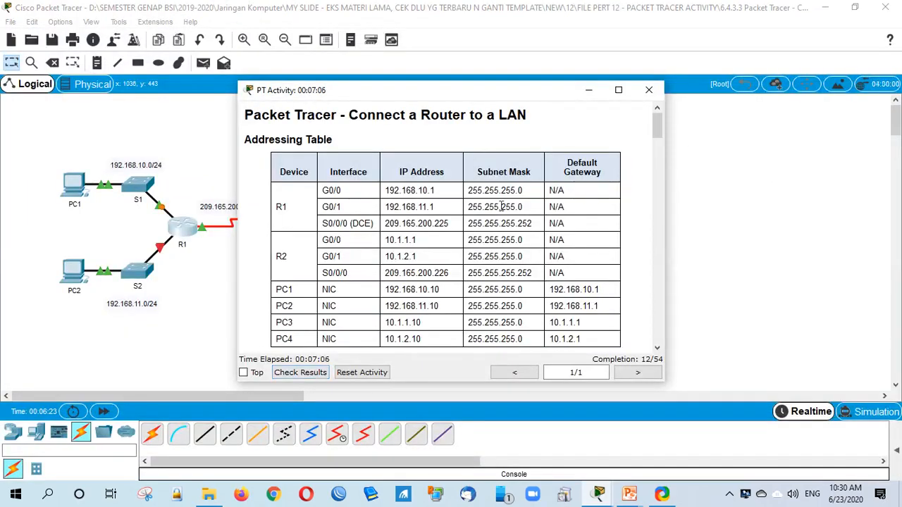
Step: Move the activity instructions aside and close the R1 configuration window
{"action": "left_click_drag", "start_coordinate": [453, 94], "coordinate": [627, 70]}
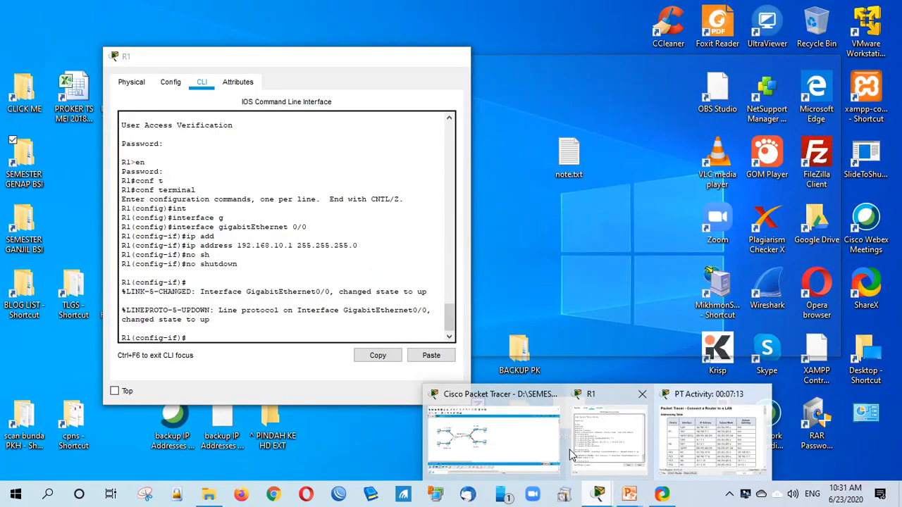
{"action": "left_click", "coordinate": [572, 455]}
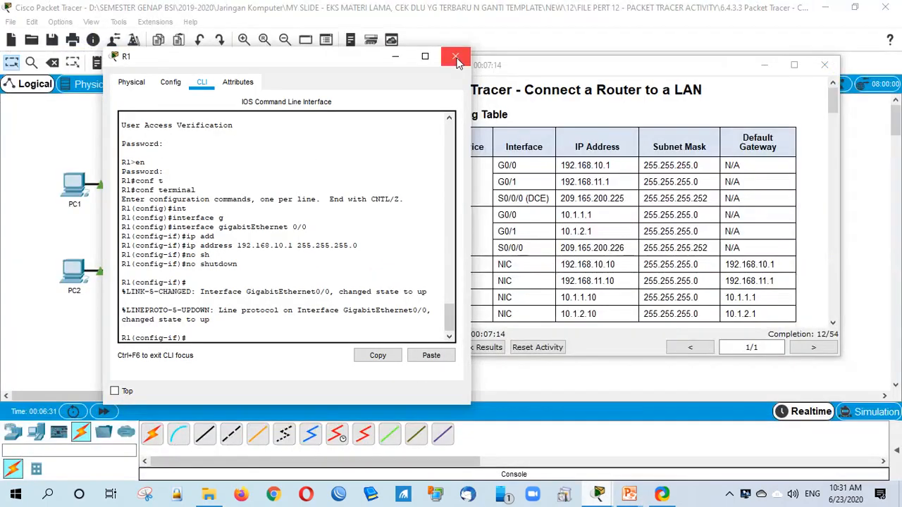
{"action": "left_click", "coordinate": [456, 60]}
{"action": "left_click", "coordinate": [287, 334]}
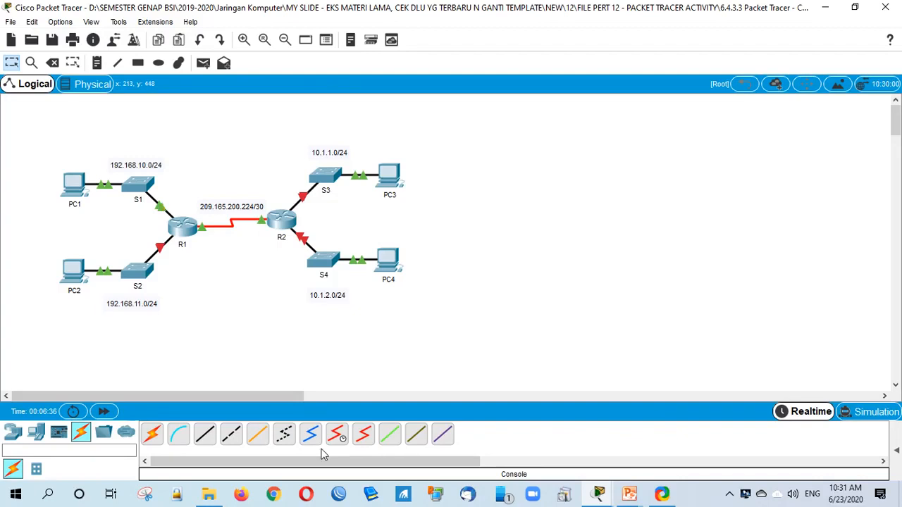
Step: Try the locked cable palette twice, dismiss both warnings, and return to the activity instructions
{"action": "left_click", "coordinate": [337, 434]}
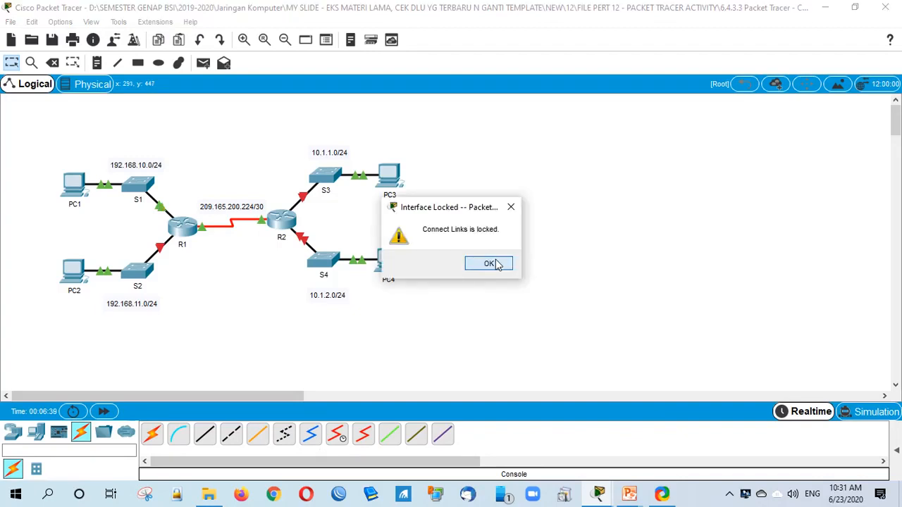
{"action": "left_click", "coordinate": [489, 263]}
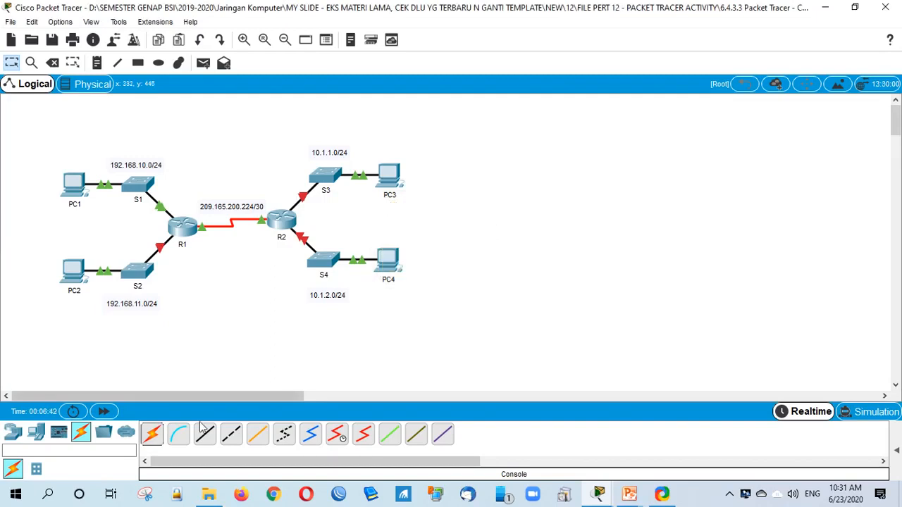
{"action": "left_click", "coordinate": [203, 430]}
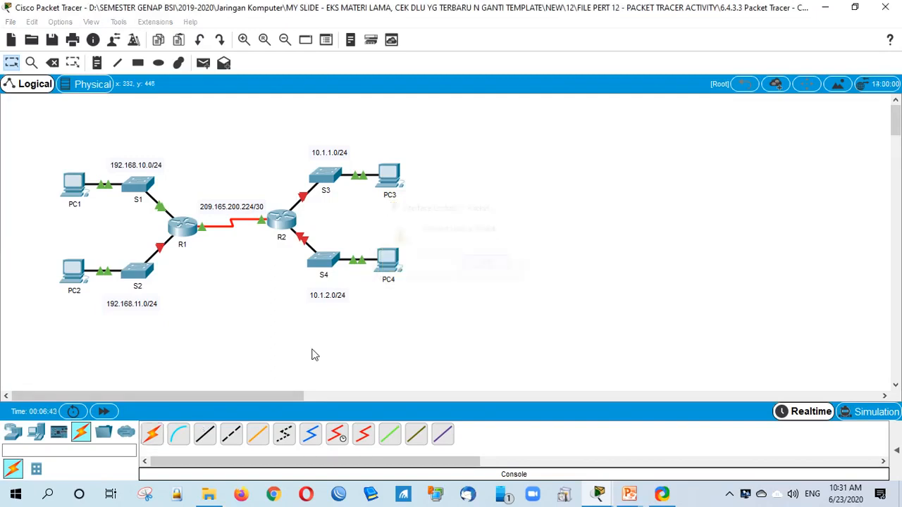
{"action": "left_click", "coordinate": [502, 262]}
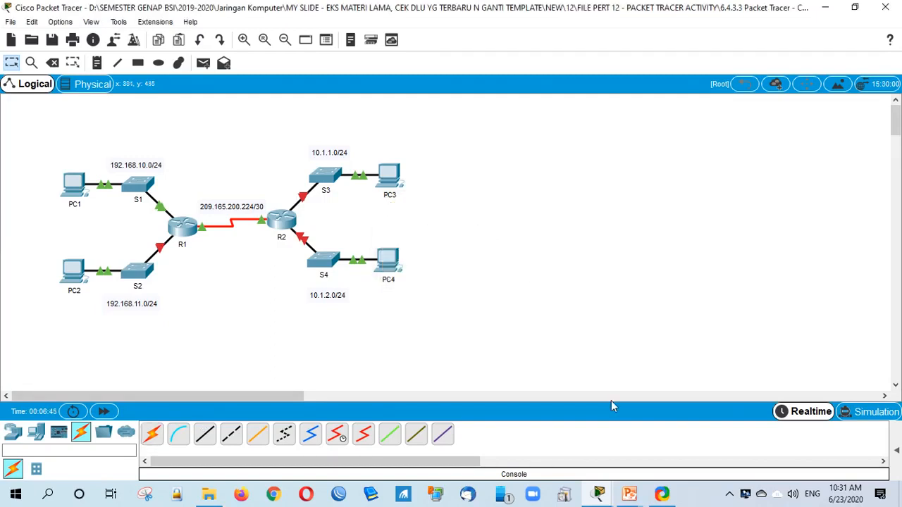
{"action": "left_click", "coordinate": [601, 493]}
{"action": "left_click", "coordinate": [614, 458]}
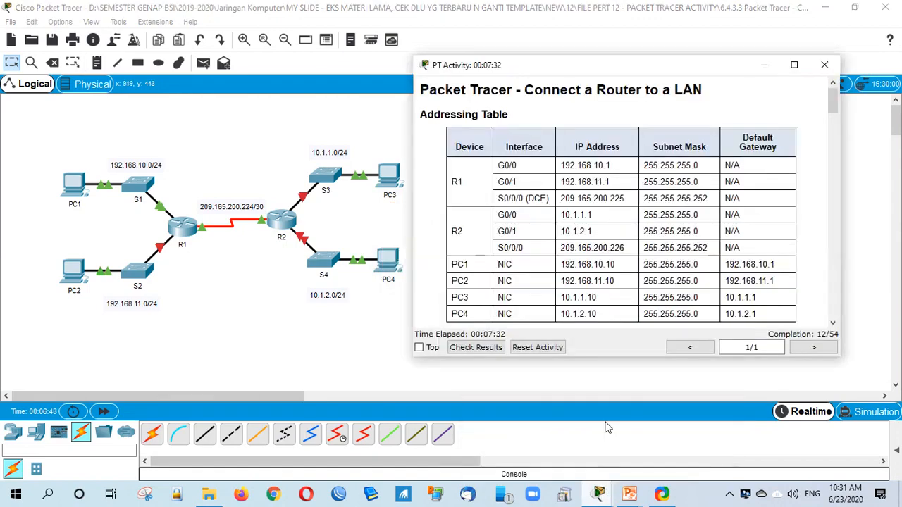
Step: Mark part of the configured IP address in R1's command line, then clear it
{"action": "scroll", "coordinate": [611, 289], "scroll_direction": "down", "scroll_amount": 2}
{"action": "scroll", "coordinate": [612, 292], "scroll_direction": "down", "scroll_amount": 3}
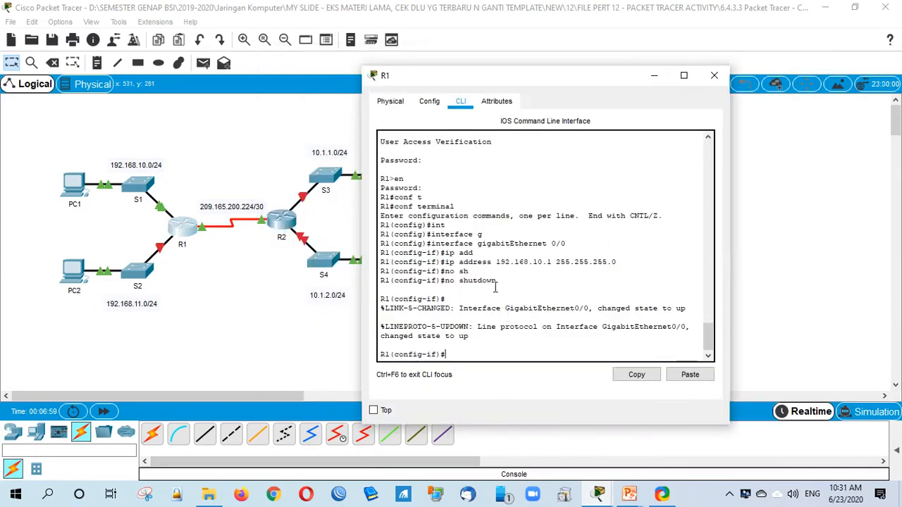
{"action": "left_click_drag", "start_coordinate": [547, 266], "coordinate": [535, 268]}
{"action": "left_click", "coordinate": [542, 286]}
Step: Scroll to Part 2 Step 1 and highlight the 'description LAN connection to S1' command
{"action": "mouse_move", "coordinate": [612, 487]}
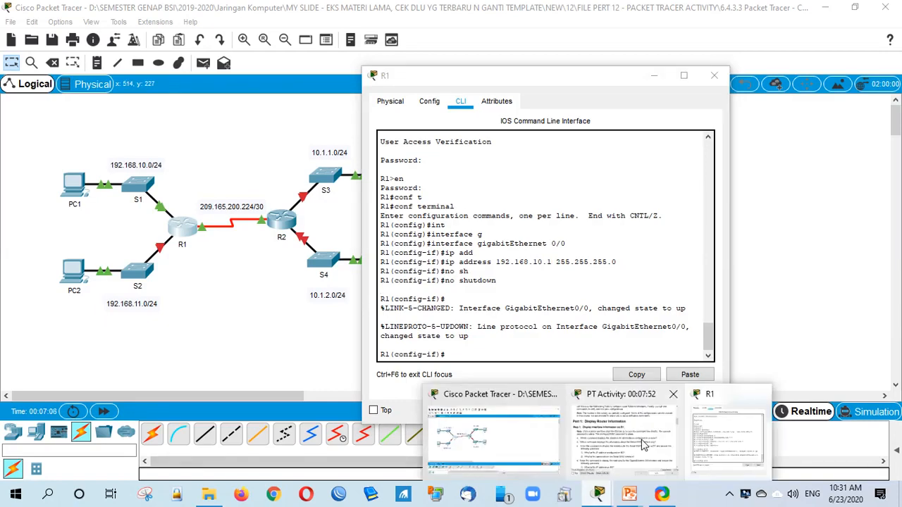
{"action": "left_click", "coordinate": [642, 444]}
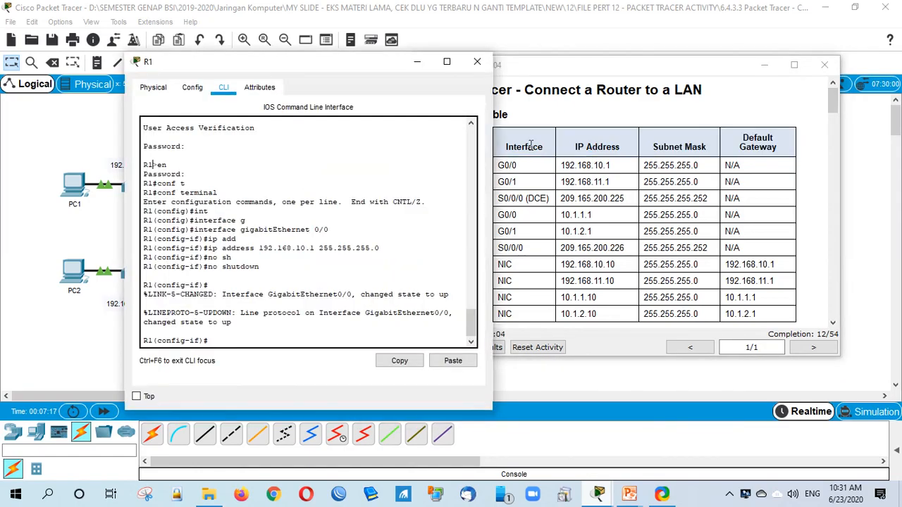
{"action": "left_click", "coordinate": [531, 145]}
{"action": "scroll", "coordinate": [531, 145], "scroll_direction": "down", "scroll_amount": 1}
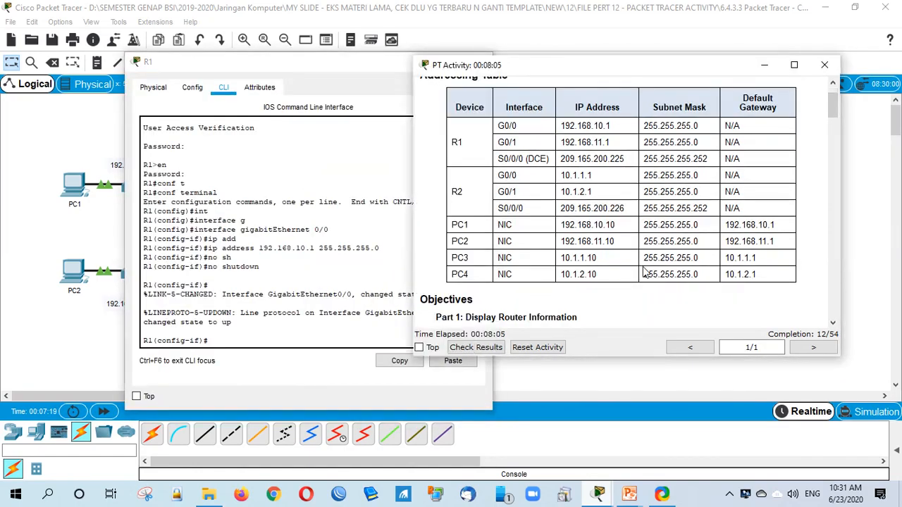
{"action": "scroll", "coordinate": [659, 264], "scroll_direction": "down", "scroll_amount": 4}
{"action": "scroll", "coordinate": [659, 264], "scroll_direction": "down", "scroll_amount": 10}
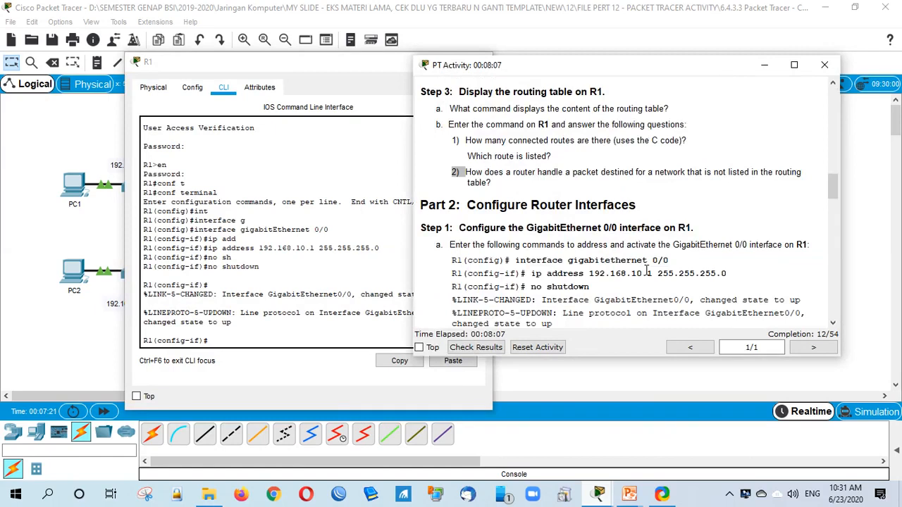
{"action": "scroll", "coordinate": [646, 270], "scroll_direction": "down", "scroll_amount": 5}
{"action": "scroll", "coordinate": [647, 276], "scroll_direction": "up", "scroll_amount": 1}
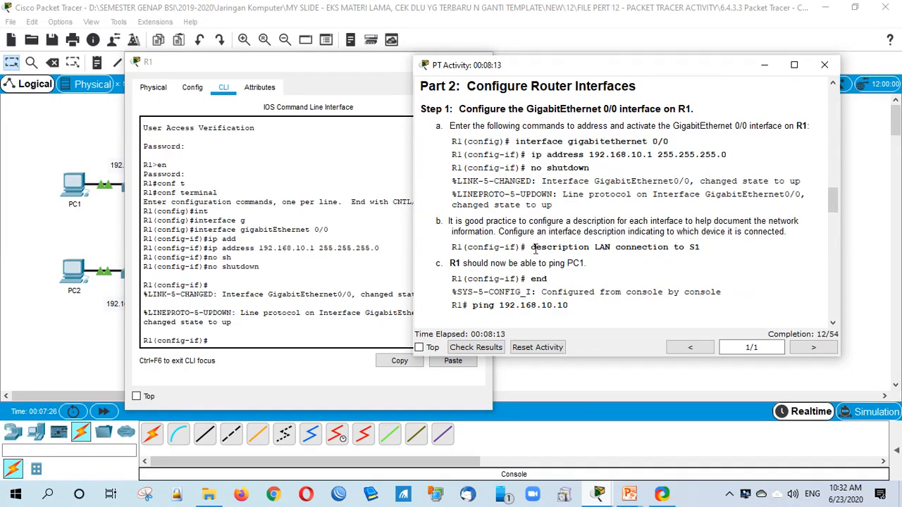
{"action": "left_click_drag", "start_coordinate": [531, 248], "coordinate": [700, 242]}
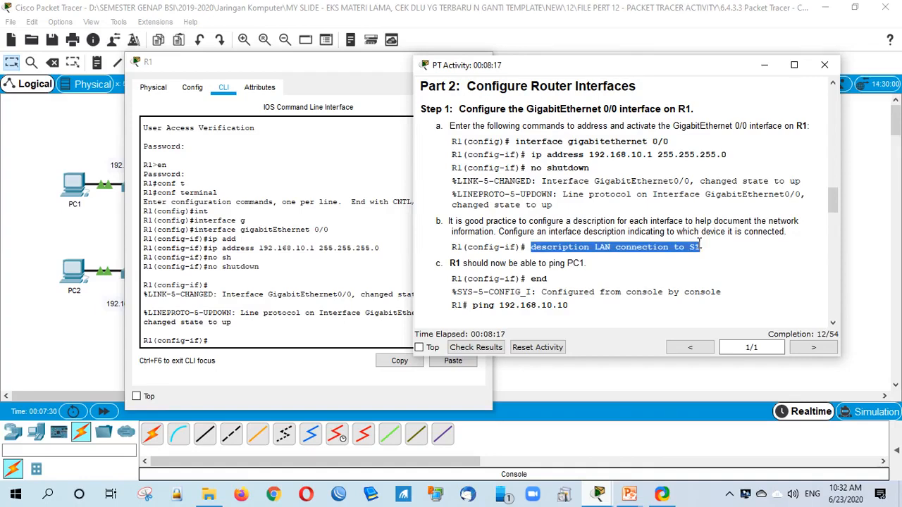
{"action": "left_click", "coordinate": [634, 258]}
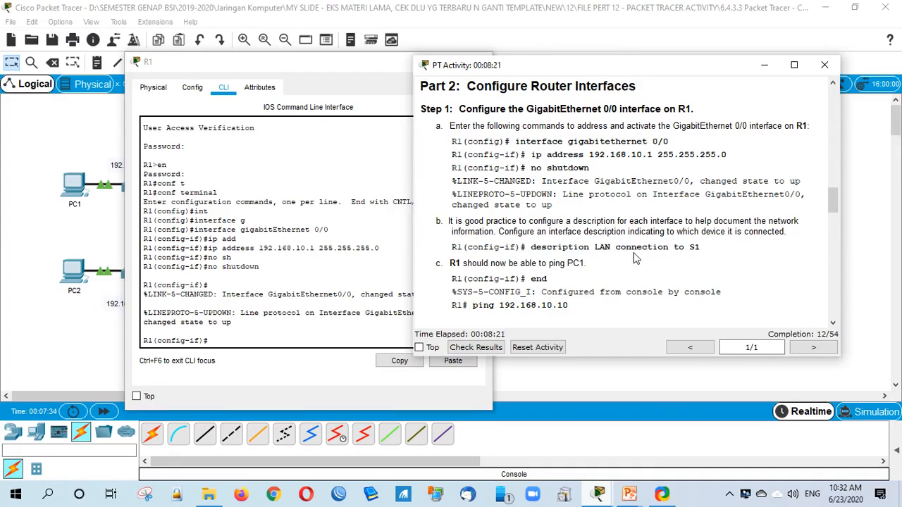
{"action": "left_click", "coordinate": [230, 345]}
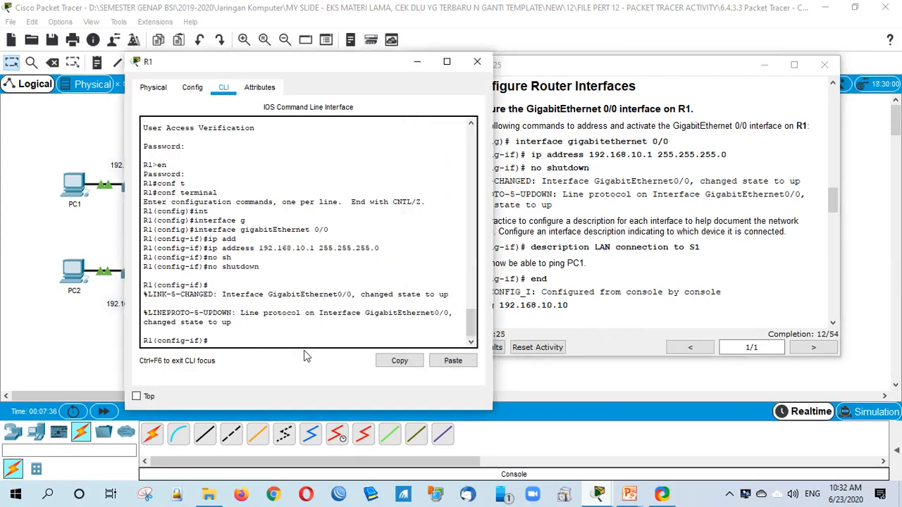
Step: Set G0/0's description to 'LAN connection to S1' on R1
{"action": "left_click_drag", "start_coordinate": [367, 65], "coordinate": [290, 47]}
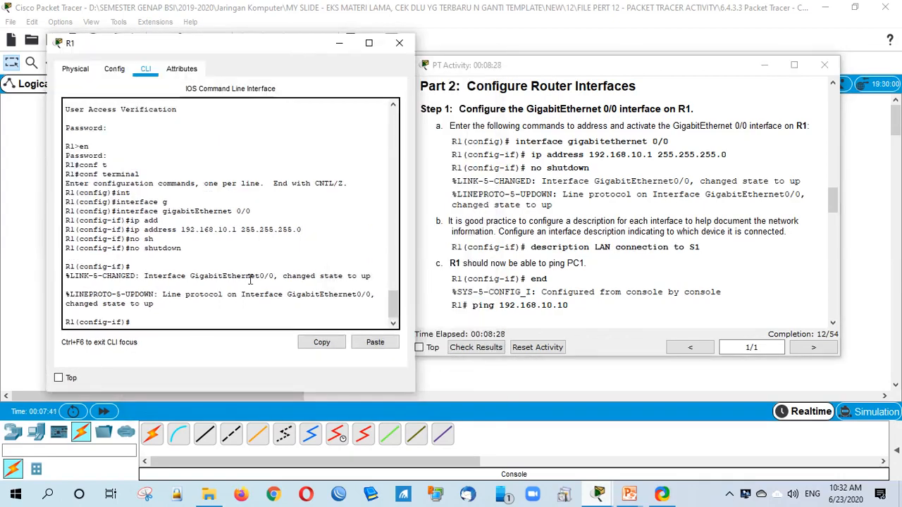
{"action": "type", "text": "des"}
{"action": "key", "text": "Tab"}
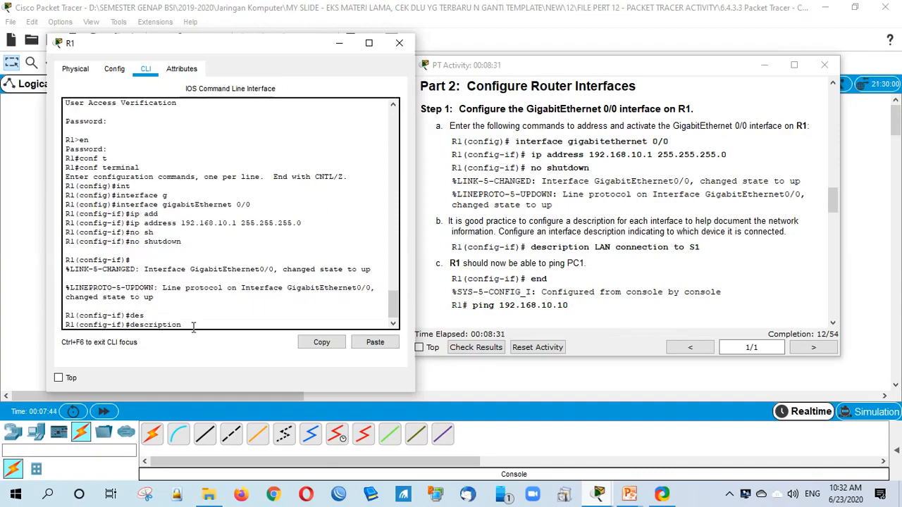
{"action": "type", "text": "LAN conn"}
{"action": "key", "text": "Tab"}
{"action": "type", "text": "ectio"}
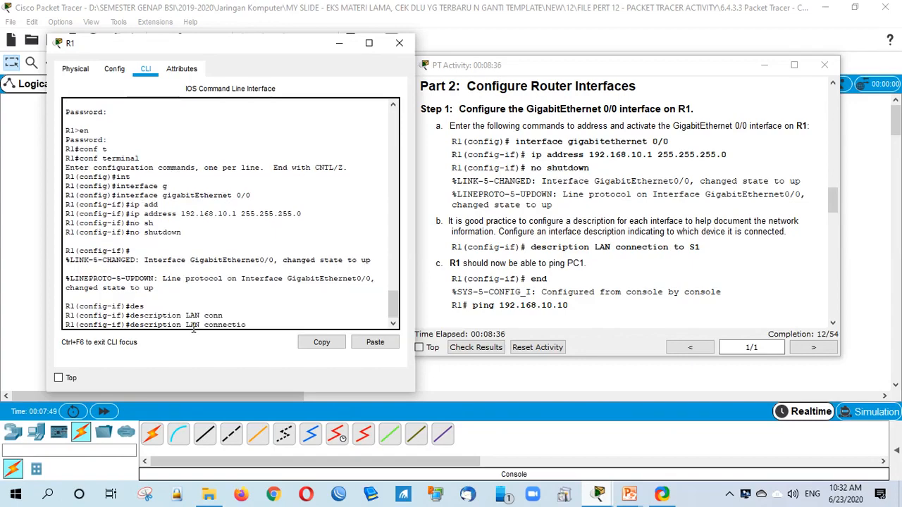
{"action": "type", "text": "n to S1"}
{"action": "key", "text": "Return"}
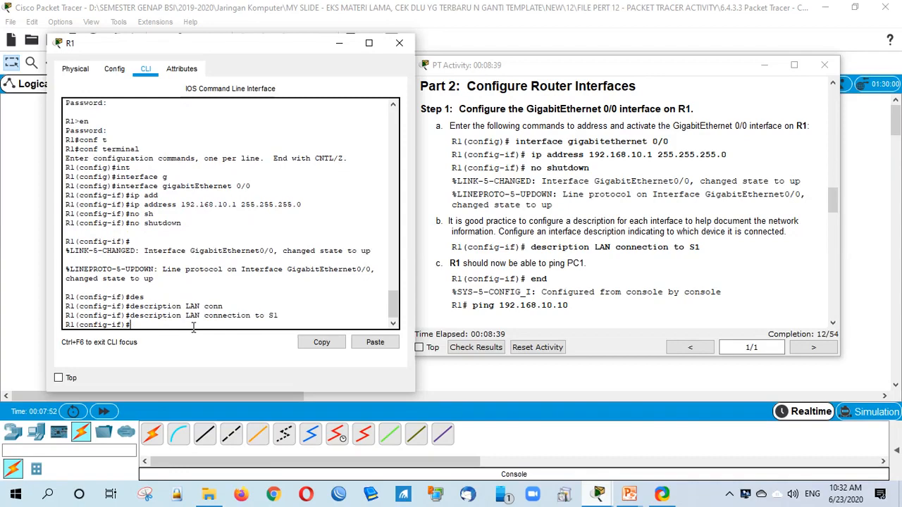
Step: Highlight the ping 192.168.10.10 step and move R1's window to reveal the topology
{"action": "left_click", "coordinate": [550, 303]}
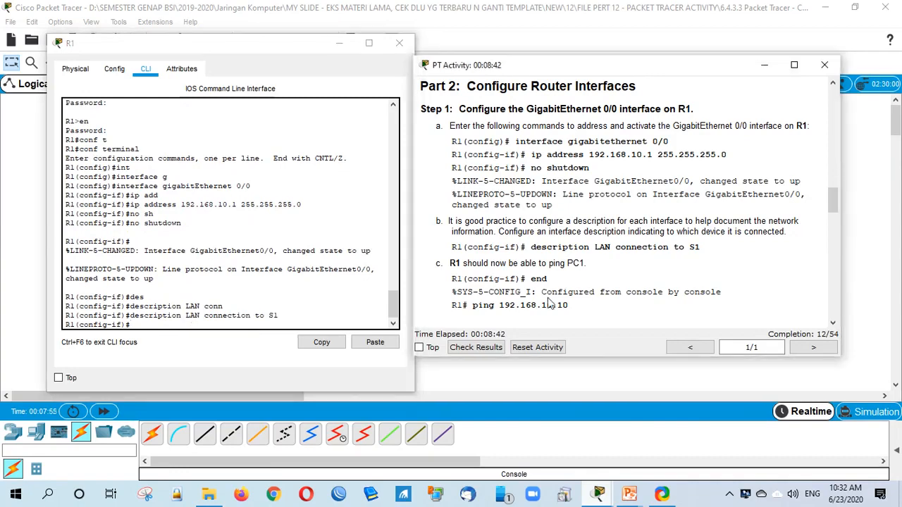
{"action": "scroll", "coordinate": [550, 303], "scroll_direction": "down", "scroll_amount": 1}
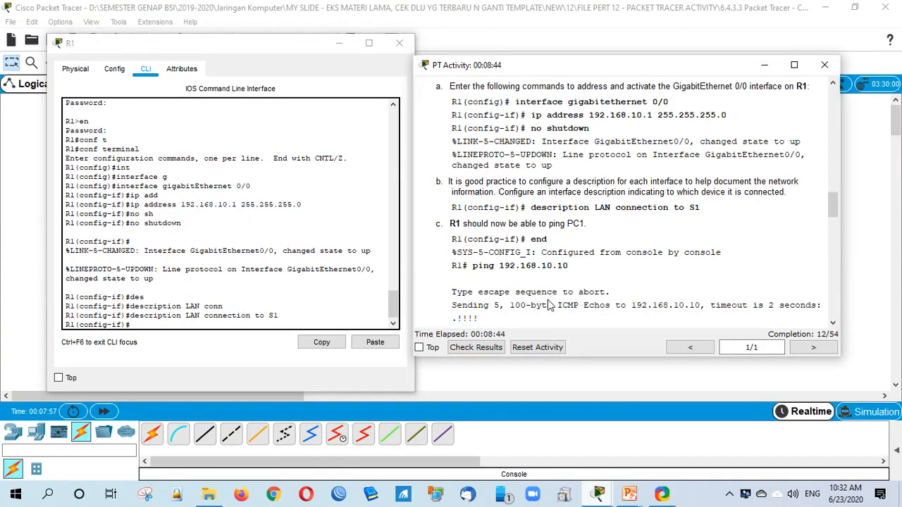
{"action": "left_click_drag", "start_coordinate": [452, 266], "coordinate": [580, 265]}
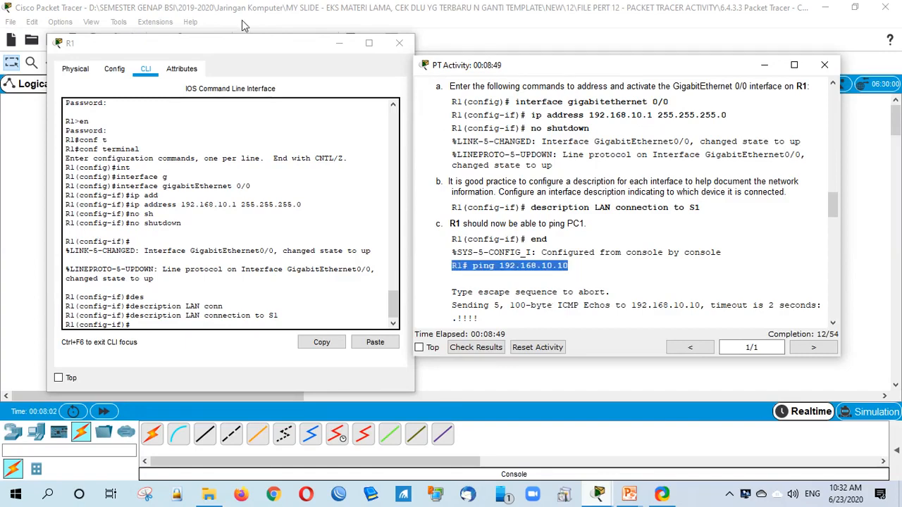
{"action": "left_click_drag", "start_coordinate": [222, 43], "coordinate": [518, 112]}
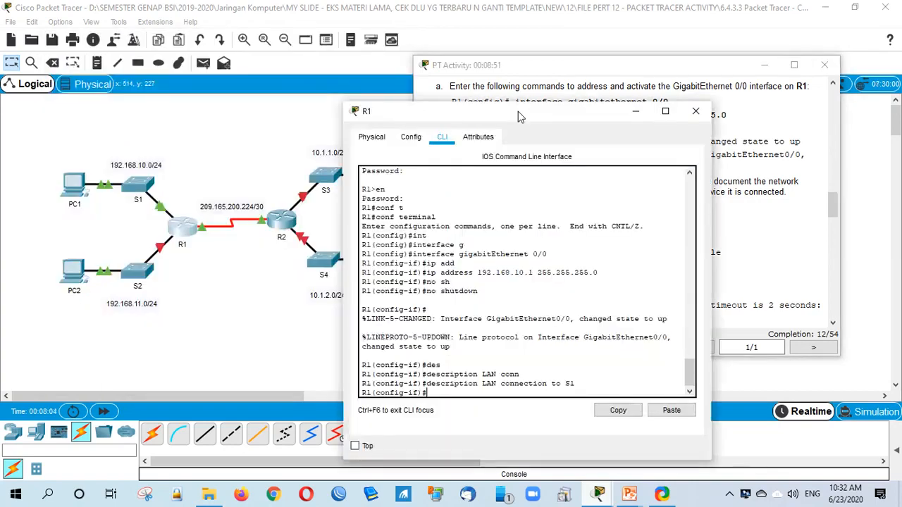
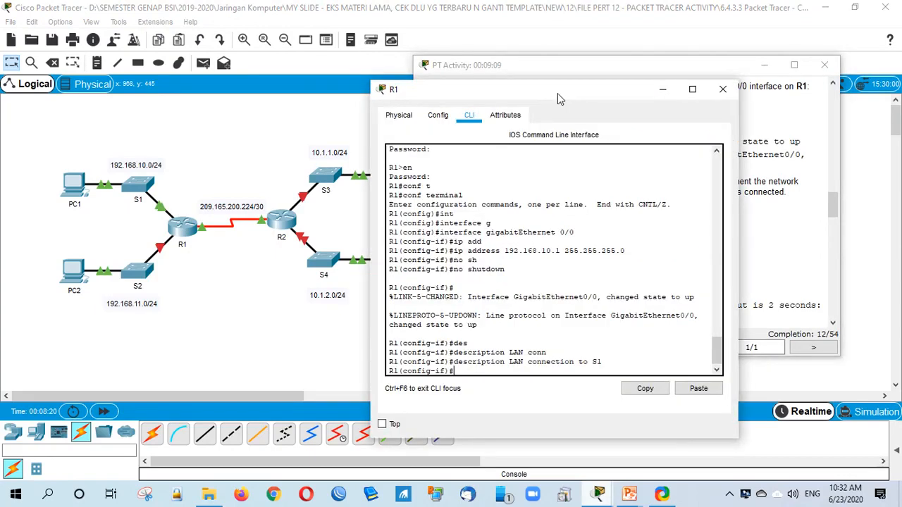
Step: Exit interface and global configuration twice to reach R1's privileged R1# prompt
{"action": "key", "text": "Return"}
{"action": "type", "text": "e"}
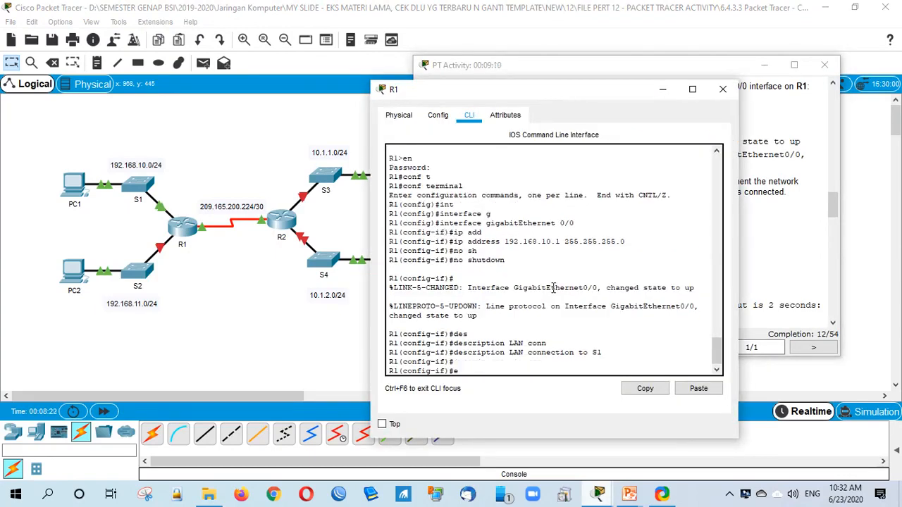
{"action": "type", "text": "x"}
{"action": "key", "text": "Return"}
{"action": "type", "text": "ex"}
{"action": "key", "text": "Return"}
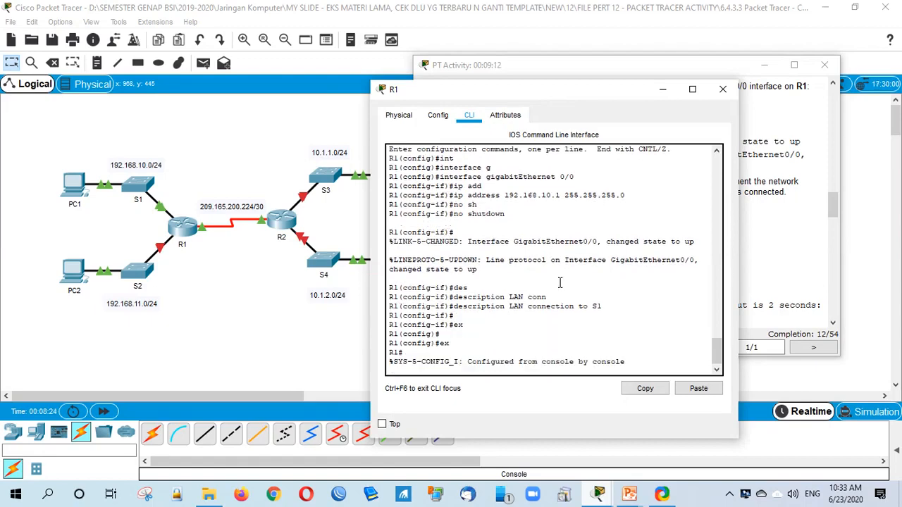
{"action": "key", "text": "Return"}
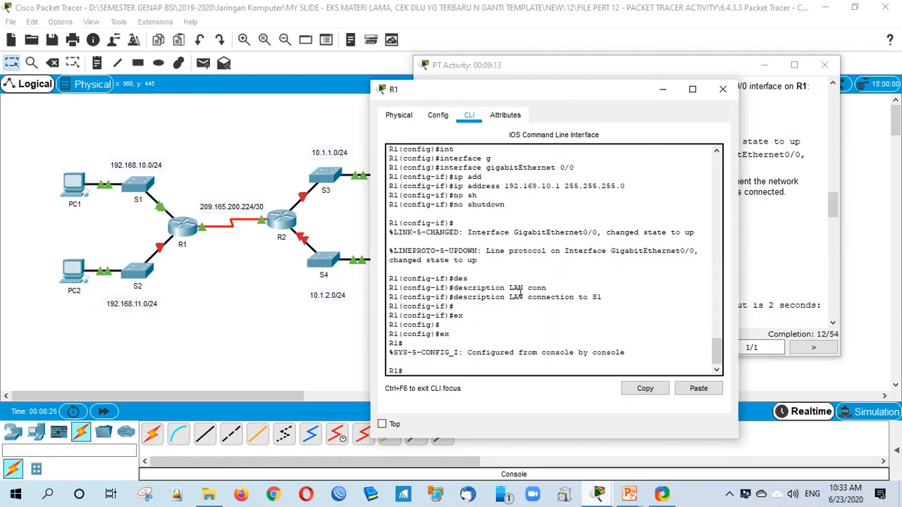
{"action": "scroll", "coordinate": [519, 293], "scroll_direction": "up", "scroll_amount": 8}
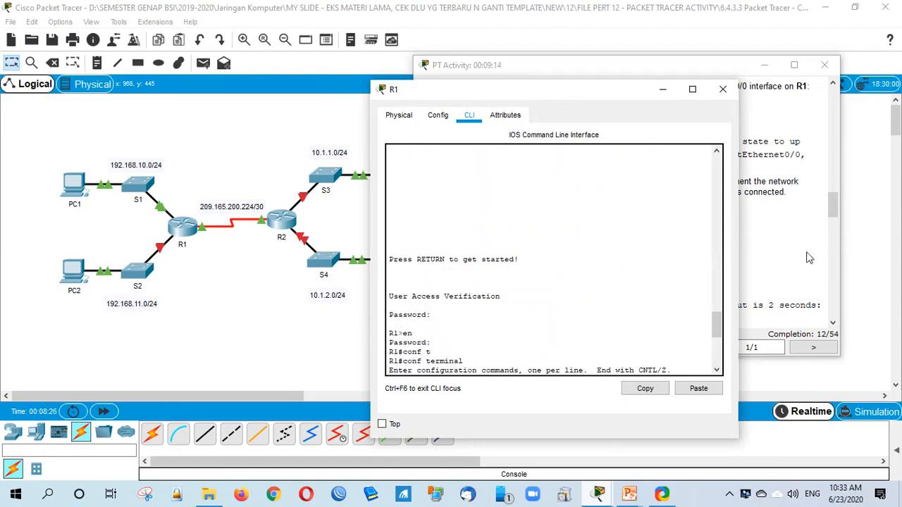
{"action": "scroll", "coordinate": [809, 258], "scroll_direction": "down", "scroll_amount": 3}
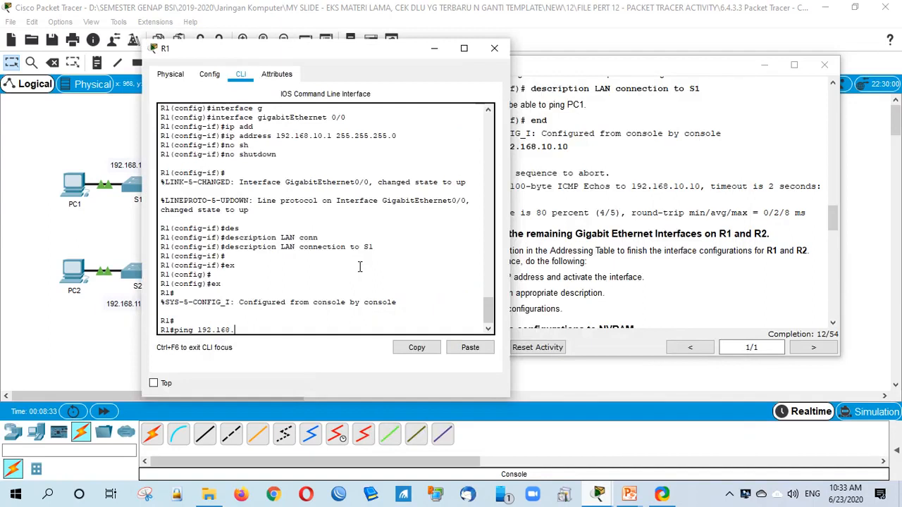
Step: Ping PC1 at 192.168.10.10 from R1, getting 80 percent (4/5) success
{"action": "type", "text": "10.10"}
{"action": "key", "text": "Return"}
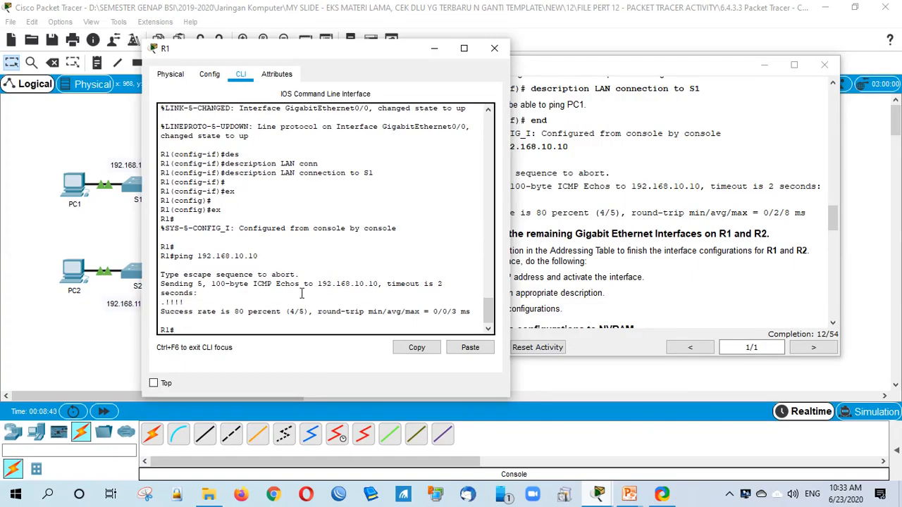
{"action": "left_click", "coordinate": [673, 227]}
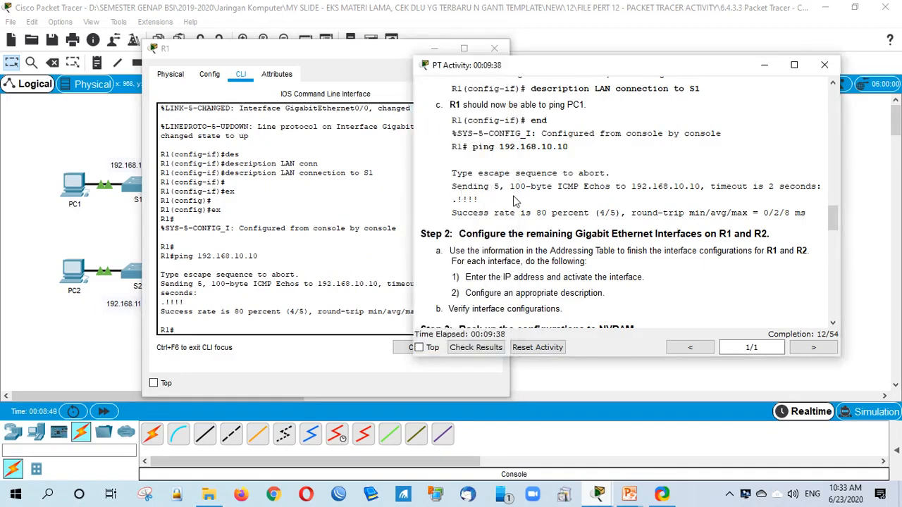
{"action": "left_click_drag", "start_coordinate": [514, 202], "coordinate": [584, 223]}
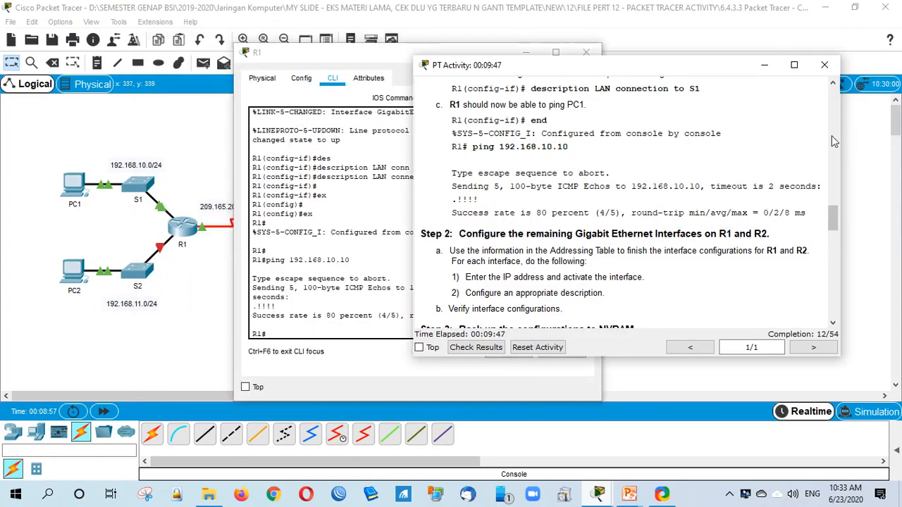
{"action": "left_click_drag", "start_coordinate": [833, 218], "coordinate": [837, 102]}
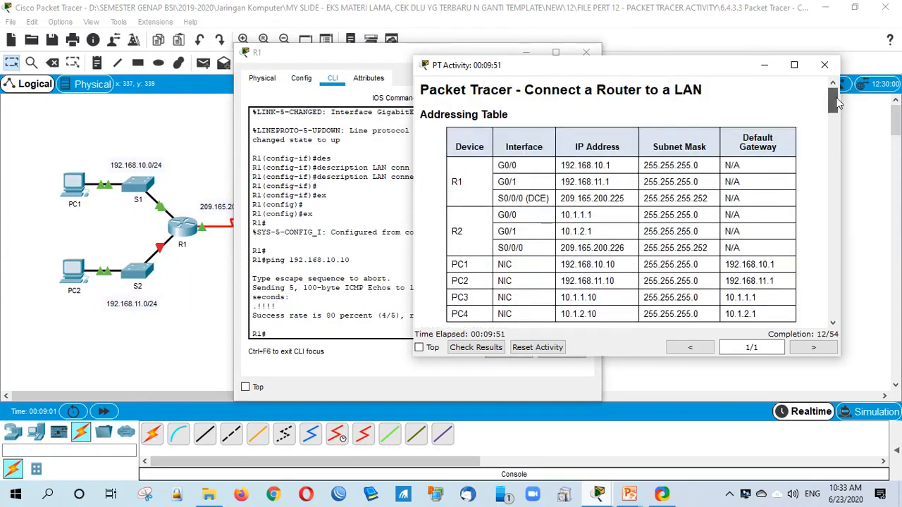
{"action": "left_click", "coordinate": [412, 323]}
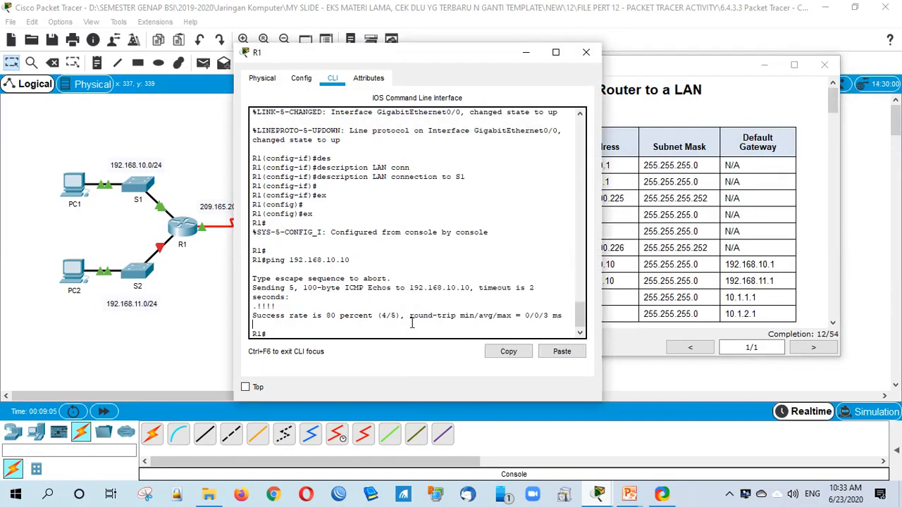
{"action": "left_click", "coordinate": [756, 261]}
{"action": "scroll", "coordinate": [757, 261], "scroll_direction": "down", "scroll_amount": 3}
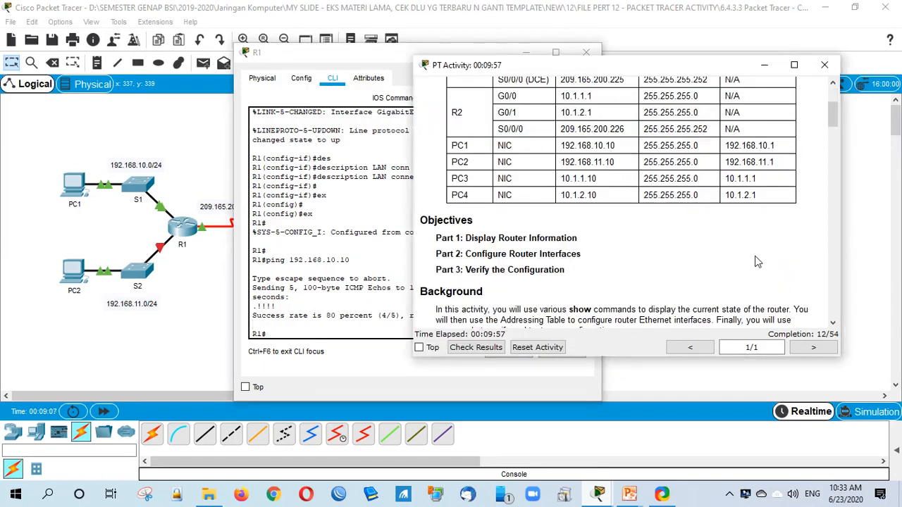
{"action": "left_click_drag", "start_coordinate": [833, 114], "coordinate": [833, 139]}
{"action": "scroll", "coordinate": [833, 139], "scroll_direction": "down", "scroll_amount": 3}
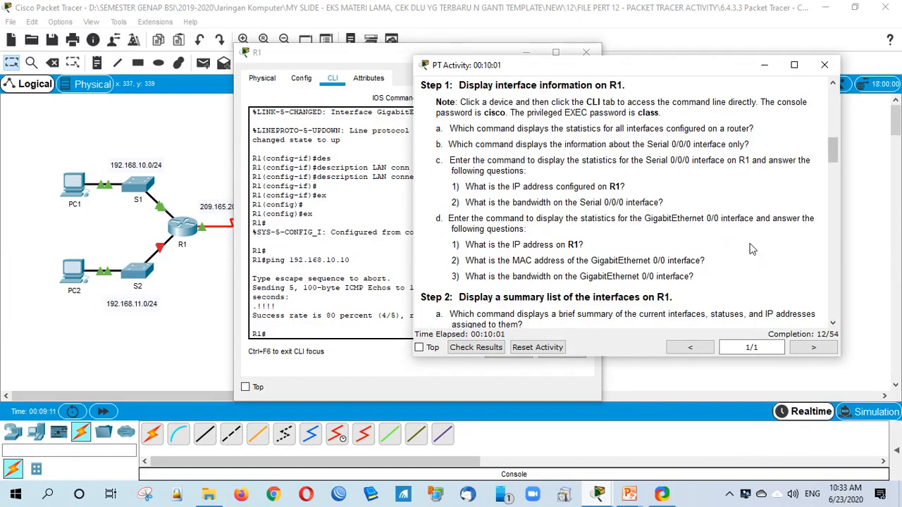
{"action": "scroll", "coordinate": [748, 264], "scroll_direction": "down", "scroll_amount": 8}
{"action": "scroll", "coordinate": [744, 278], "scroll_direction": "down", "scroll_amount": 3}
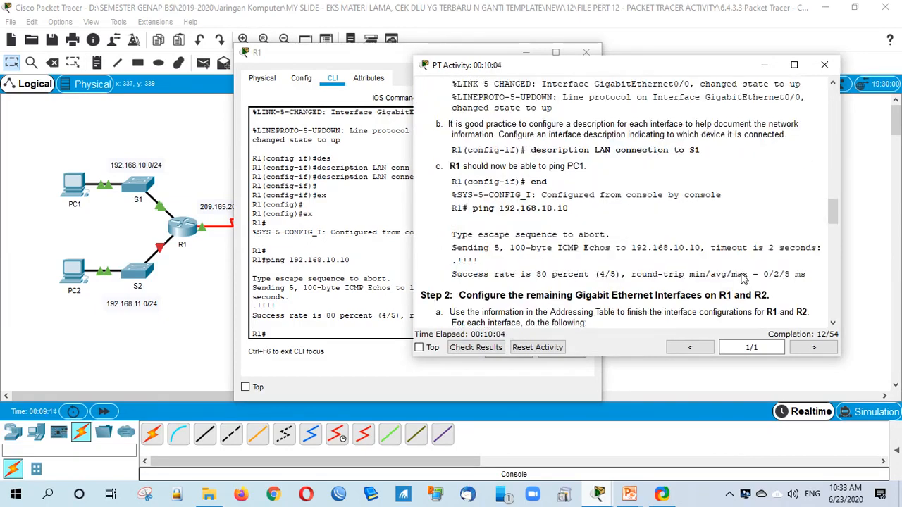
Step: Run show run on R1 and verify G0/0's 'LAN connection to S1' description and 192.168.10.1 address
{"action": "left_click", "coordinate": [291, 320]}
{"action": "type", "text": "sh run"}
{"action": "key", "text": "Return"}
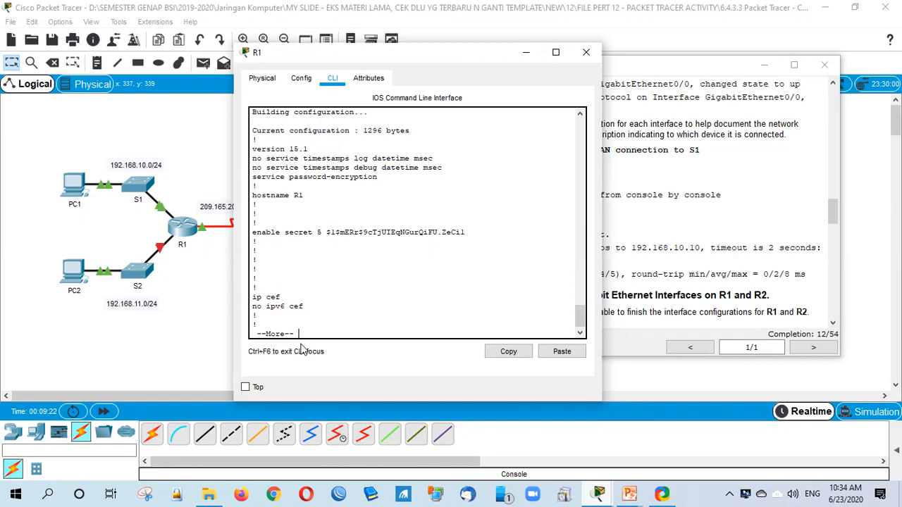
{"action": "key", "text": "space"}
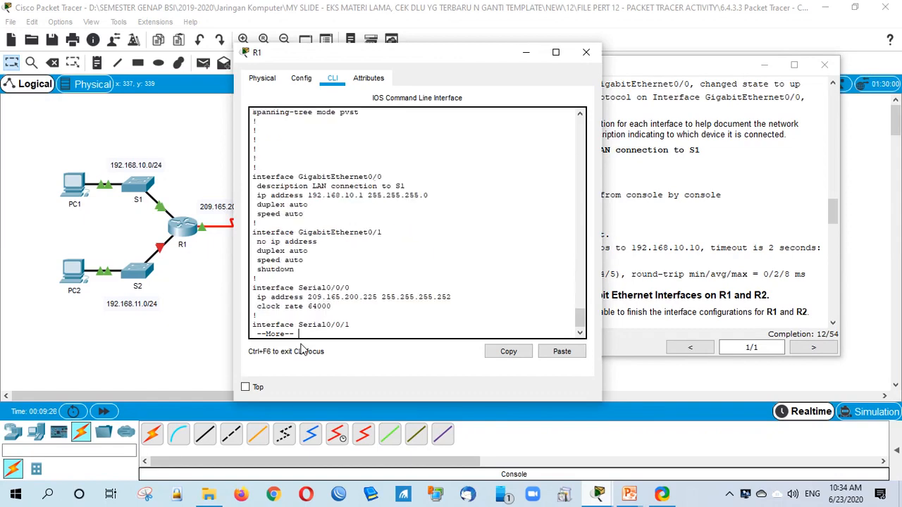
{"action": "left_click_drag", "start_coordinate": [257, 186], "coordinate": [360, 185]}
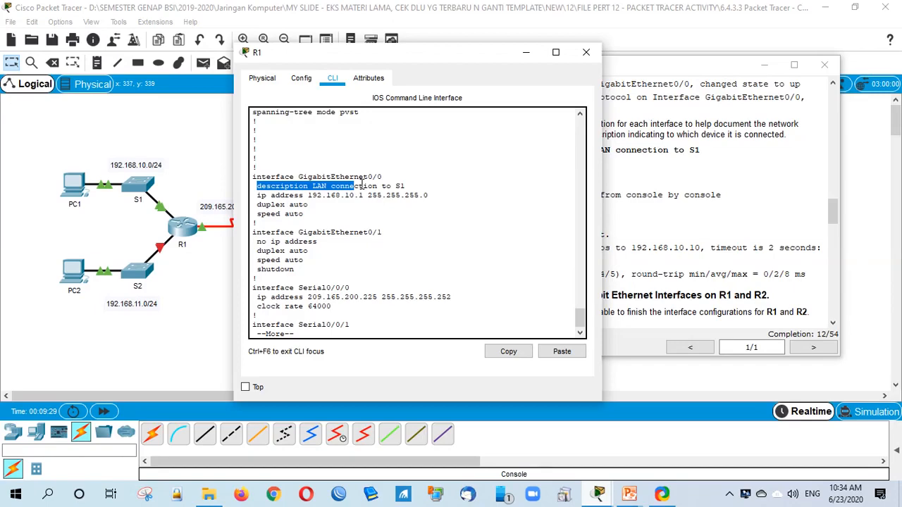
{"action": "left_click_drag", "start_coordinate": [257, 195], "coordinate": [420, 198]}
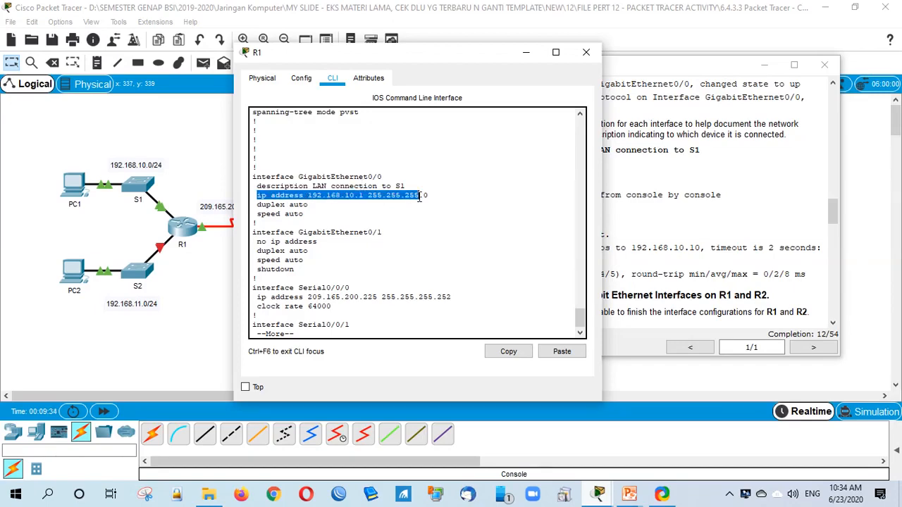
{"action": "left_click_drag", "start_coordinate": [420, 198], "coordinate": [420, 198]}
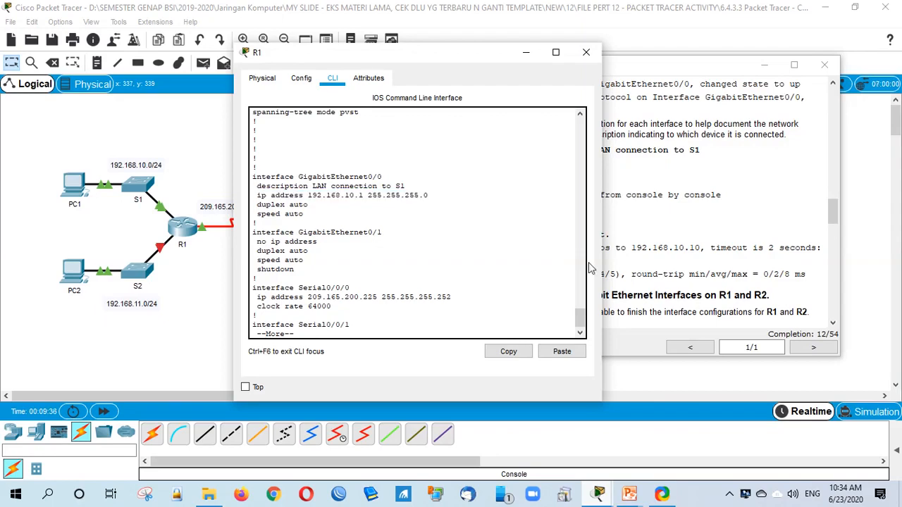
{"action": "key", "text": "Return"}
{"action": "key", "text": "Return"}
{"action": "key", "text": "Return"}
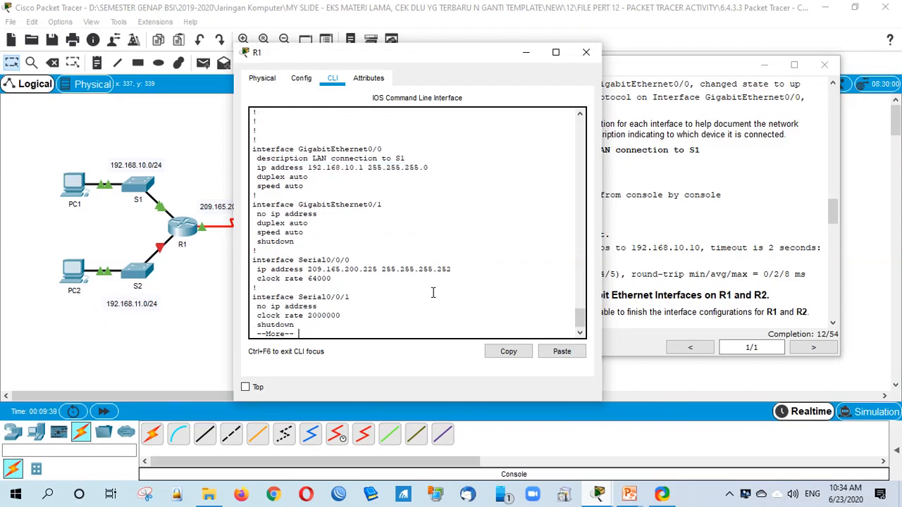
{"action": "key", "text": "q"}
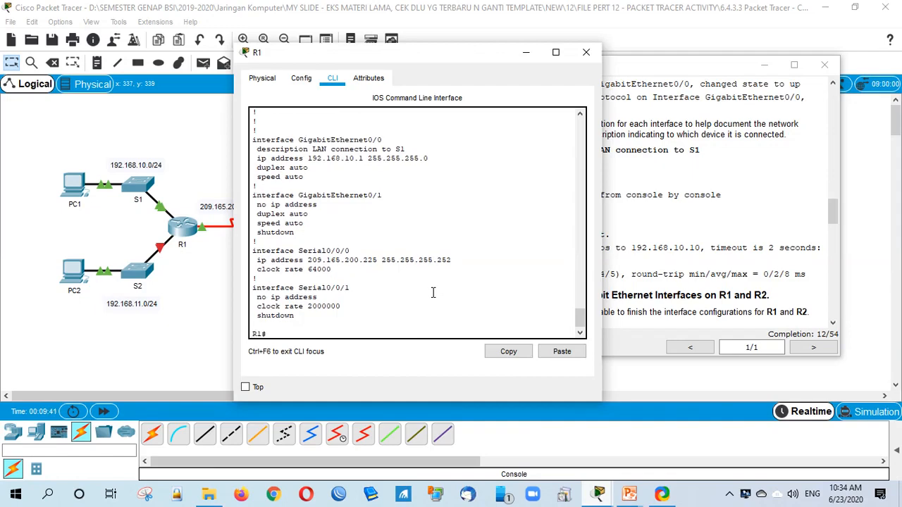
{"action": "left_click_drag", "start_coordinate": [580, 318], "coordinate": [580, 275]}
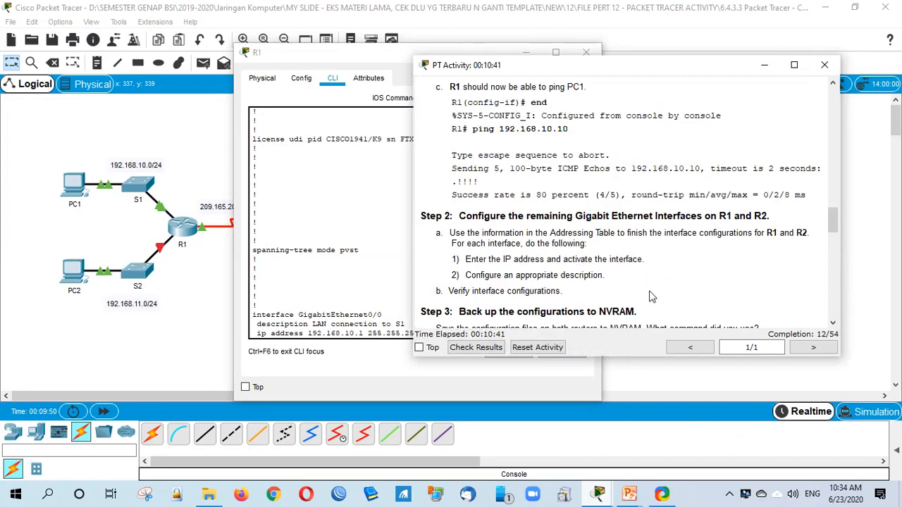
Step: Scroll the activity instructions to the scoring rubric and back to the Addressing Table
{"action": "scroll", "coordinate": [651, 296], "scroll_direction": "down", "scroll_amount": 3}
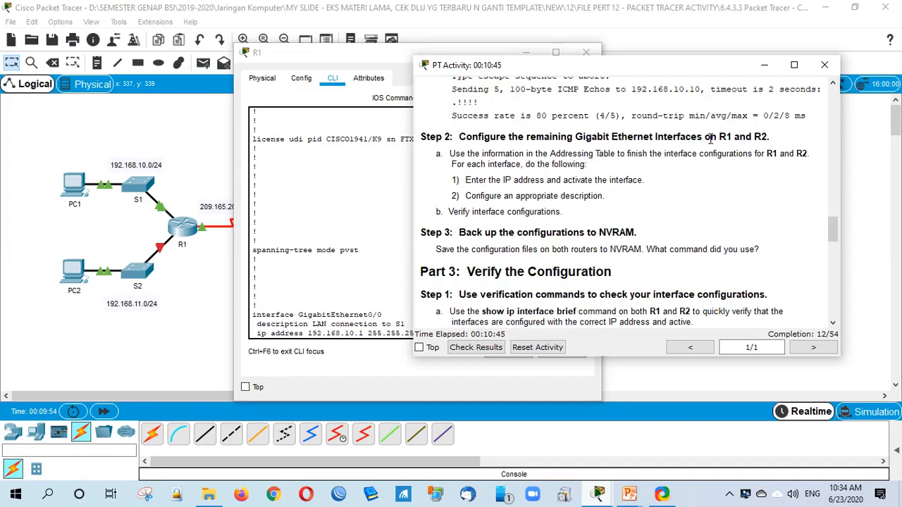
{"action": "scroll", "coordinate": [521, 255], "scroll_direction": "down", "scroll_amount": 4}
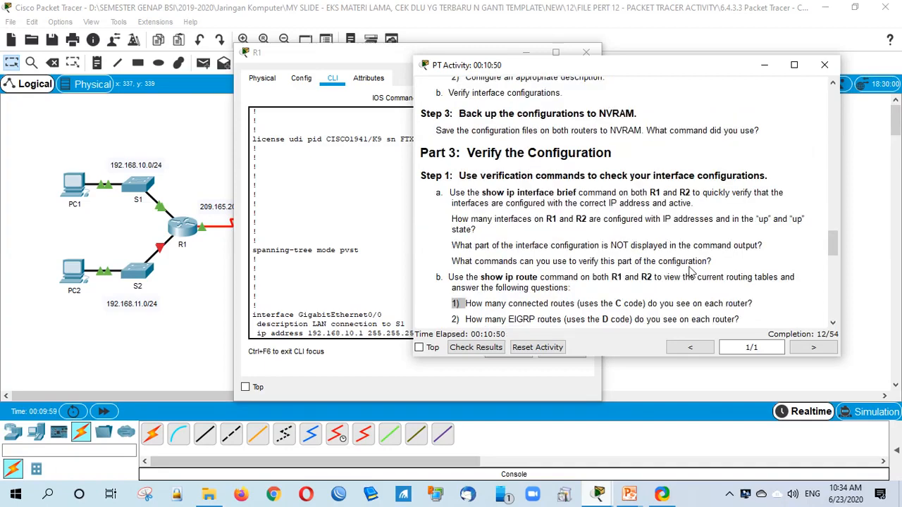
{"action": "scroll", "coordinate": [691, 273], "scroll_direction": "down", "scroll_amount": 6}
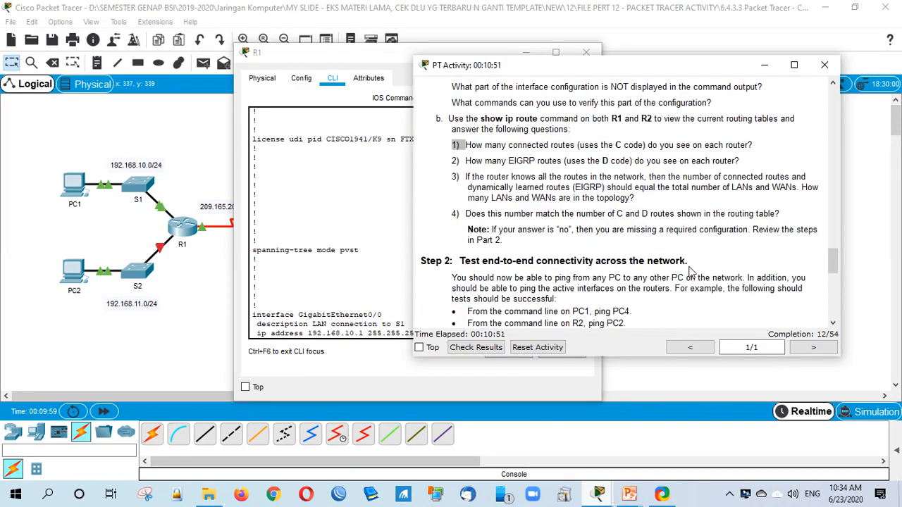
{"action": "scroll", "coordinate": [690, 273], "scroll_direction": "down", "scroll_amount": 7}
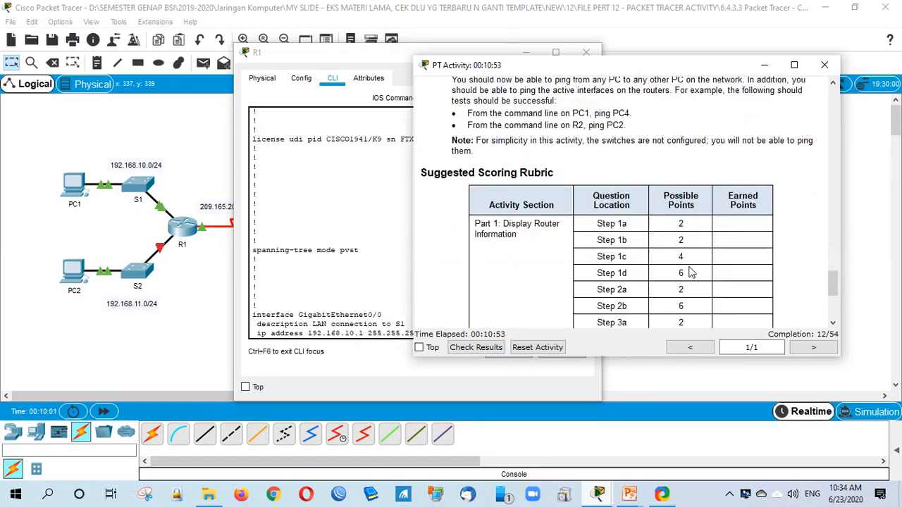
{"action": "scroll", "coordinate": [754, 253], "scroll_direction": "up", "scroll_amount": 15}
{"action": "scroll", "coordinate": [753, 254], "scroll_direction": "up", "scroll_amount": 8}
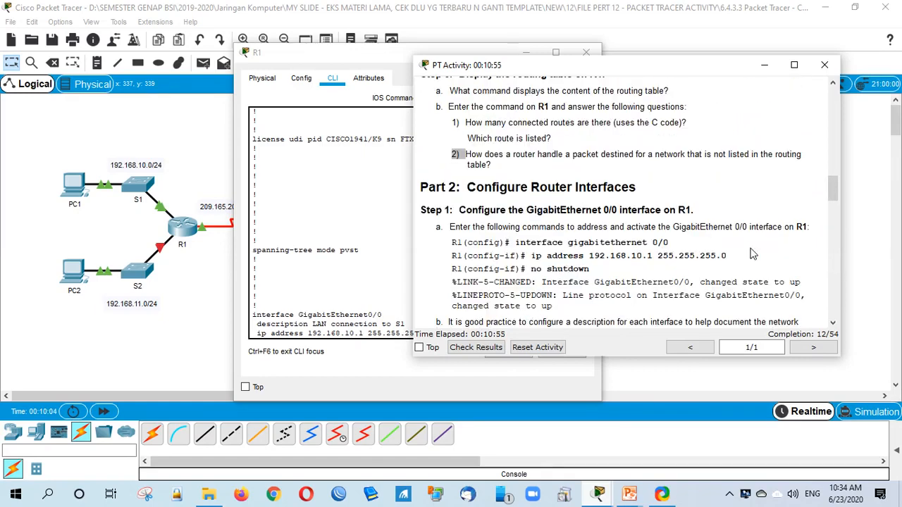
{"action": "scroll", "coordinate": [753, 254], "scroll_direction": "up", "scroll_amount": 15}
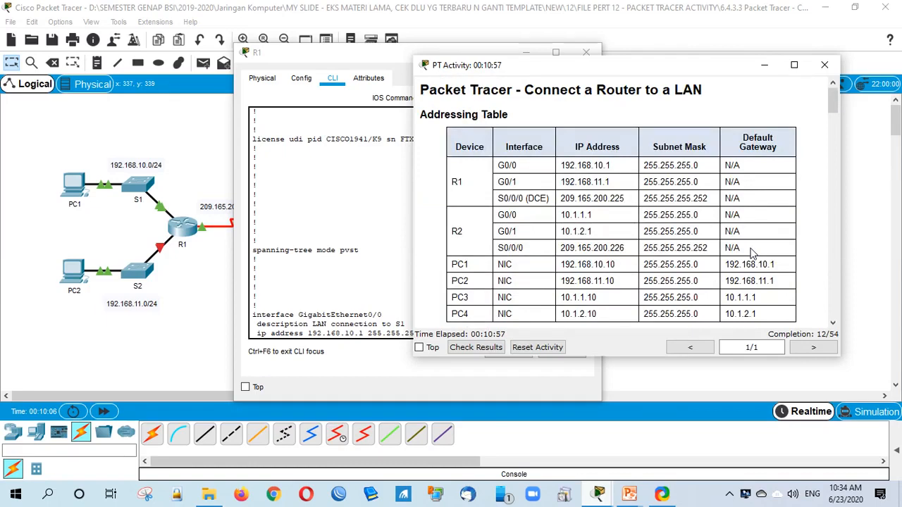
{"action": "left_click", "coordinate": [390, 329]}
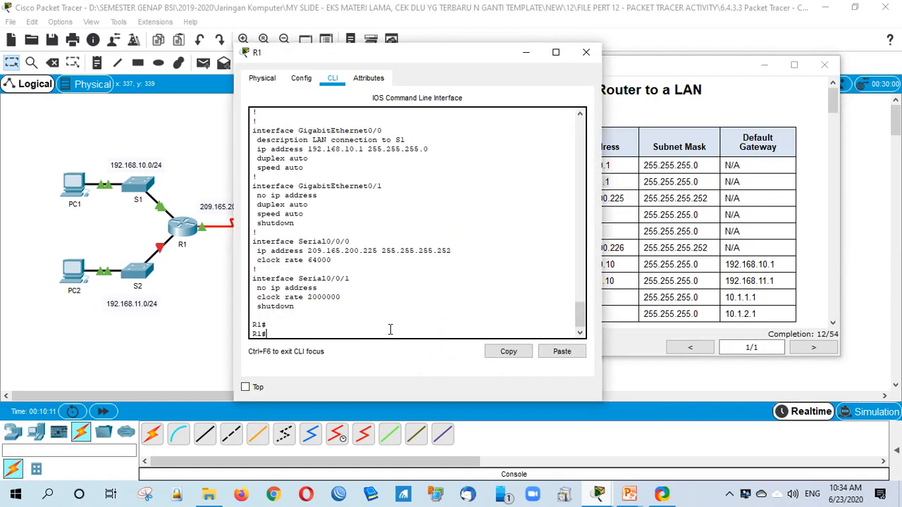
Step: Enter global configuration mode on R1 with conf t
{"action": "type", "text": "conf"}
{"action": "key", "text": "Tab"}
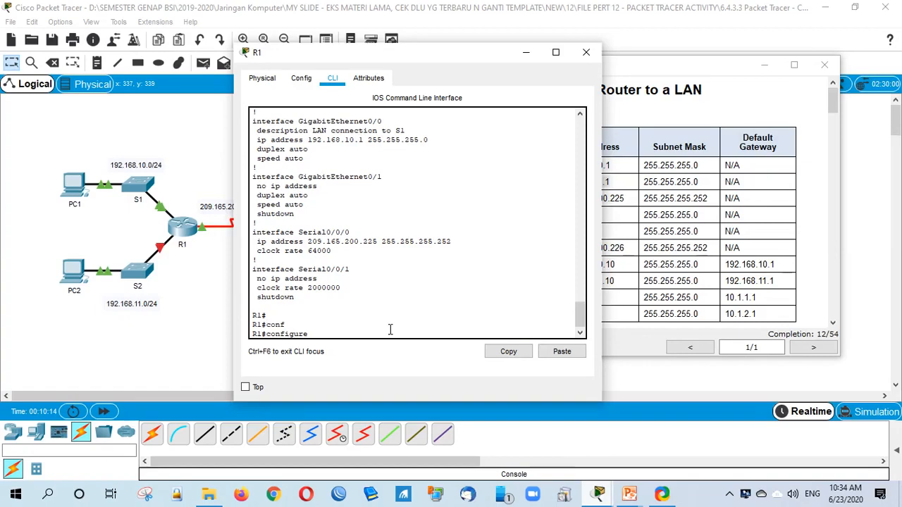
{"action": "type", "text": "t"}
{"action": "key", "text": "Tab"}
{"action": "key", "text": "Return"}
{"action": "left_click", "coordinate": [647, 179]}
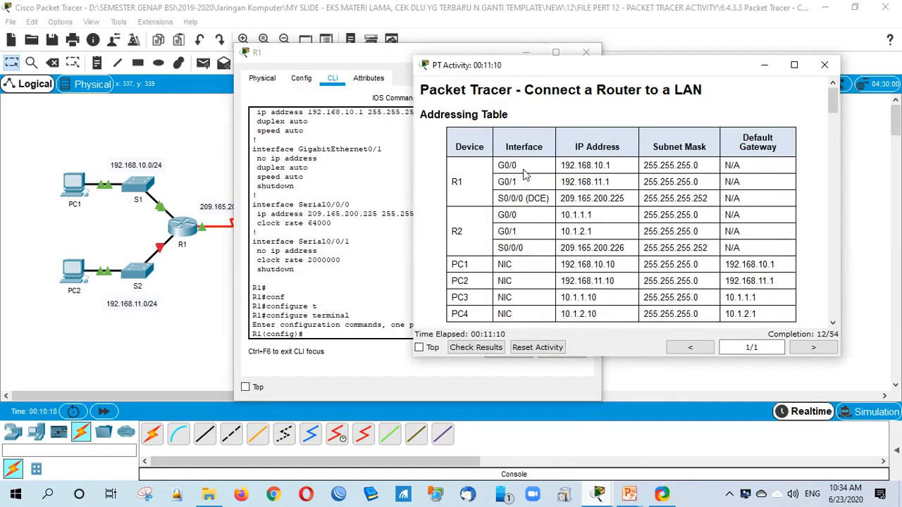
{"action": "left_click", "coordinate": [341, 336]}
Step: Assign GigabitEthernet0/1 the address 192.168.11.1 with mask 255.255.255.0
{"action": "type", "text": "in"}
{"action": "key", "text": "Tab"}
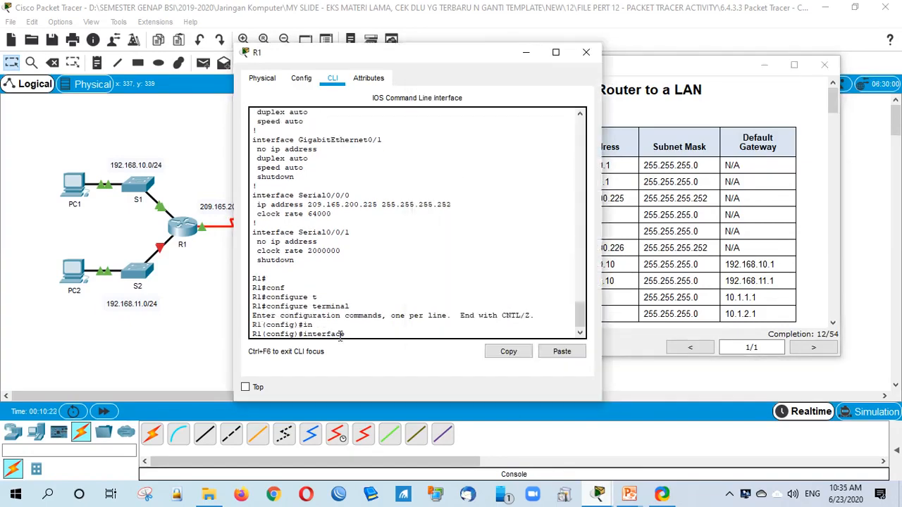
{"action": "type", "text": "g"}
{"action": "key", "text": "Tab"}
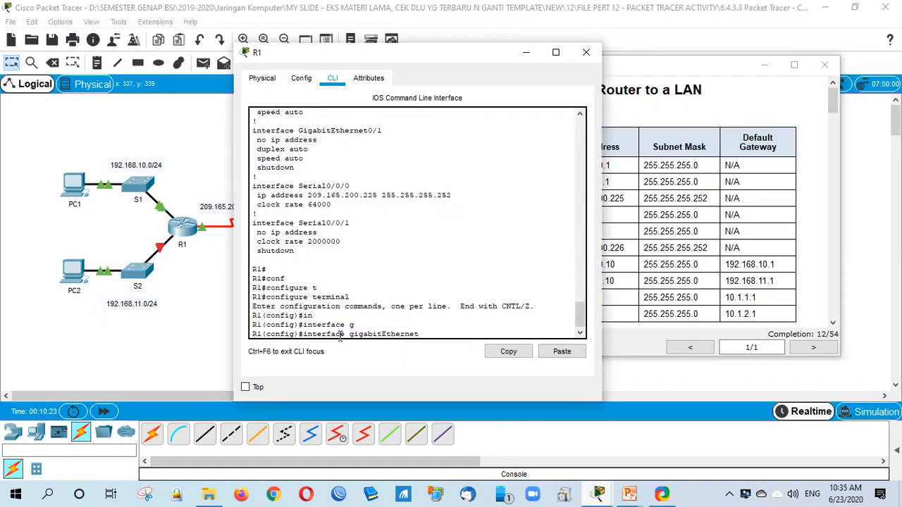
{"action": "type", "text": "0/1"}
{"action": "key", "text": "Return"}
{"action": "type", "text": "ig-if)#i"}
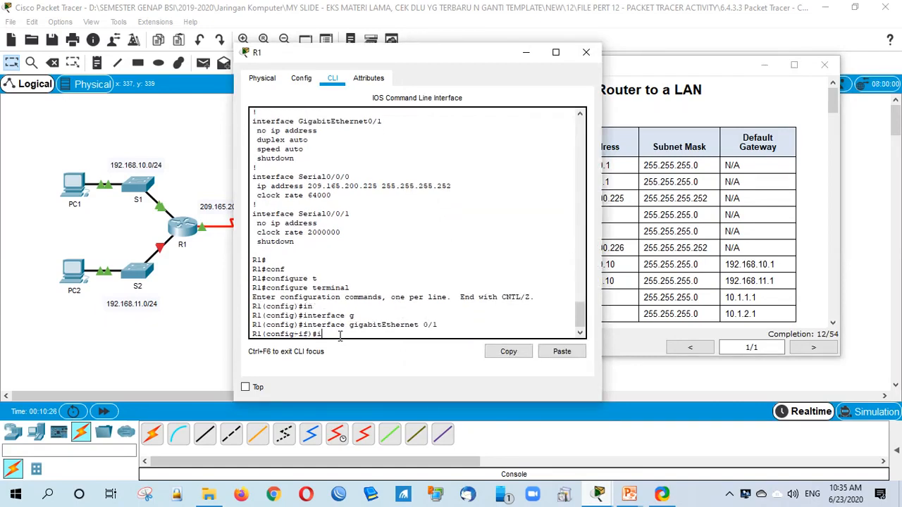
{"action": "type", "text": "p add"}
{"action": "key", "text": "Tab"}
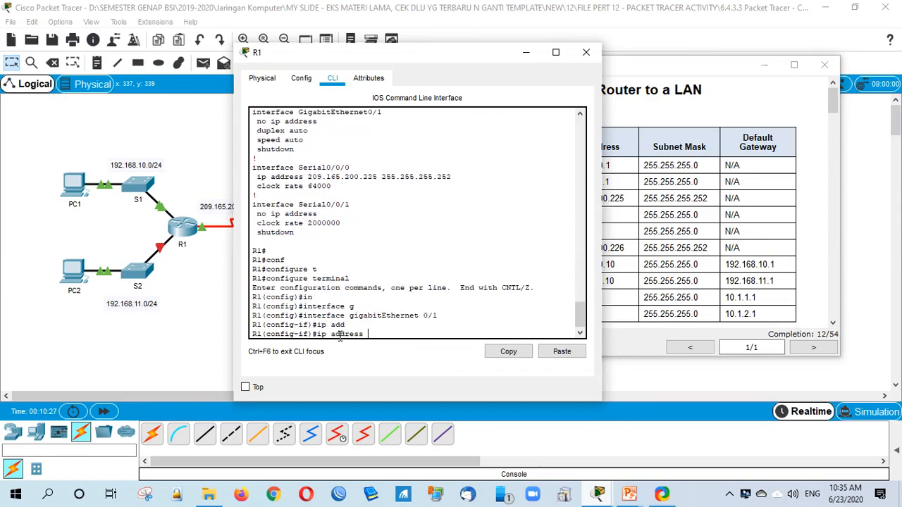
{"action": "left_click", "coordinate": [623, 217]}
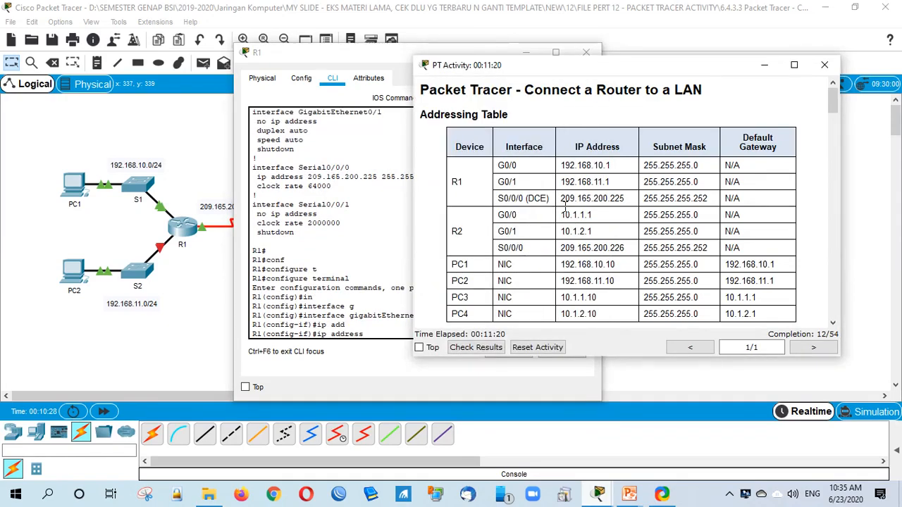
{"action": "left_click", "coordinate": [384, 335]}
{"action": "type", "text": "19"}
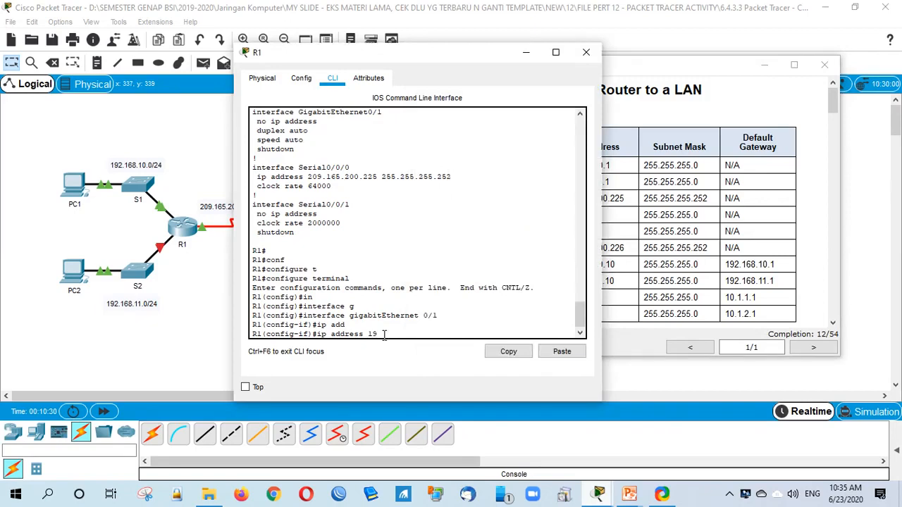
{"action": "type", "text": "2.168.11.1 2"}
{"action": "type", "text": "55.255.255."}
{"action": "type", "text": "0"}
{"action": "key", "text": "Return"}
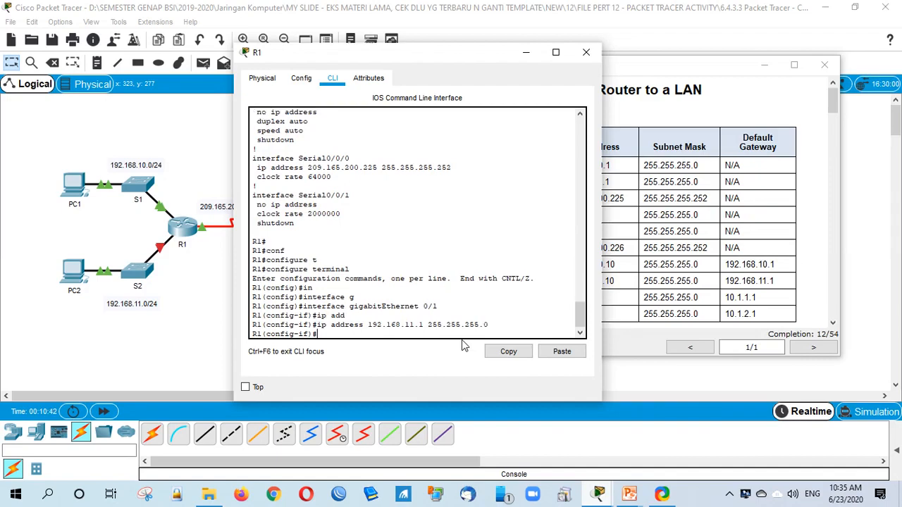
Step: Enable GigabitEthernet0/1 with no shutdown and exit back to privileged mode
{"action": "type", "text": "no sh"}
{"action": "key", "text": "Tab"}
{"action": "key", "text": "Return"}
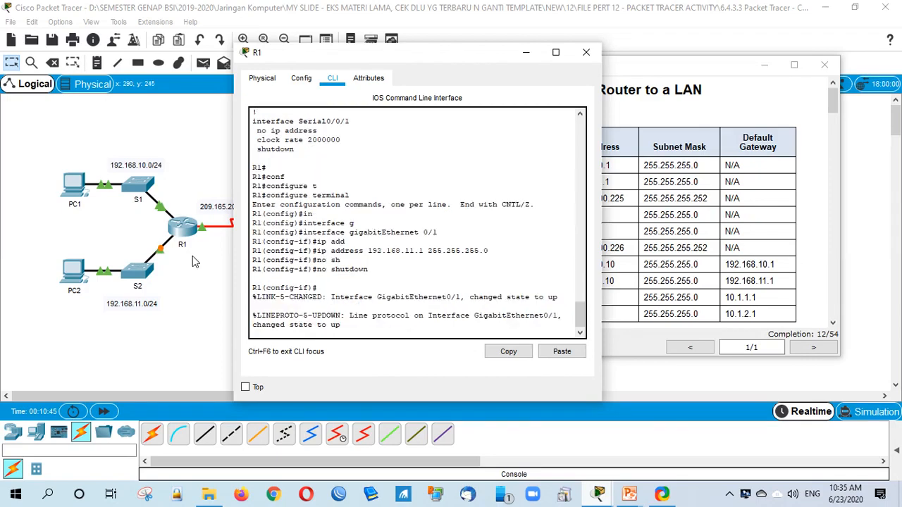
{"action": "key", "text": "Return"}
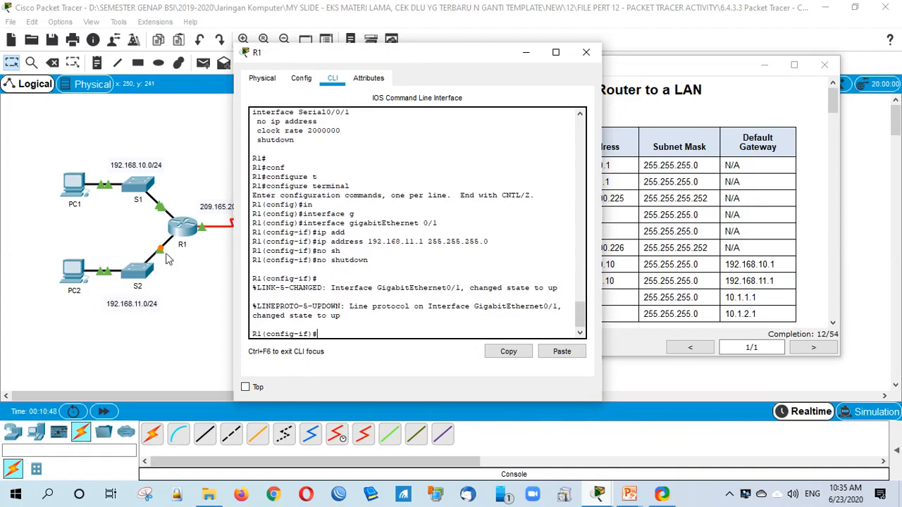
{"action": "type", "text": "ex"}
{"action": "key", "text": "Return"}
{"action": "type", "text": "ex"}
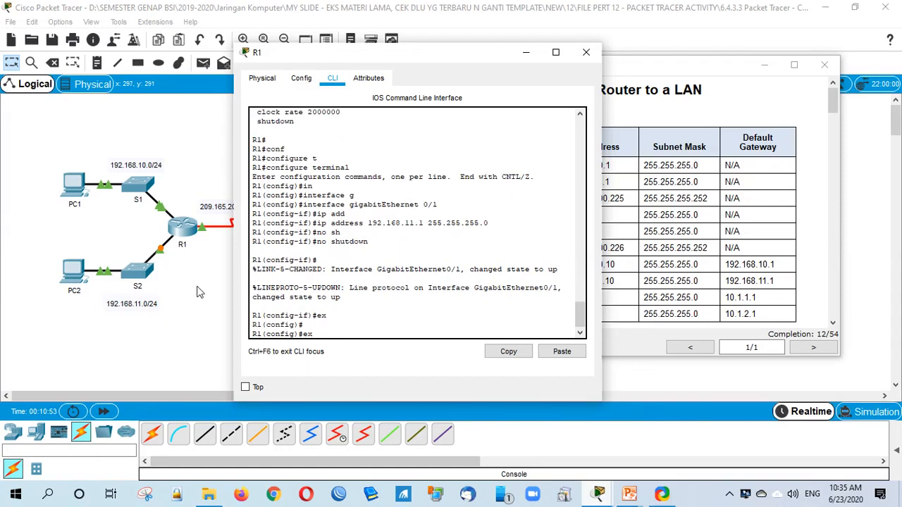
{"action": "key", "text": "Return"}
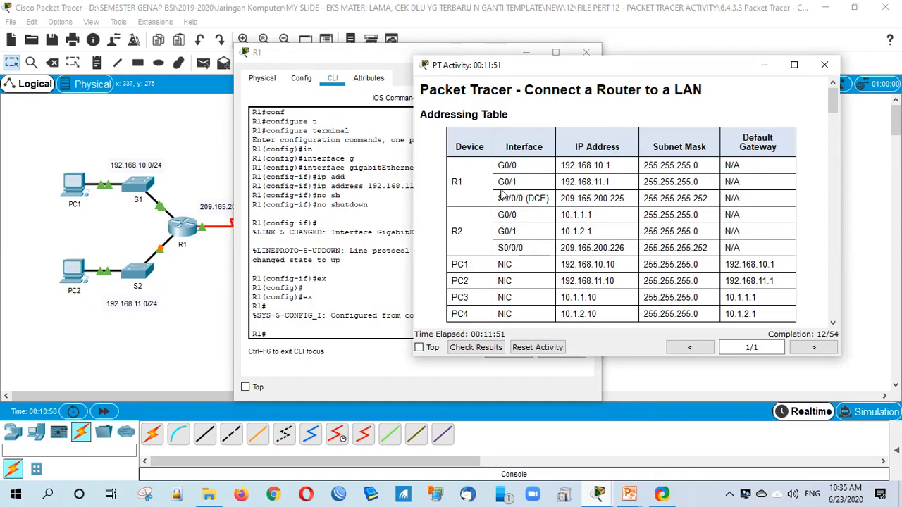
Step: From R1, ping 192.168.11.10 twice and then PC1 at 192.168.10.10
{"action": "left_click", "coordinate": [301, 331]}
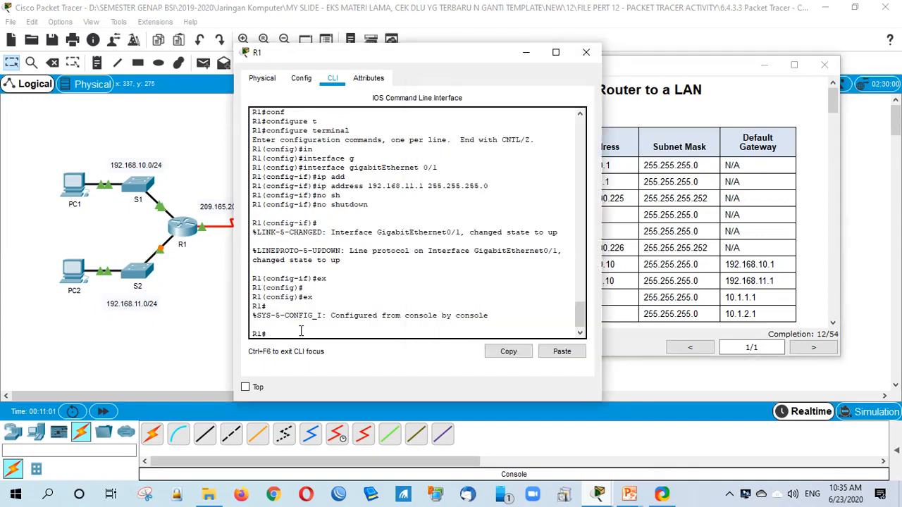
{"action": "type", "text": "ping 192.168.10.10"}
{"action": "key", "text": "BackSpace"}
{"action": "type", "text": "1"}
{"action": "key", "text": "Return"}
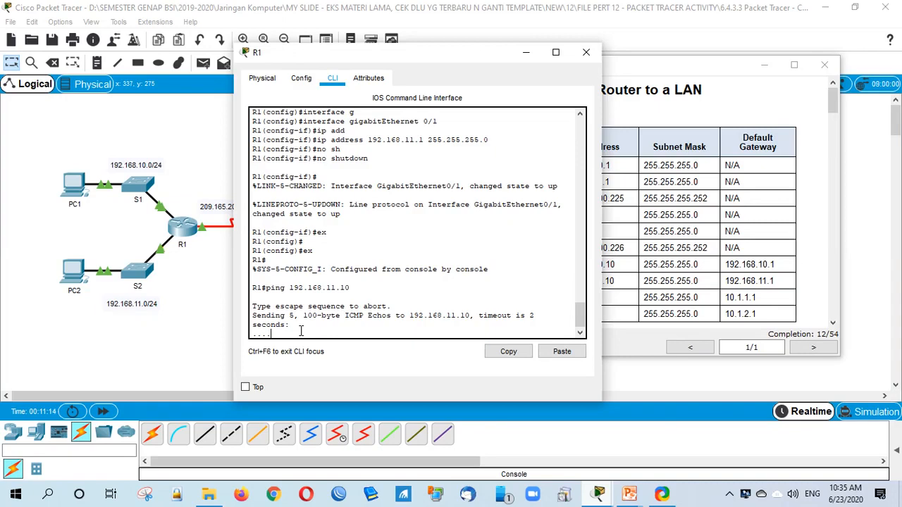
{"action": "key", "text": "Up"}
{"action": "key", "text": "Return"}
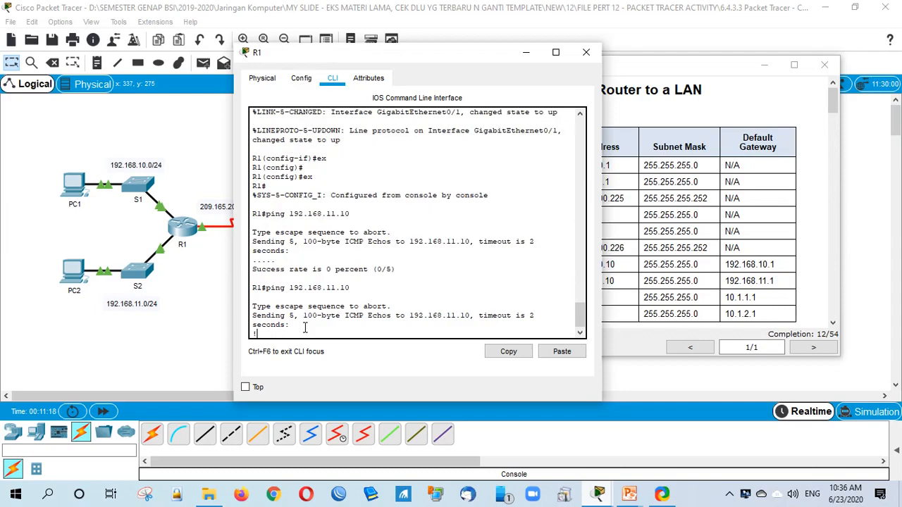
{"action": "left_click_drag", "start_coordinate": [322, 242], "coordinate": [341, 243]}
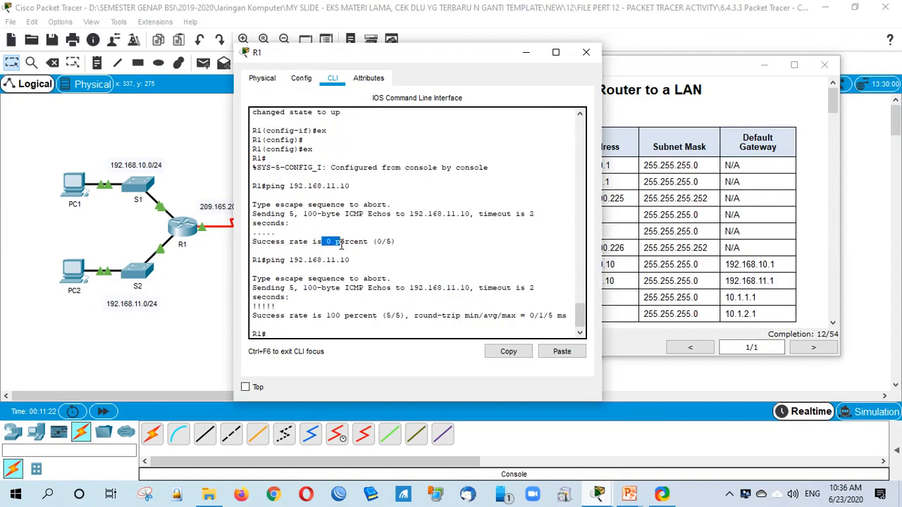
{"action": "left_click", "coordinate": [341, 335]}
{"action": "key", "text": "Up"}
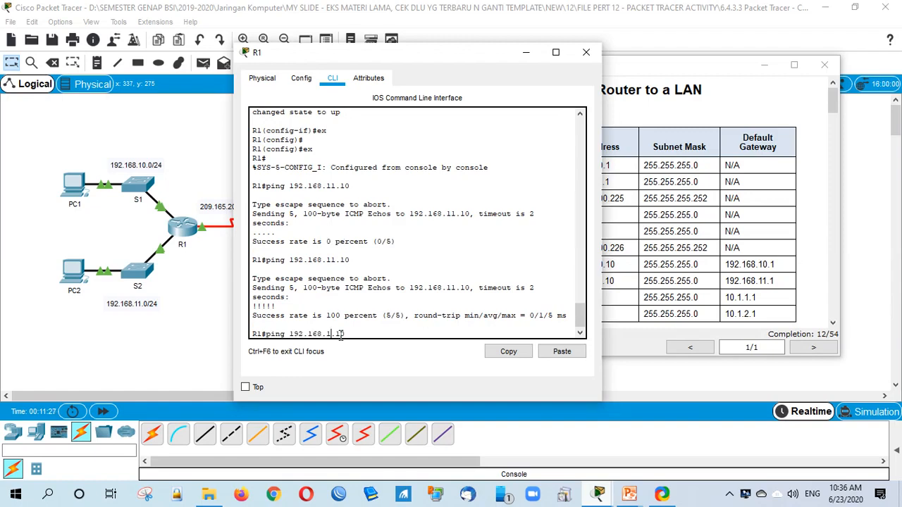
{"action": "type", "text": "0"}
{"action": "key", "text": "Return"}
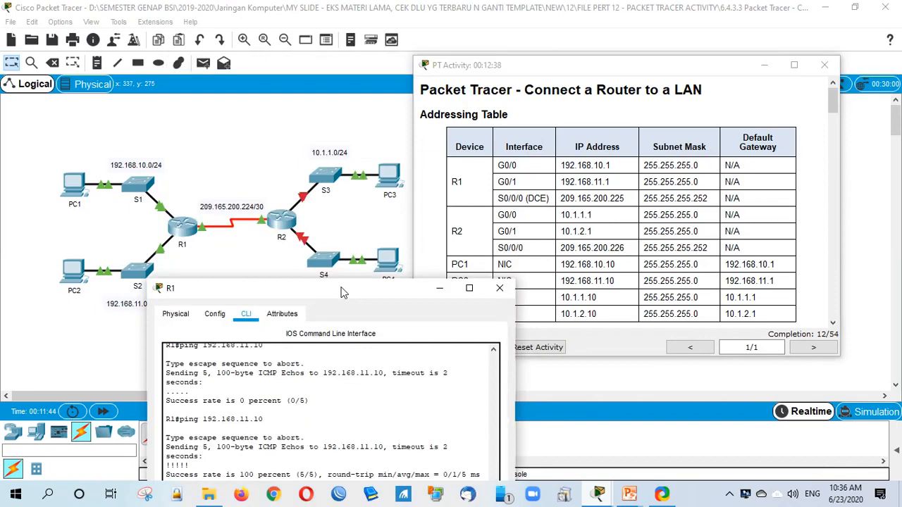
Step: Ping R2's serial interface 209.165.200.226 from R1, confirming 100 percent success
{"action": "left_click_drag", "start_coordinate": [342, 292], "coordinate": [585, 81]}
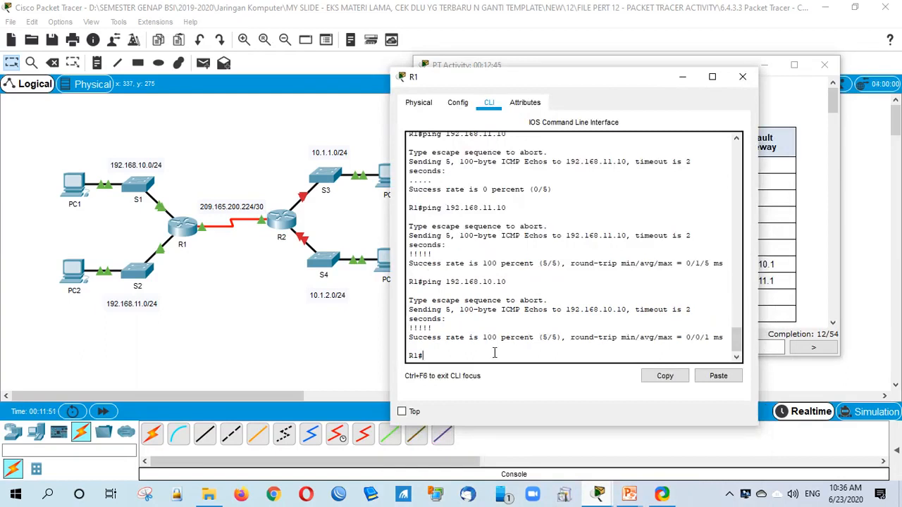
{"action": "type", "text": "ping 209"}
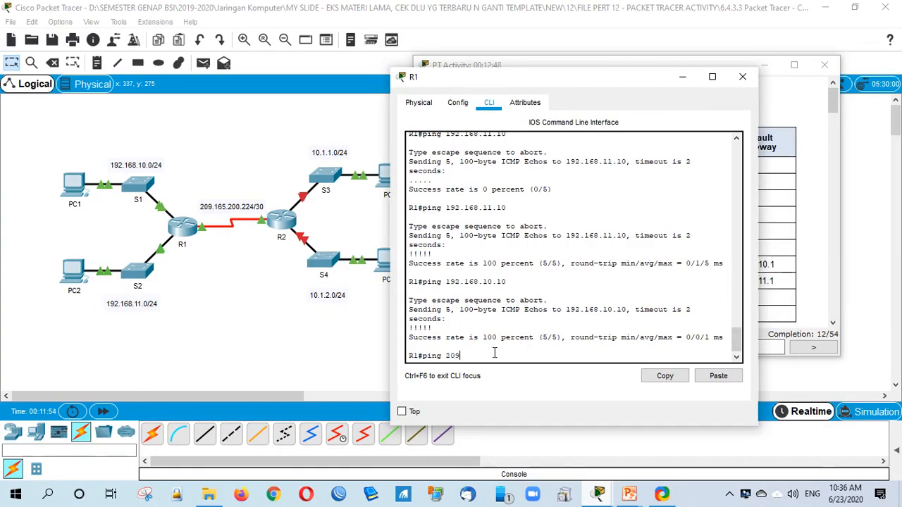
{"action": "type", "text": ".165"}
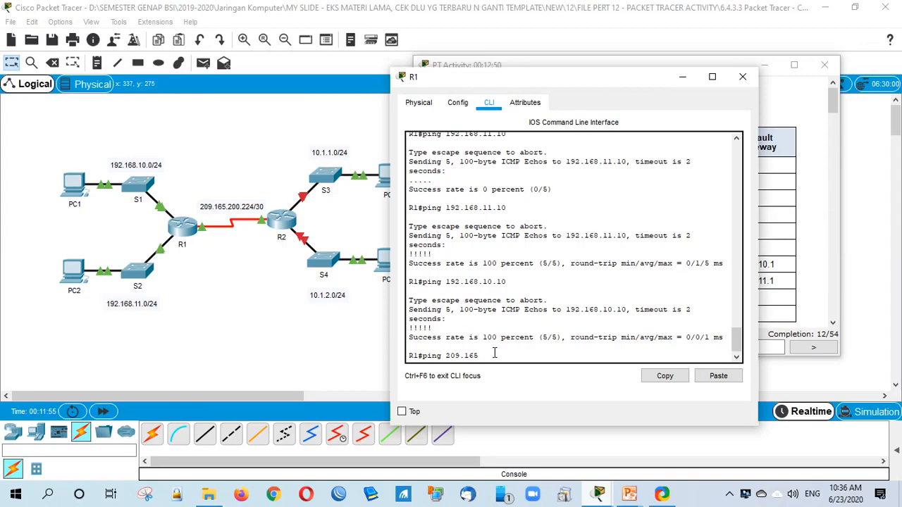
{"action": "type", "text": ".200.22"}
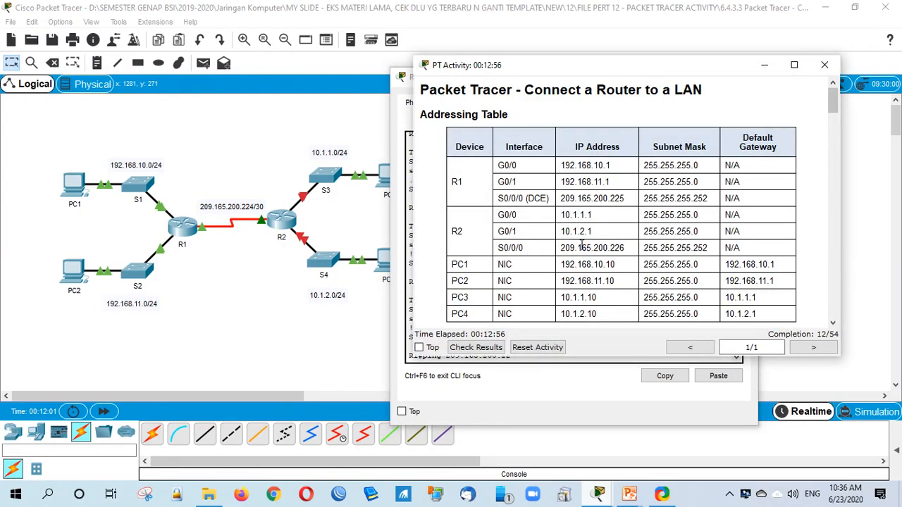
{"action": "left_click", "coordinate": [518, 356]}
{"action": "type", "text": "6"}
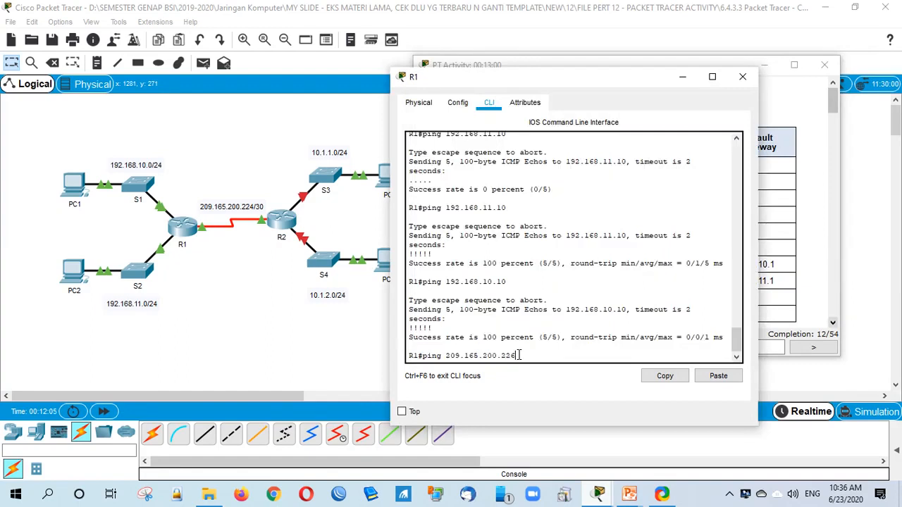
{"action": "key", "text": "Return"}
{"action": "left_click_drag", "start_coordinate": [486, 339], "coordinate": [516, 340]}
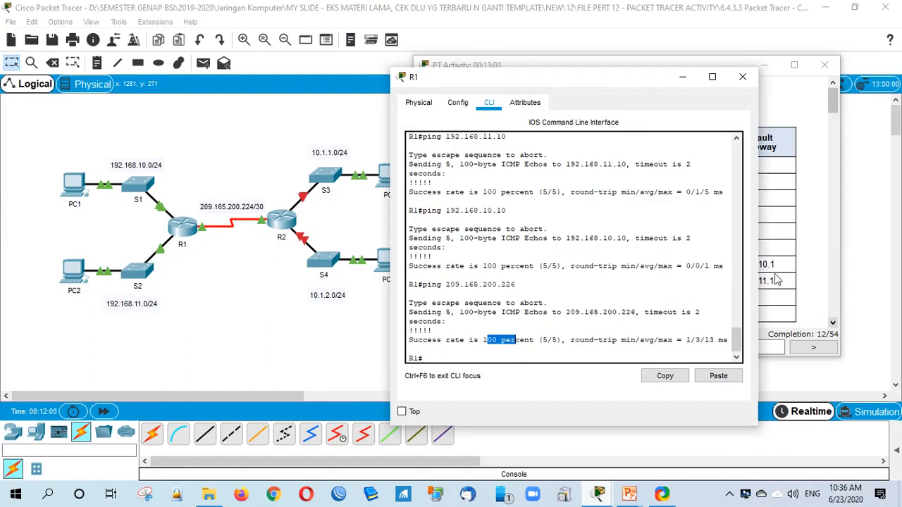
{"action": "left_click", "coordinate": [777, 280]}
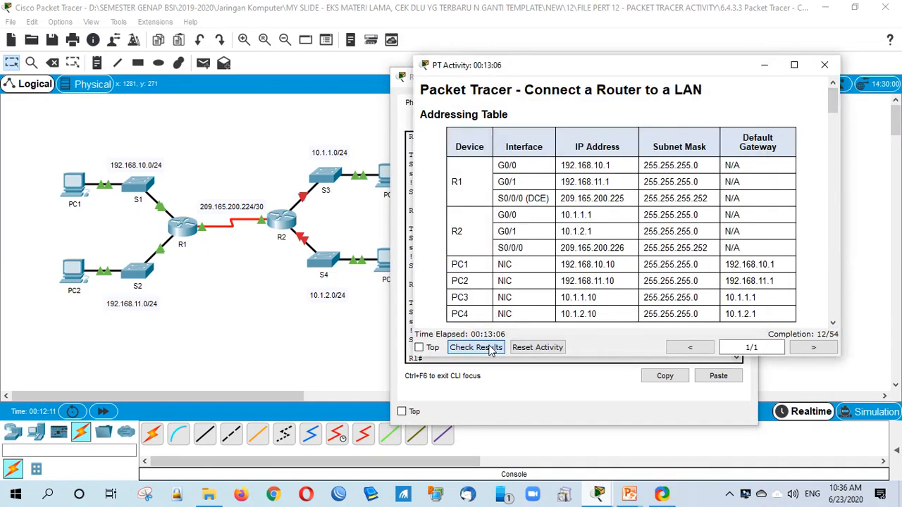
Step: Check results and review the R1 and R2 interface assessment items at 12/54
{"action": "left_click", "coordinate": [492, 350]}
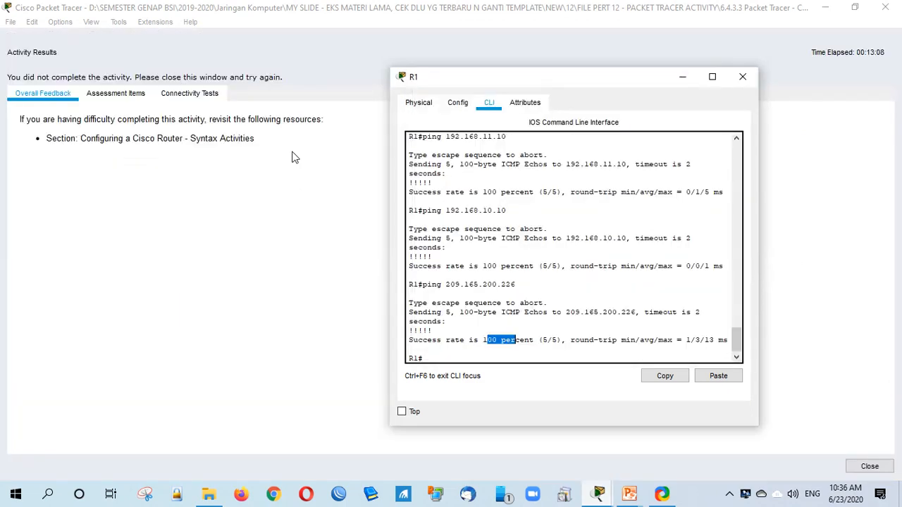
{"action": "left_click", "coordinate": [130, 96]}
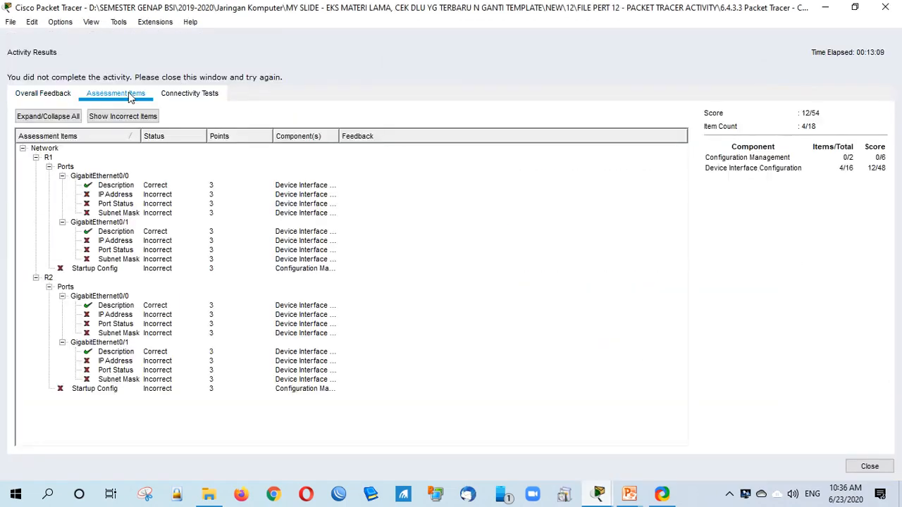
{"action": "left_click_drag", "start_coordinate": [141, 136], "coordinate": [279, 156]}
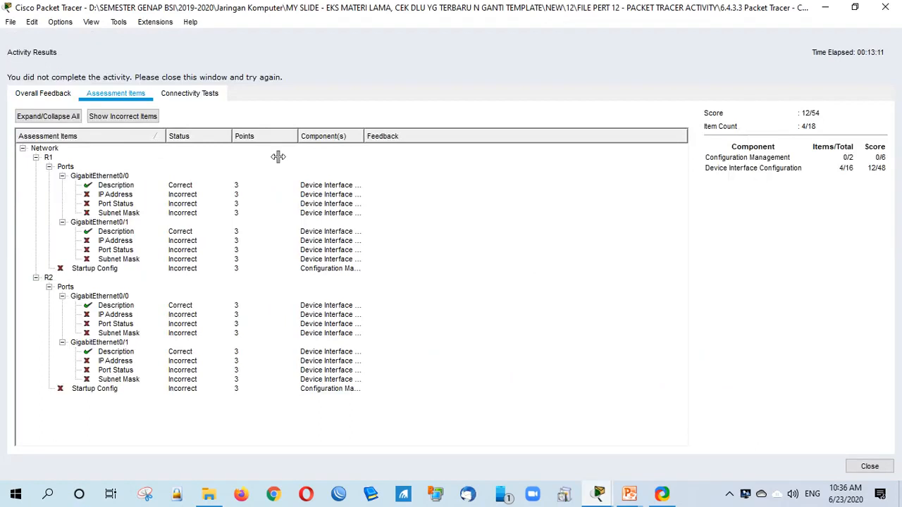
{"action": "left_click", "coordinate": [118, 185]}
{"action": "left_click", "coordinate": [115, 195]}
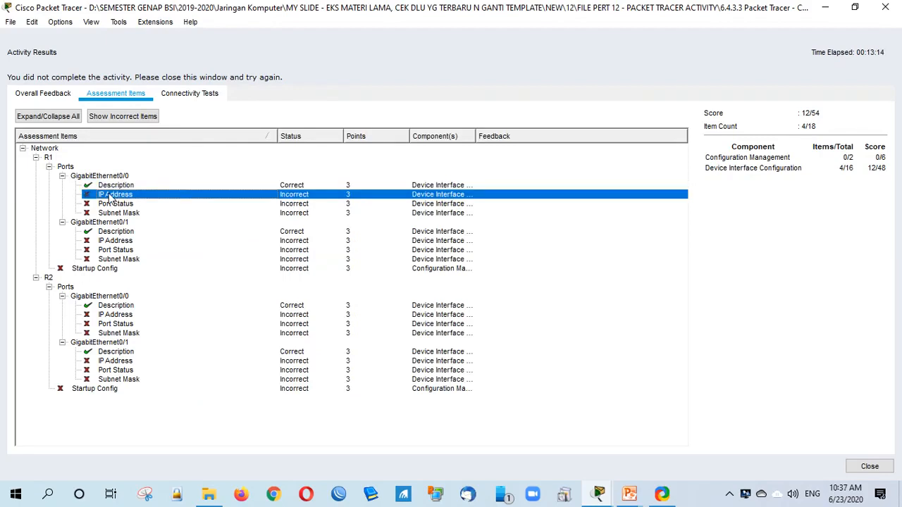
{"action": "key", "text": "Up"}
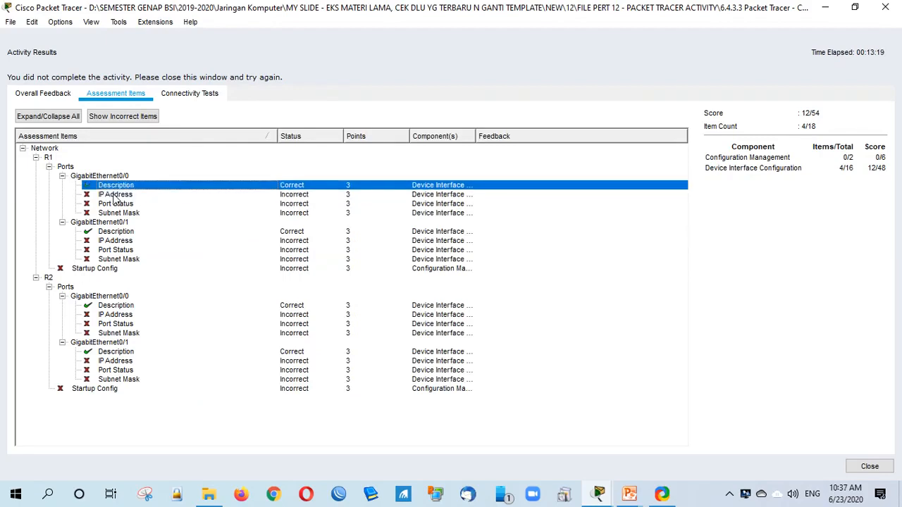
{"action": "left_click", "coordinate": [119, 258]}
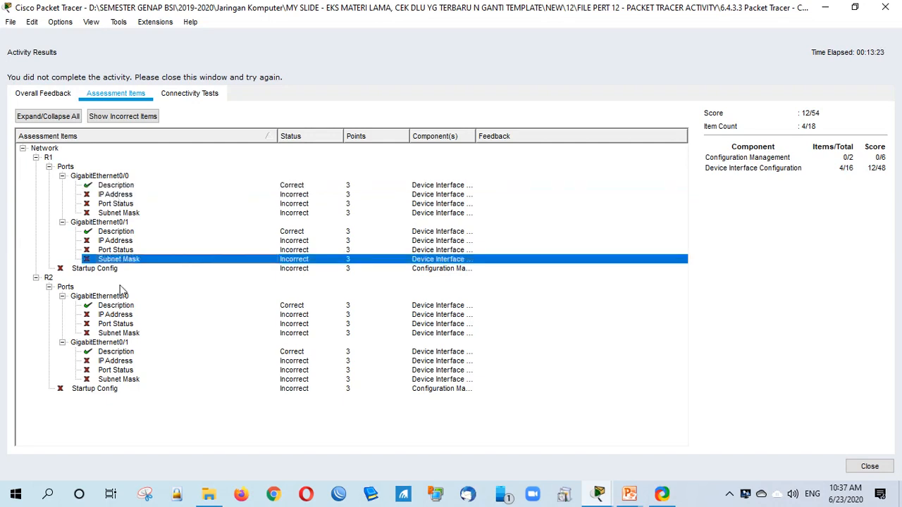
{"action": "left_click", "coordinate": [117, 351]}
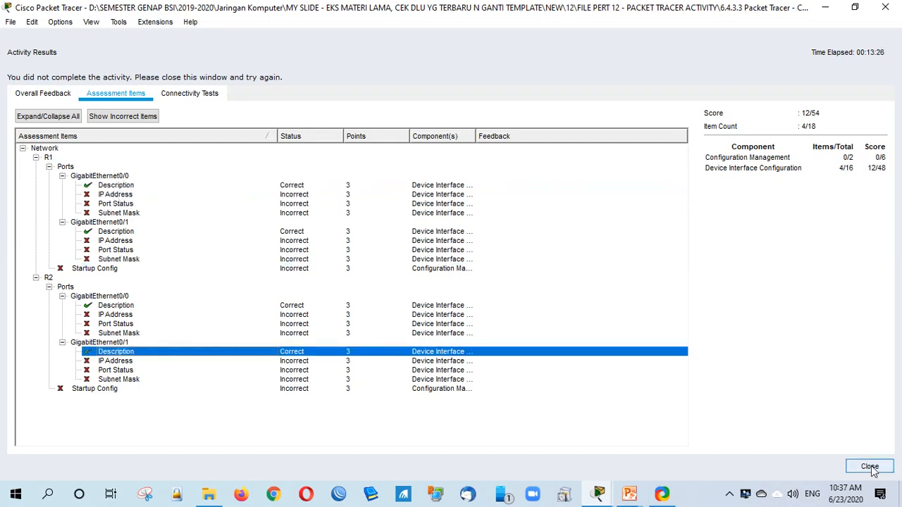